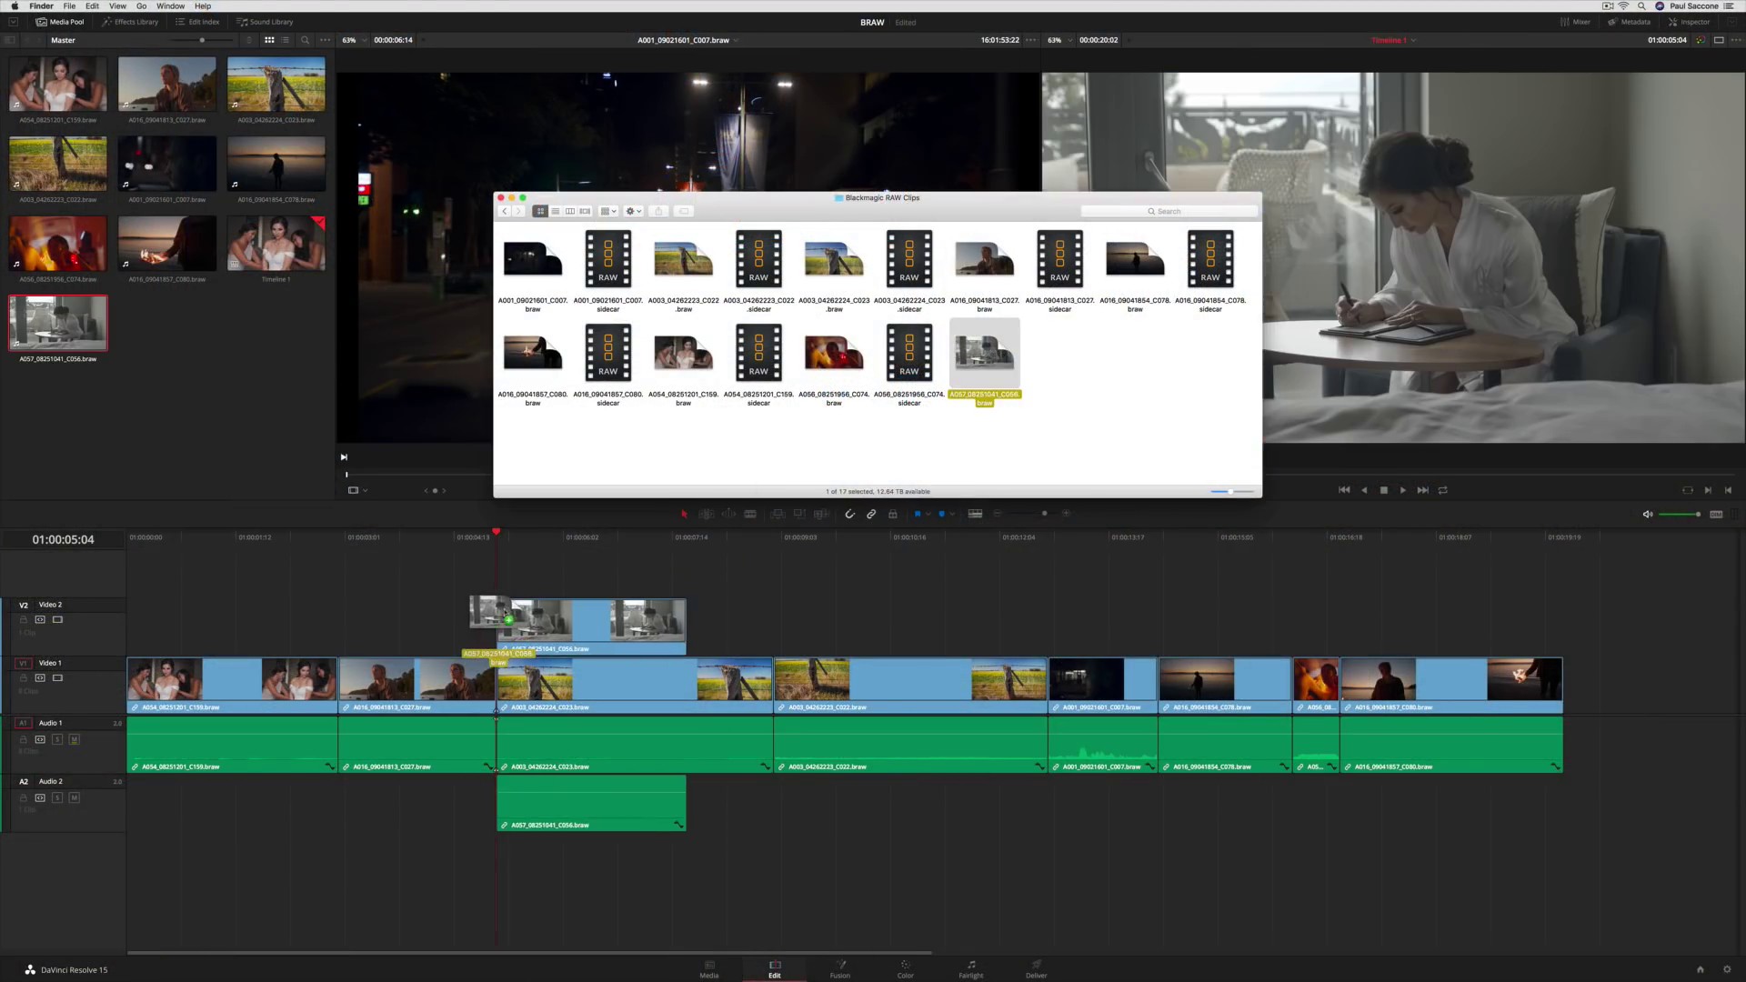
Insert A057 into the edit, ripple-trim its tail, and roll the A057/A003 cut later
key("space")
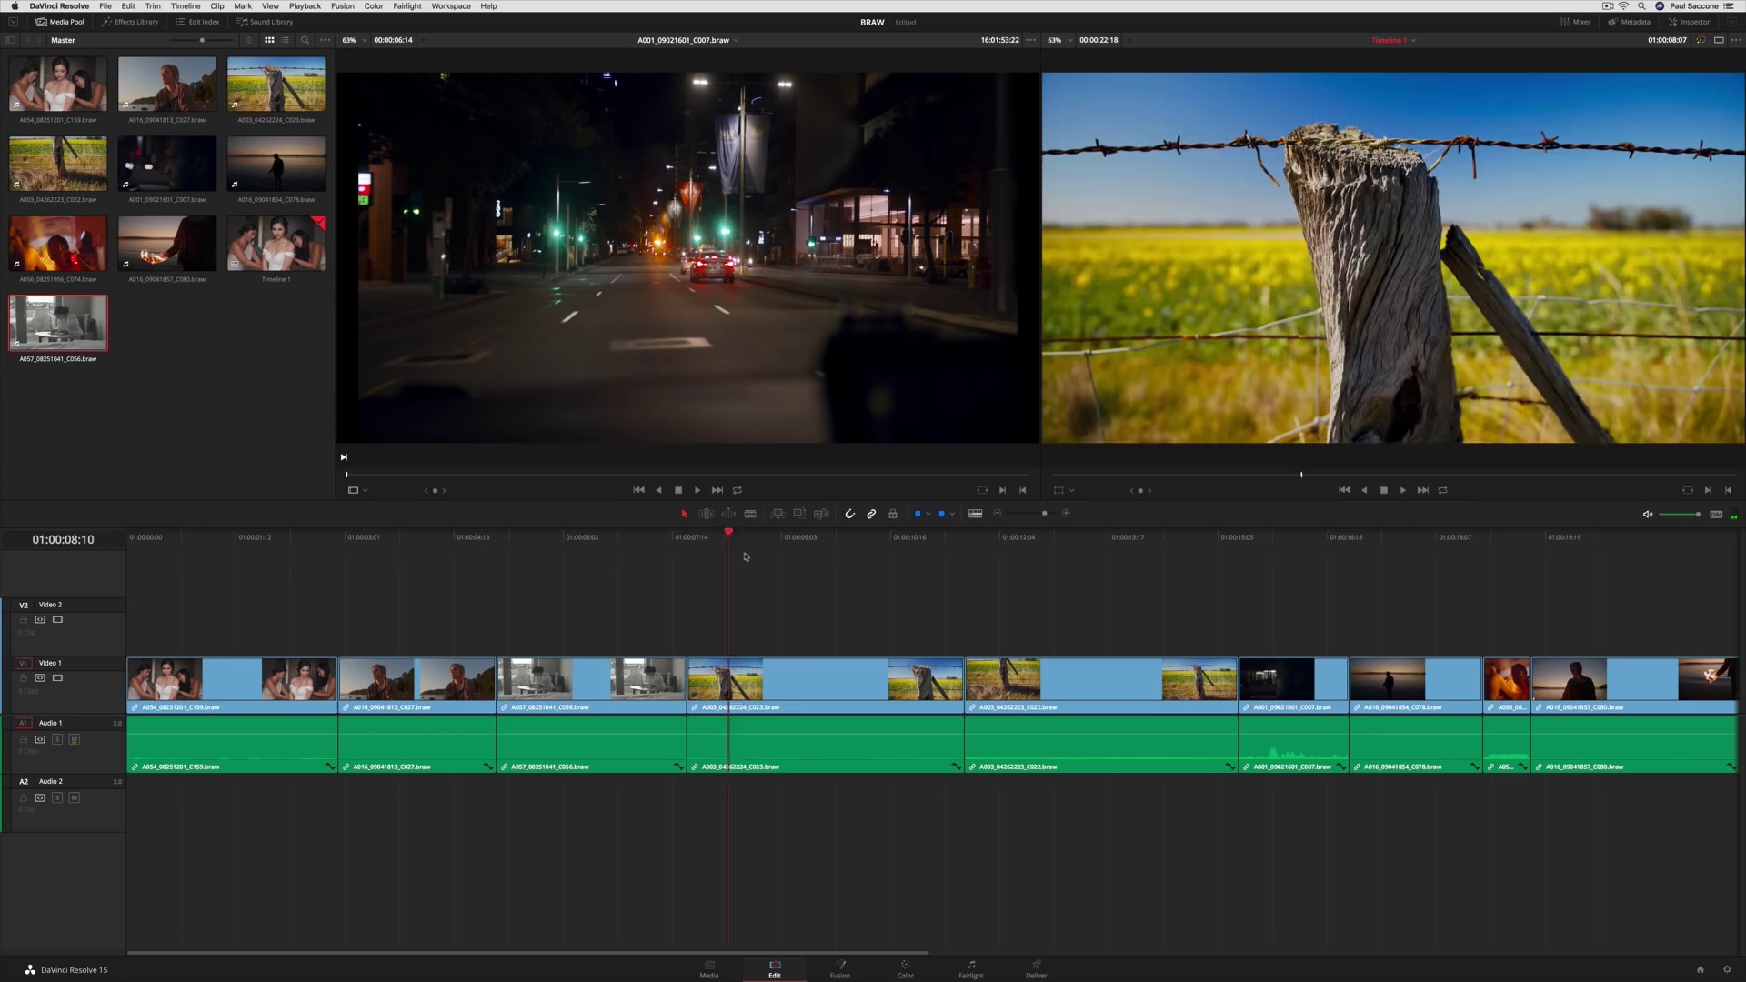
left_click_drag(745, 557, 639, 615)
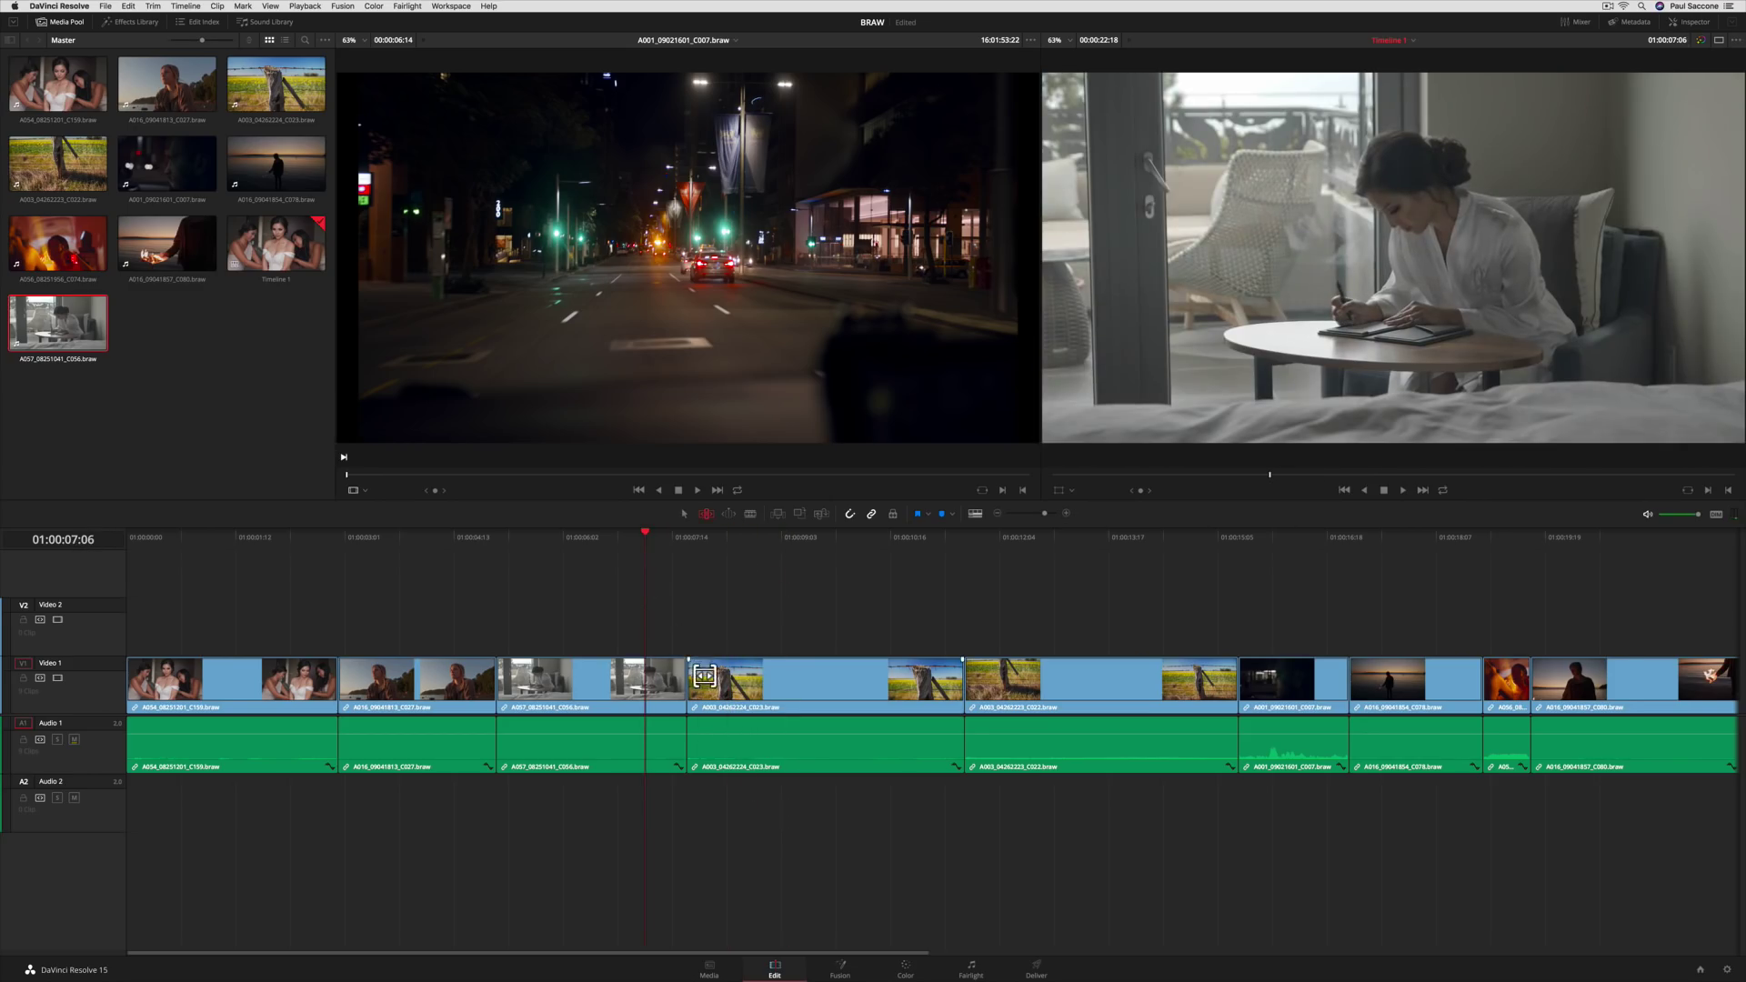
key("t")
left_click_drag(684, 678, 618, 679)
mouse_move(909, 664)
left_mouse_down()
mouse_move(865, 670)
mouse_move(887, 678)
left_mouse_up()
Add a cross dissolve and audio cross fade at the A057/A003 cut and play it back
key("ctrl+t")
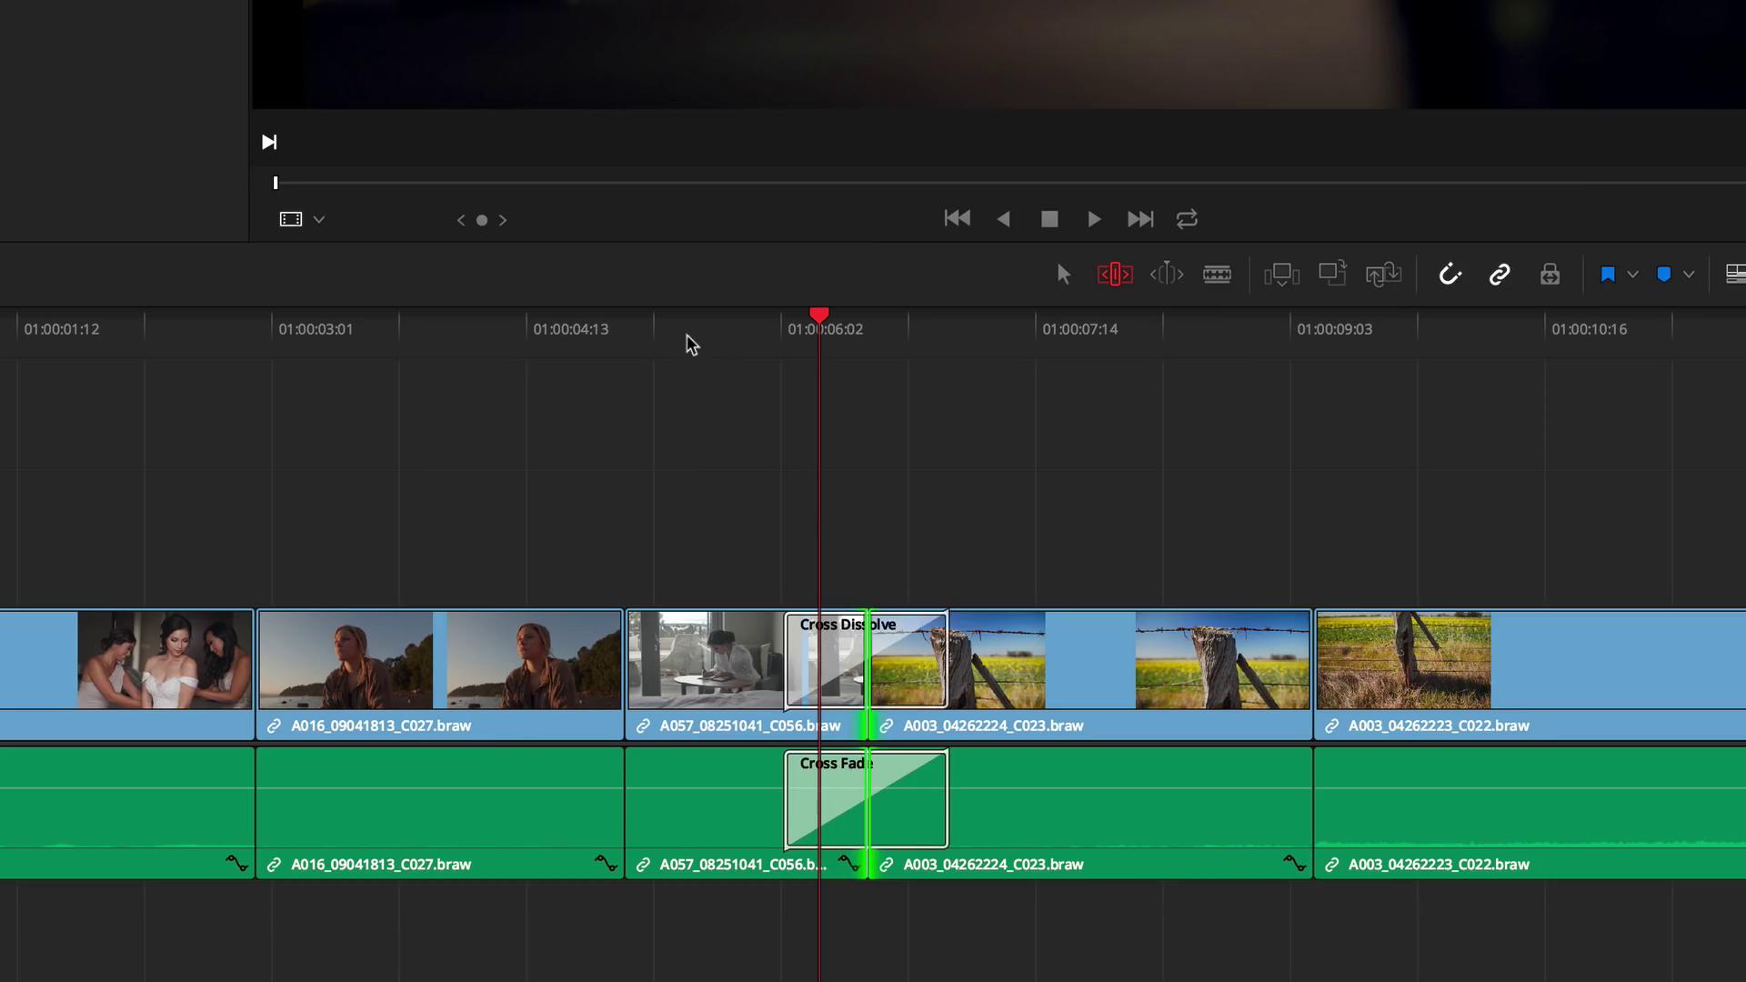
key("space")
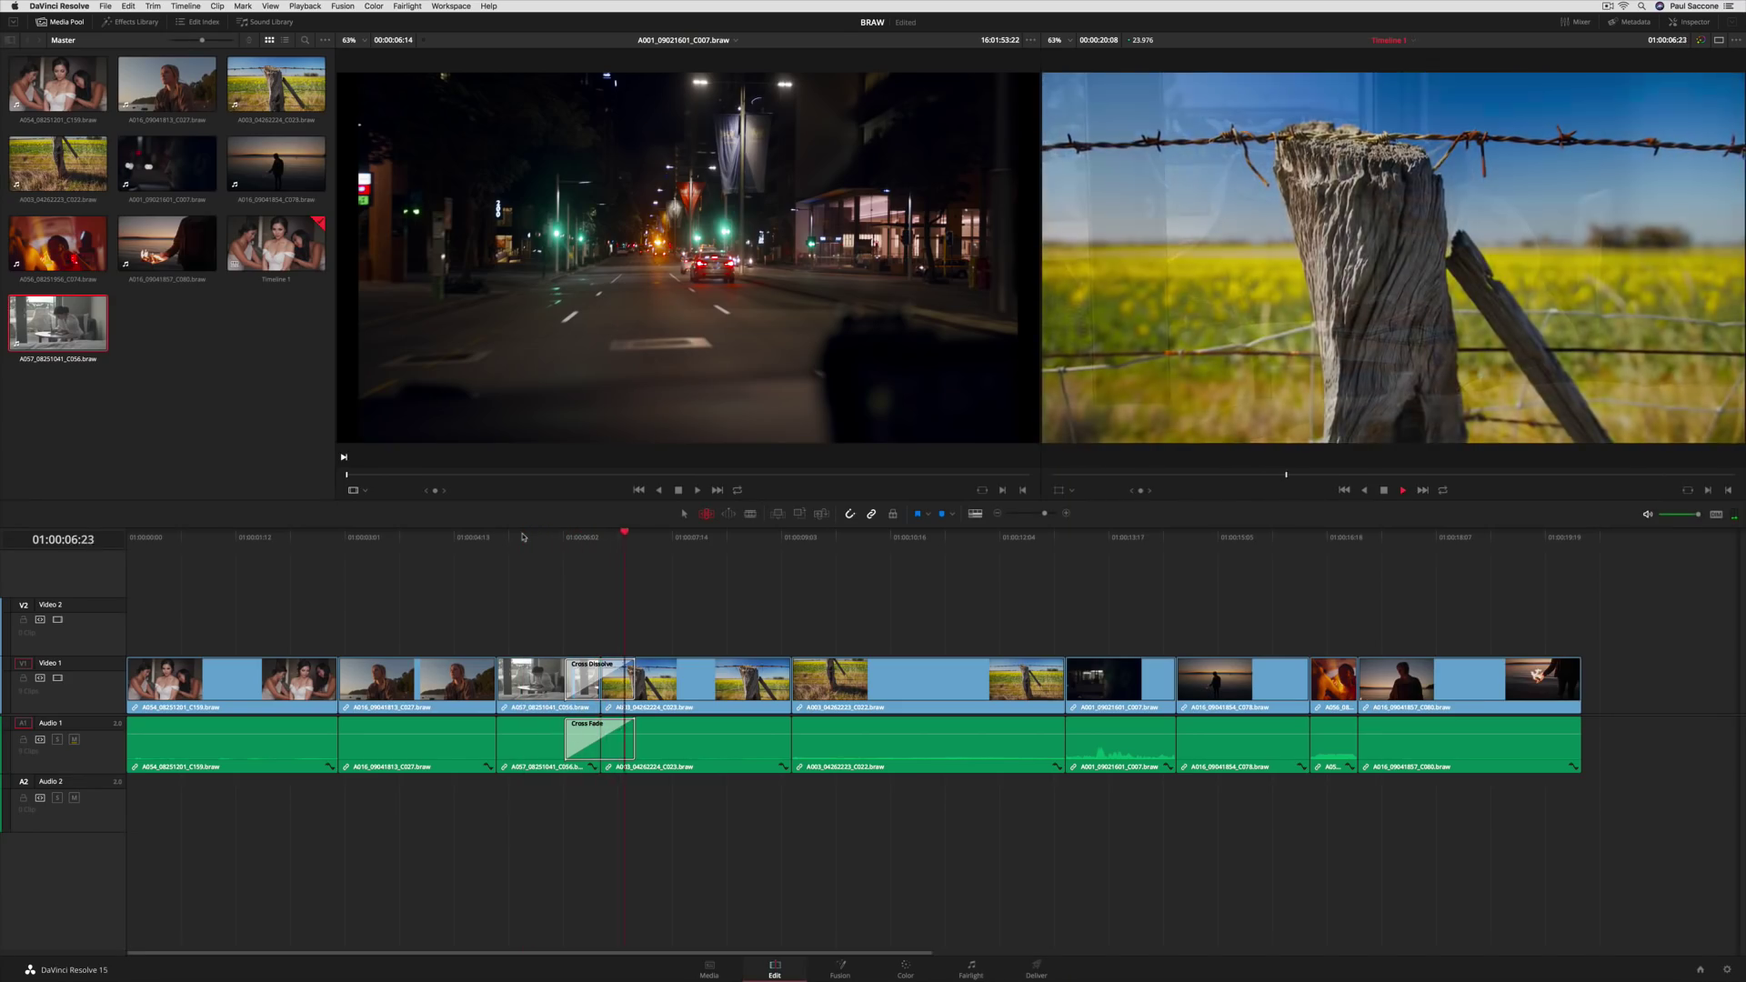
key("j")
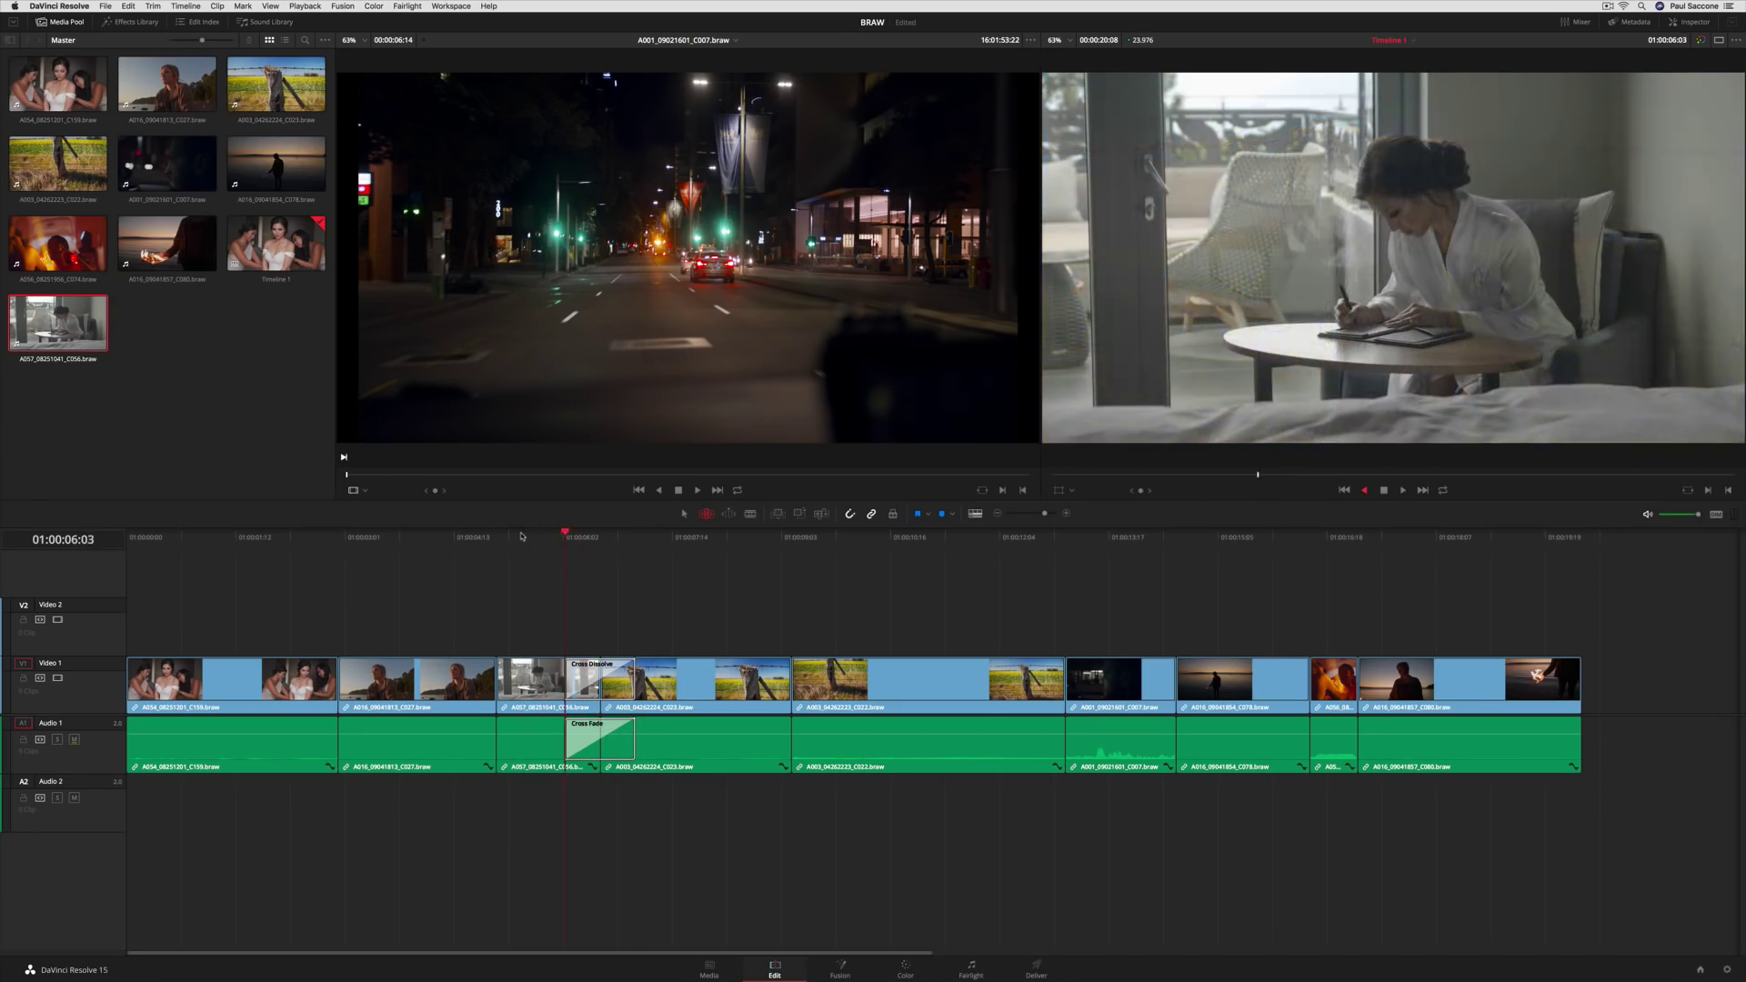
Return to A057 and switch its Camera Raw Decode Using setting to Clip on the Color page
left_click(958, 537)
left_click_drag(1094, 540, 539, 537)
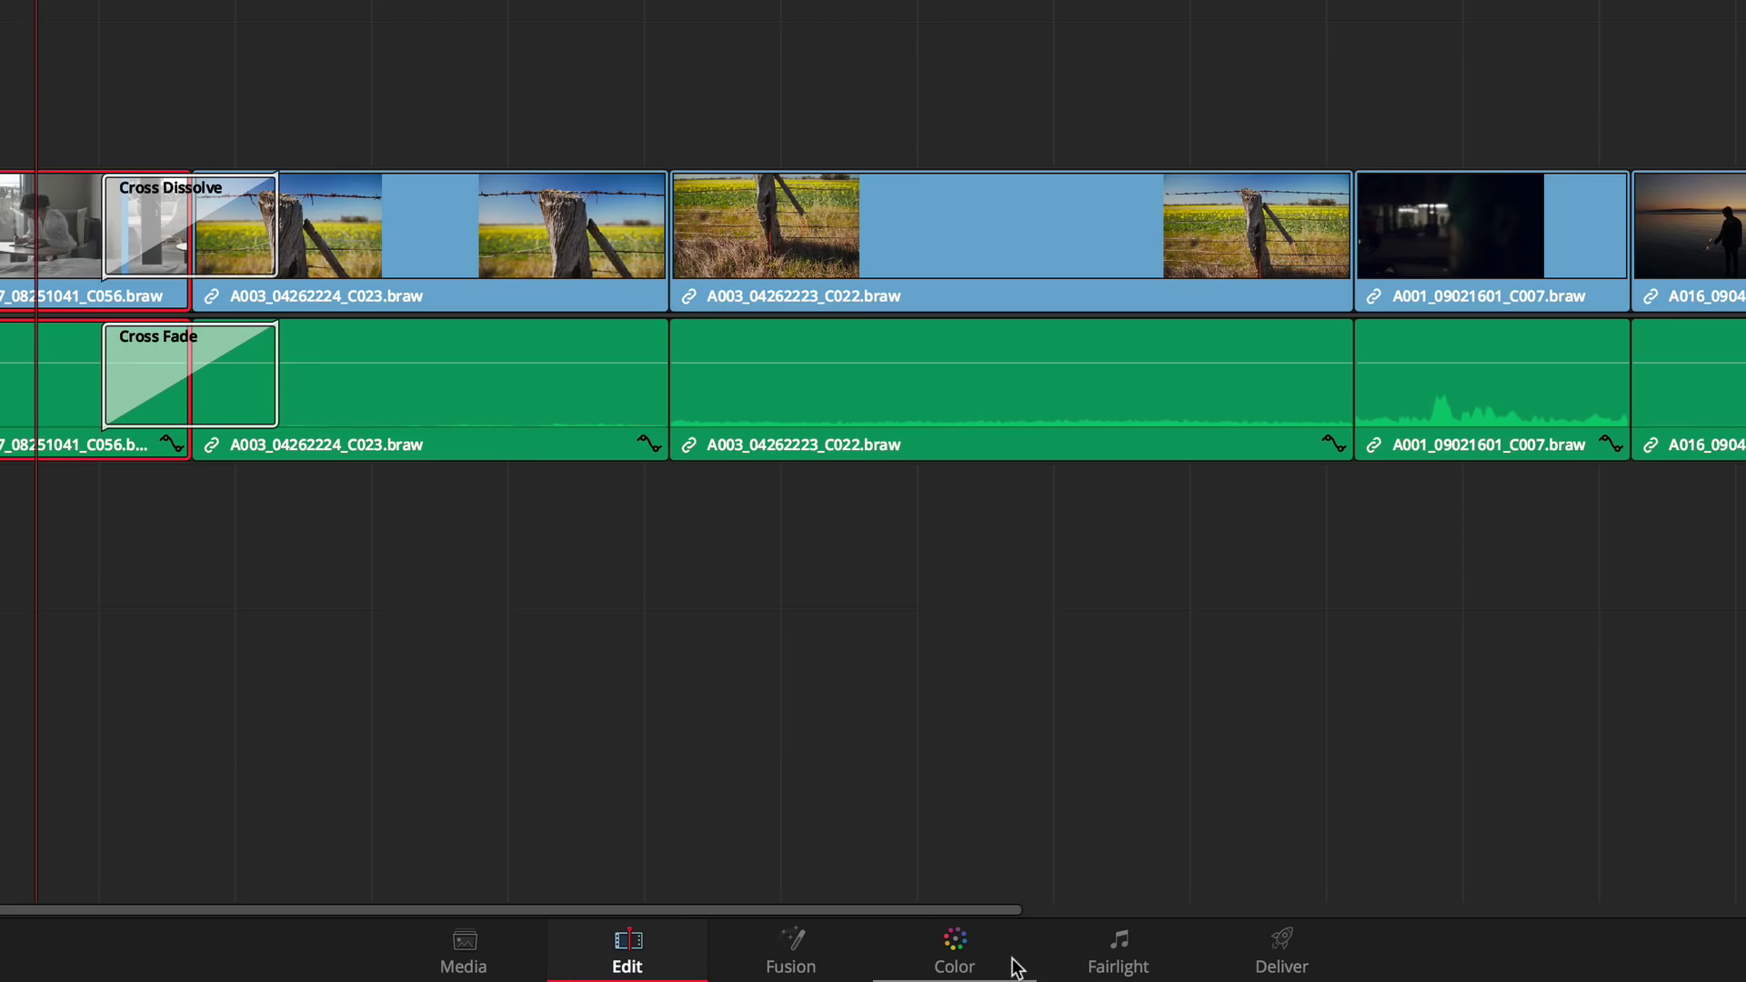
left_click(1011, 962)
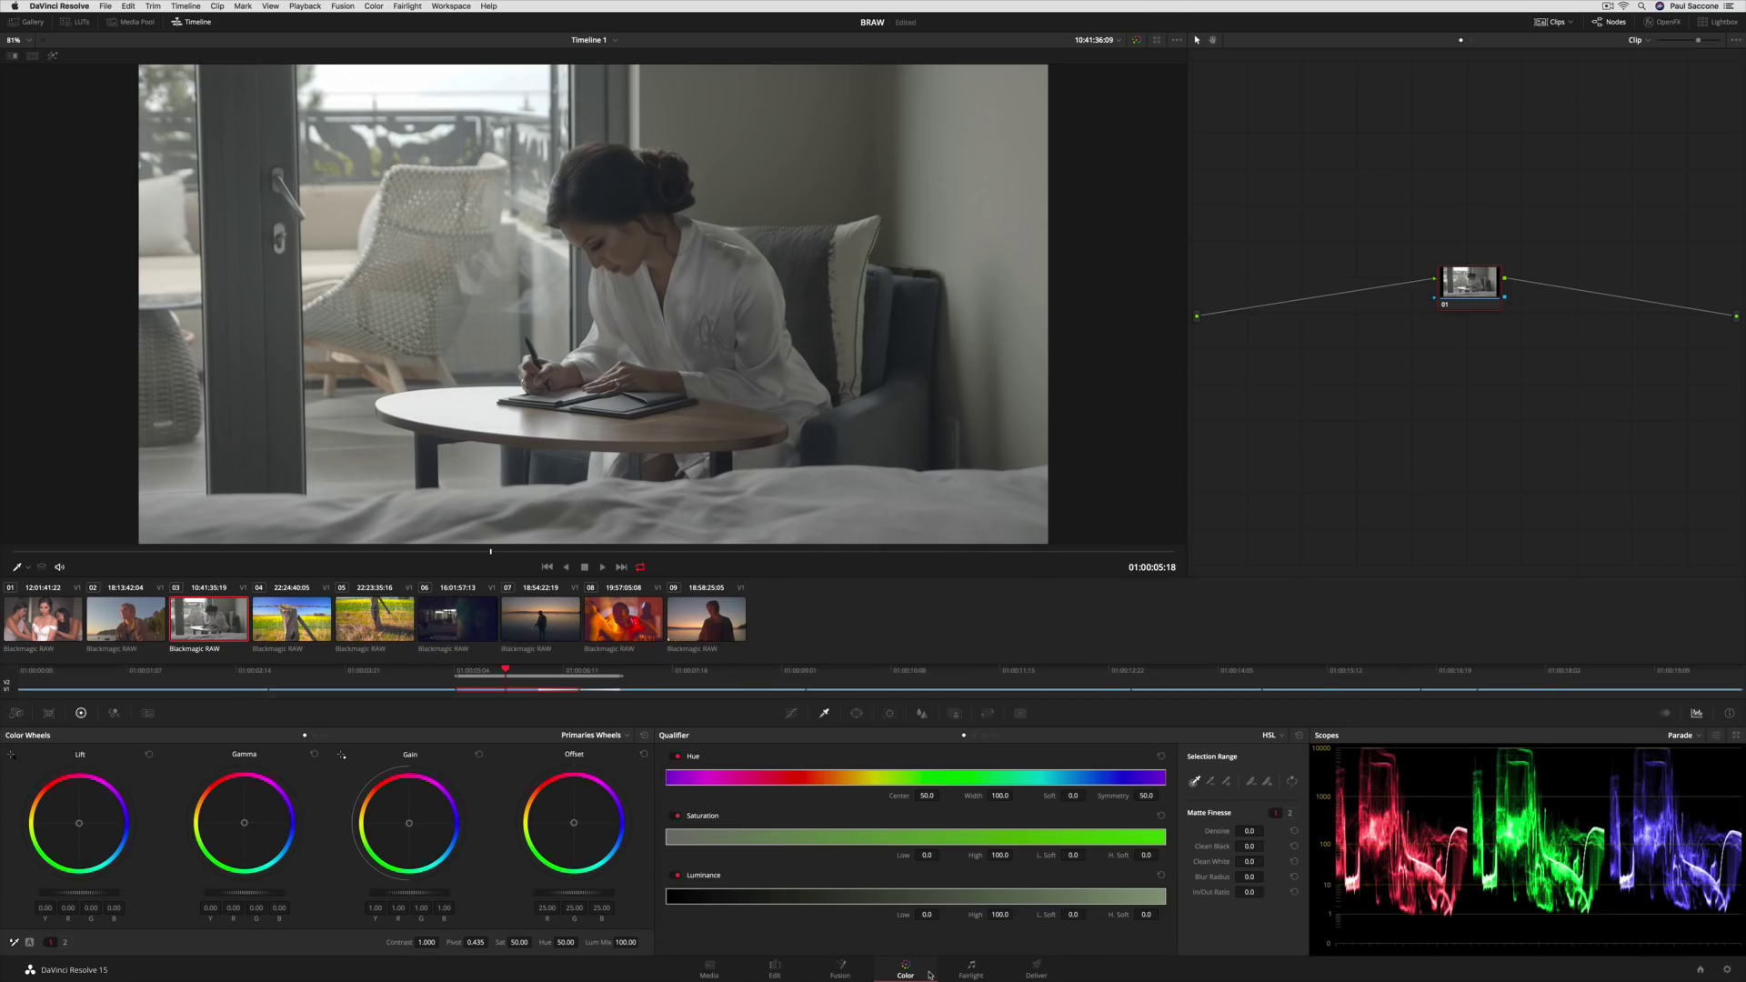
left_click(18, 715)
left_click(100, 774)
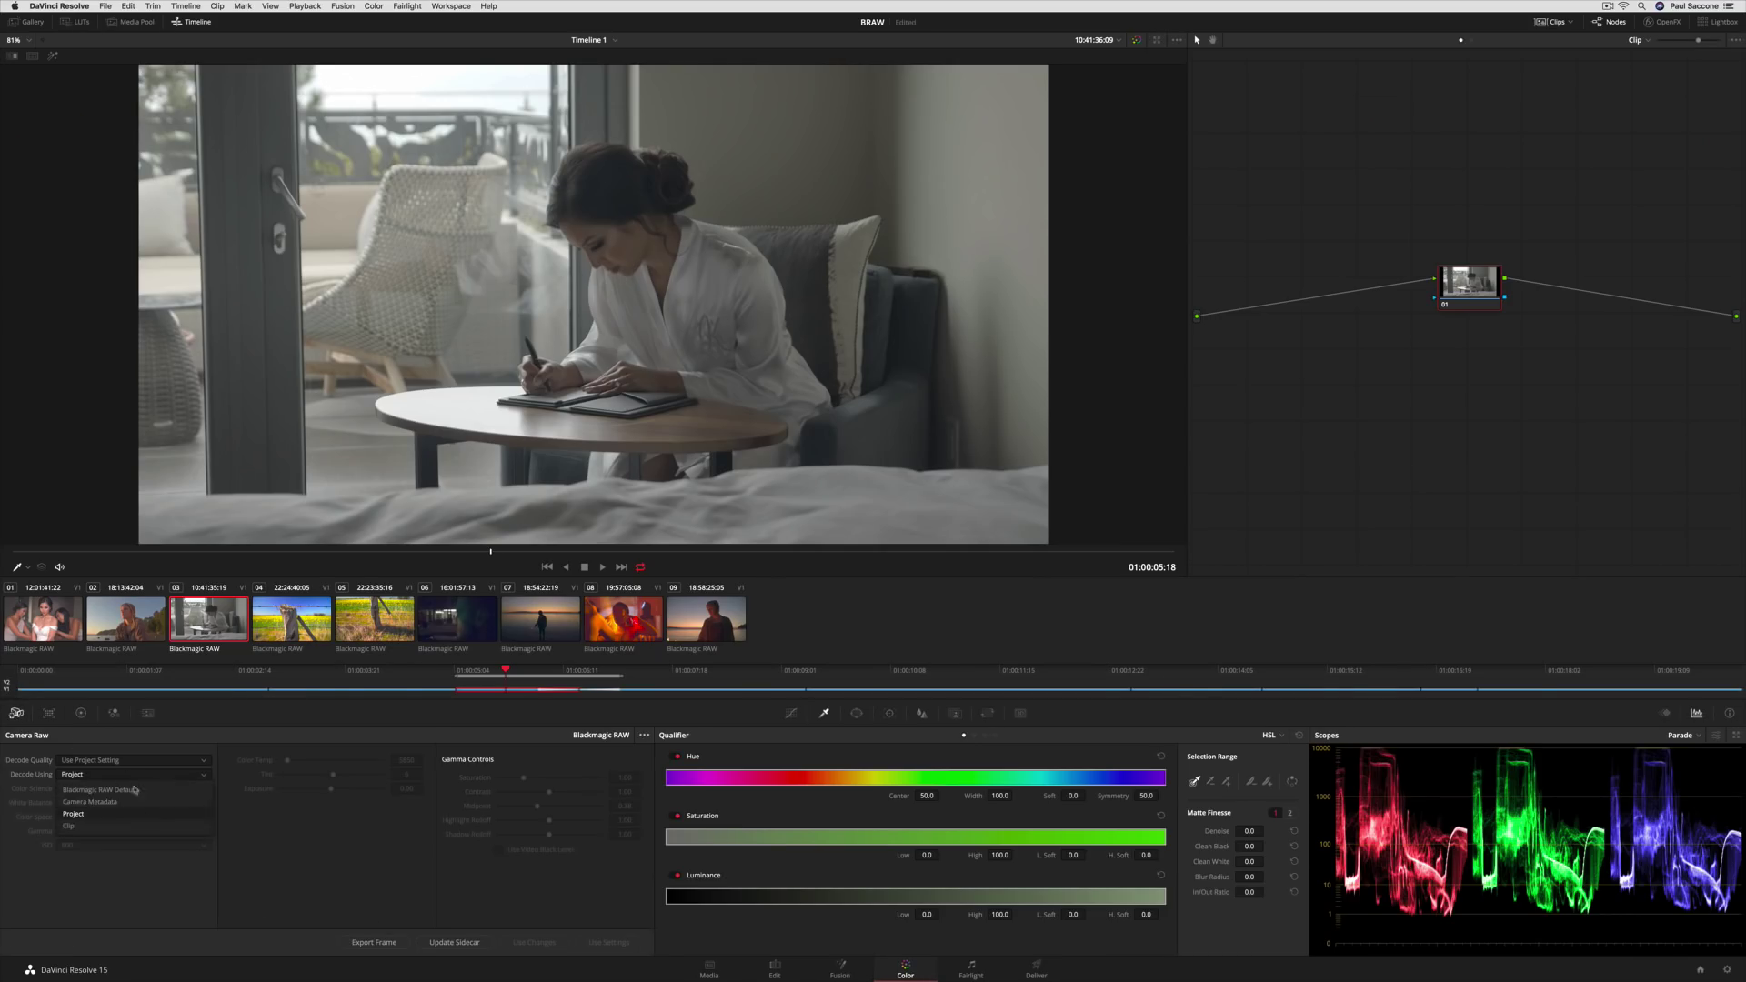
left_click(91, 789)
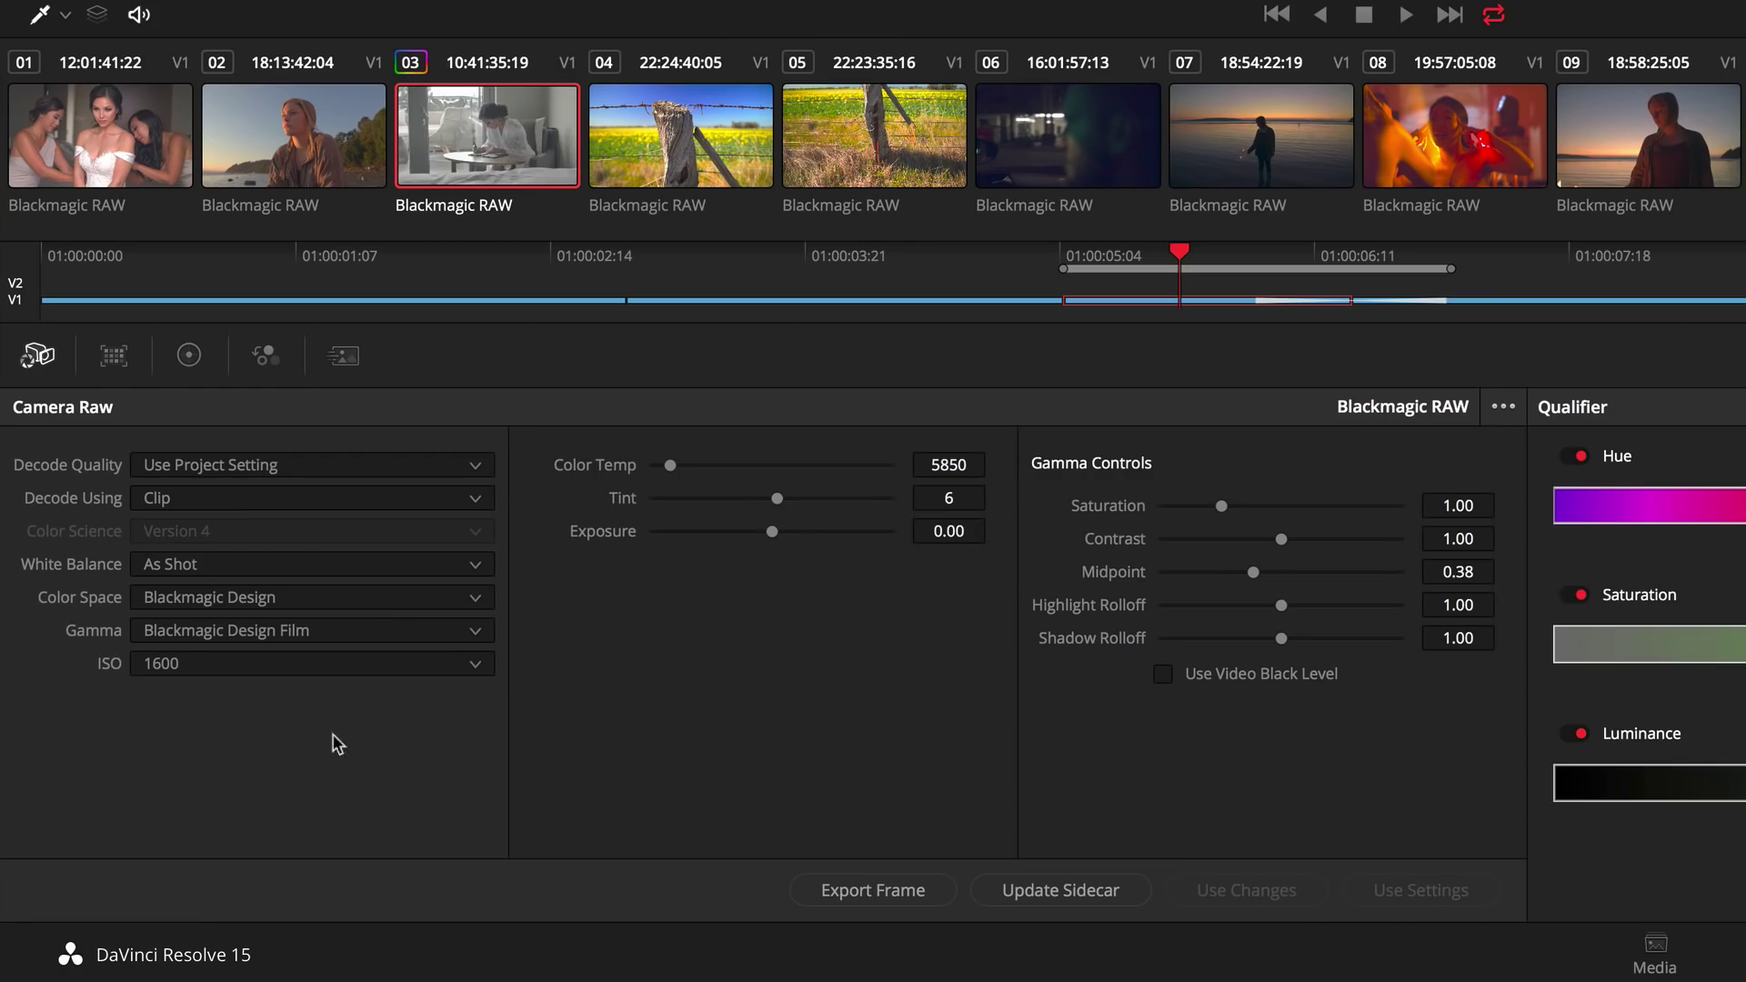
Set ISO 400, exposure 1.69, saturation 1.81, rolloff 1.20, midpoint 0.28 and colour temperature 6536
left_click(329, 669)
left_click(390, 728)
left_click_drag(786, 532, 813, 536)
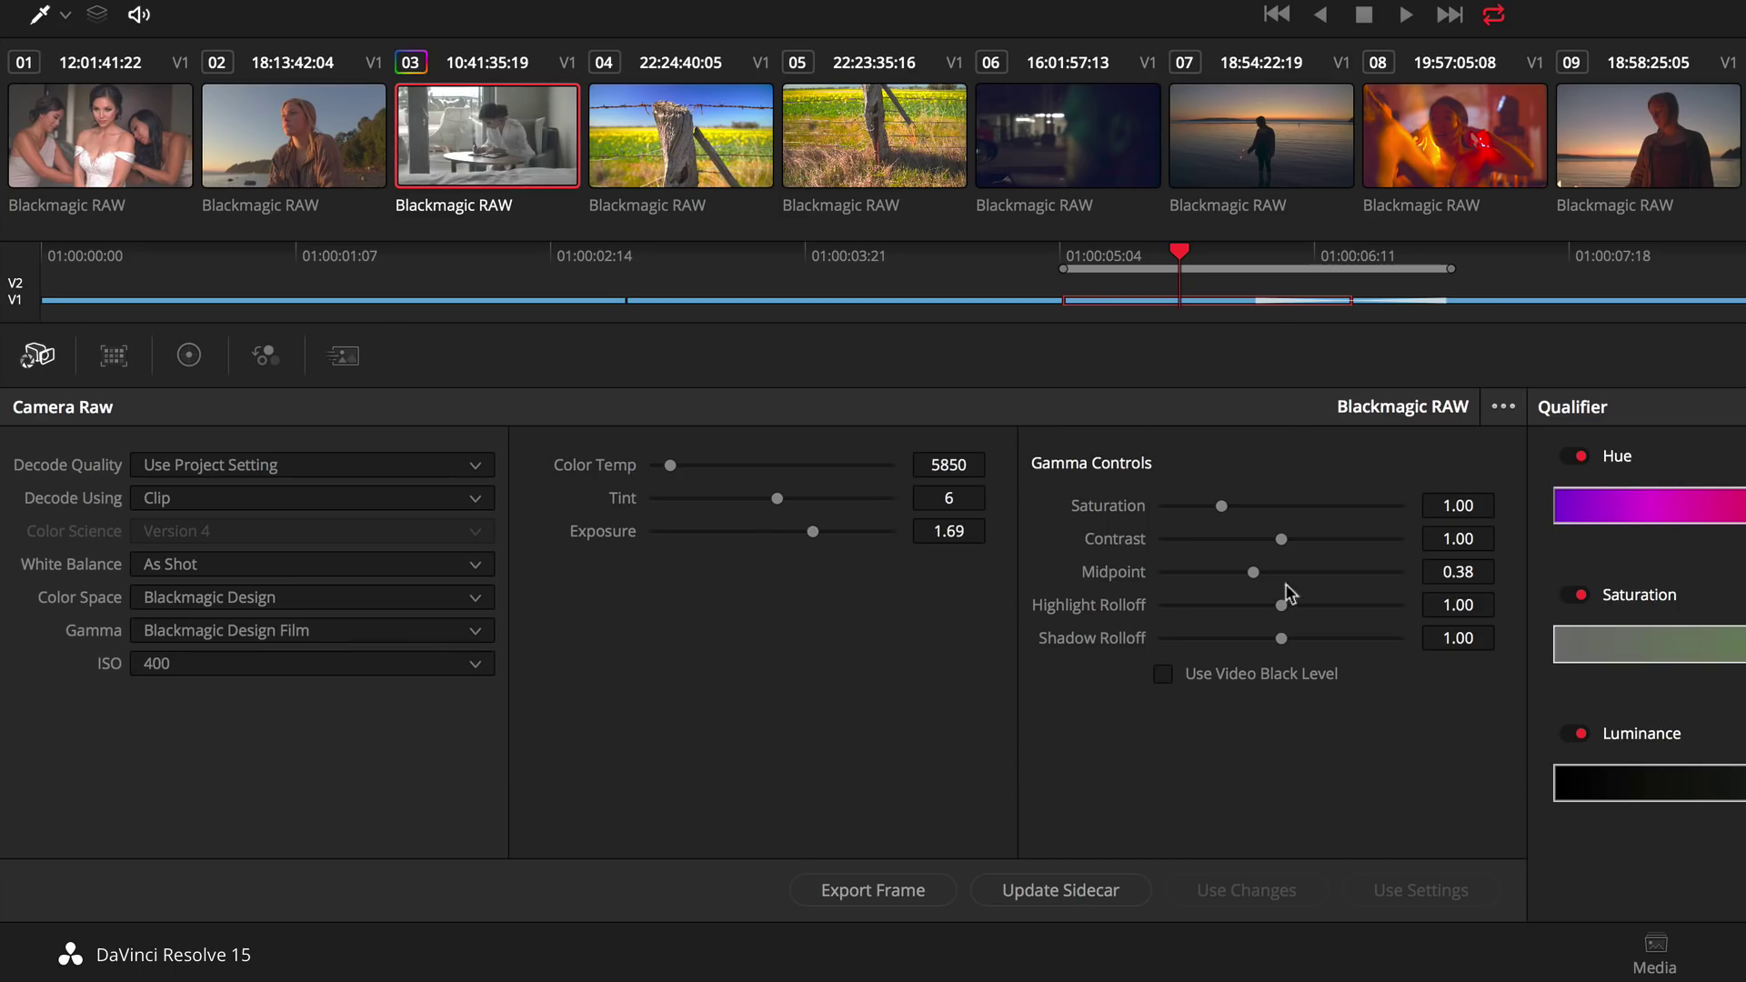
mouse_move(1281, 605)
left_mouse_down()
mouse_move(1358, 605)
mouse_move(1305, 607)
left_mouse_up()
left_click_drag(1222, 507, 1236, 510)
left_click_drag(670, 464, 680, 465)
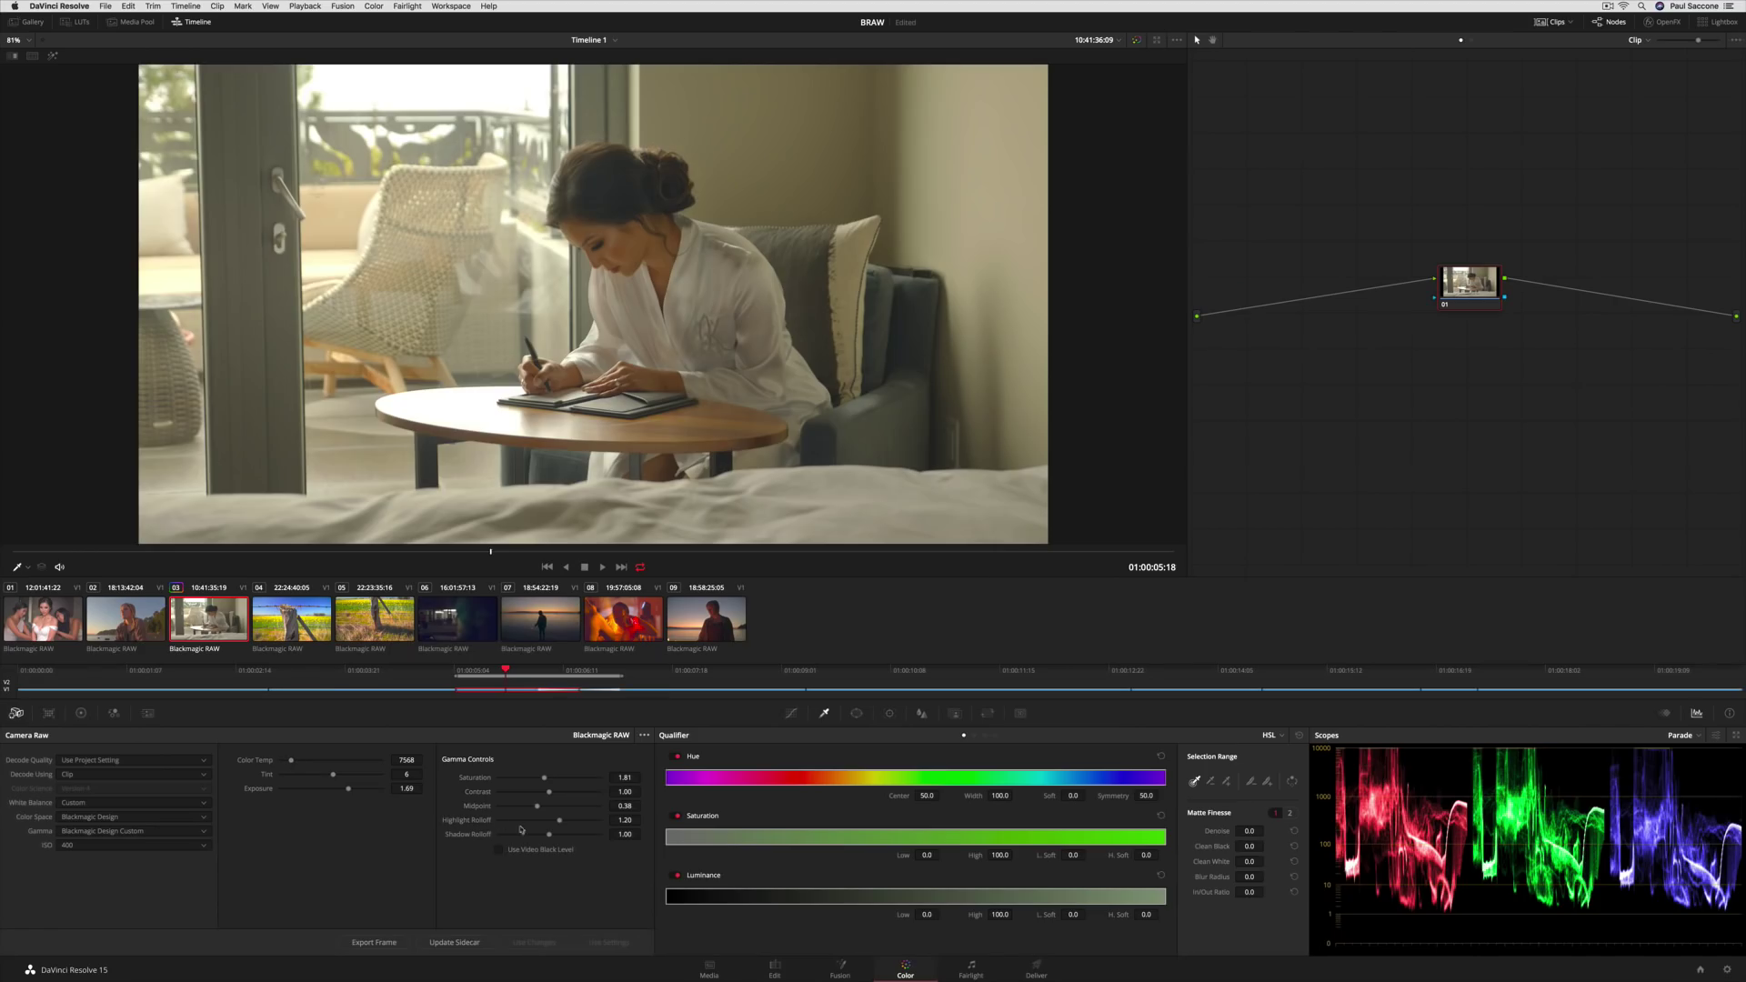
mouse_move(1253, 572)
left_mouse_down()
mouse_move(1200, 572)
mouse_move(1224, 572)
left_mouse_up()
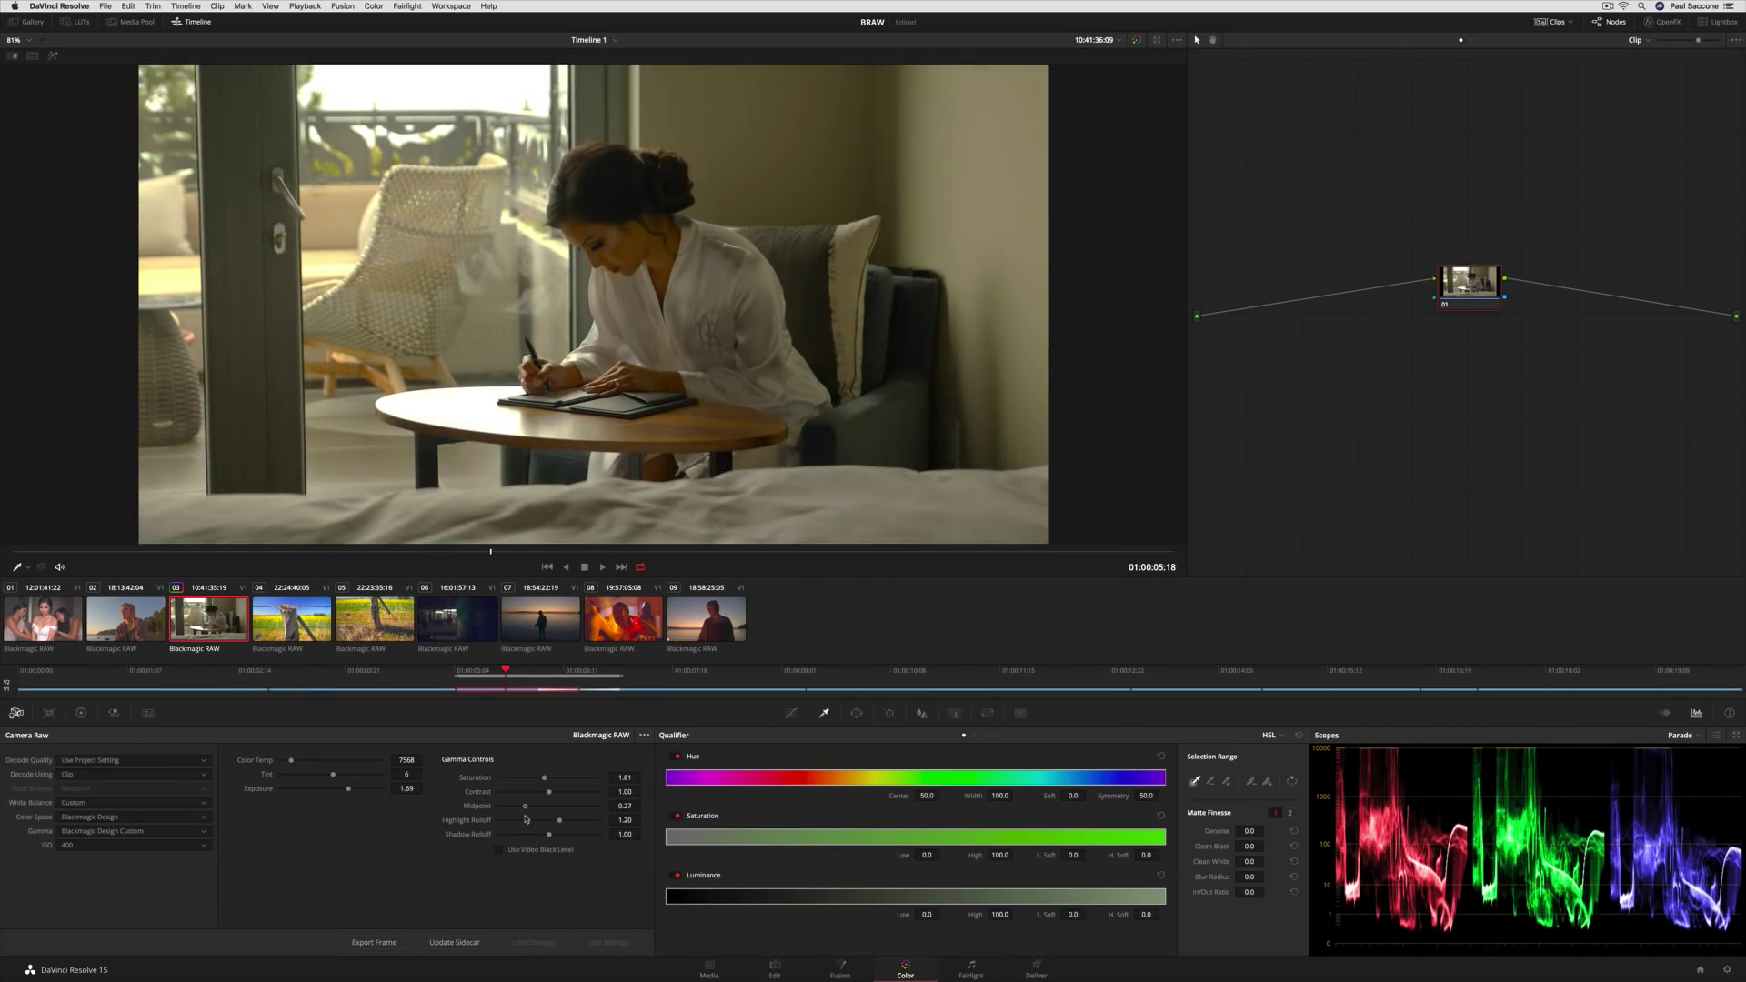
left_click_drag(525, 819, 527, 823)
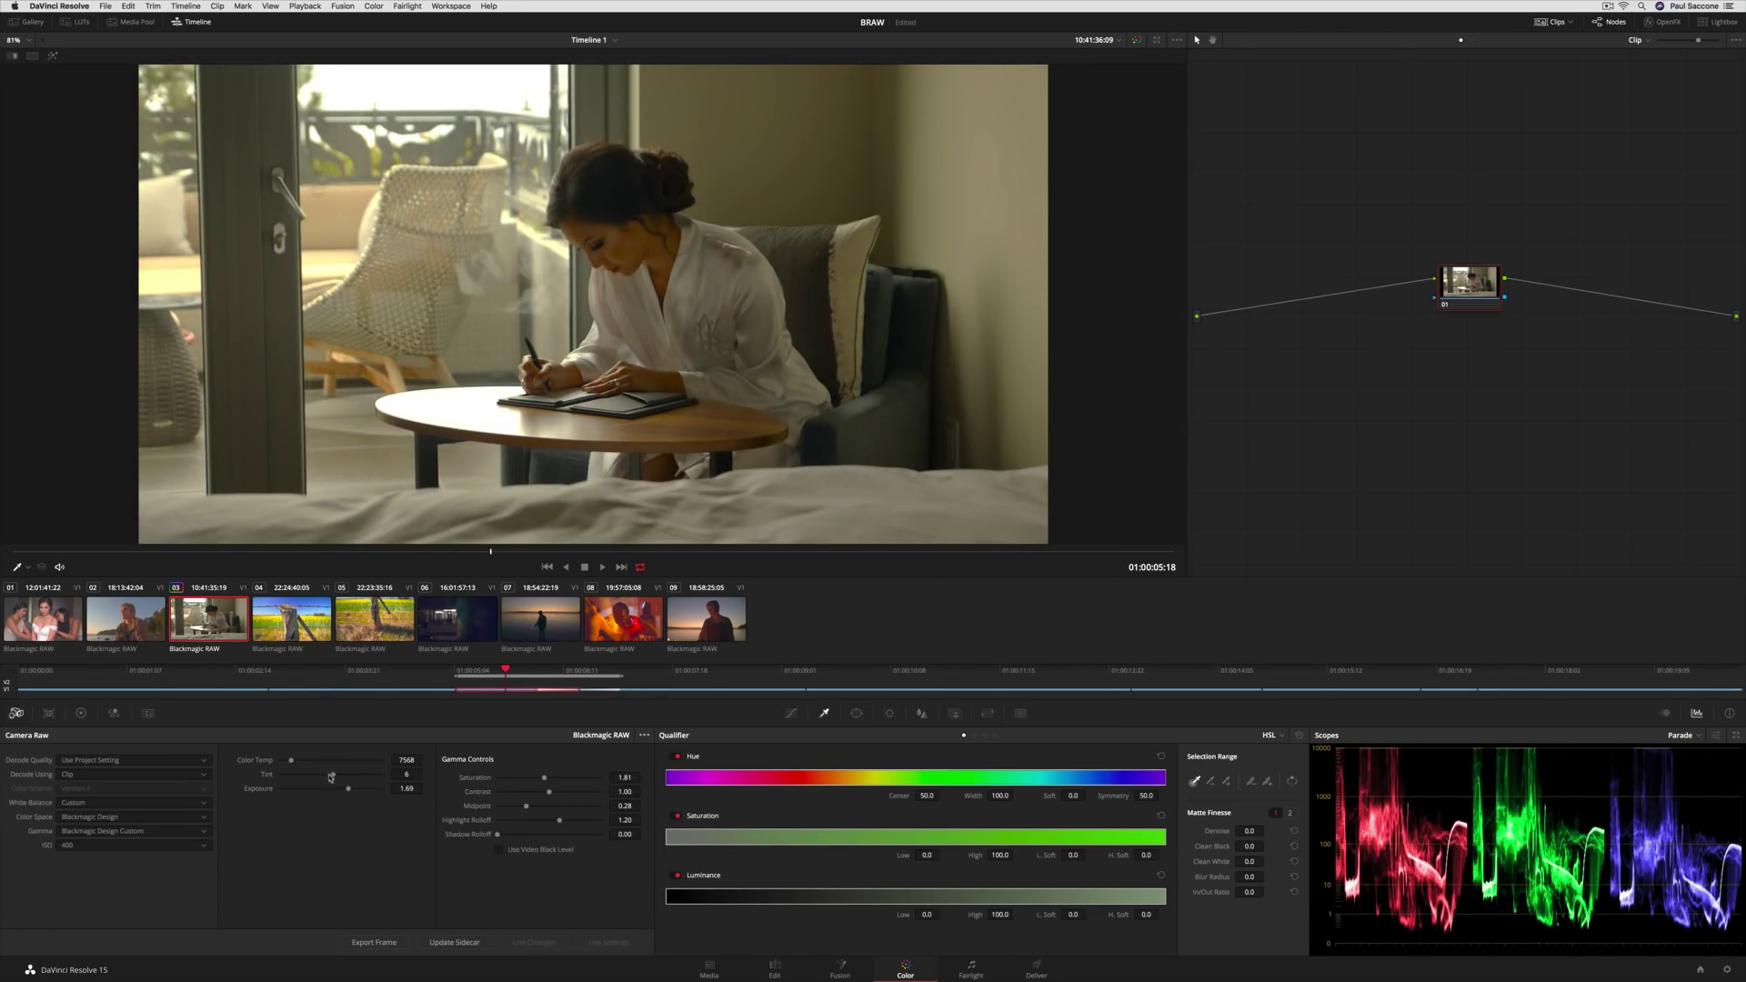
left_click_drag(293, 762, 290, 761)
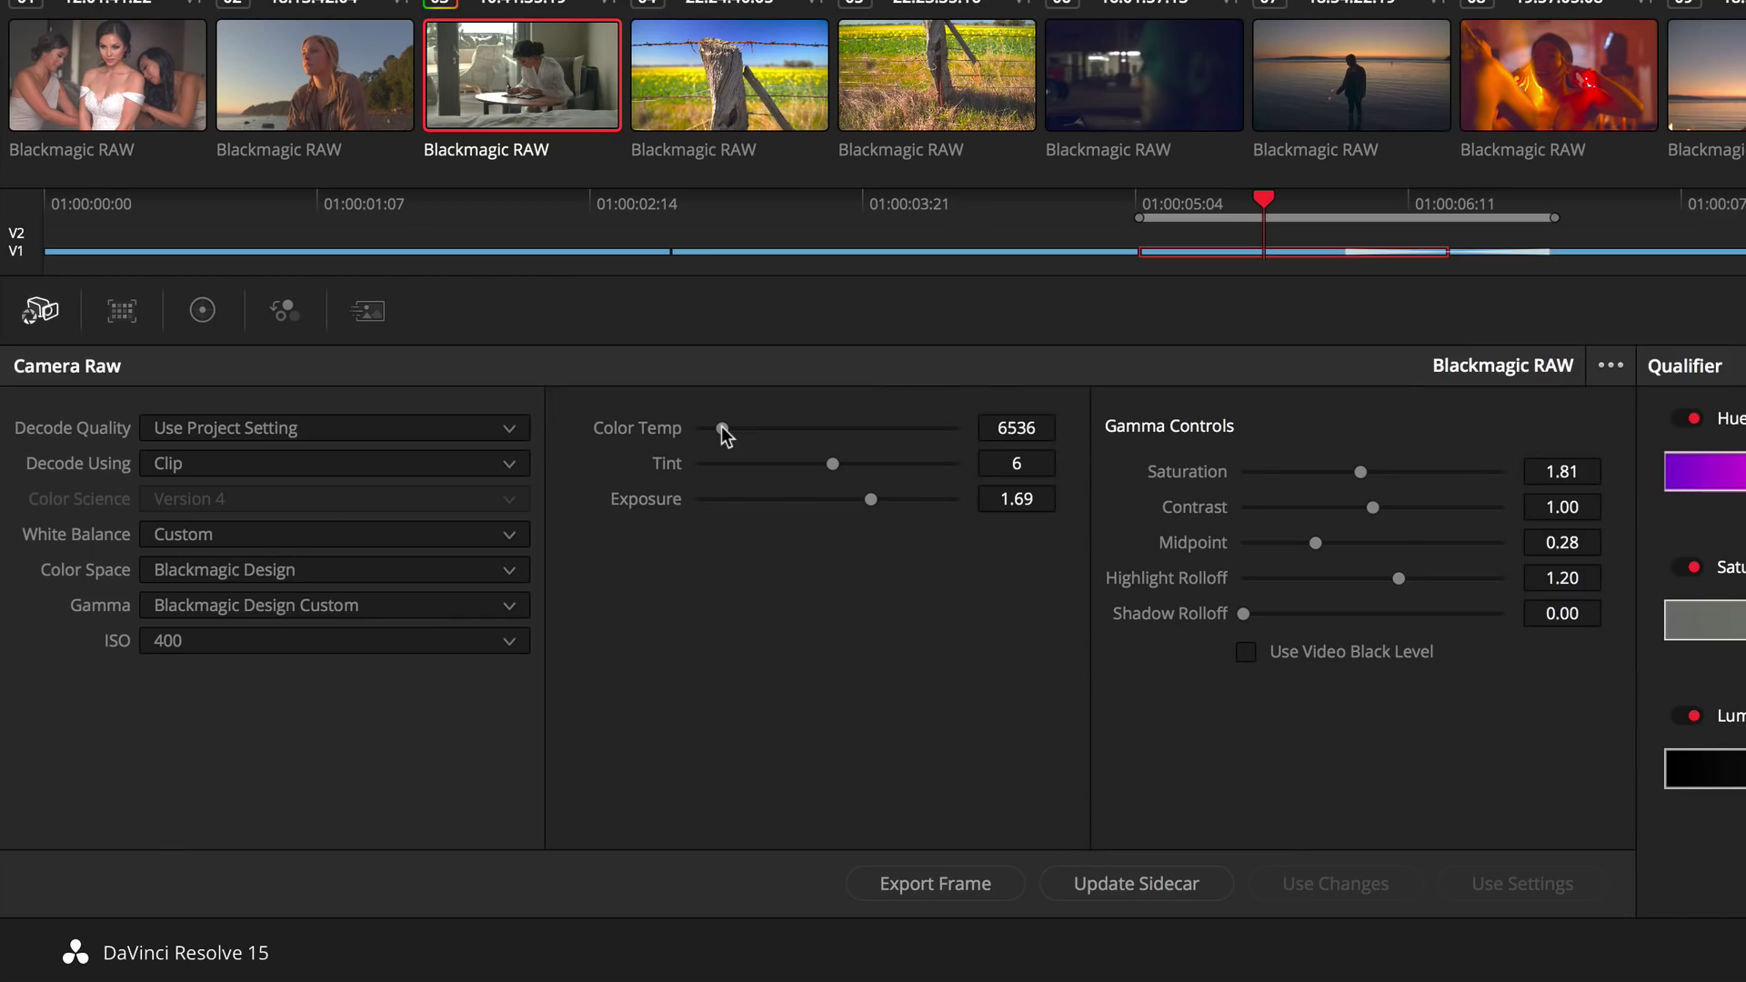
Save A057's raw settings to a sidecar file and preview the clip in Blackmagic RAW Player
left_click(1208, 878)
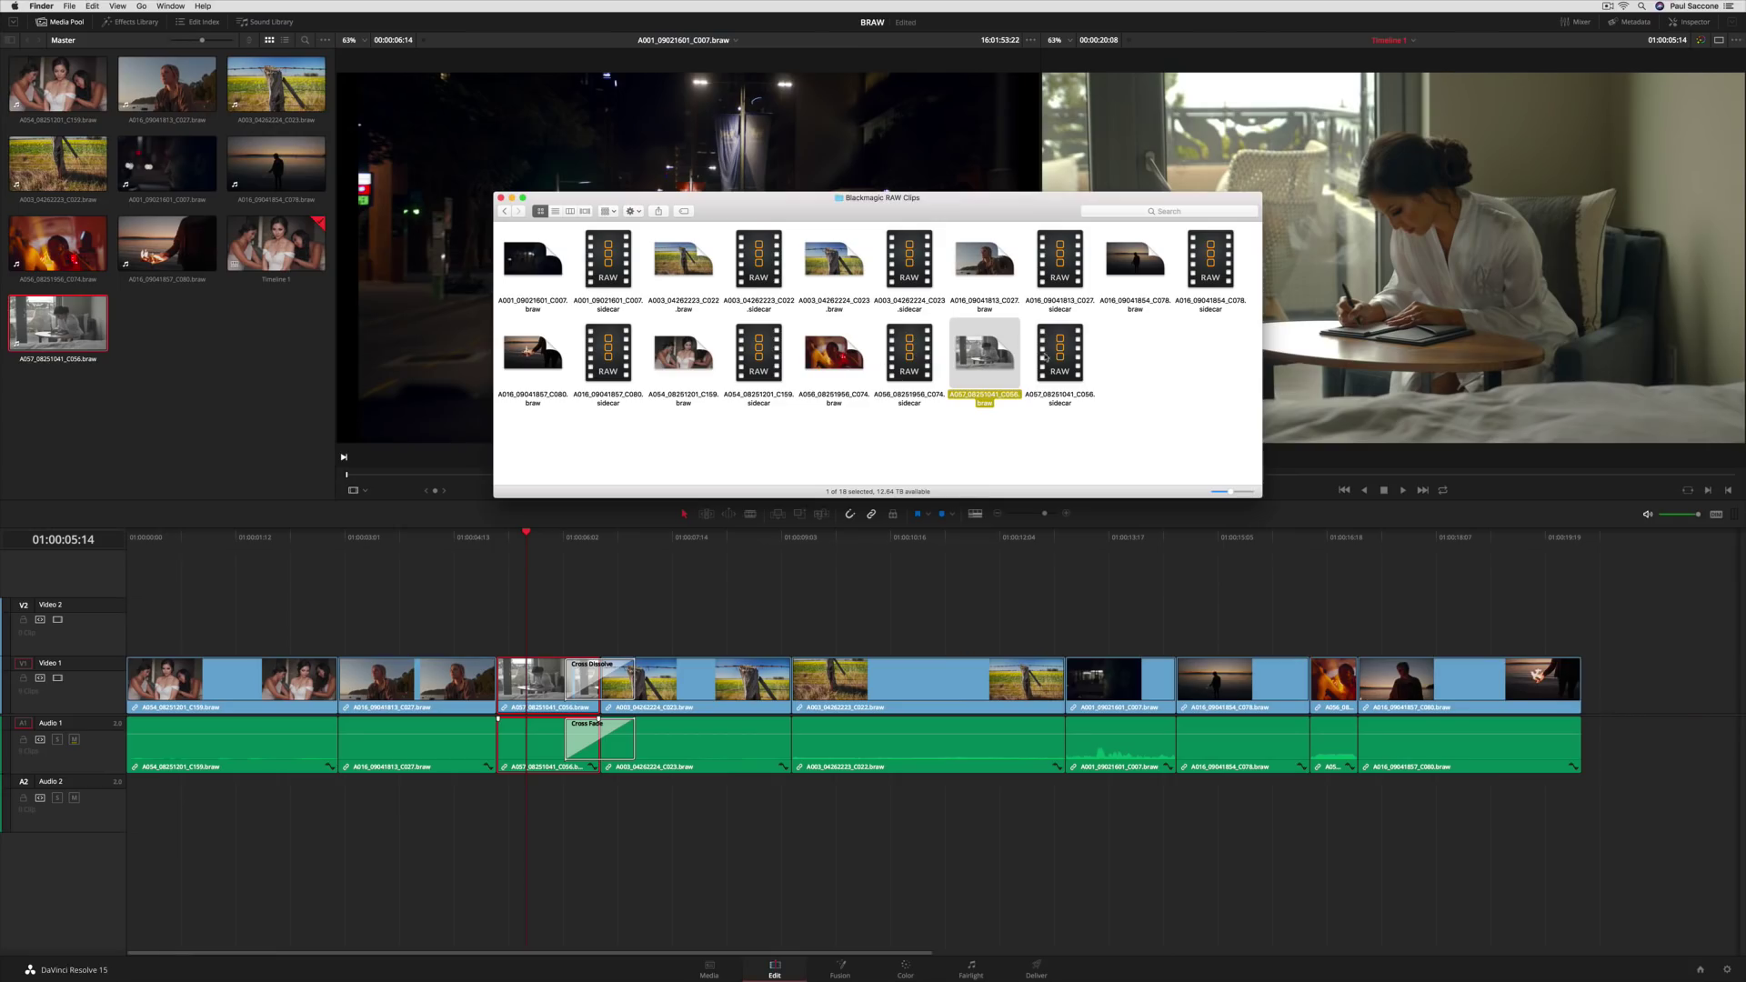
left_click(1052, 357)
double_click(985, 355)
left_click_drag(880, 52, 1040, 87)
key("super+q")
Delete the A057 sidecar file, reopen the raw clip without it, and review the timeline
left_click(1068, 363)
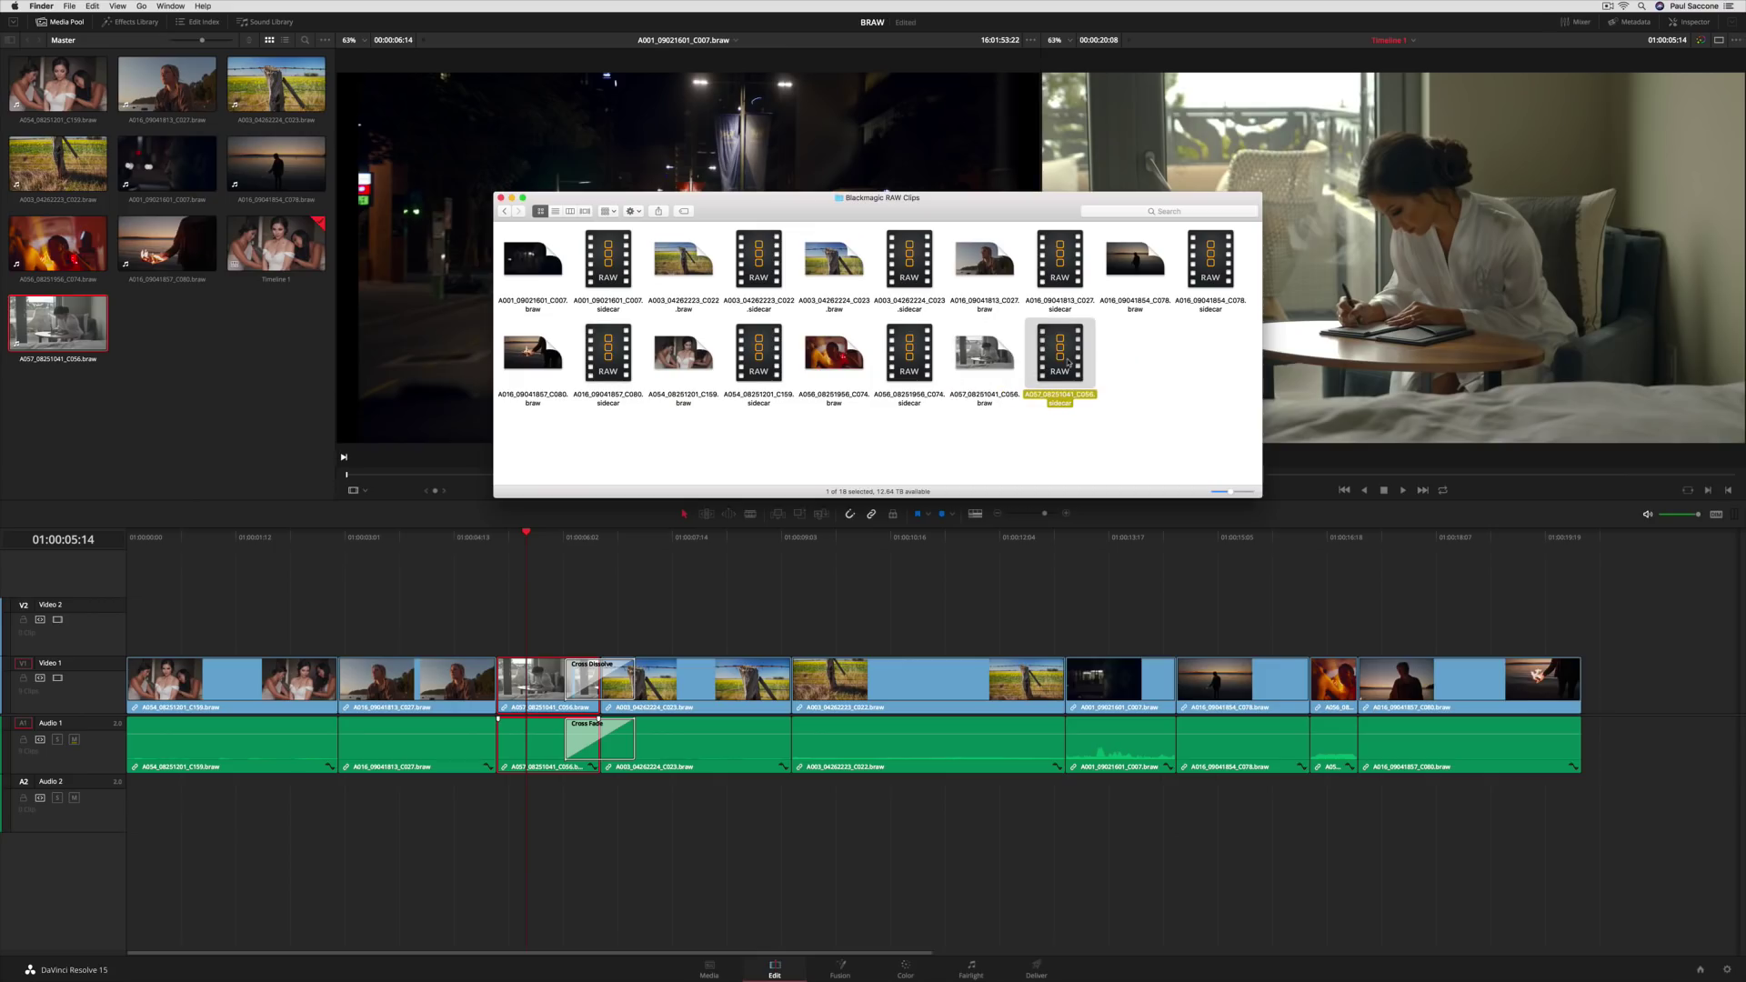
key("super+BackSpace")
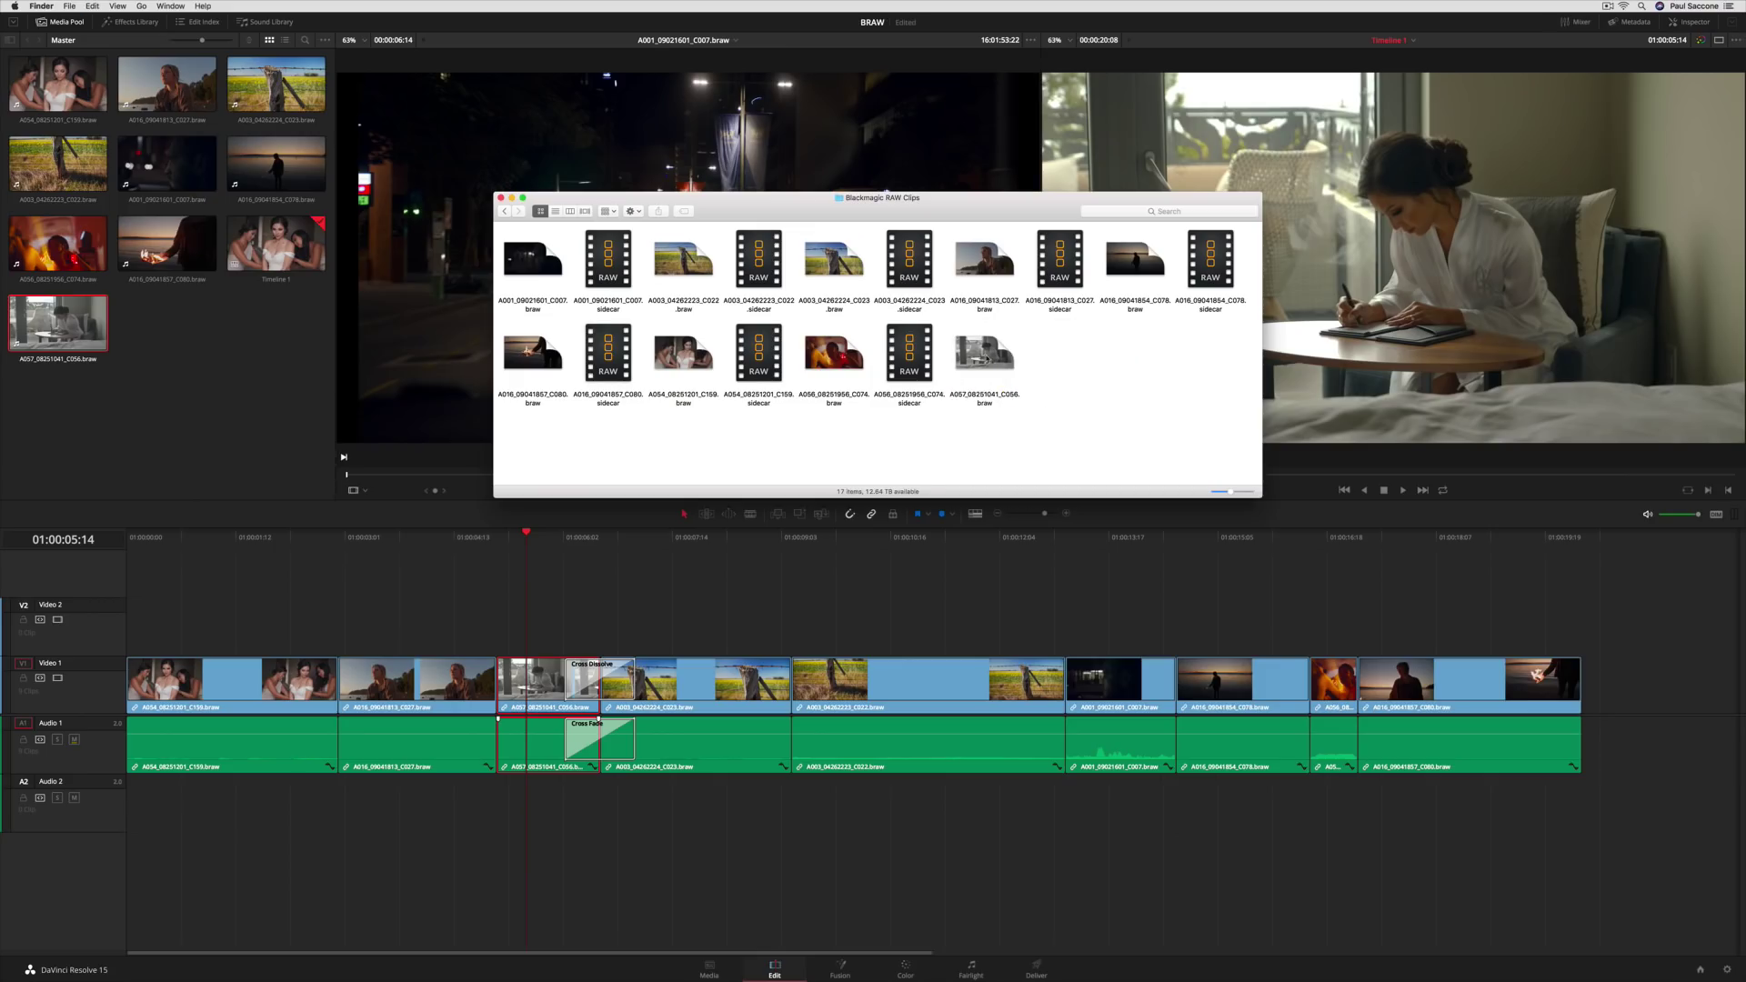
double_click(985, 356)
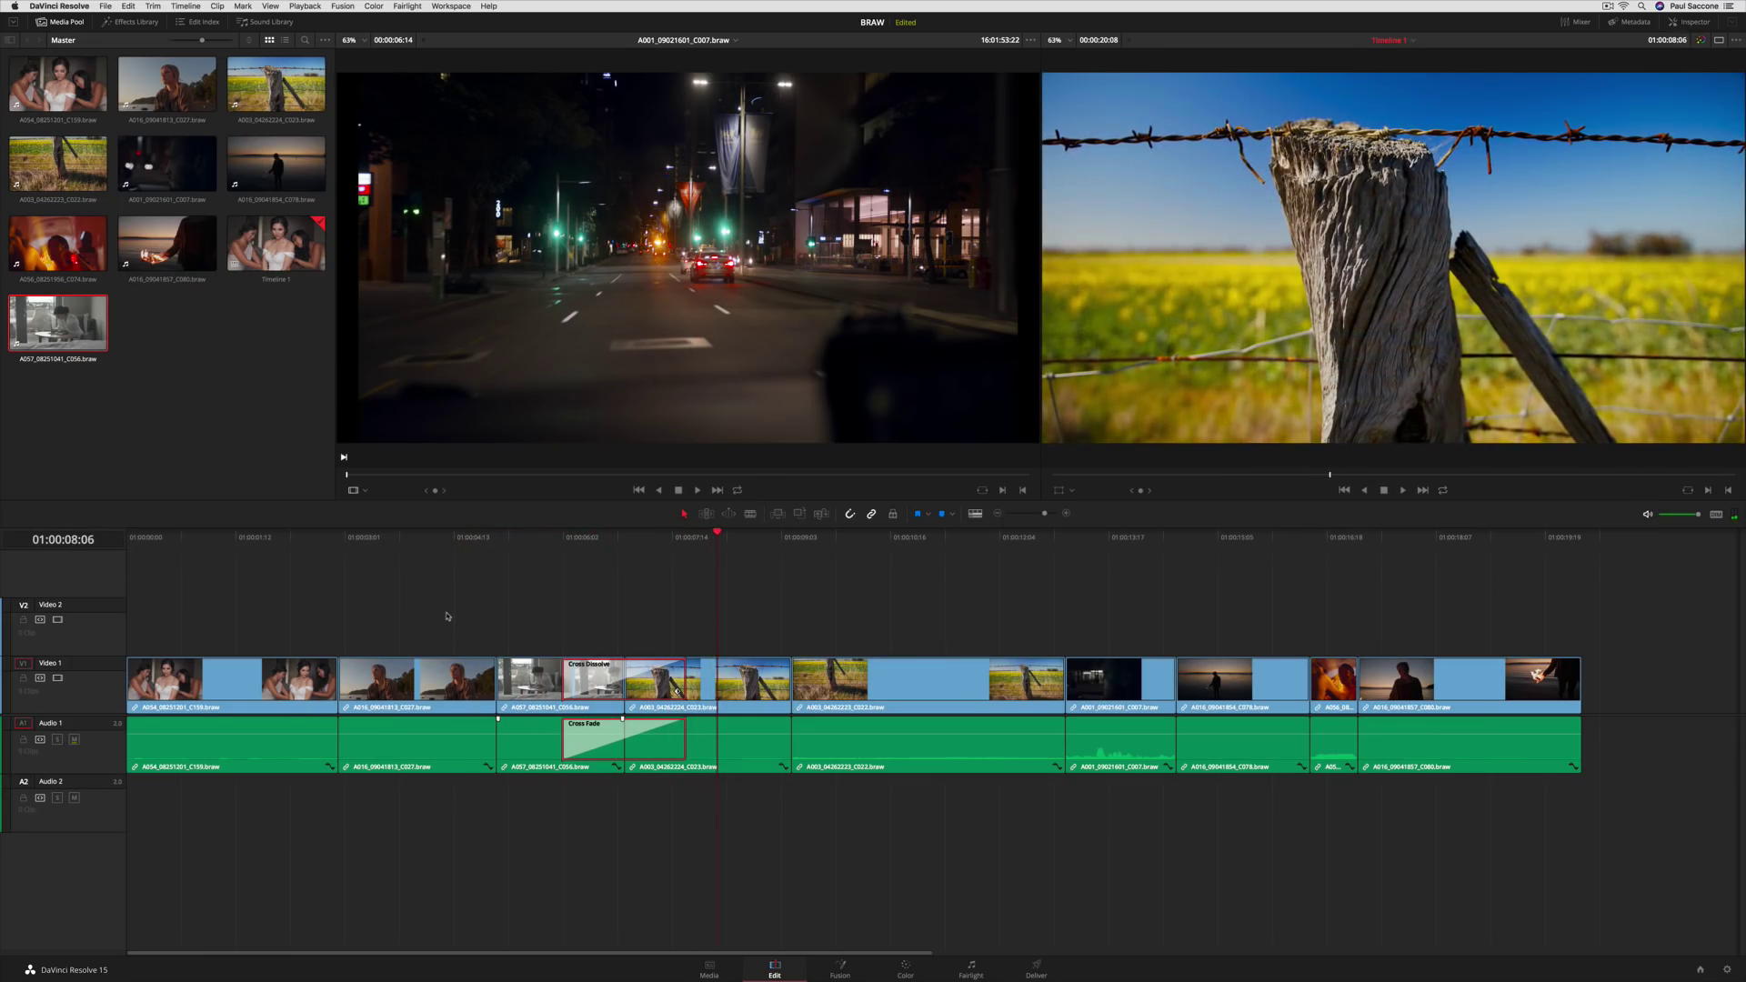
key("j")
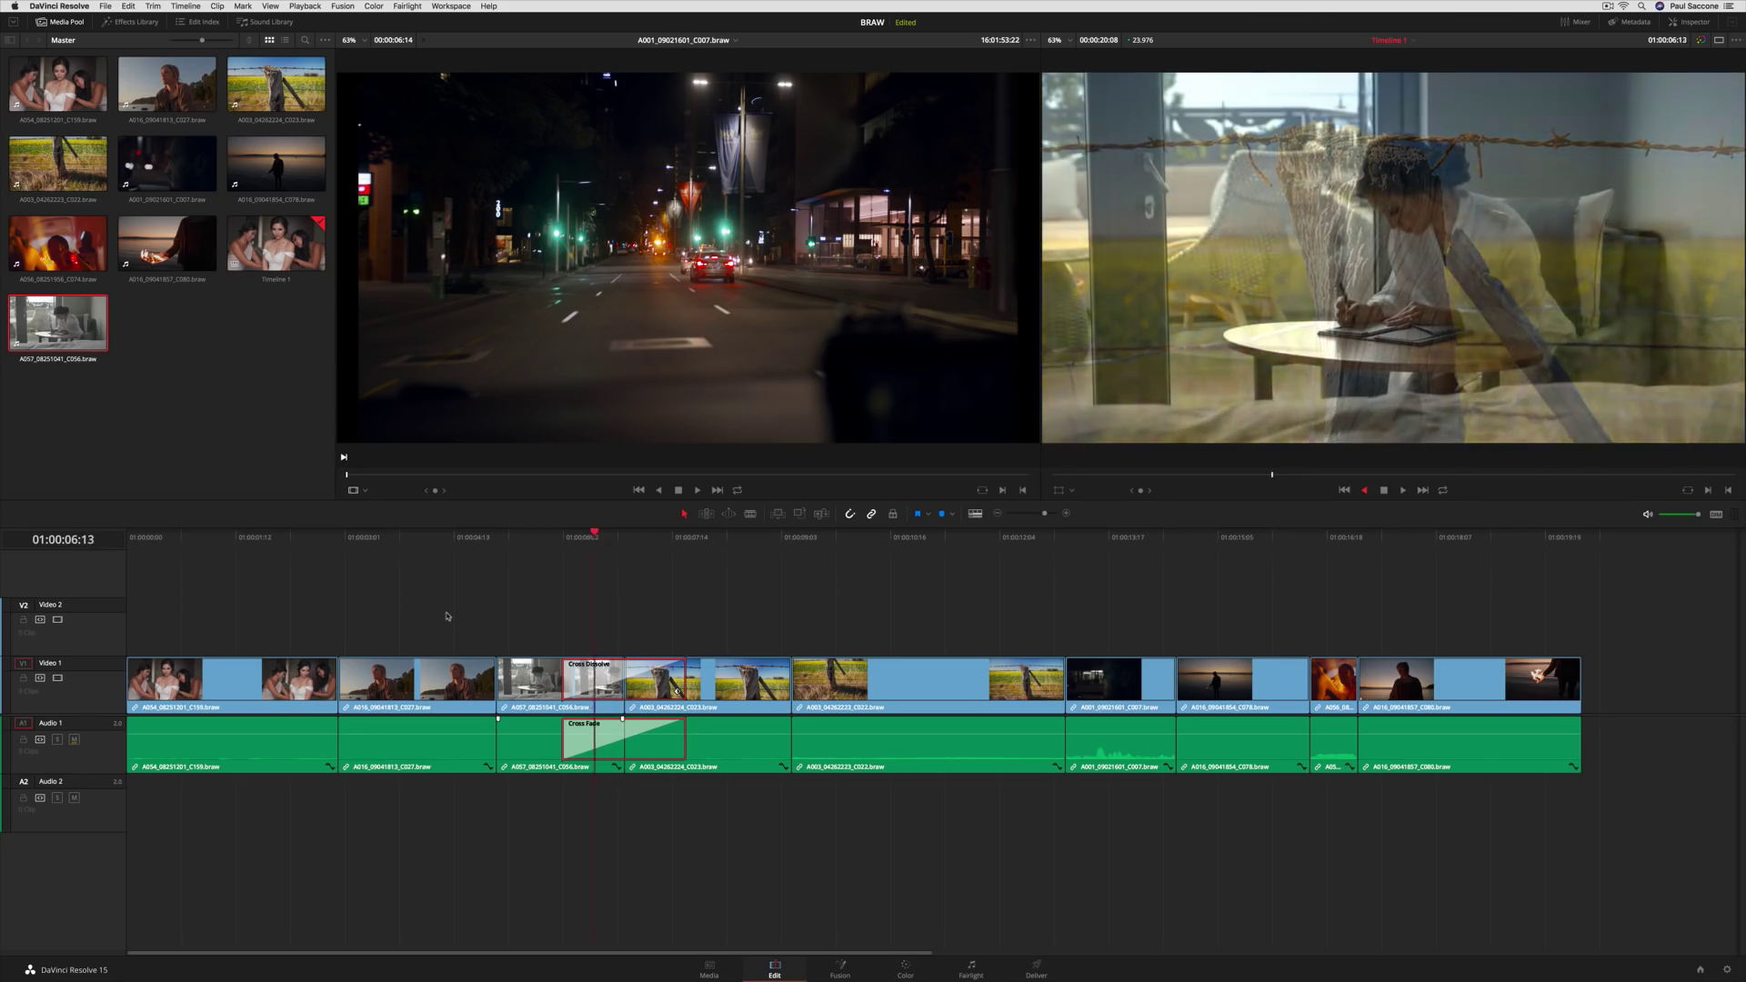
key("k")
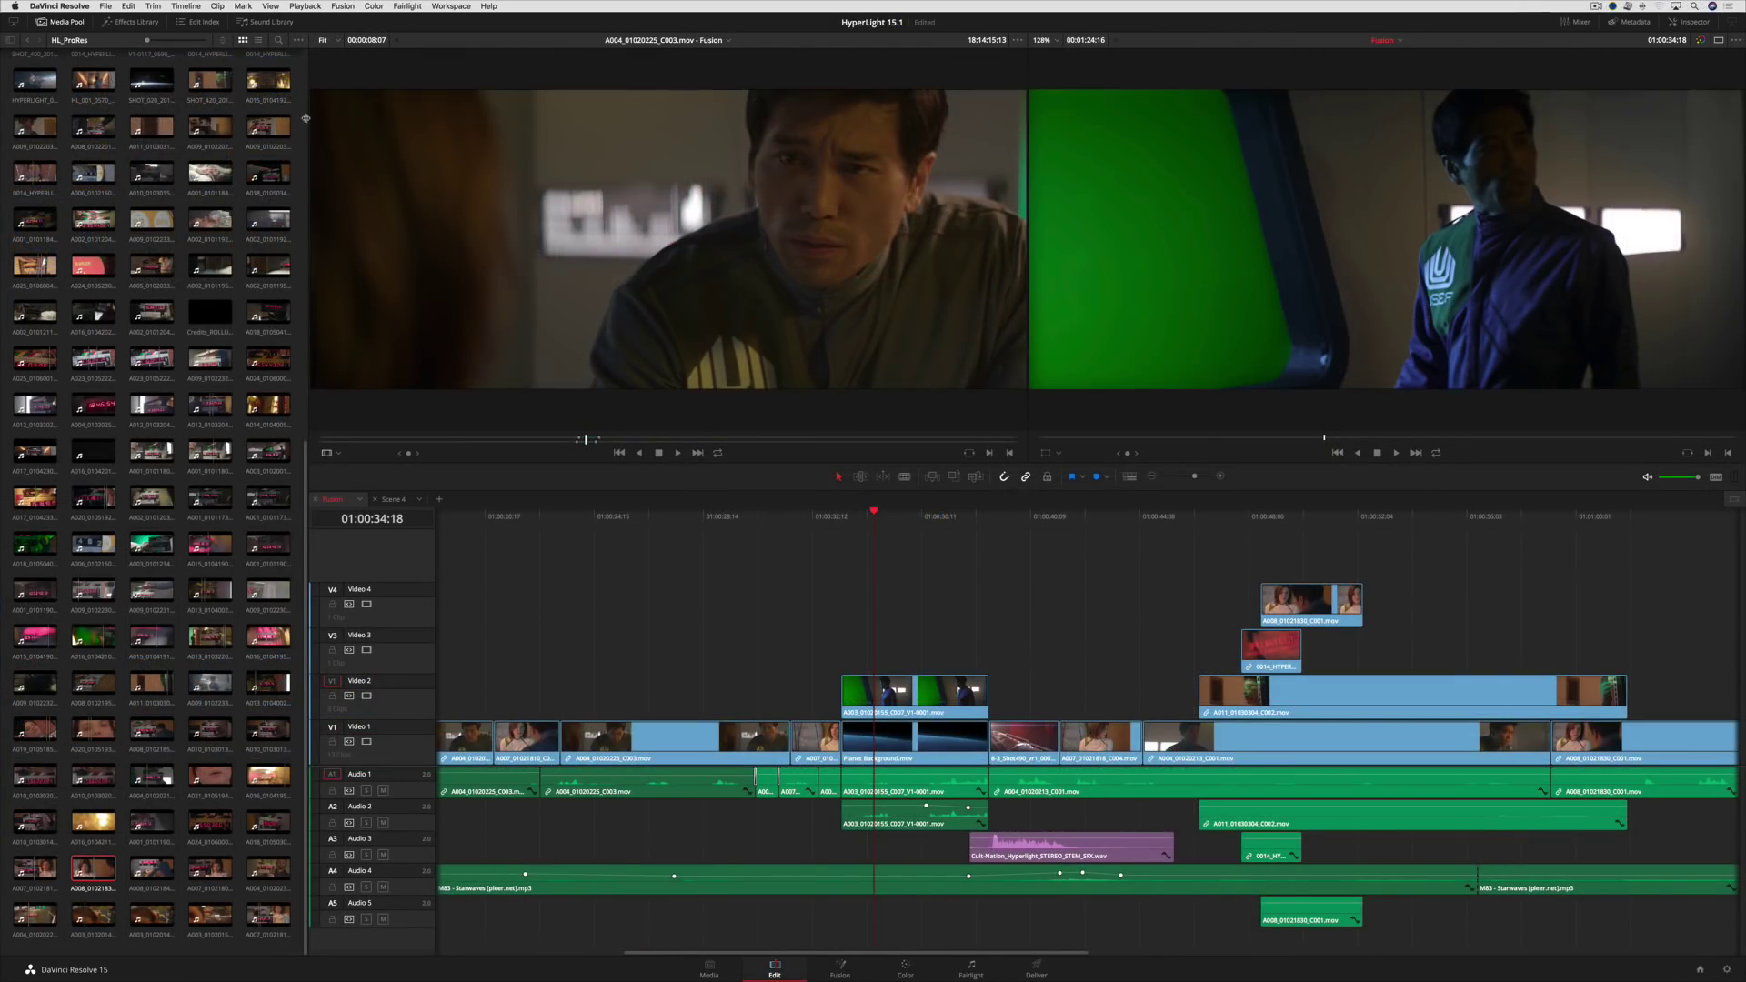
Match-frame the Video 1 clip and Planet Background to their sources, and show timecode overlays
left_click(191, 6)
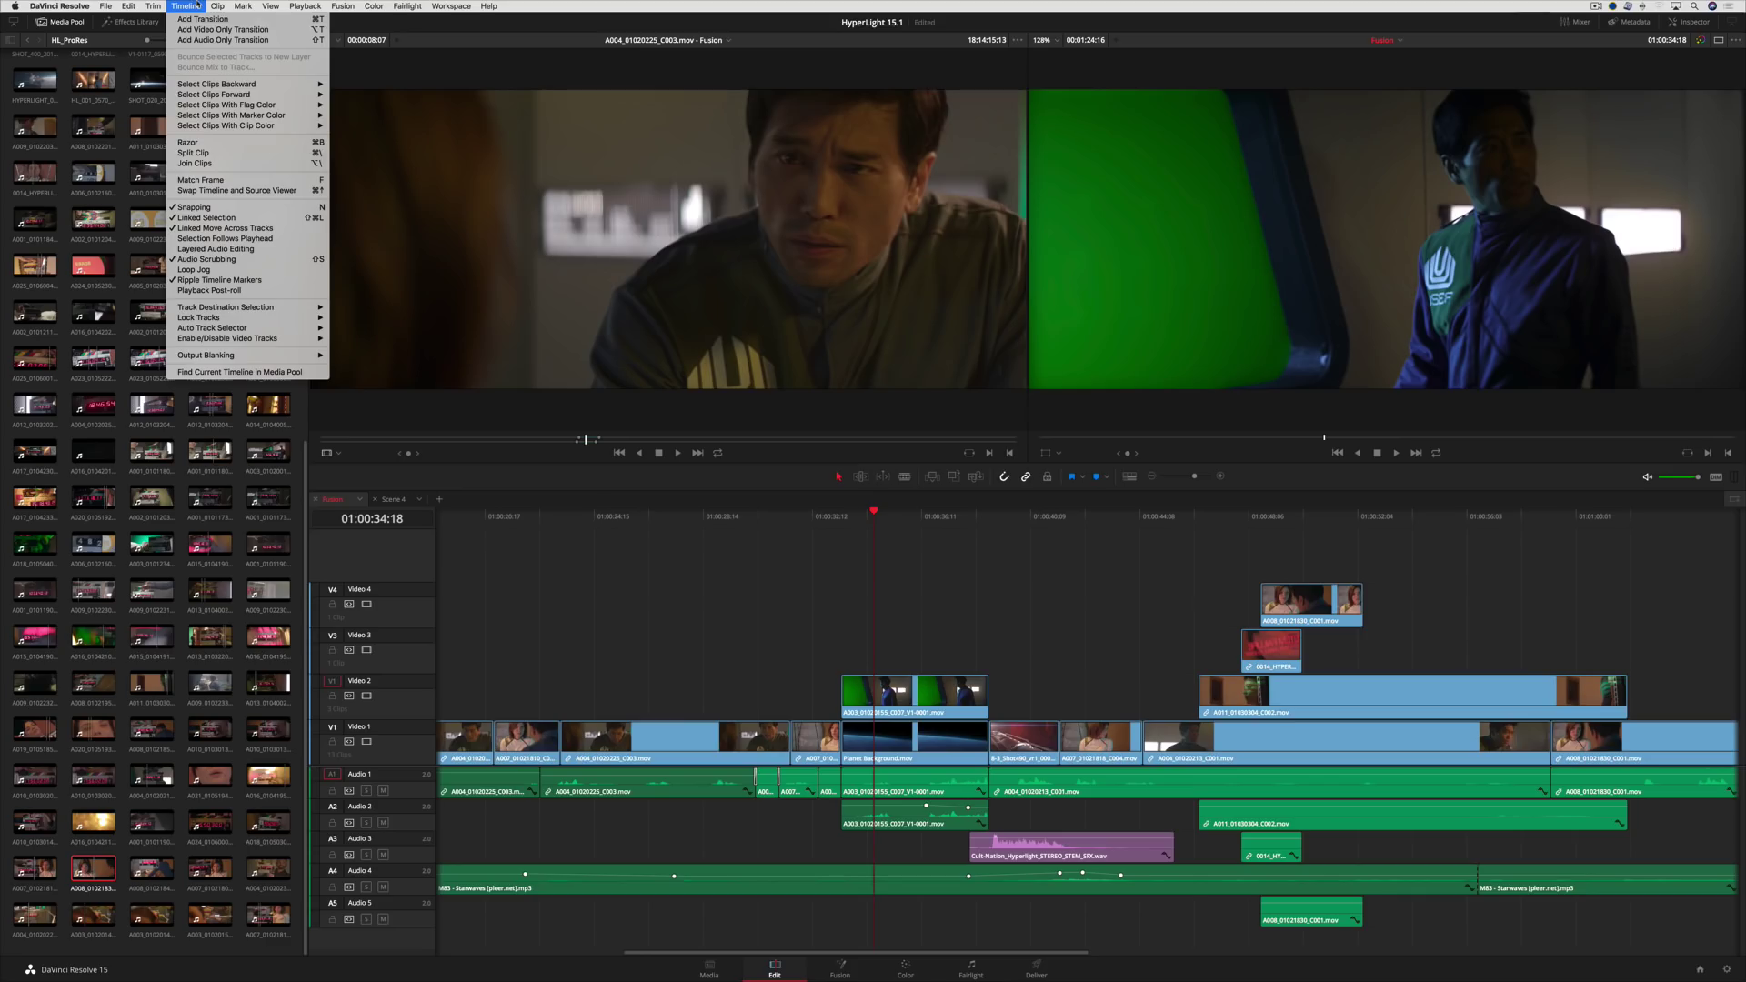
left_click(288, 181)
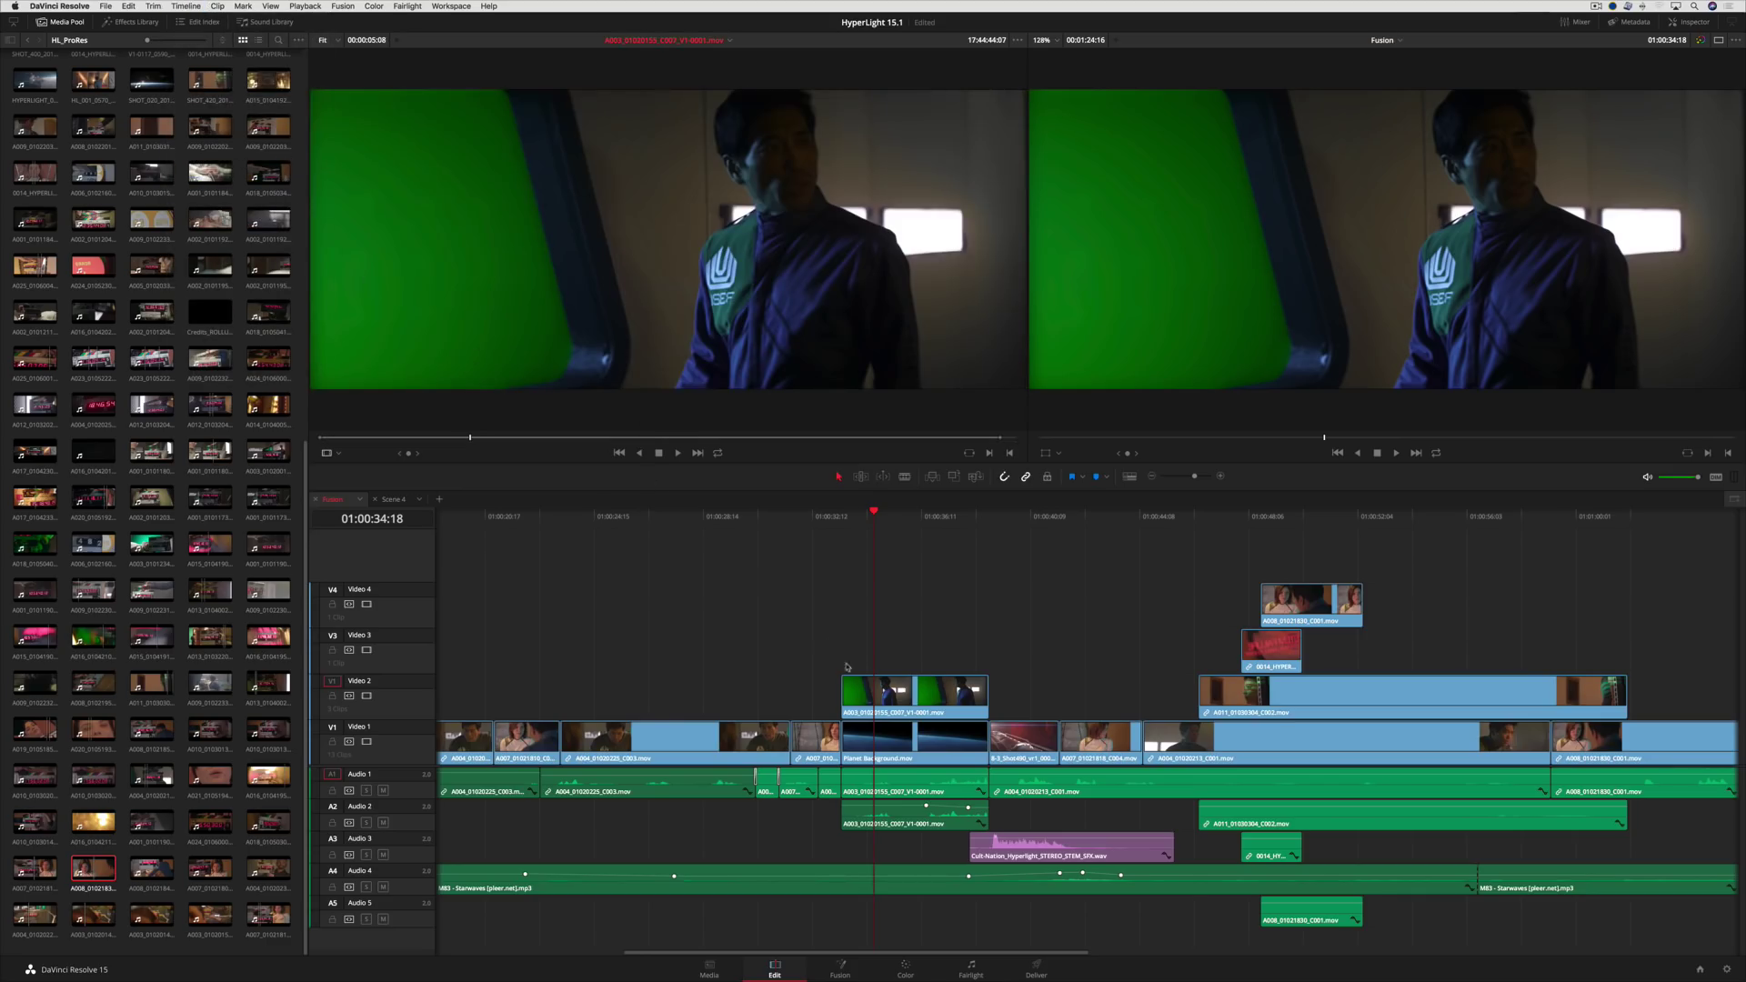
left_click(906, 744)
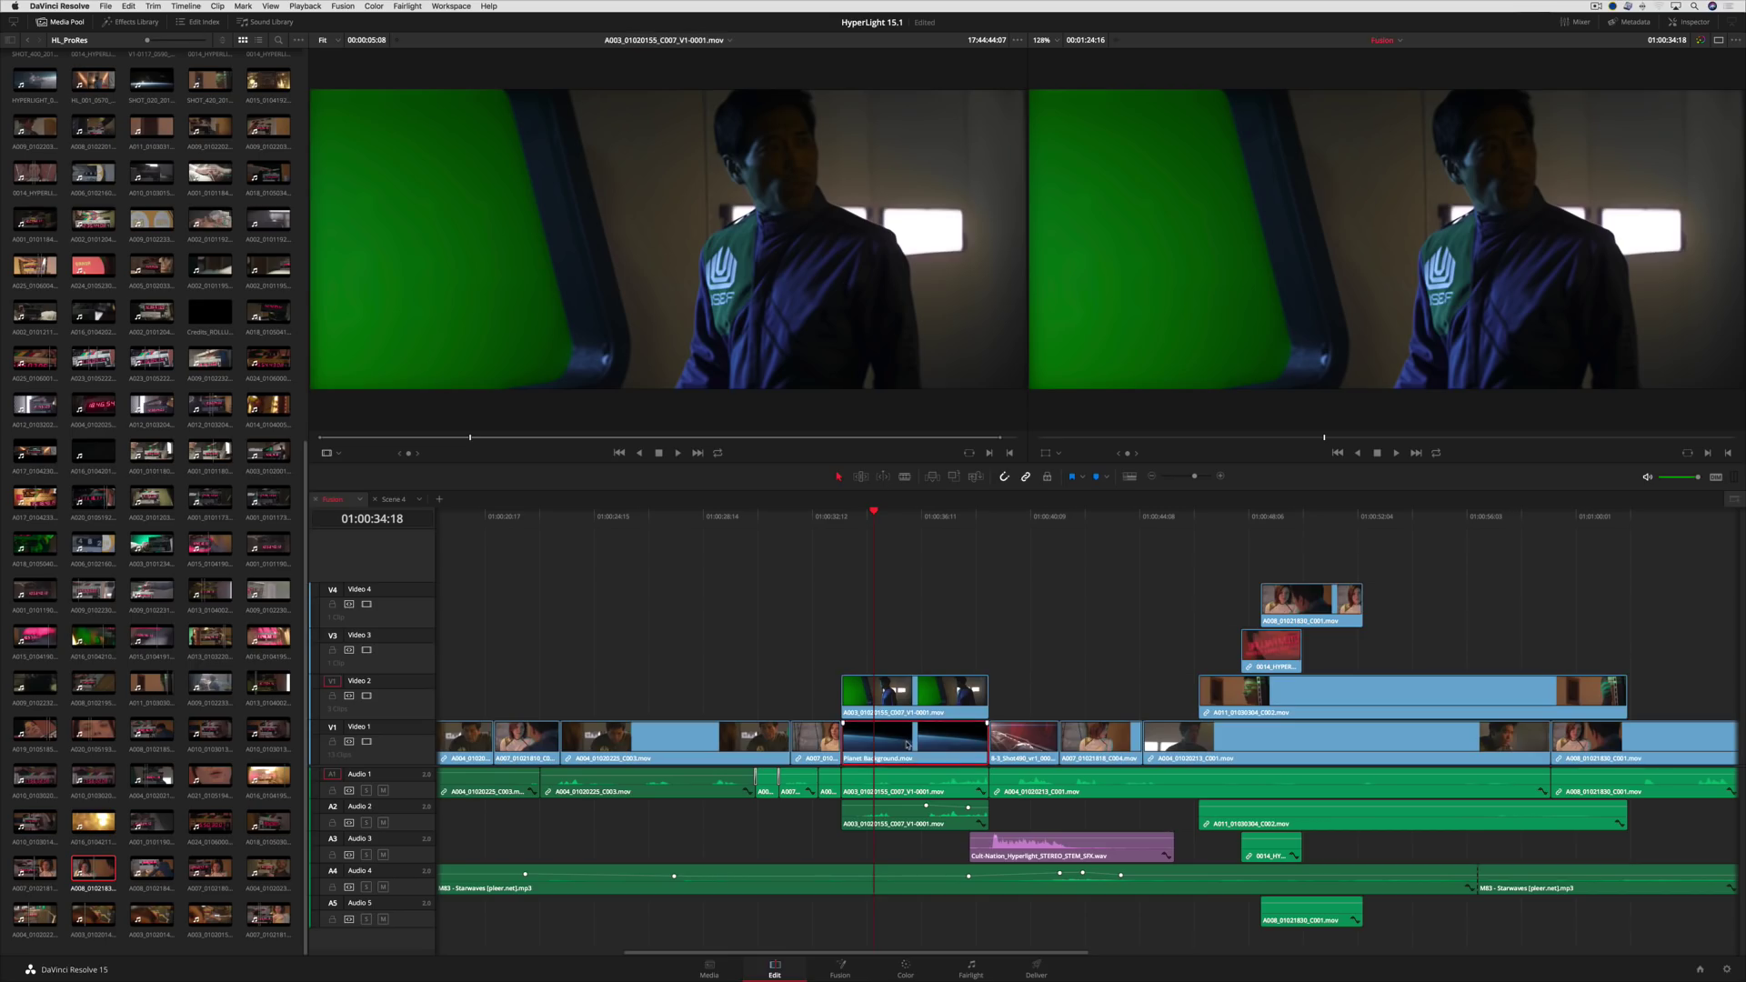
key("f")
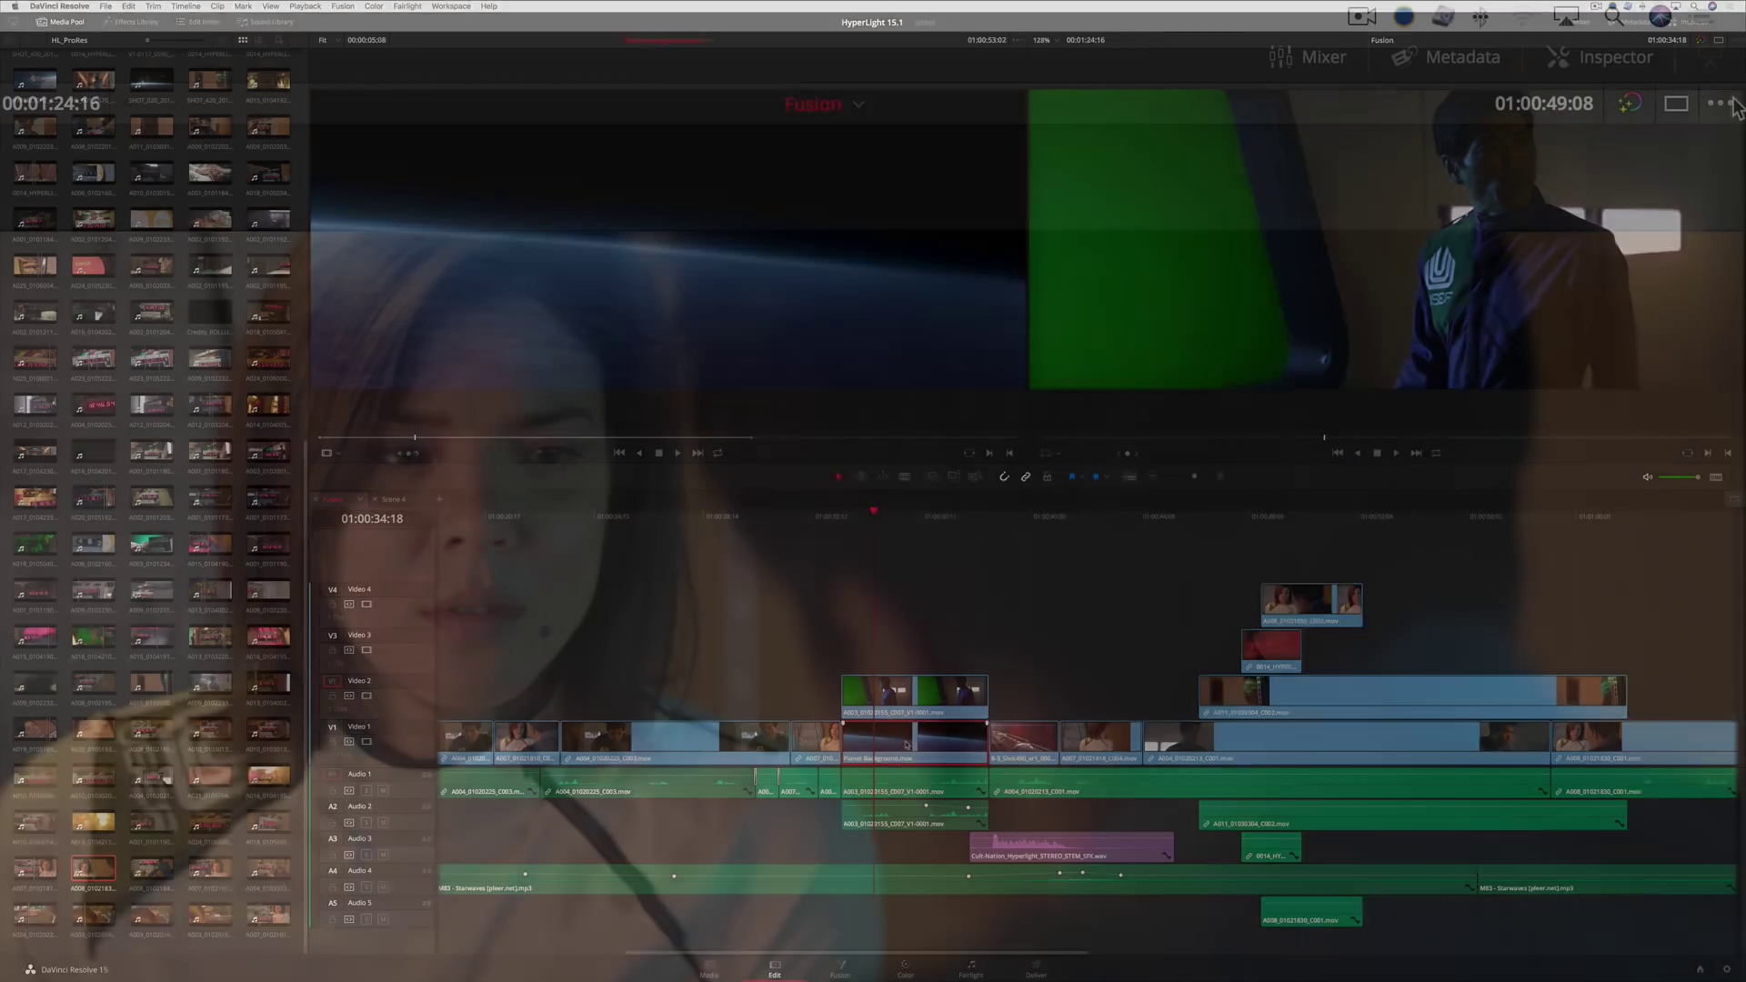
left_click(1735, 40)
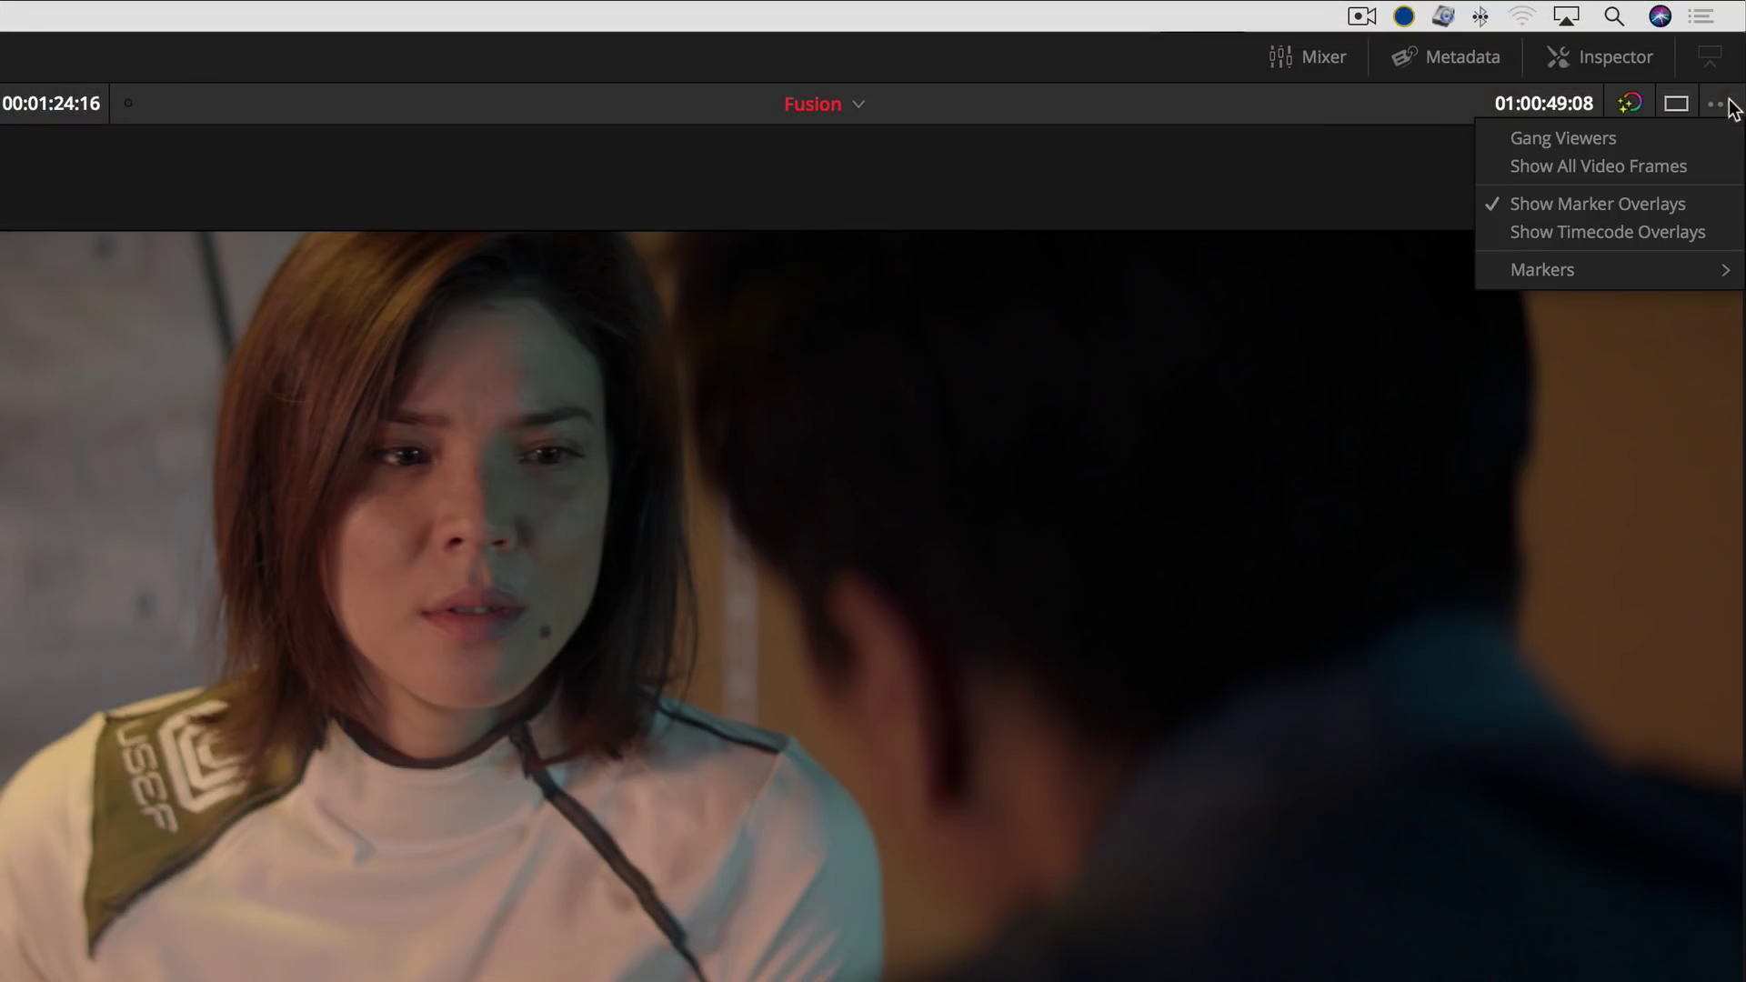
left_click(1674, 236)
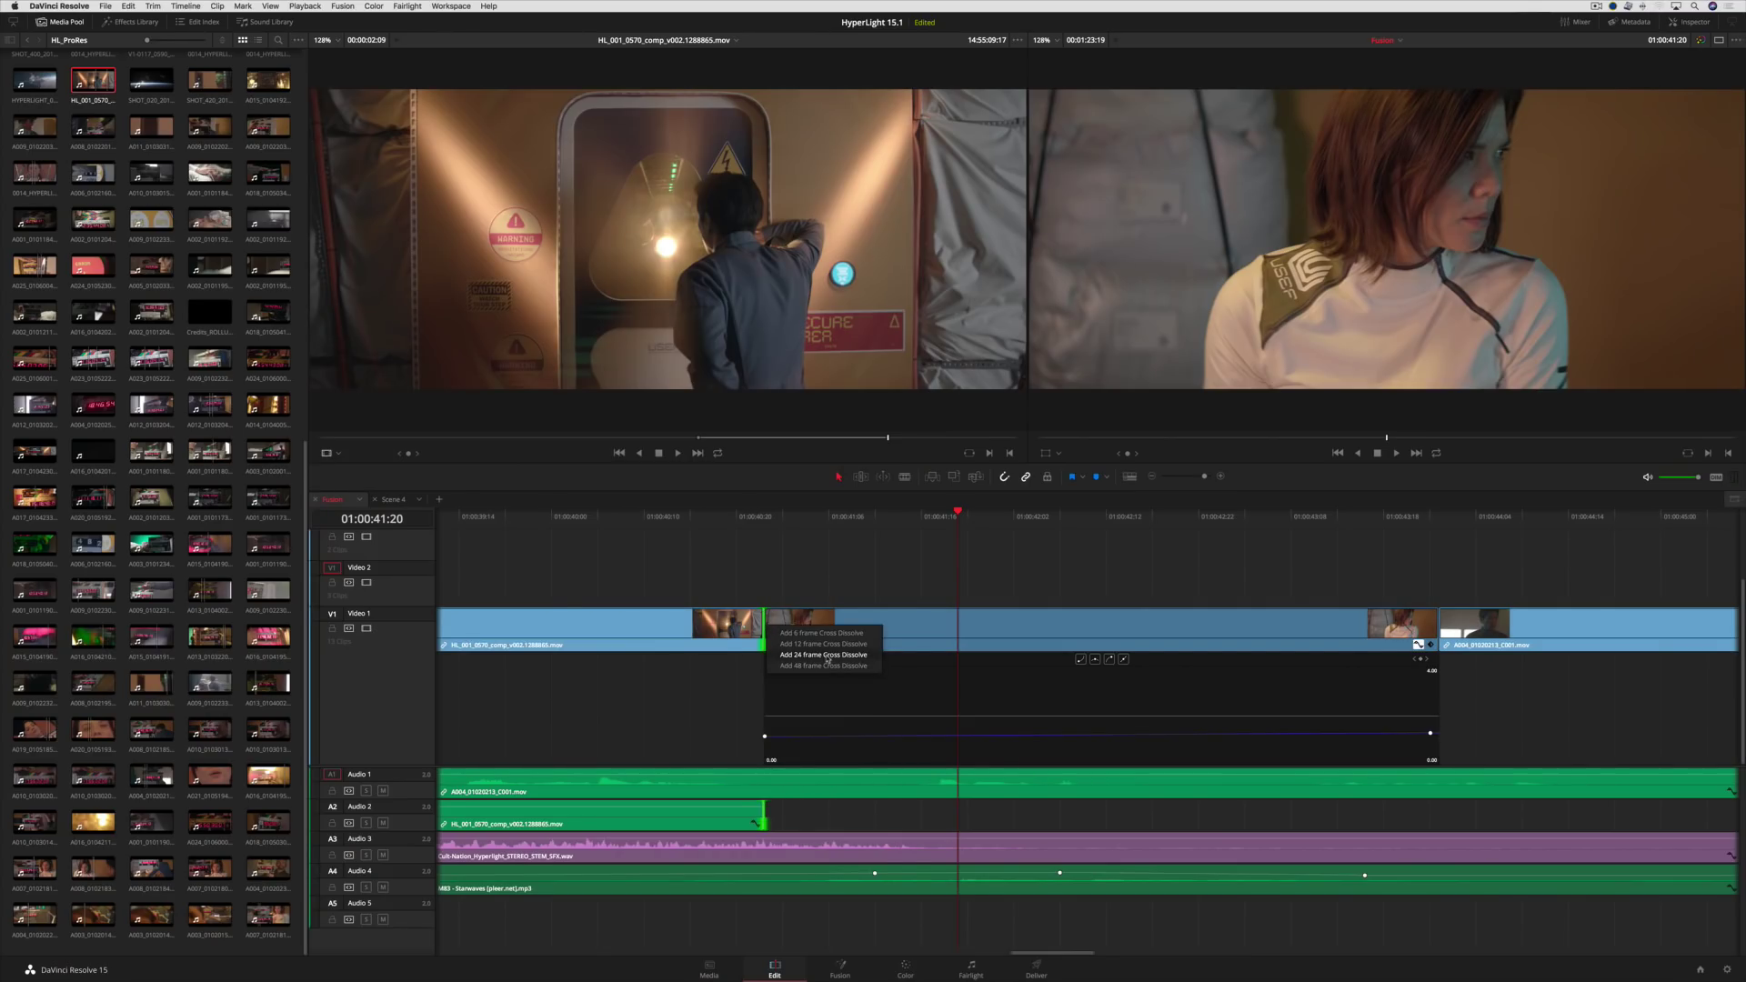
Add a 24-frame dissolve, move the Zoom X keyframe to its start, preview, and load Scene 5 as source
left_click(823, 654)
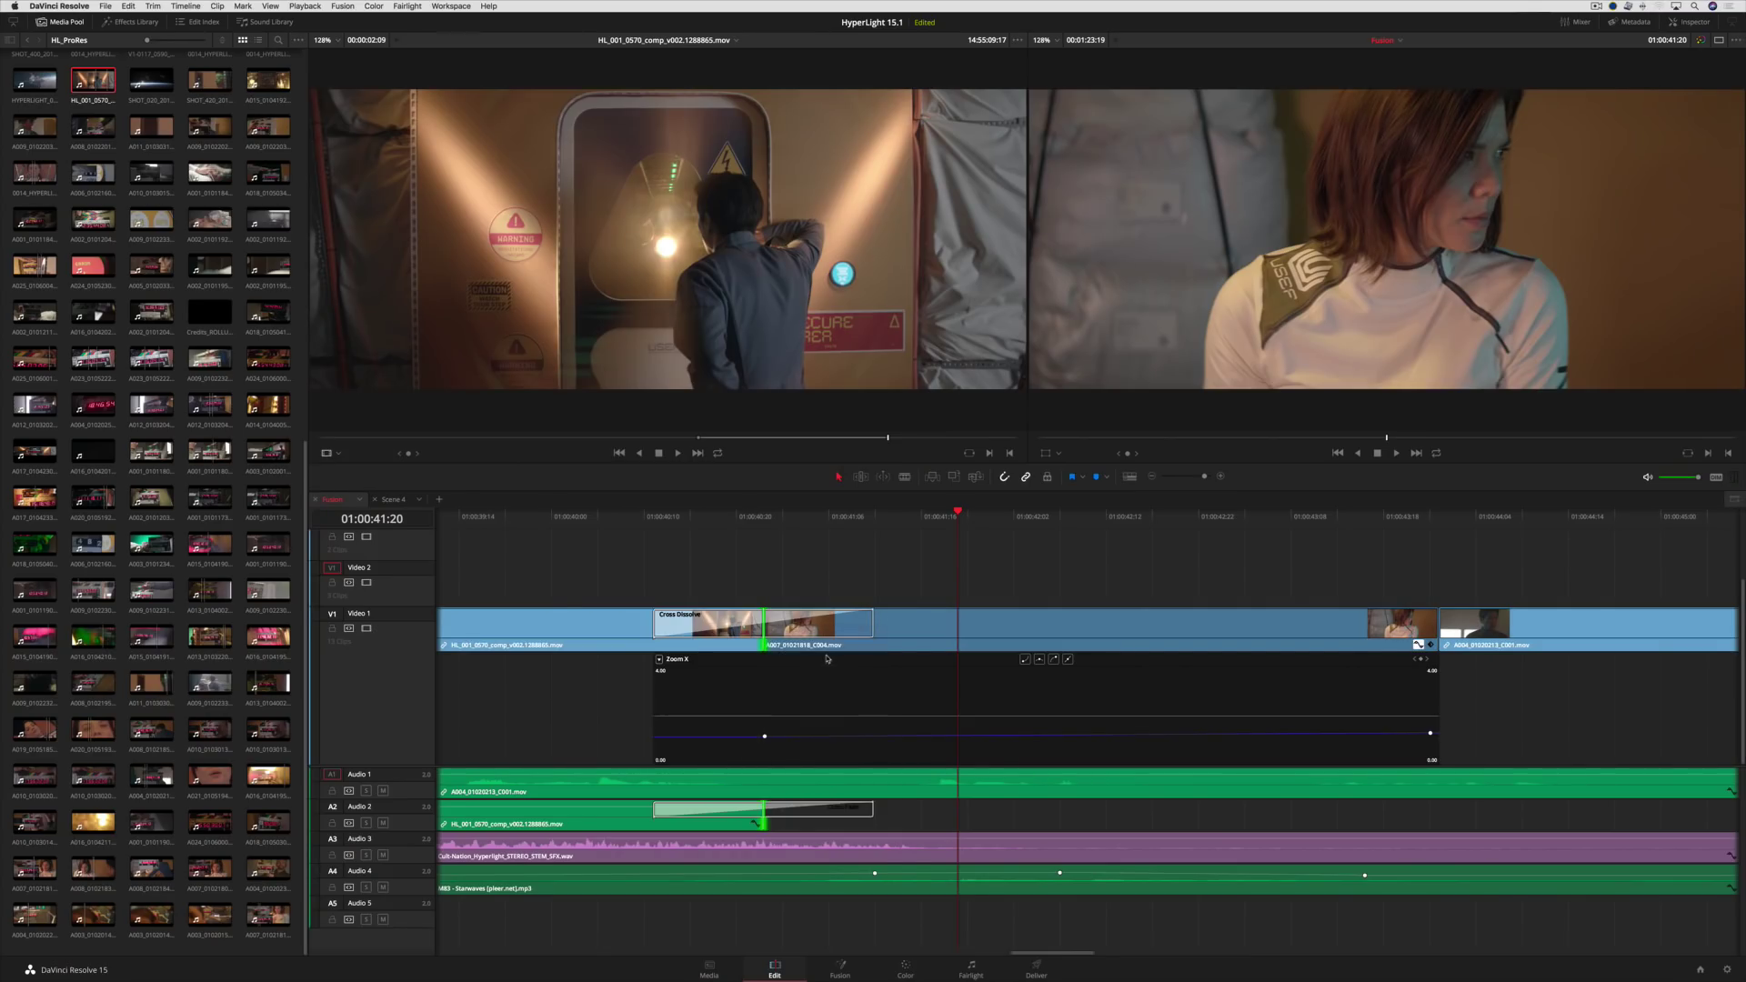
left_click(655, 521)
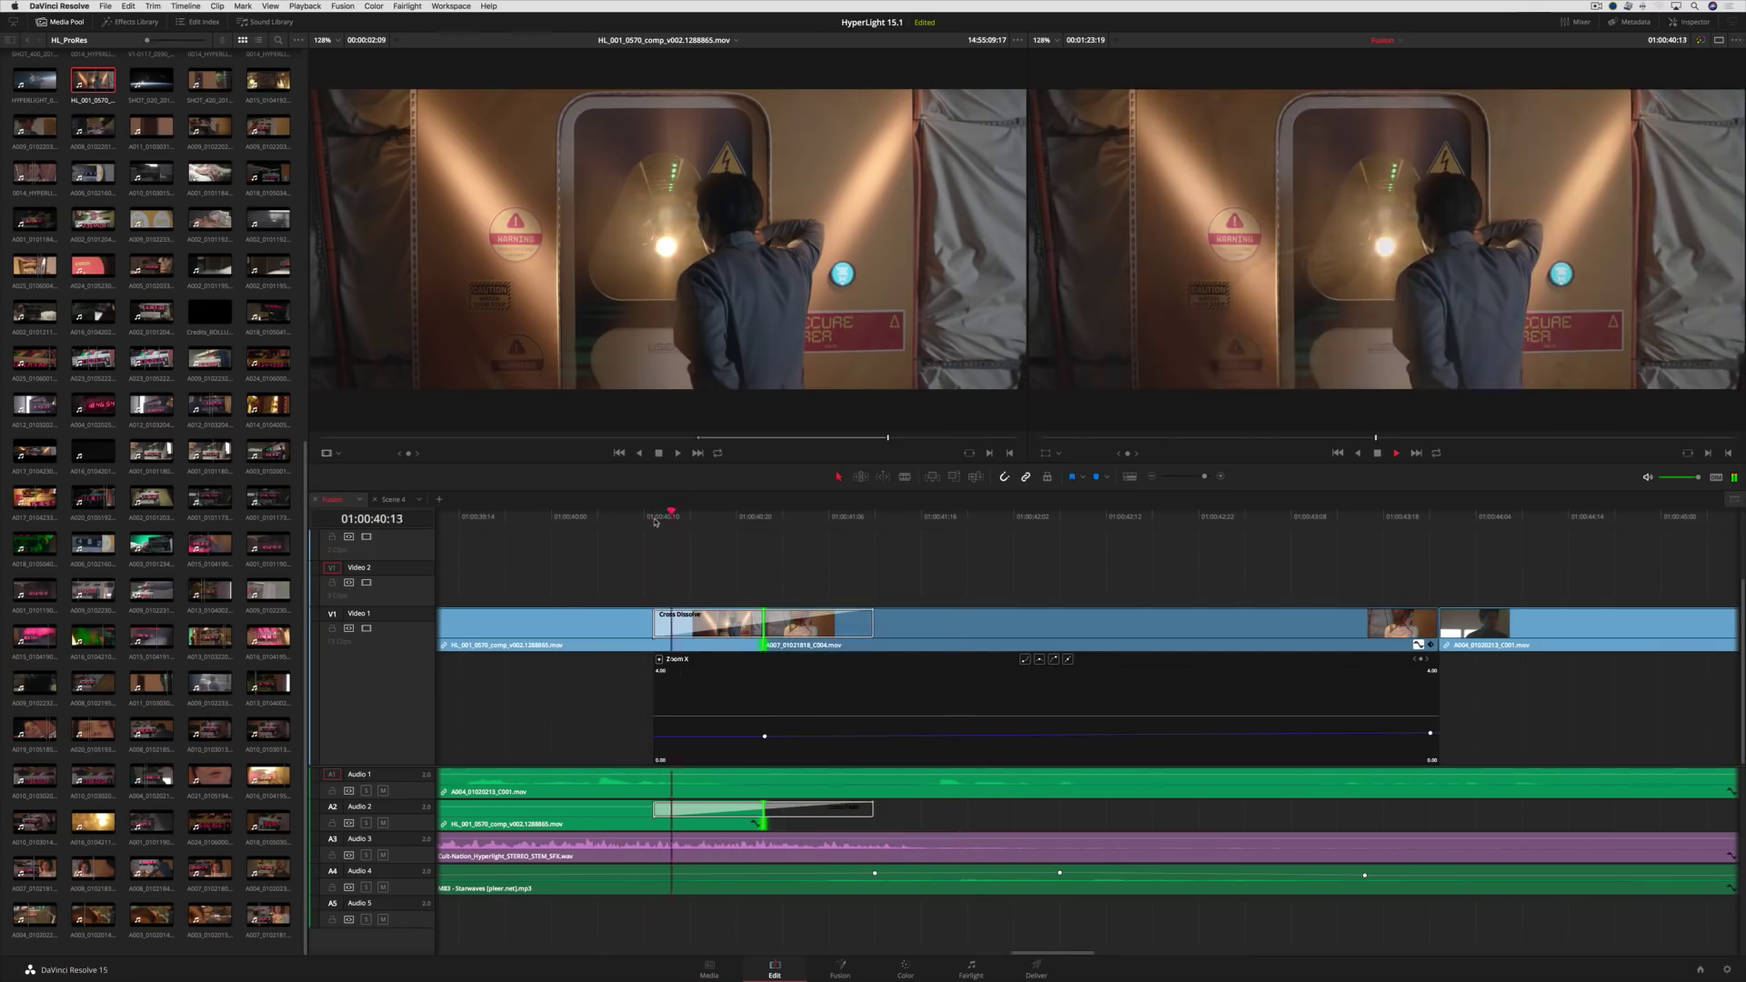
mouse_move(765, 736)
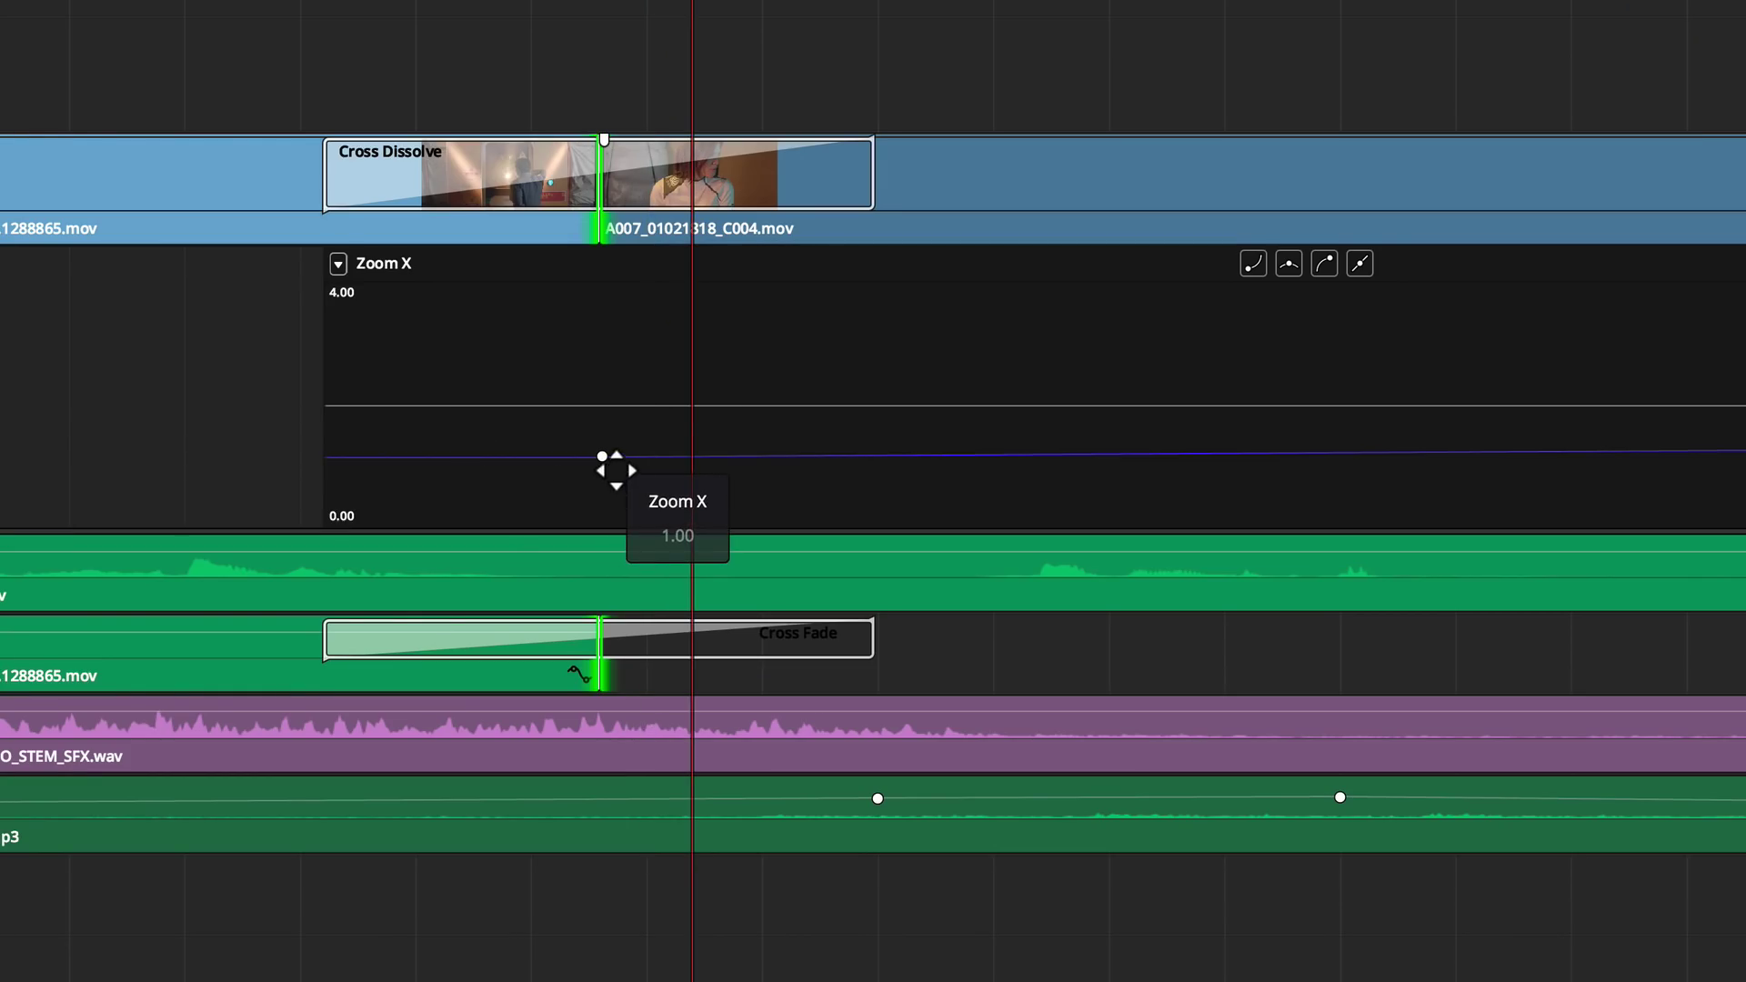
left_click_drag(602, 457, 324, 466)
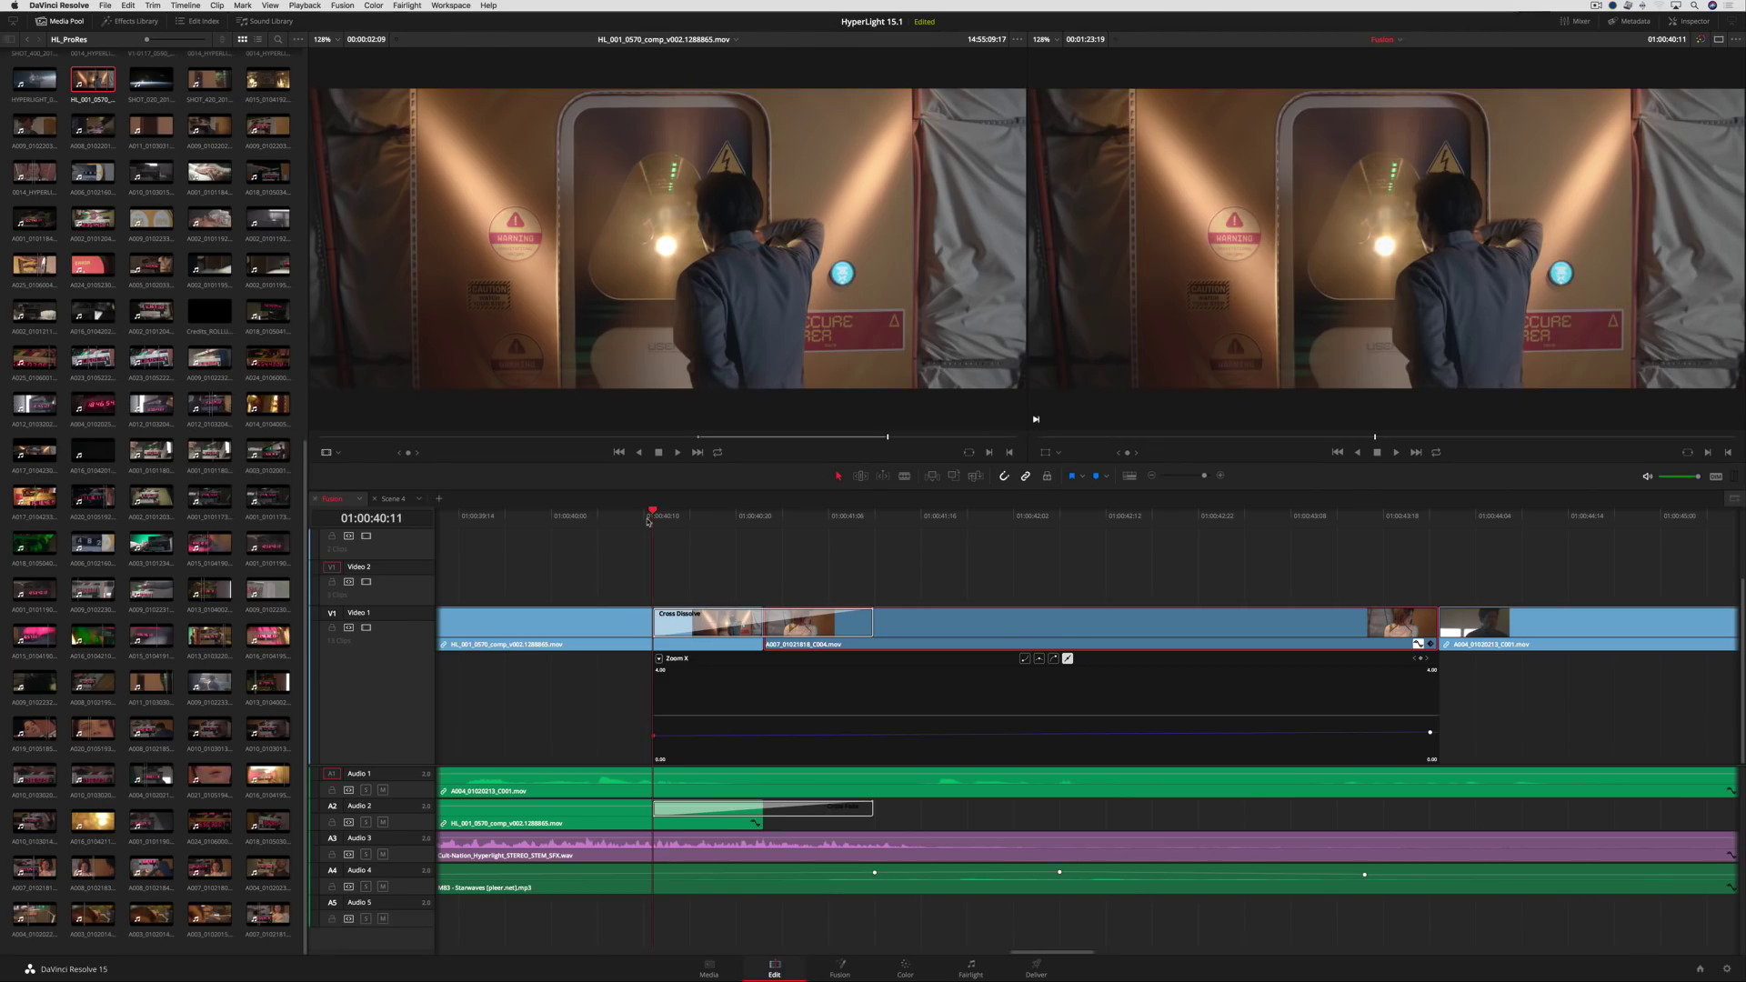
key("space")
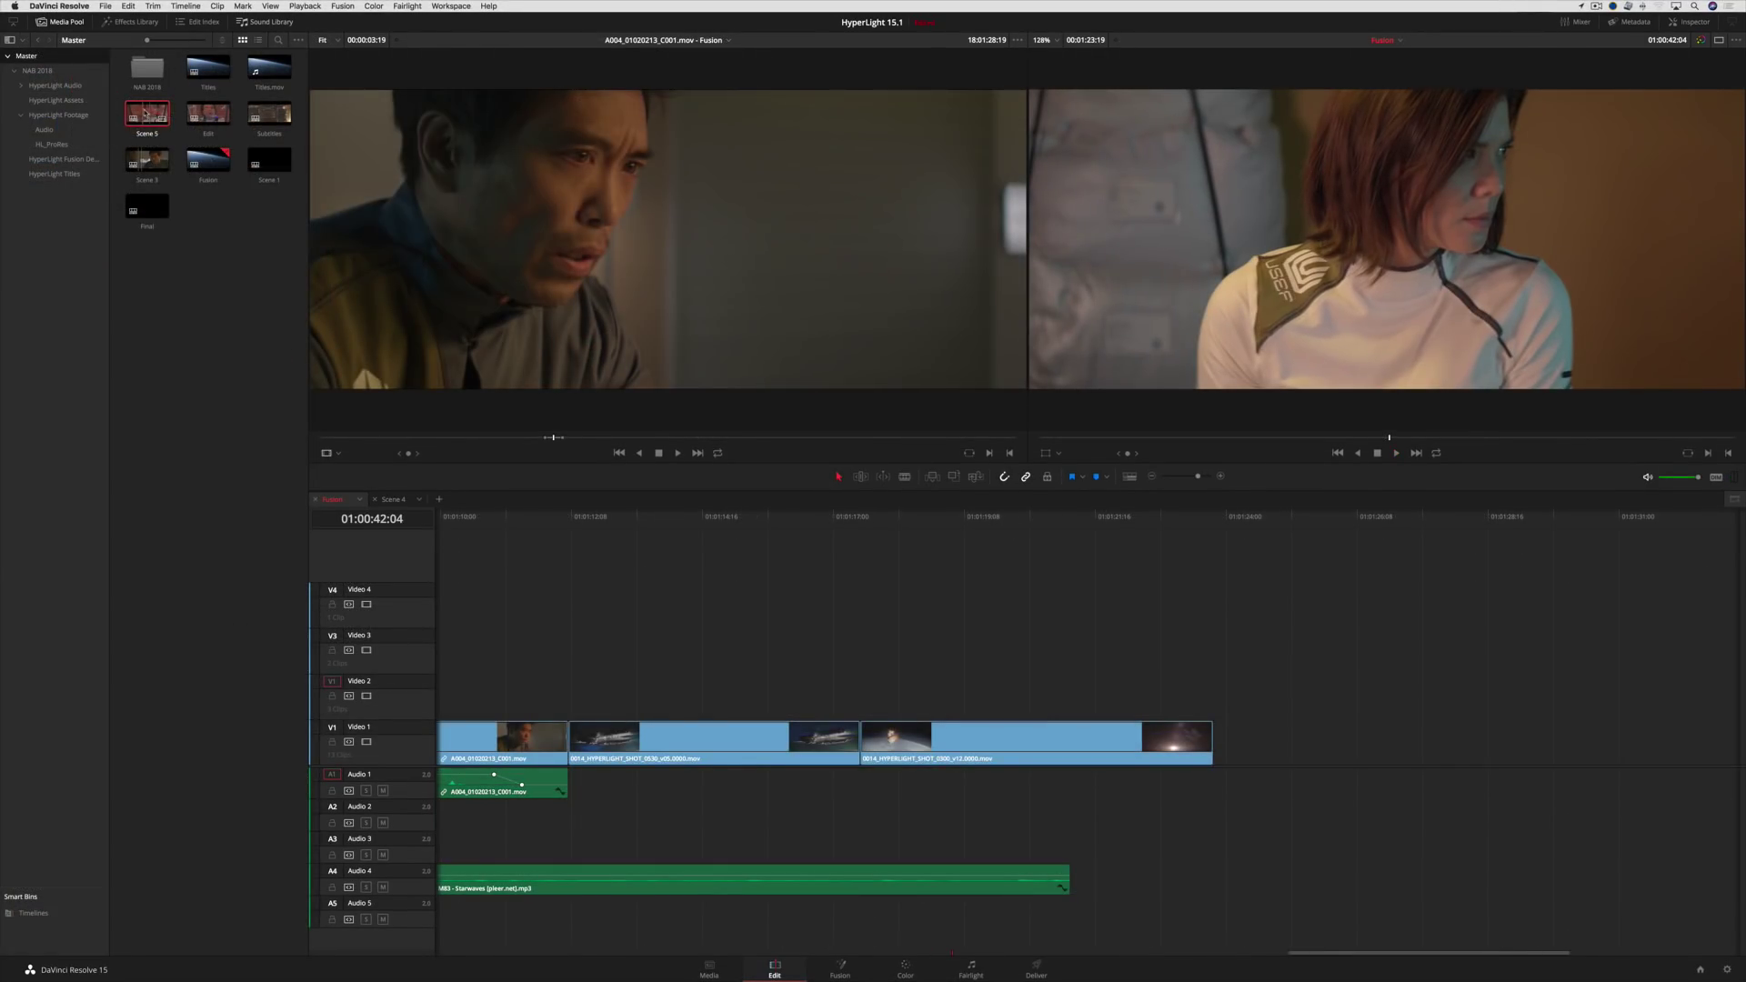
left_click_drag(145, 112, 658, 284)
Enable Edit > Decompose Compound Clips On Edit and append Scene 5 with Shift+F12
left_click(123, 5)
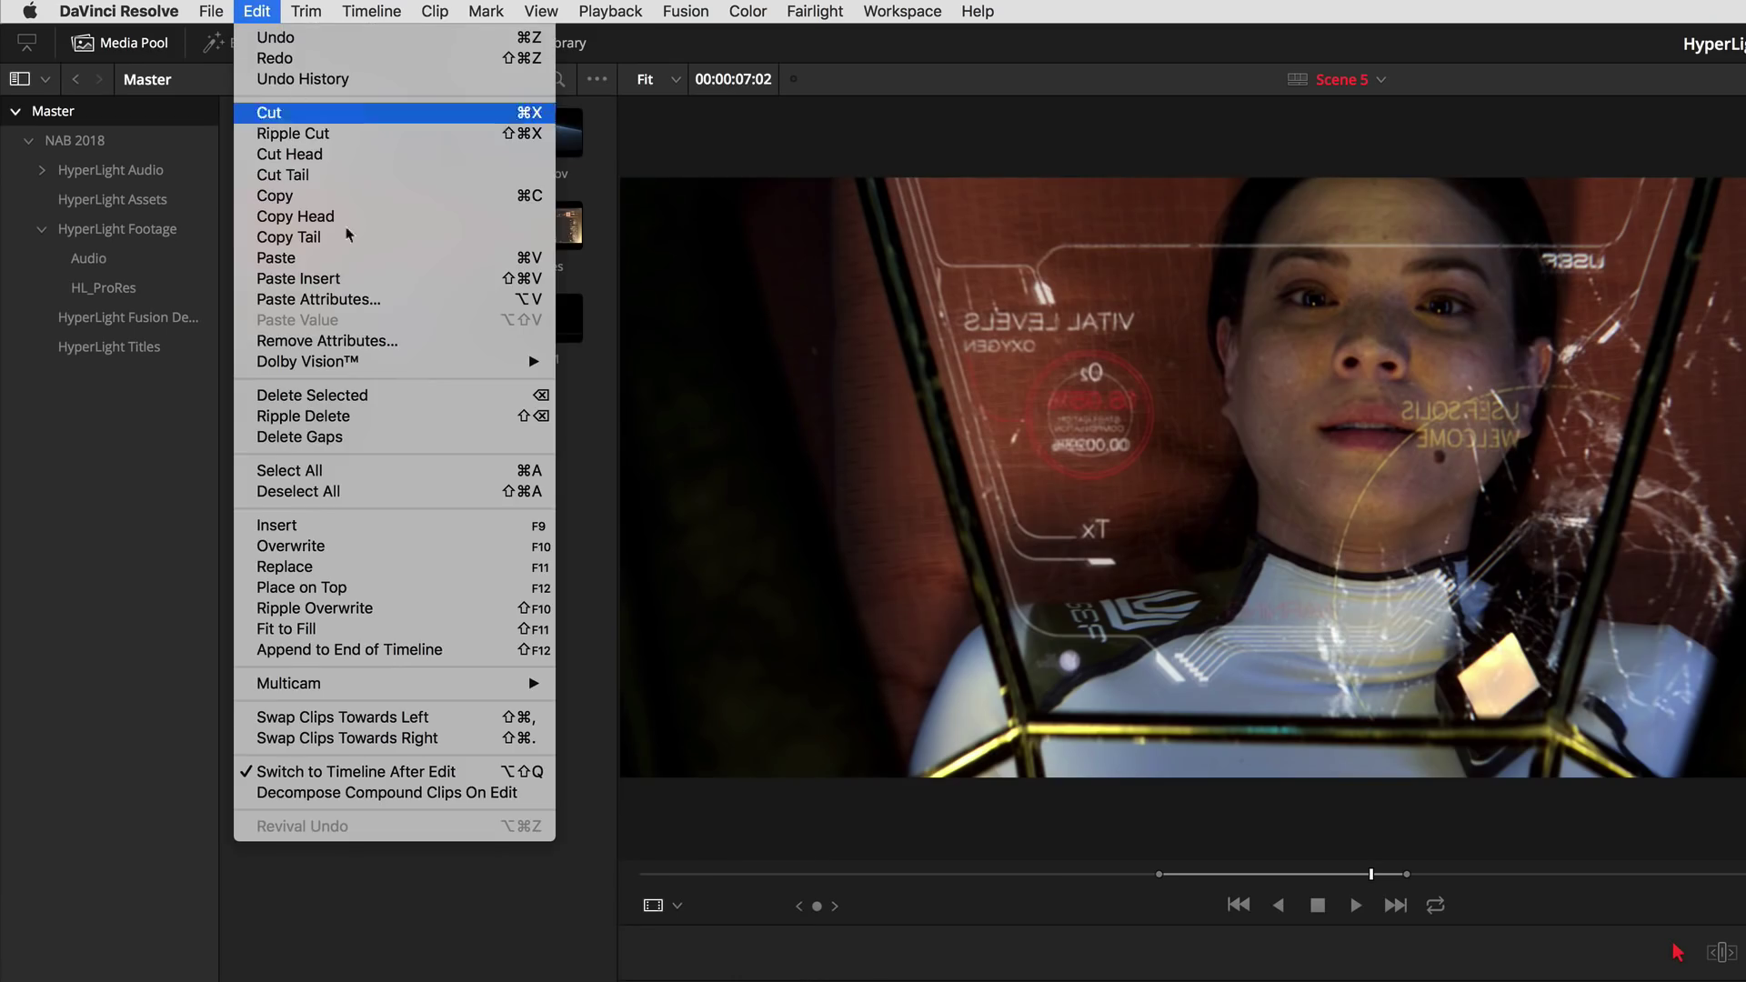
left_click(523, 804)
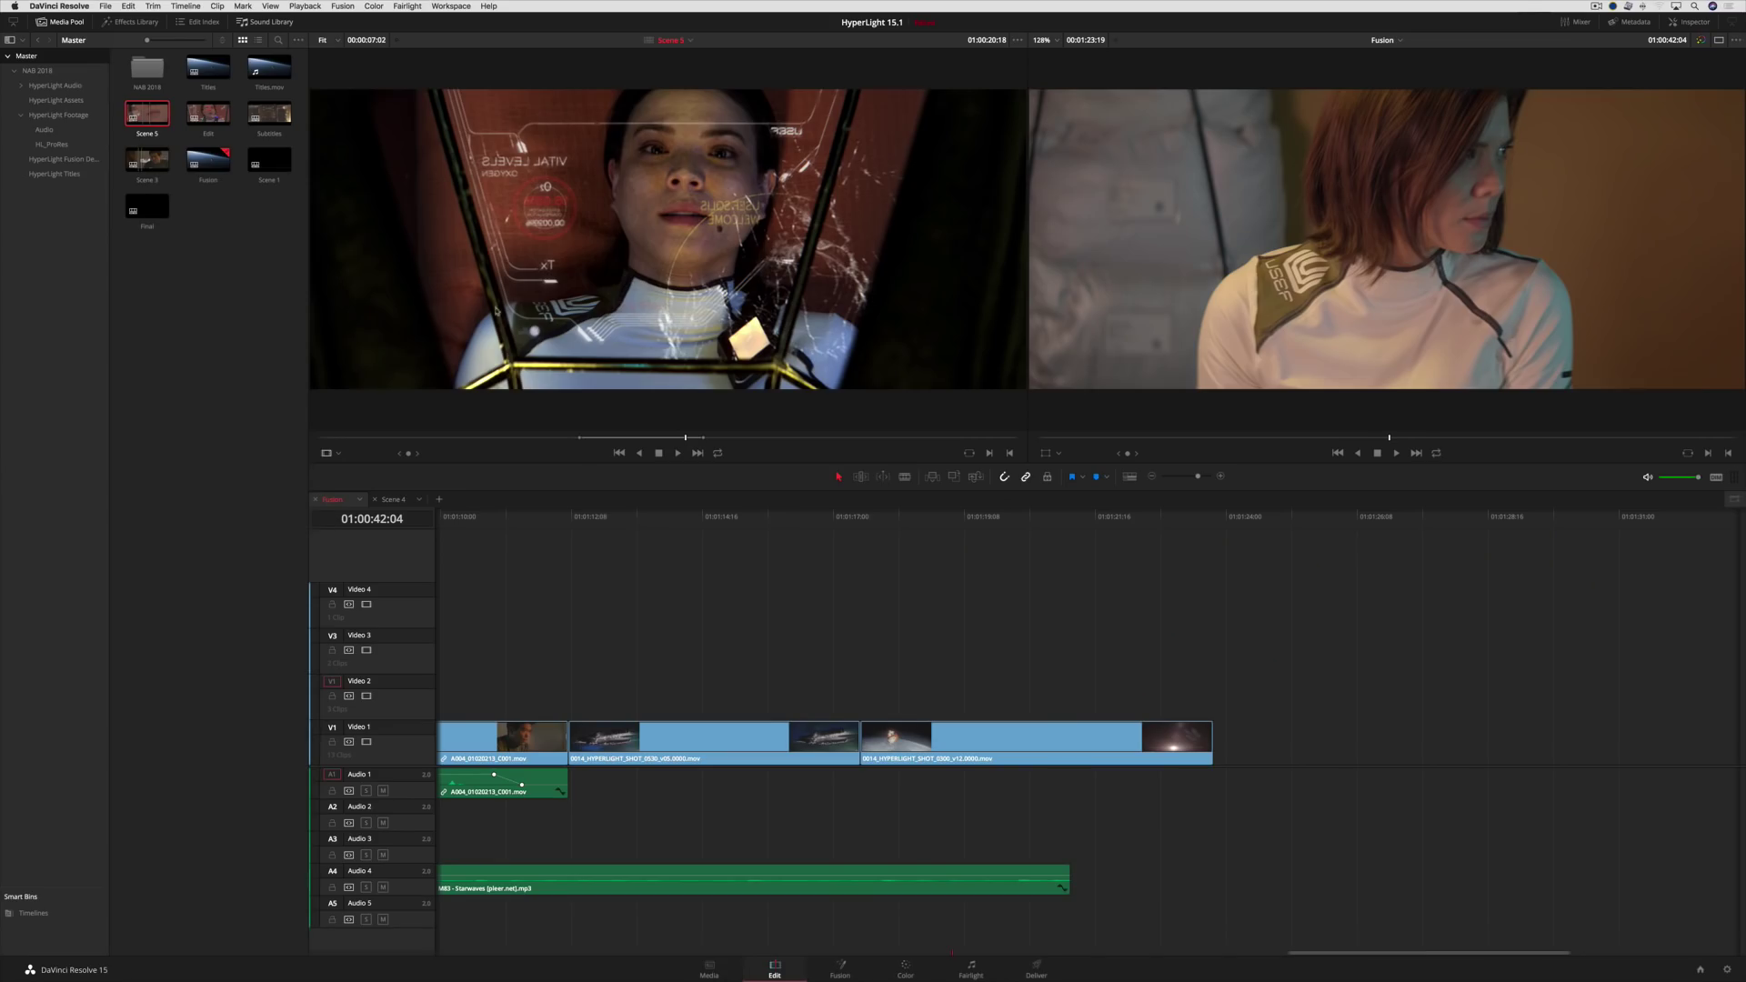
key("shift+F12")
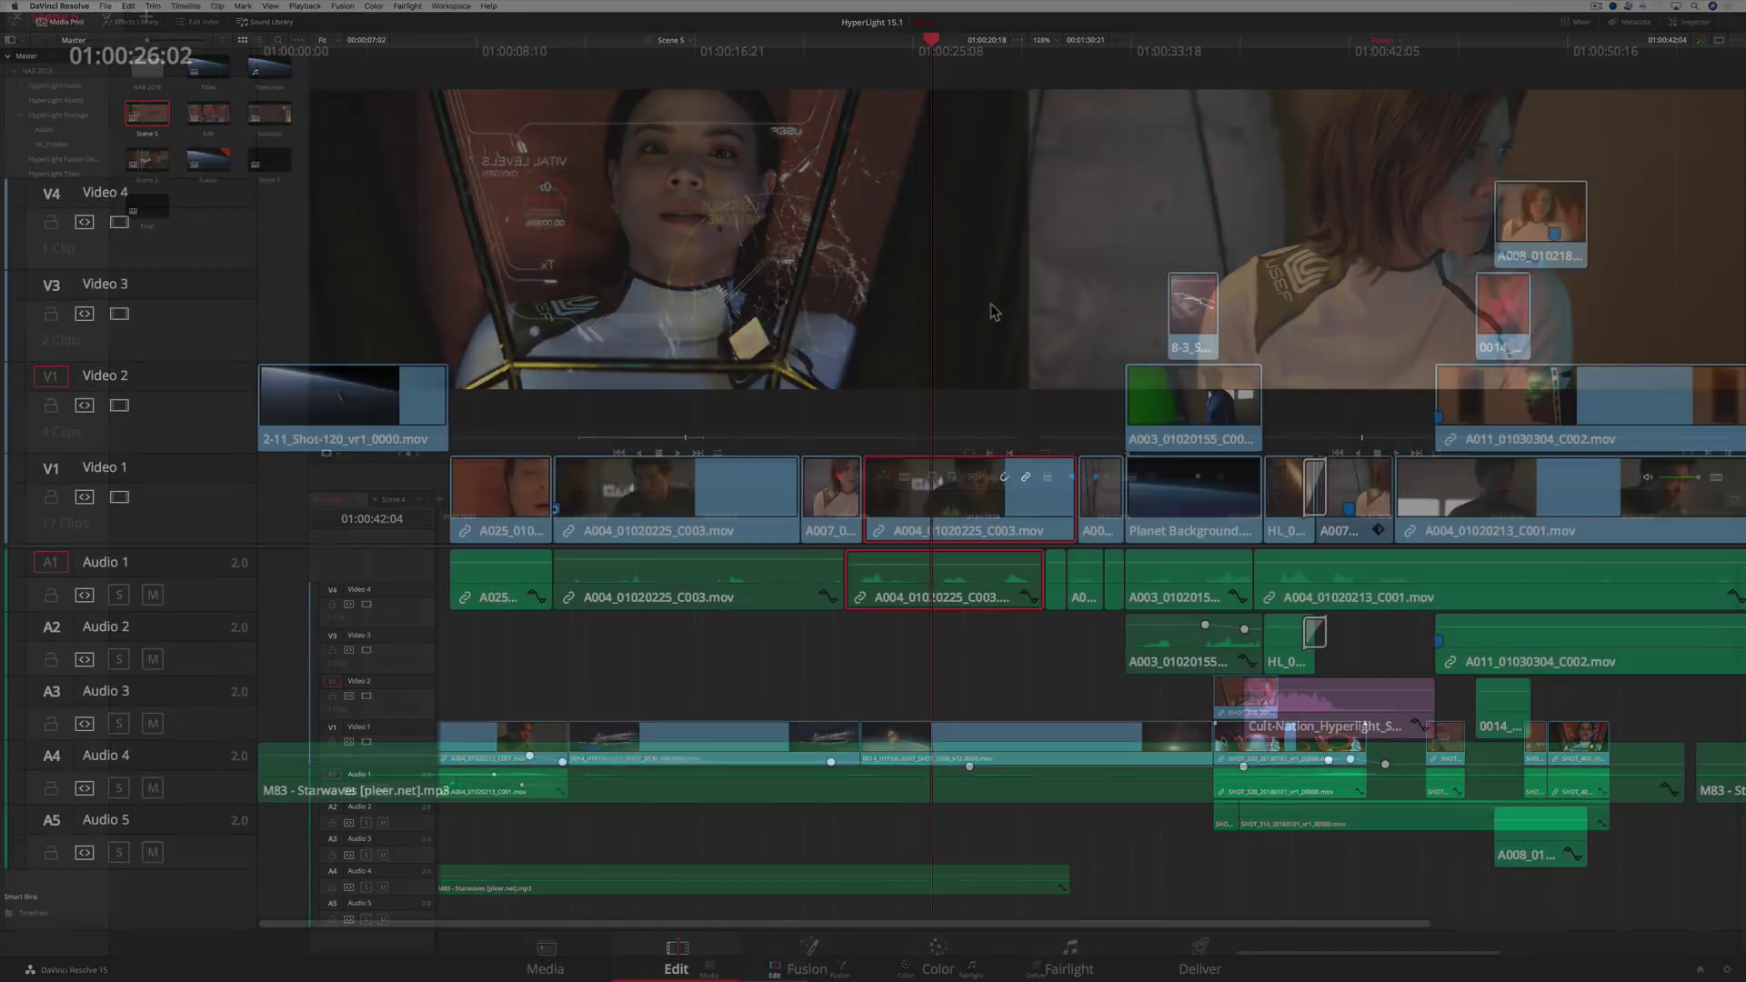
Add a marker with a name note and the keyword medlab
key("m")
key("m")
type("- Phi")
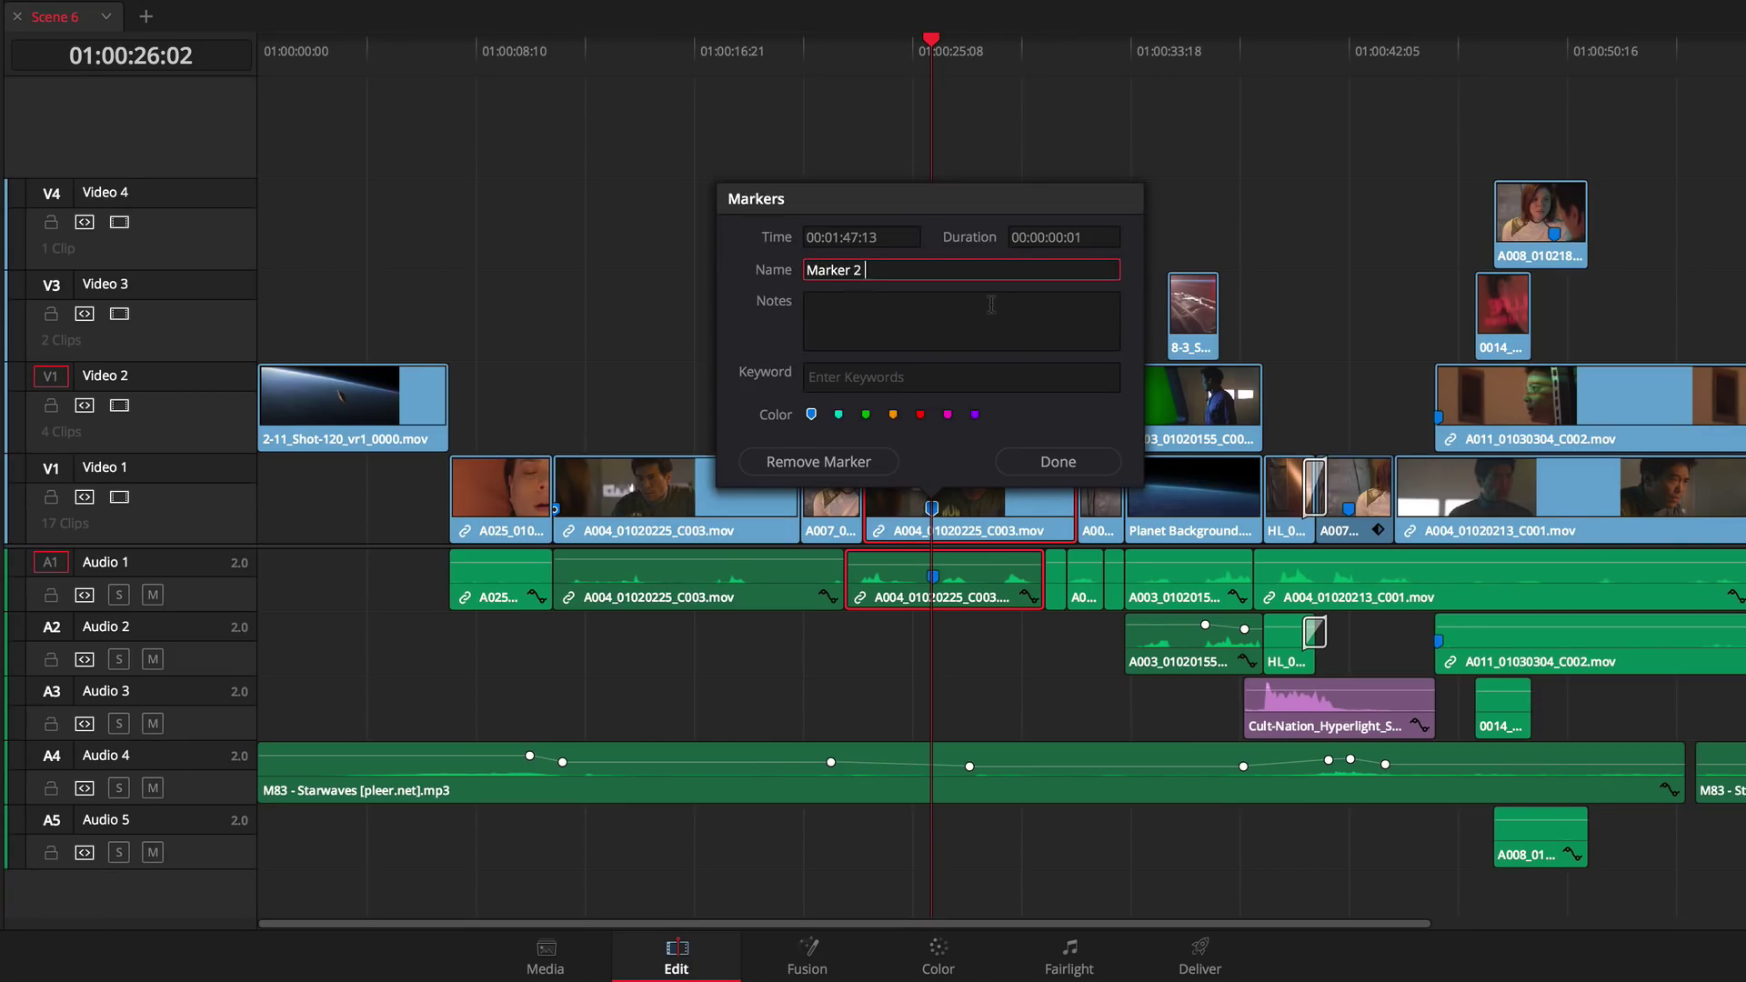
type("lip")
key("Tab")
type("medlab")
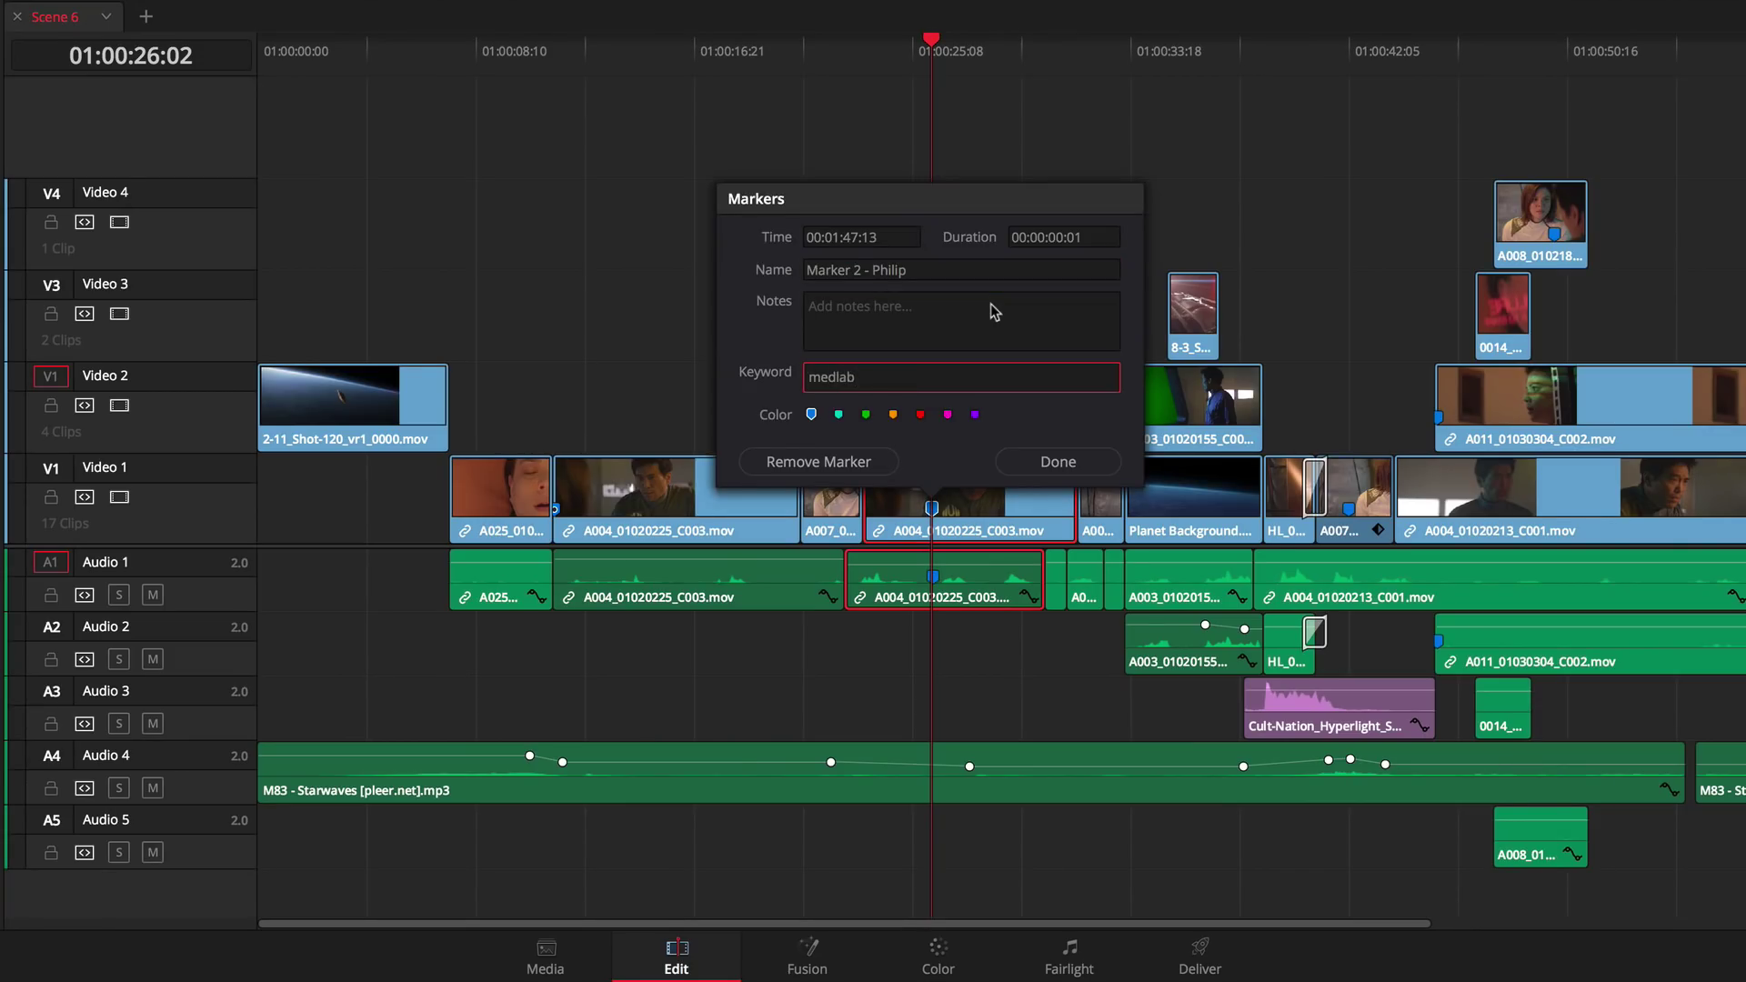
left_click(1055, 462)
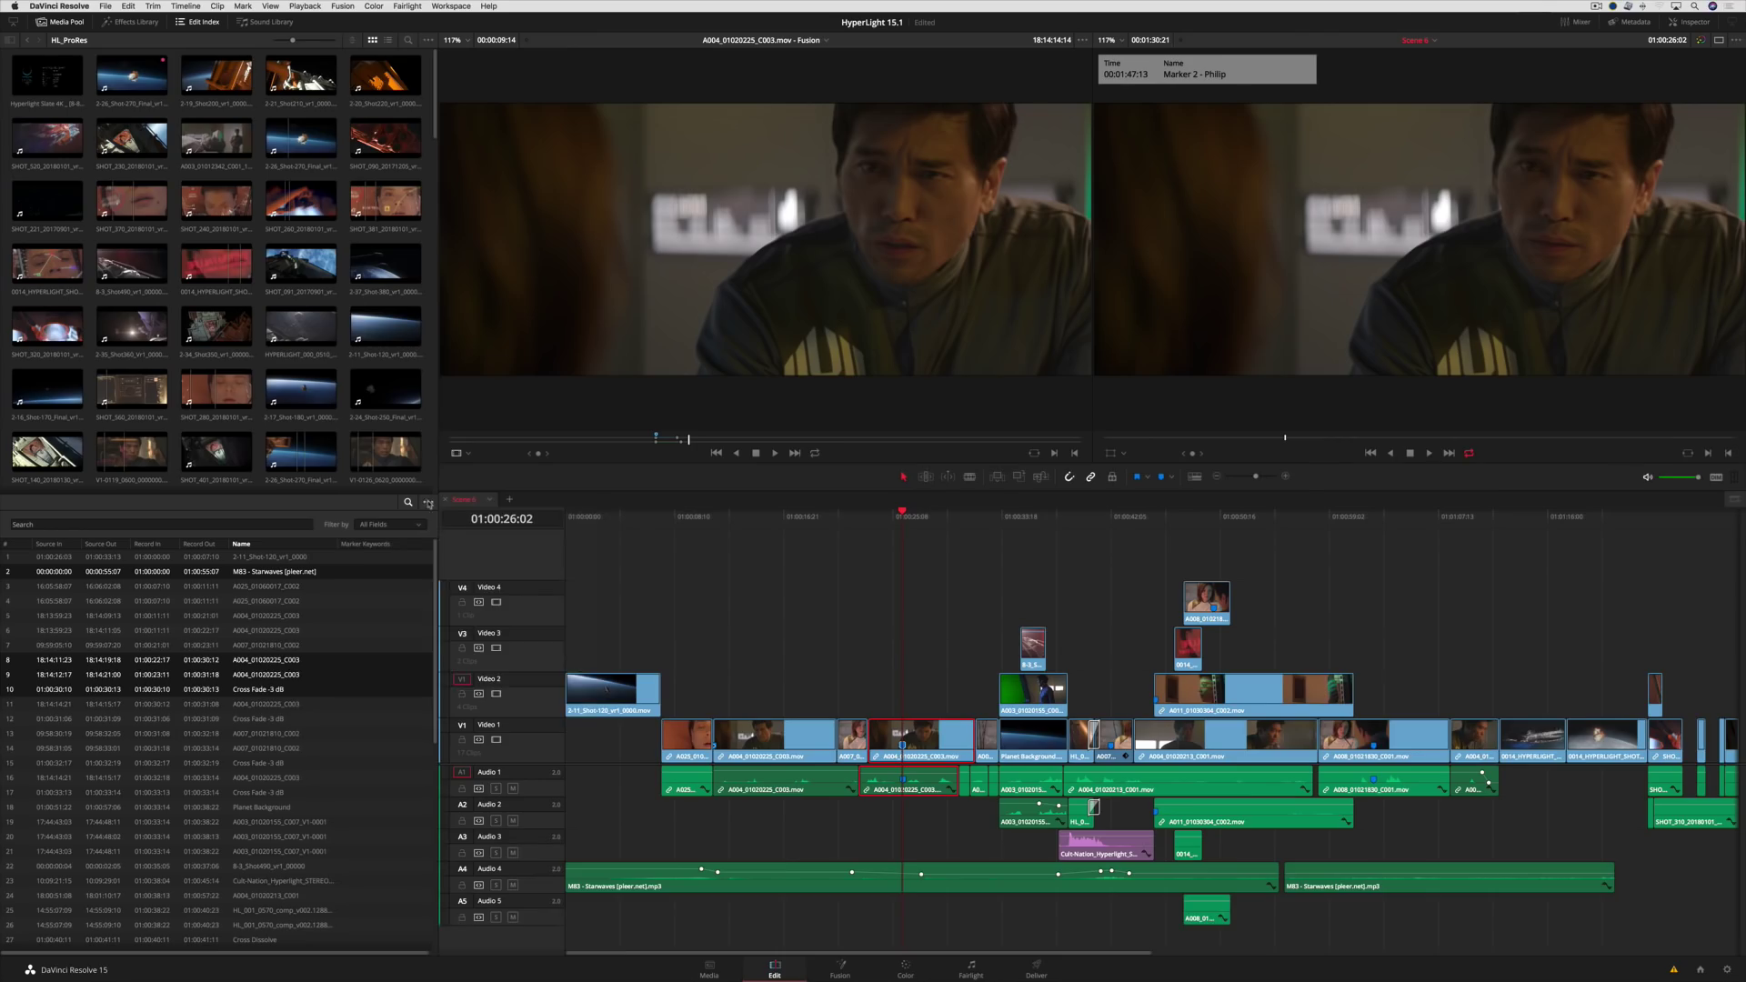
List all markers in the edit index, filter by marker keyword medlab, and jump to the last match
left_click(428, 503)
mouse_move(564, 578)
left_click(624, 582)
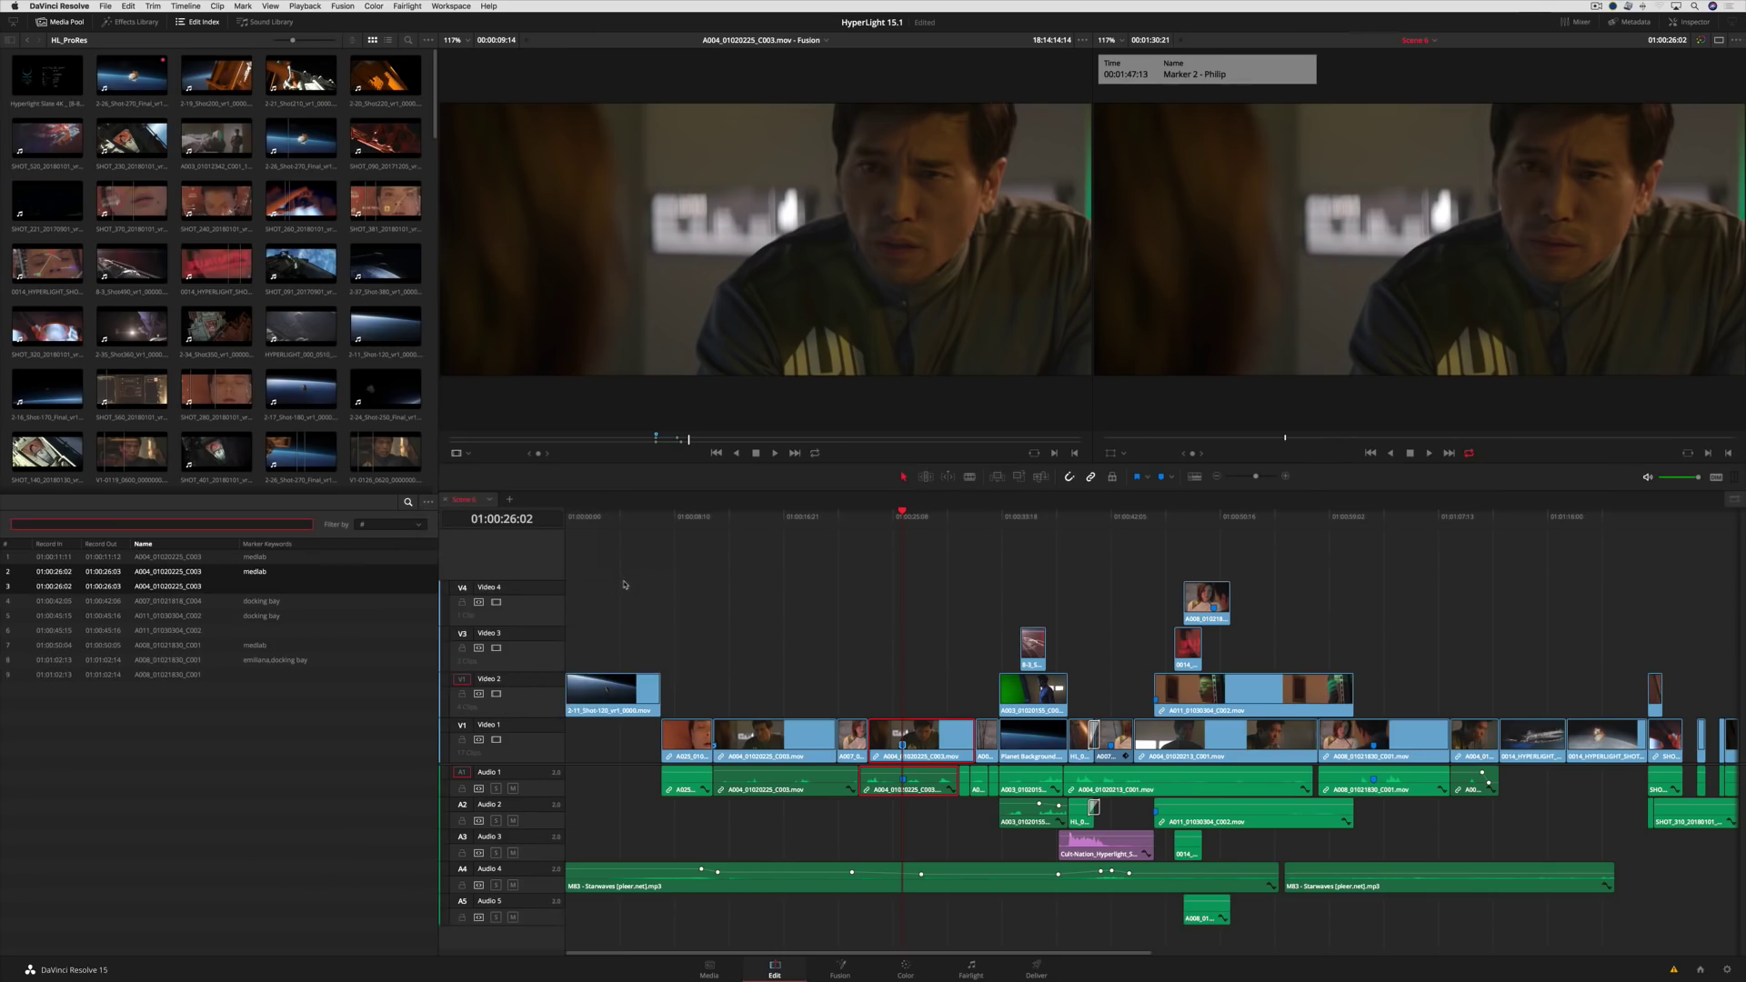
left_click(391, 524)
left_click(393, 613)
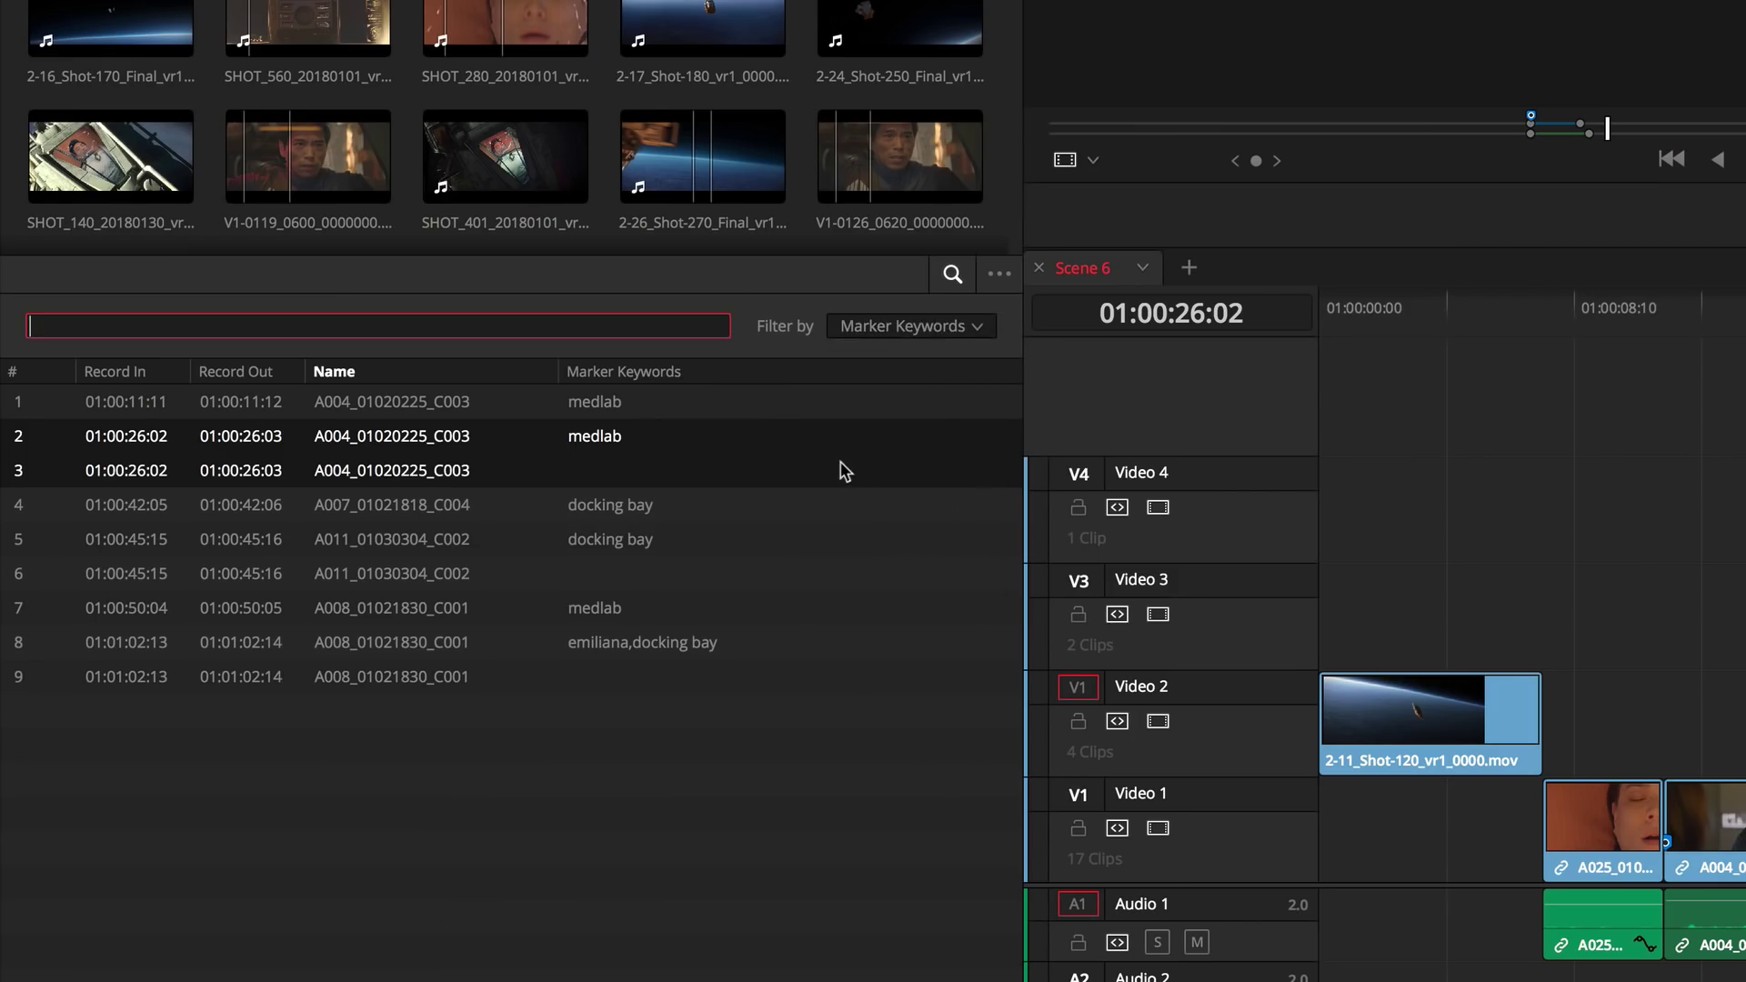
type("medlab")
left_click(414, 479)
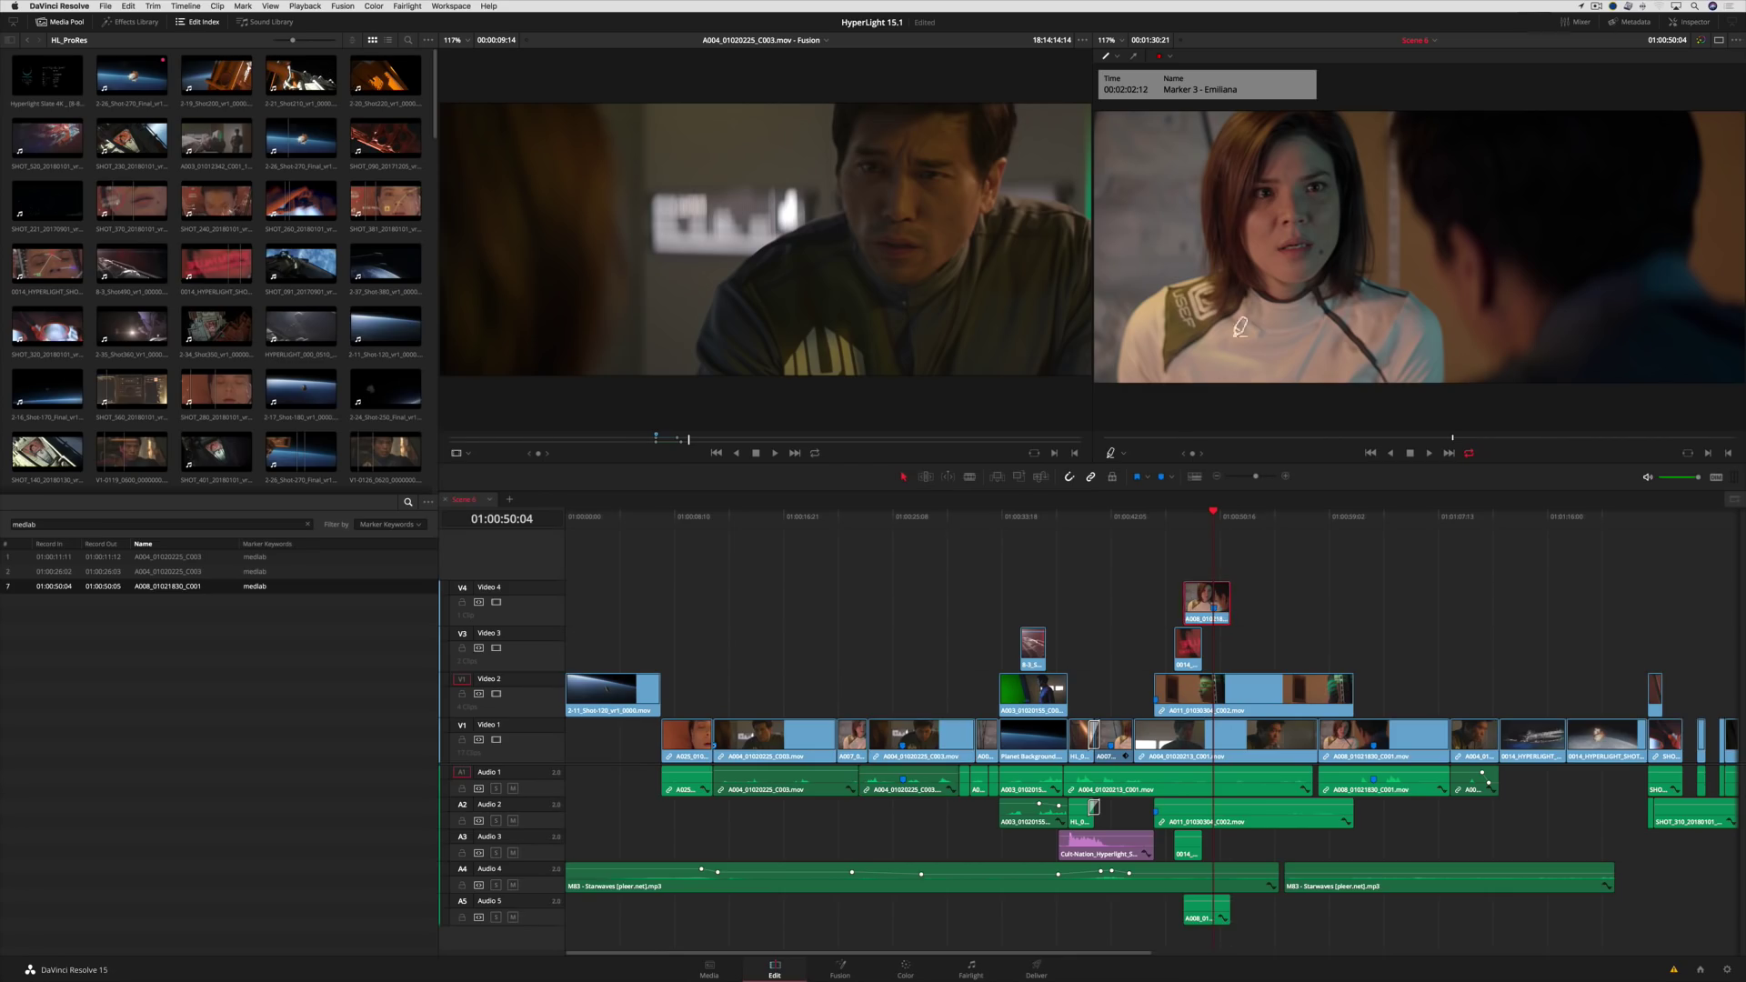
Circle the woman's face in red, delete two Video 1 clips leaving a gap, play, and open the Inspector
mouse_move(1252, 152)
left_mouse_down()
mouse_move(1333, 144)
mouse_move(1305, 276)
mouse_move(1254, 151)
left_mouse_up()
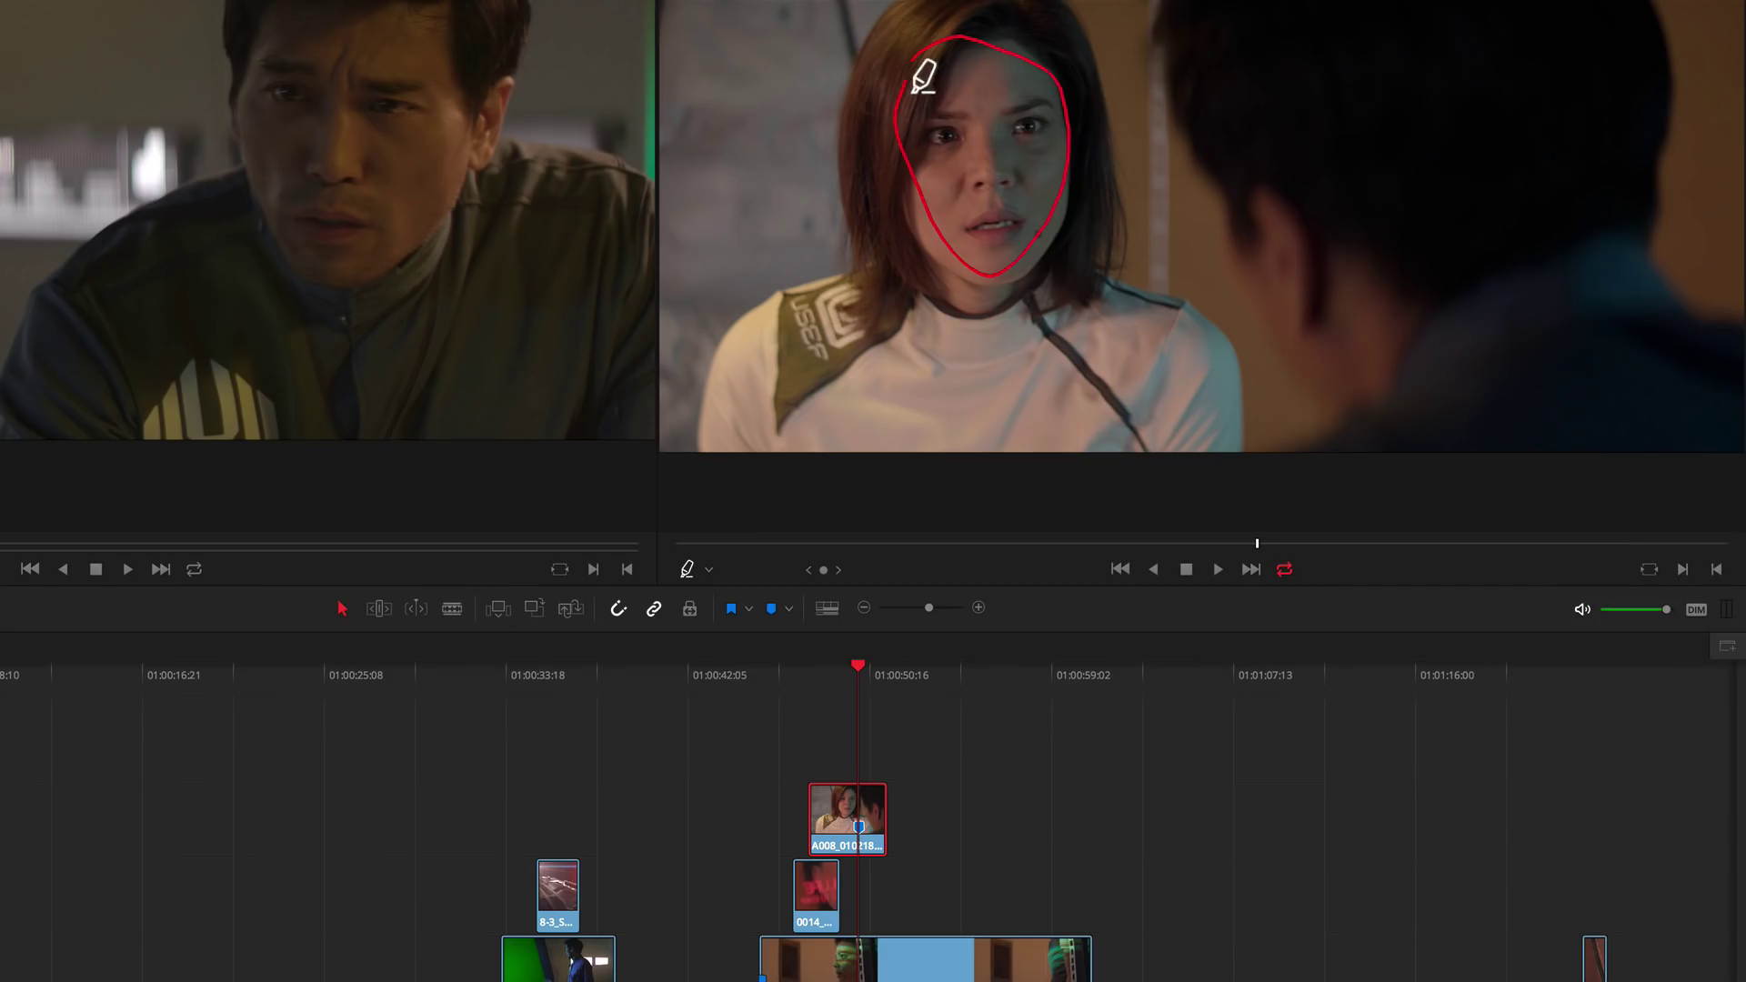
mouse_move(823, 675)
left_mouse_down()
mouse_move(791, 675)
mouse_move(862, 680)
left_mouse_up()
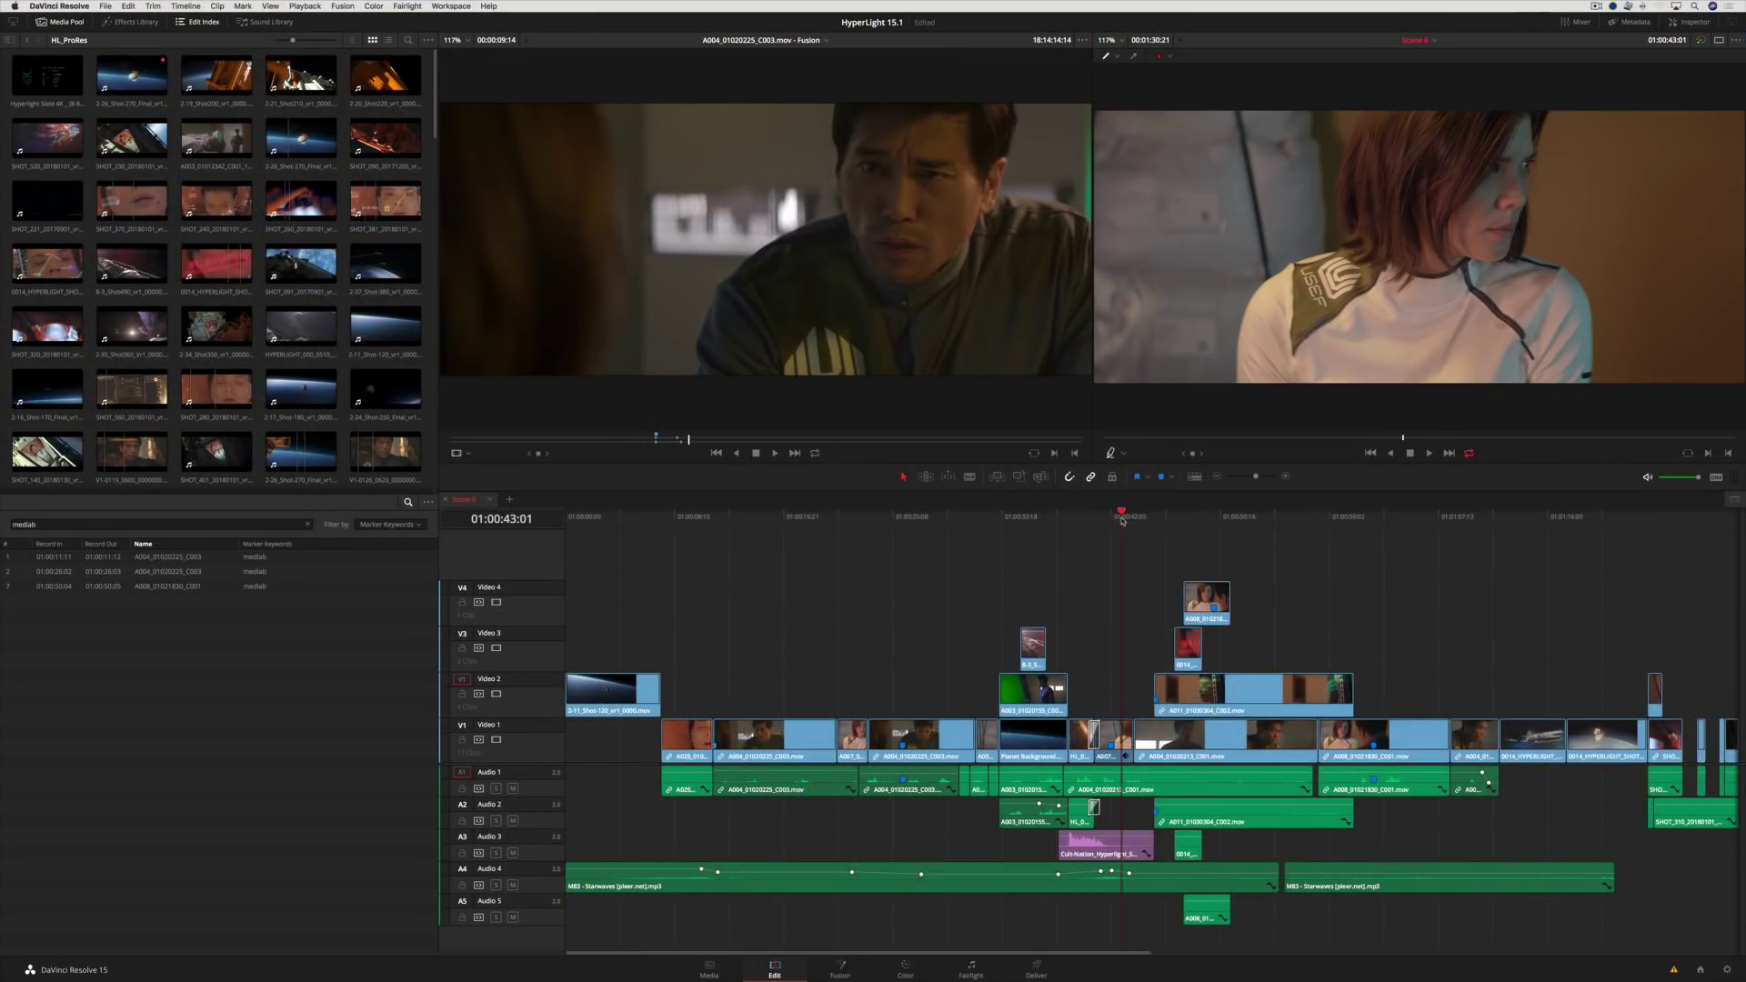
left_click(1103, 742, "shift")
key("Delete")
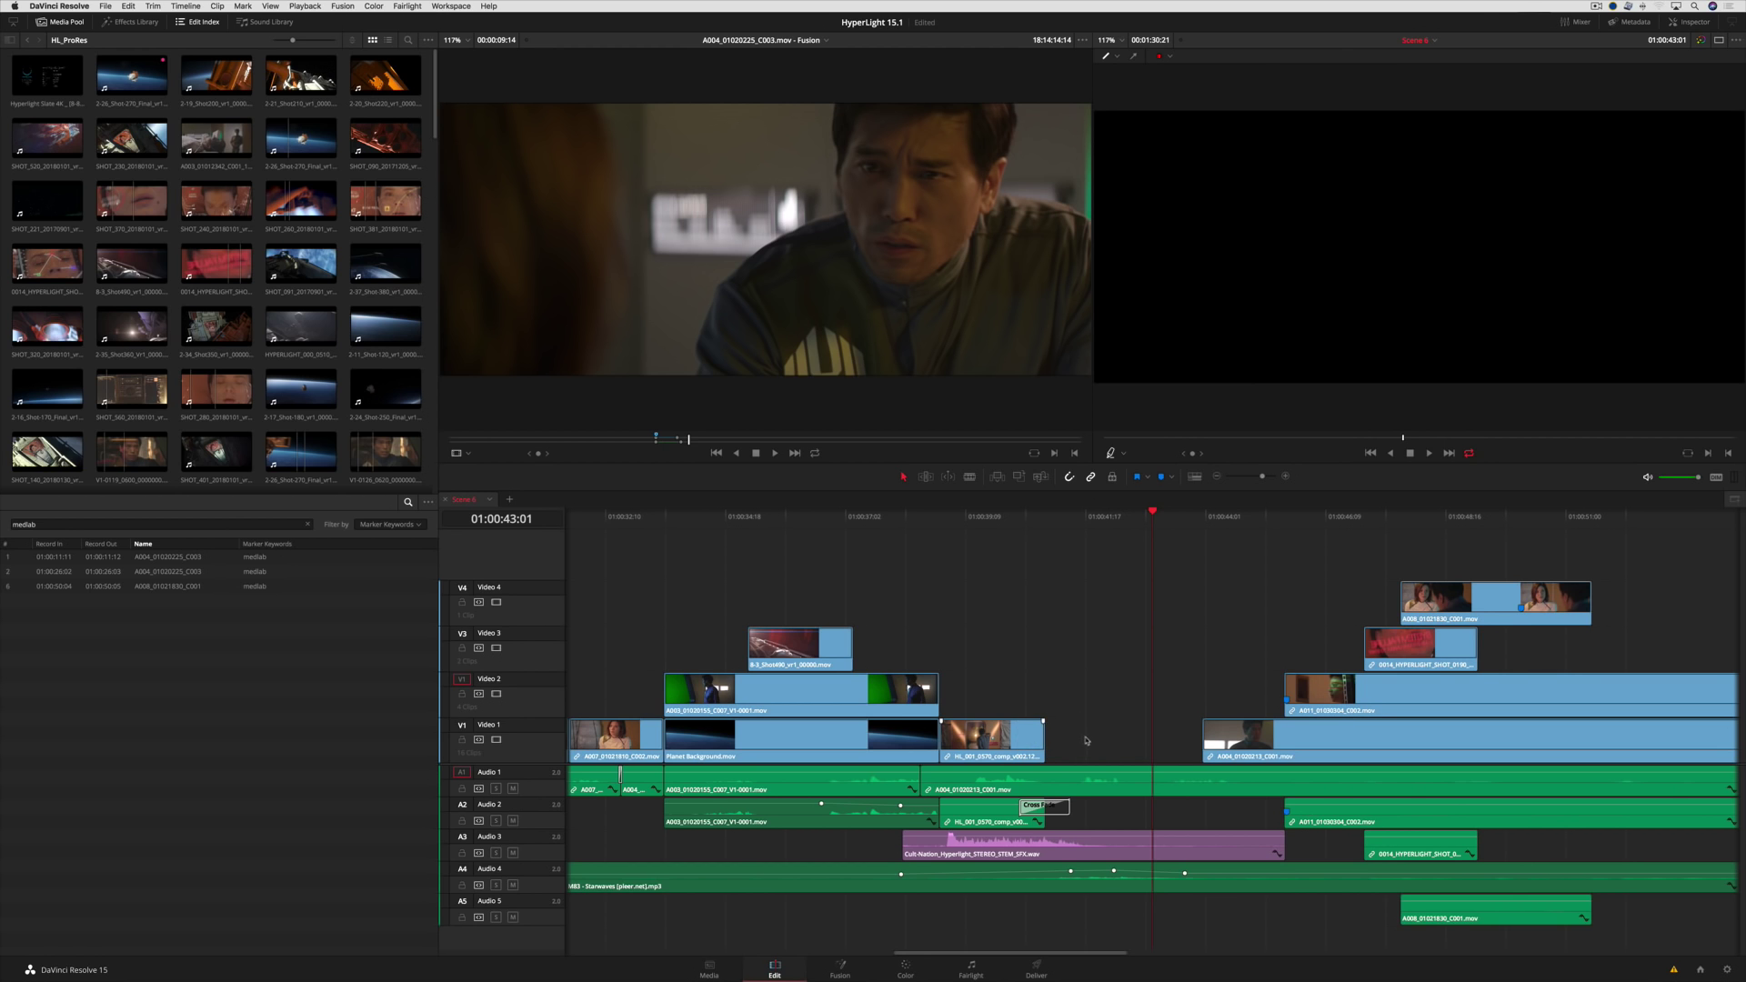
key("space")
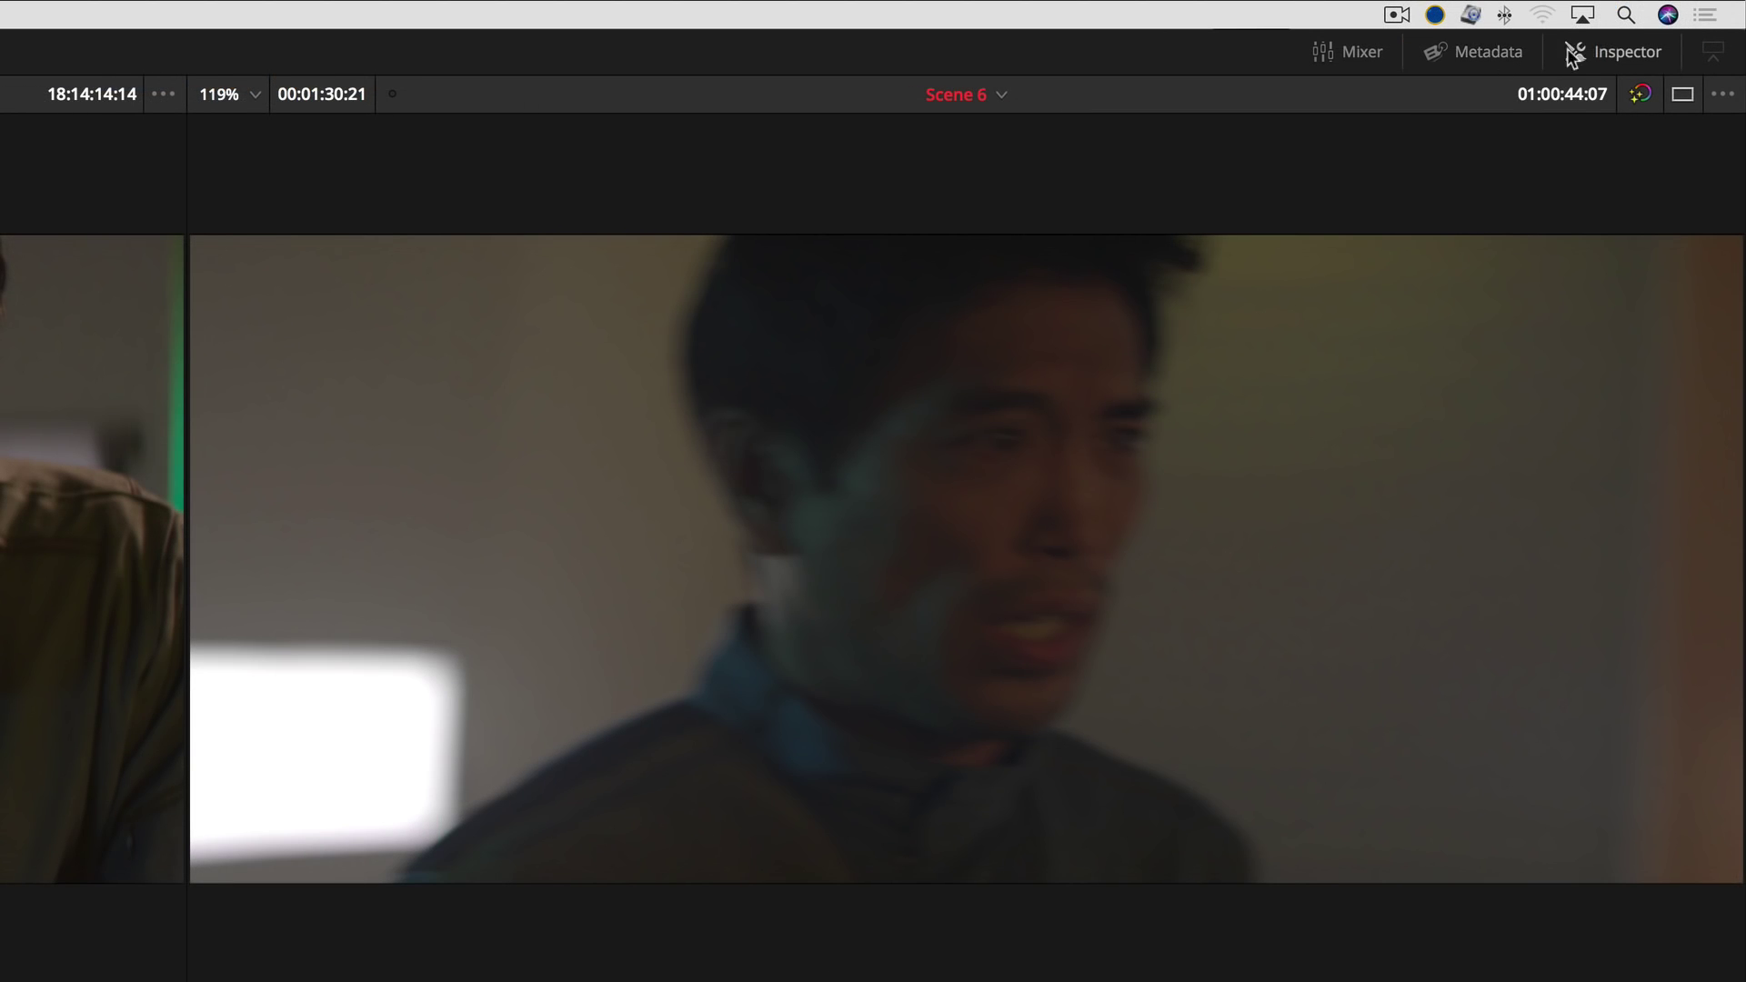
left_click(1583, 53)
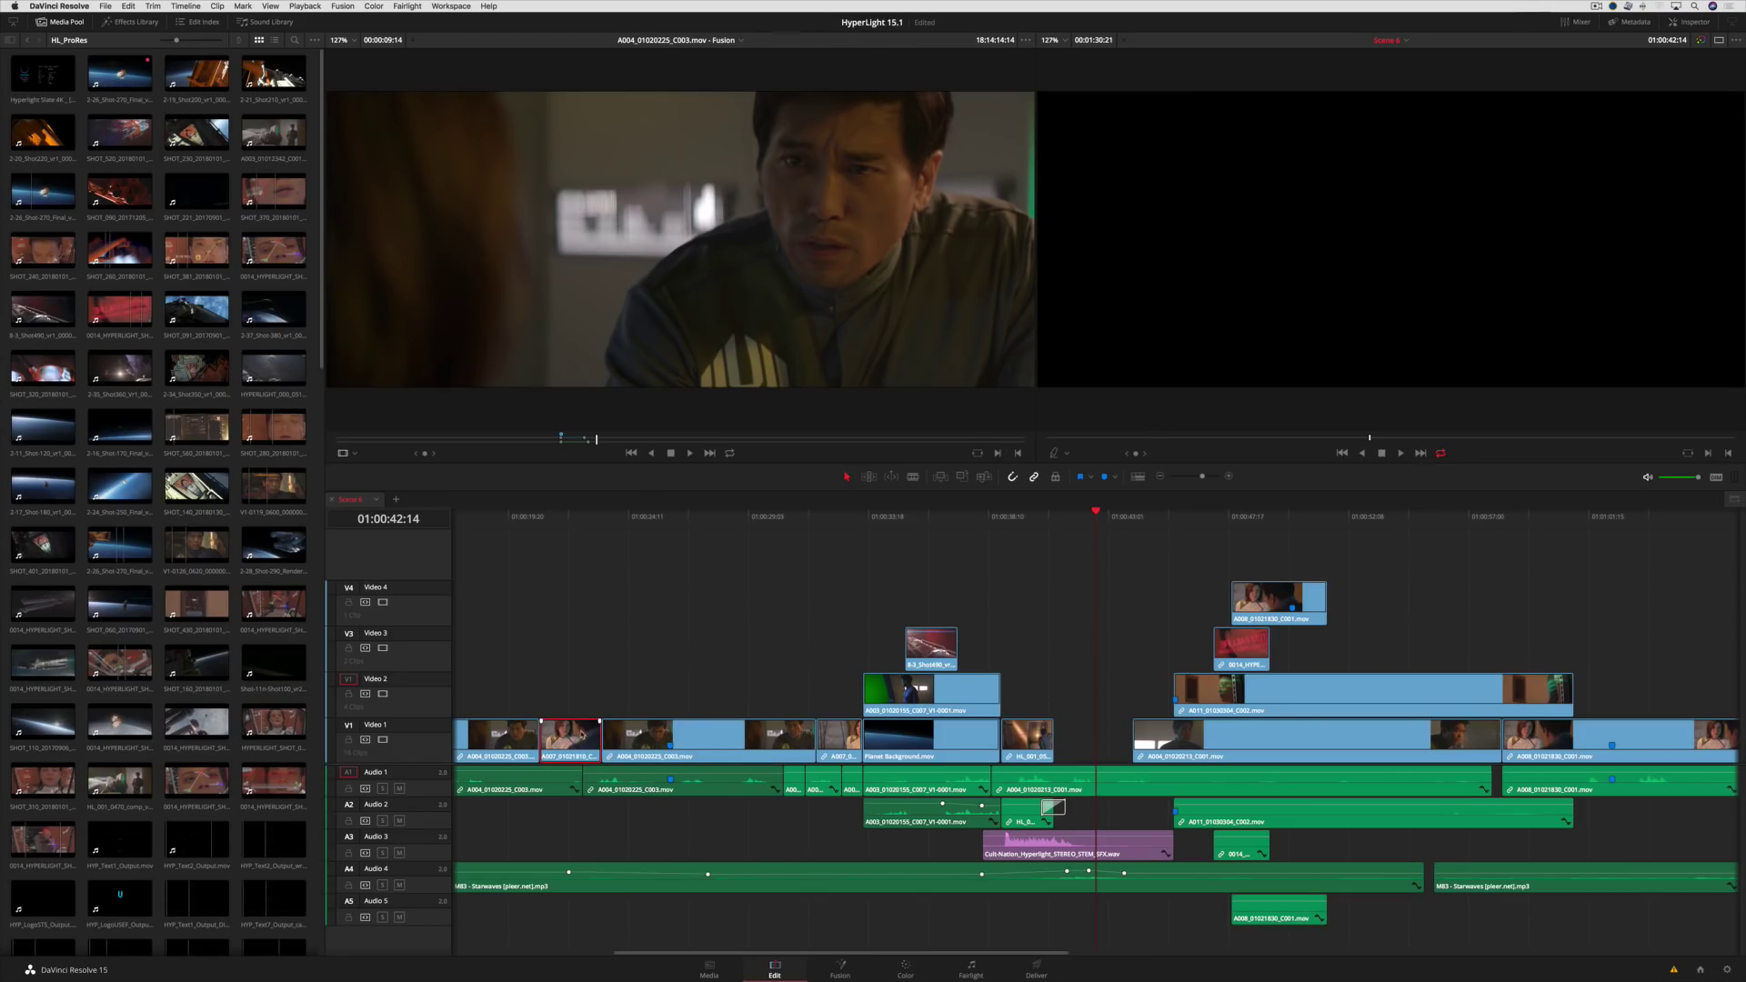
Ripple-drag the Video 1 clip later and shift the lower-third title left to Position X -264.319
left_click_drag(582, 734, 1033, 749)
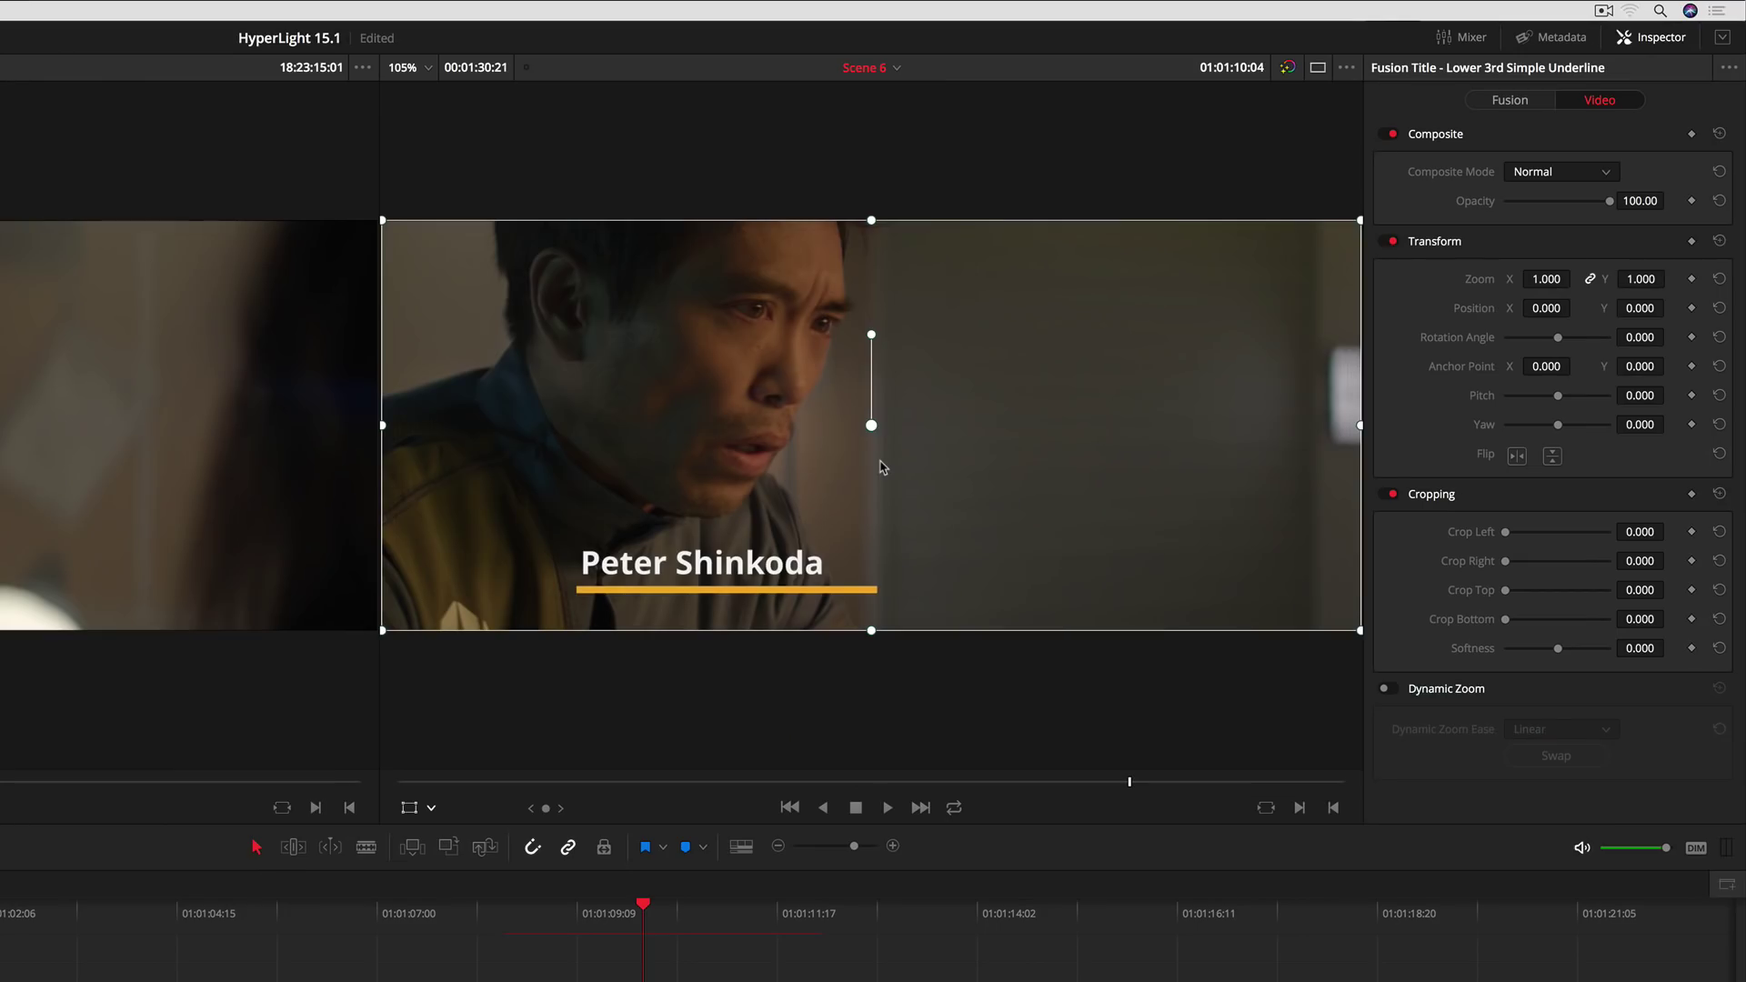
left_click_drag(819, 467, 754, 478)
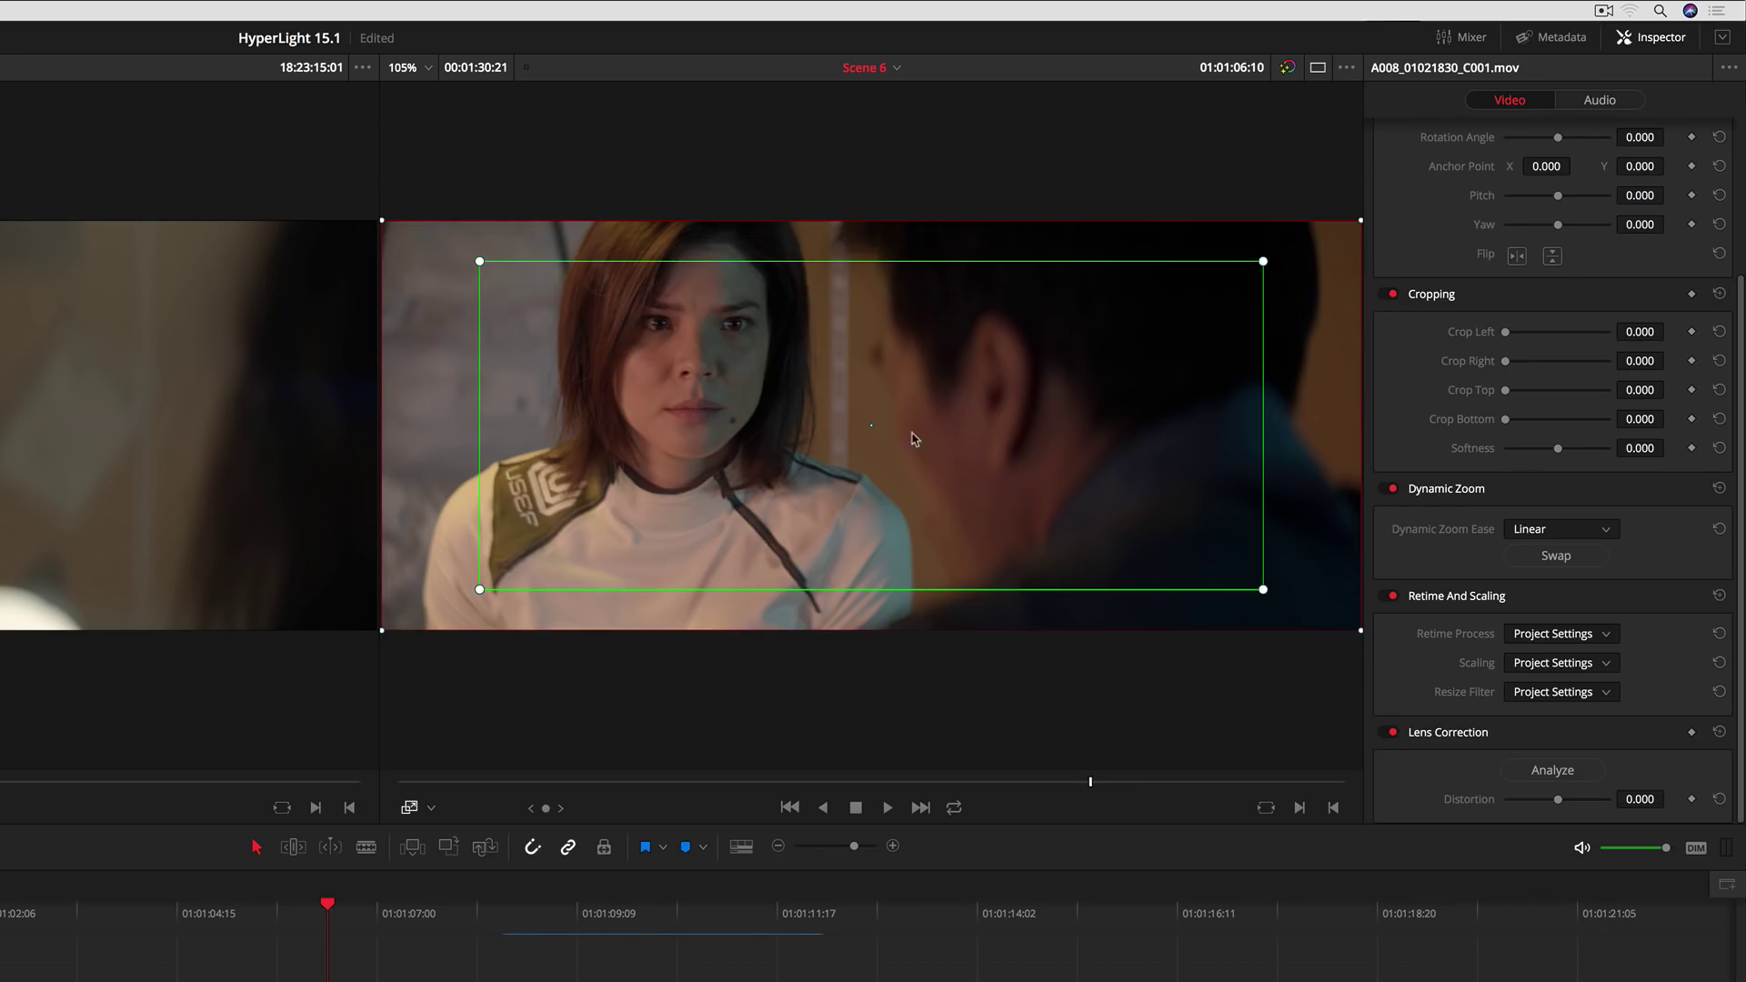
Drag the green Dynamic Zoom rectangle on A008_01021830_C001 to a new framing of the woman
left_click_drag(873, 435, 870, 522)
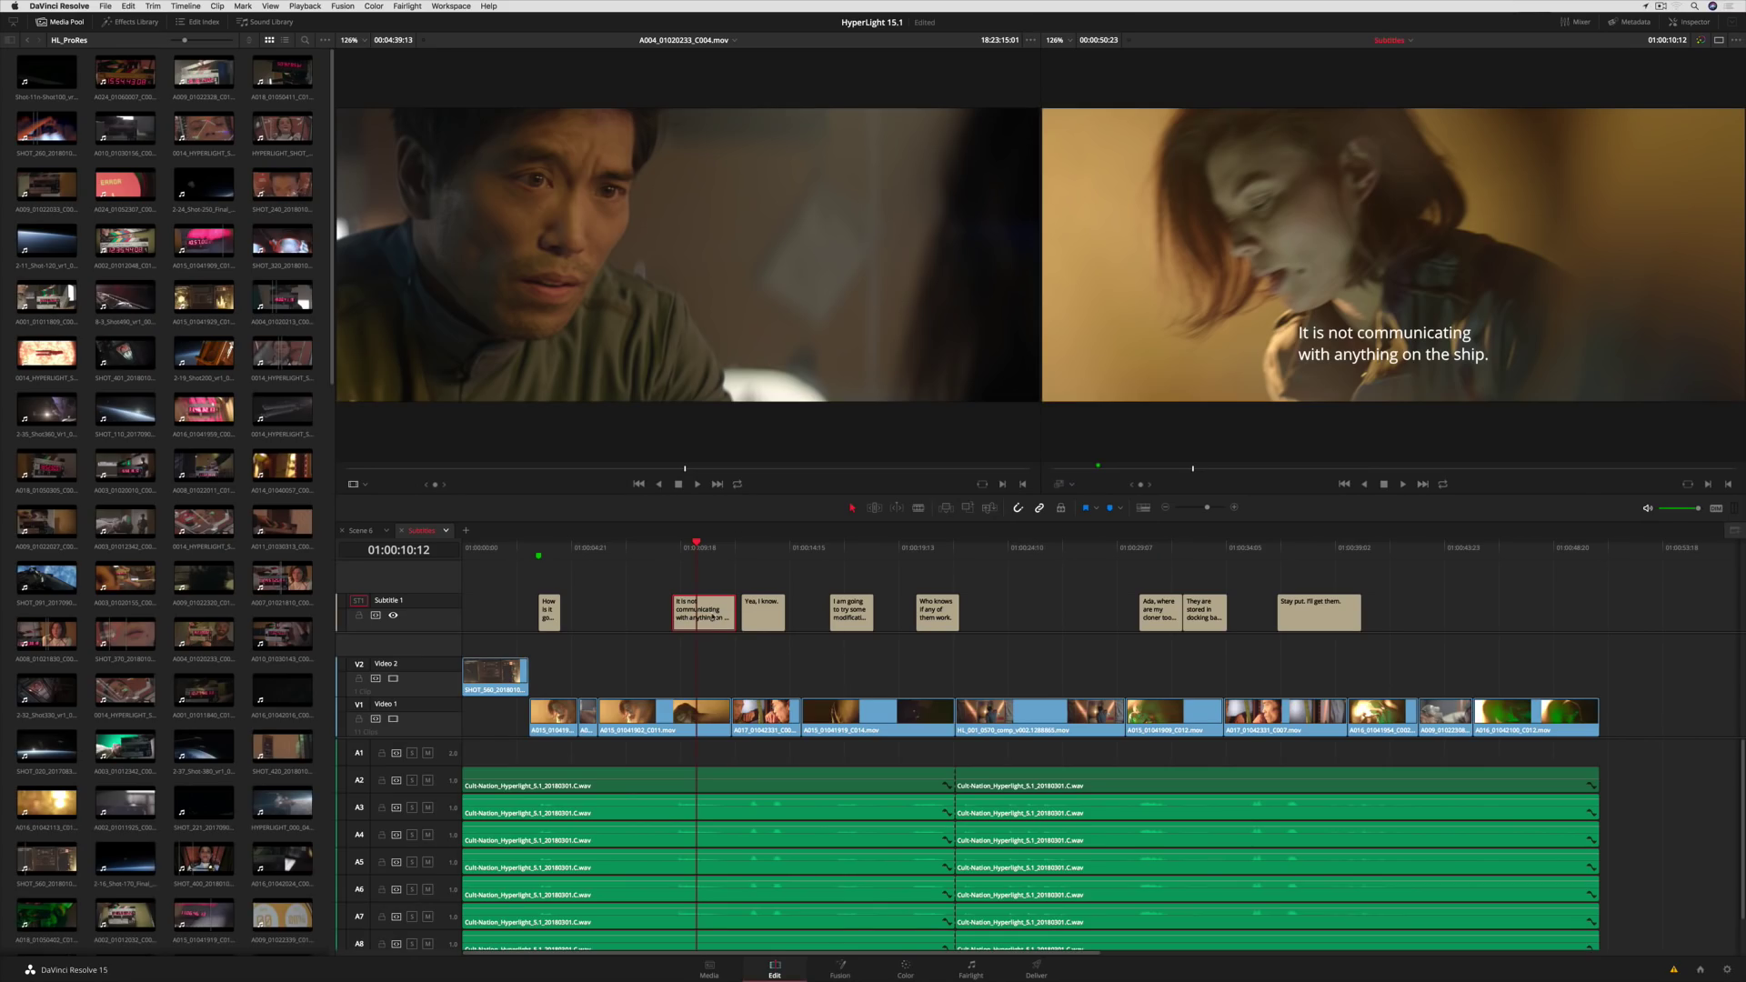
Colour the ship subtitle clip Apricot and start exporting the Subtitle 1 track as an .srt file
right_click(712, 617)
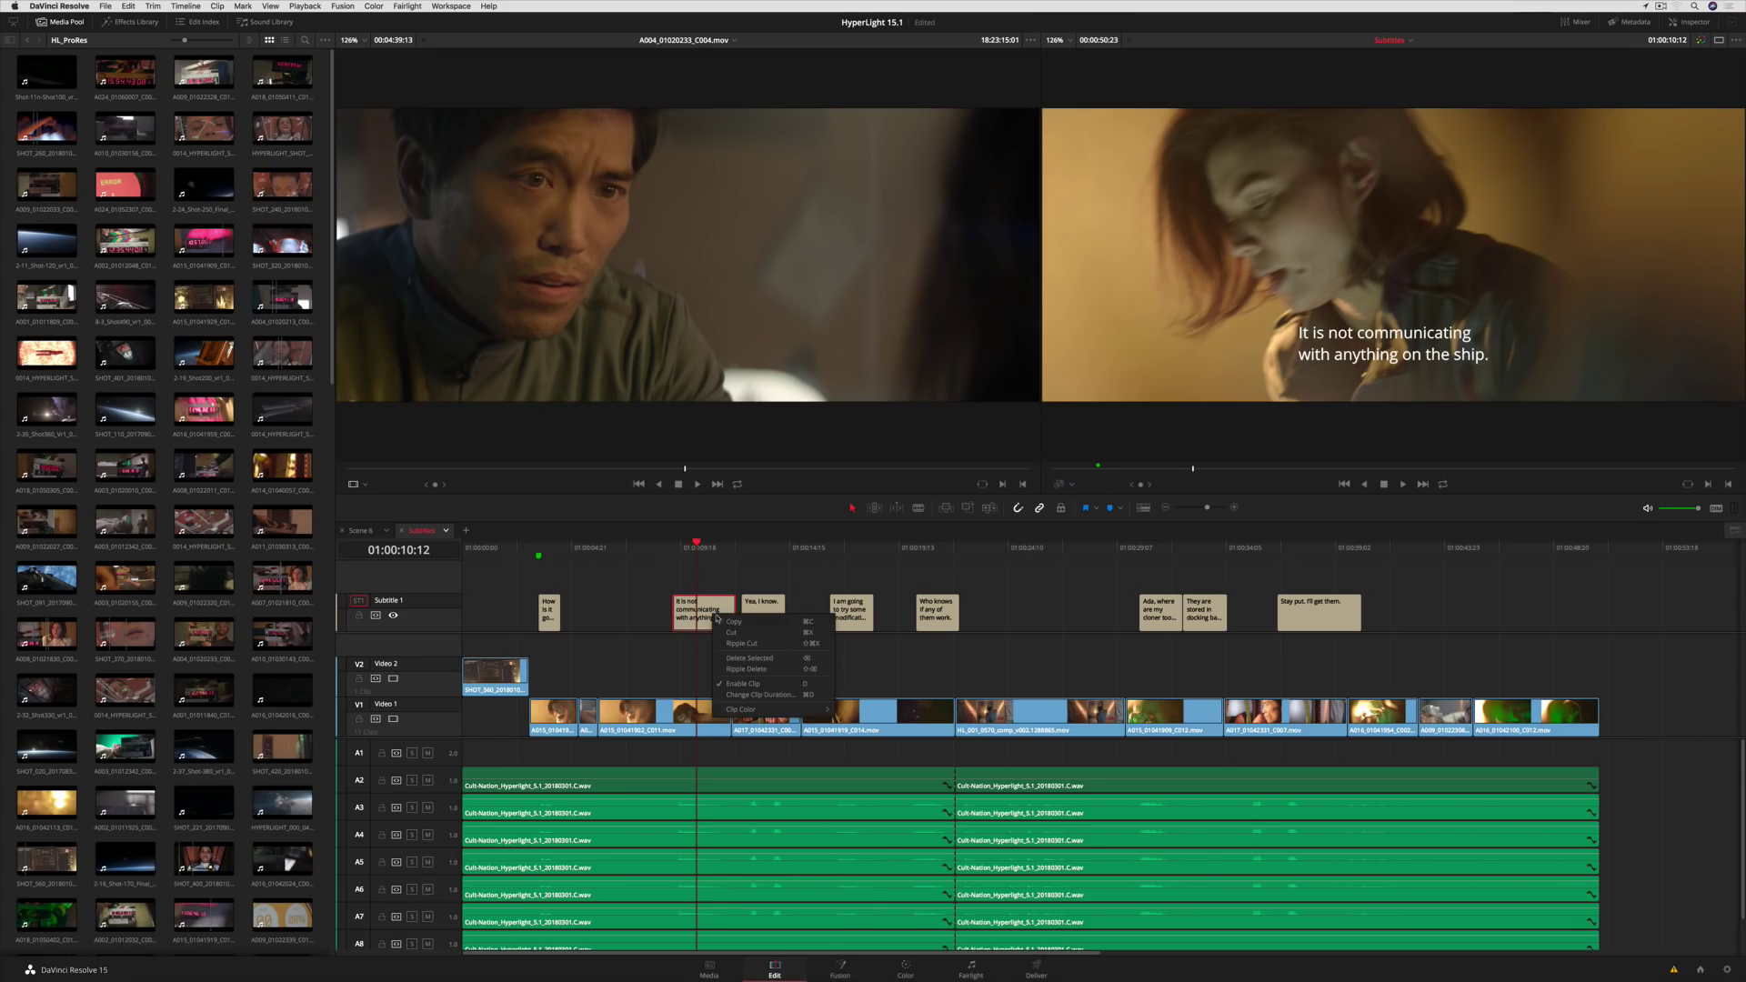
mouse_move(772, 709)
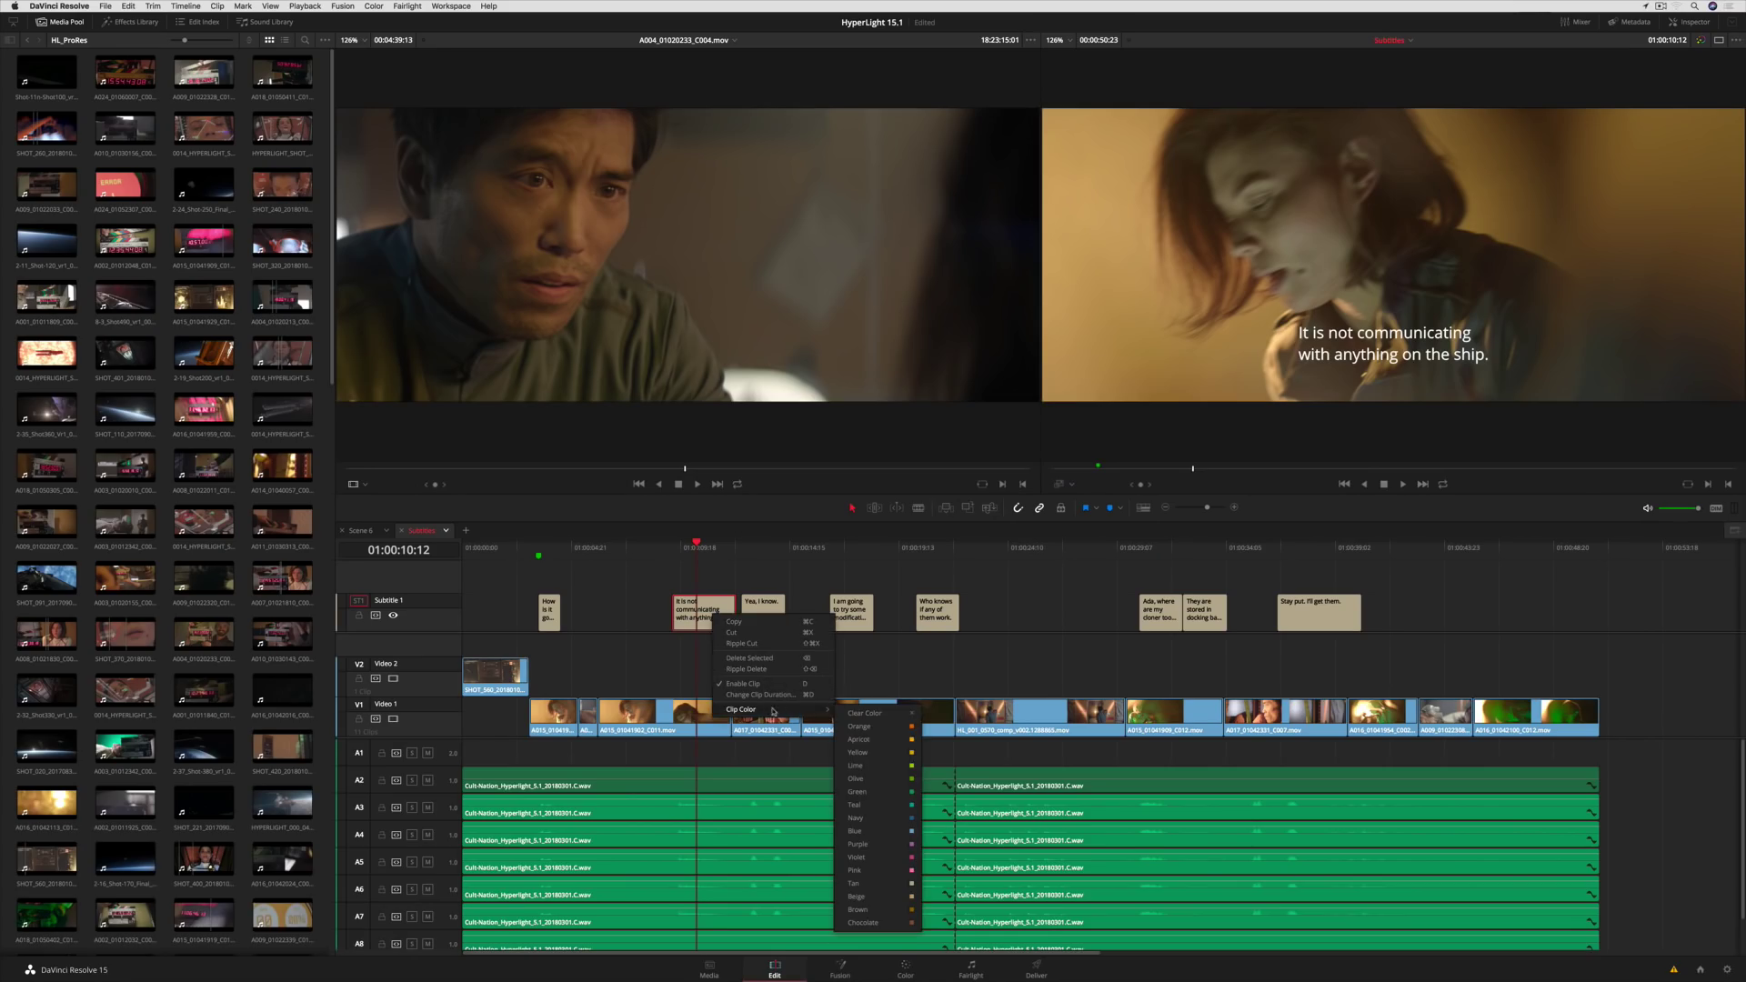
left_click(858, 740)
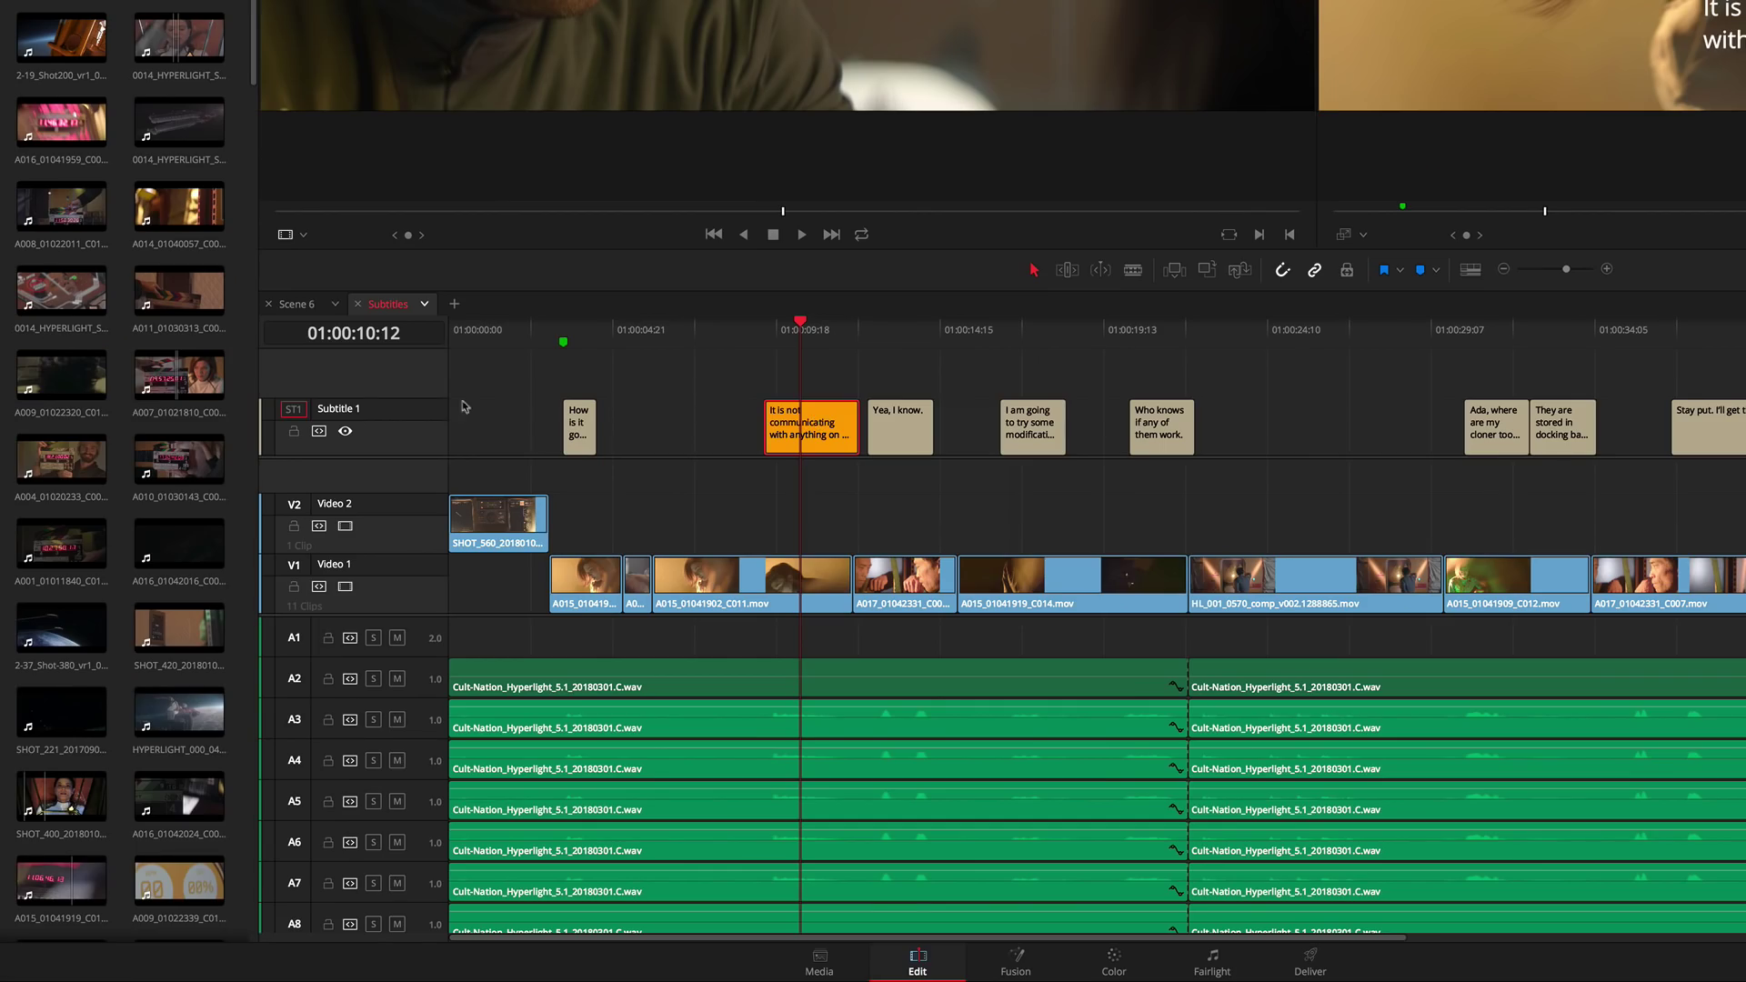
right_click(401, 440)
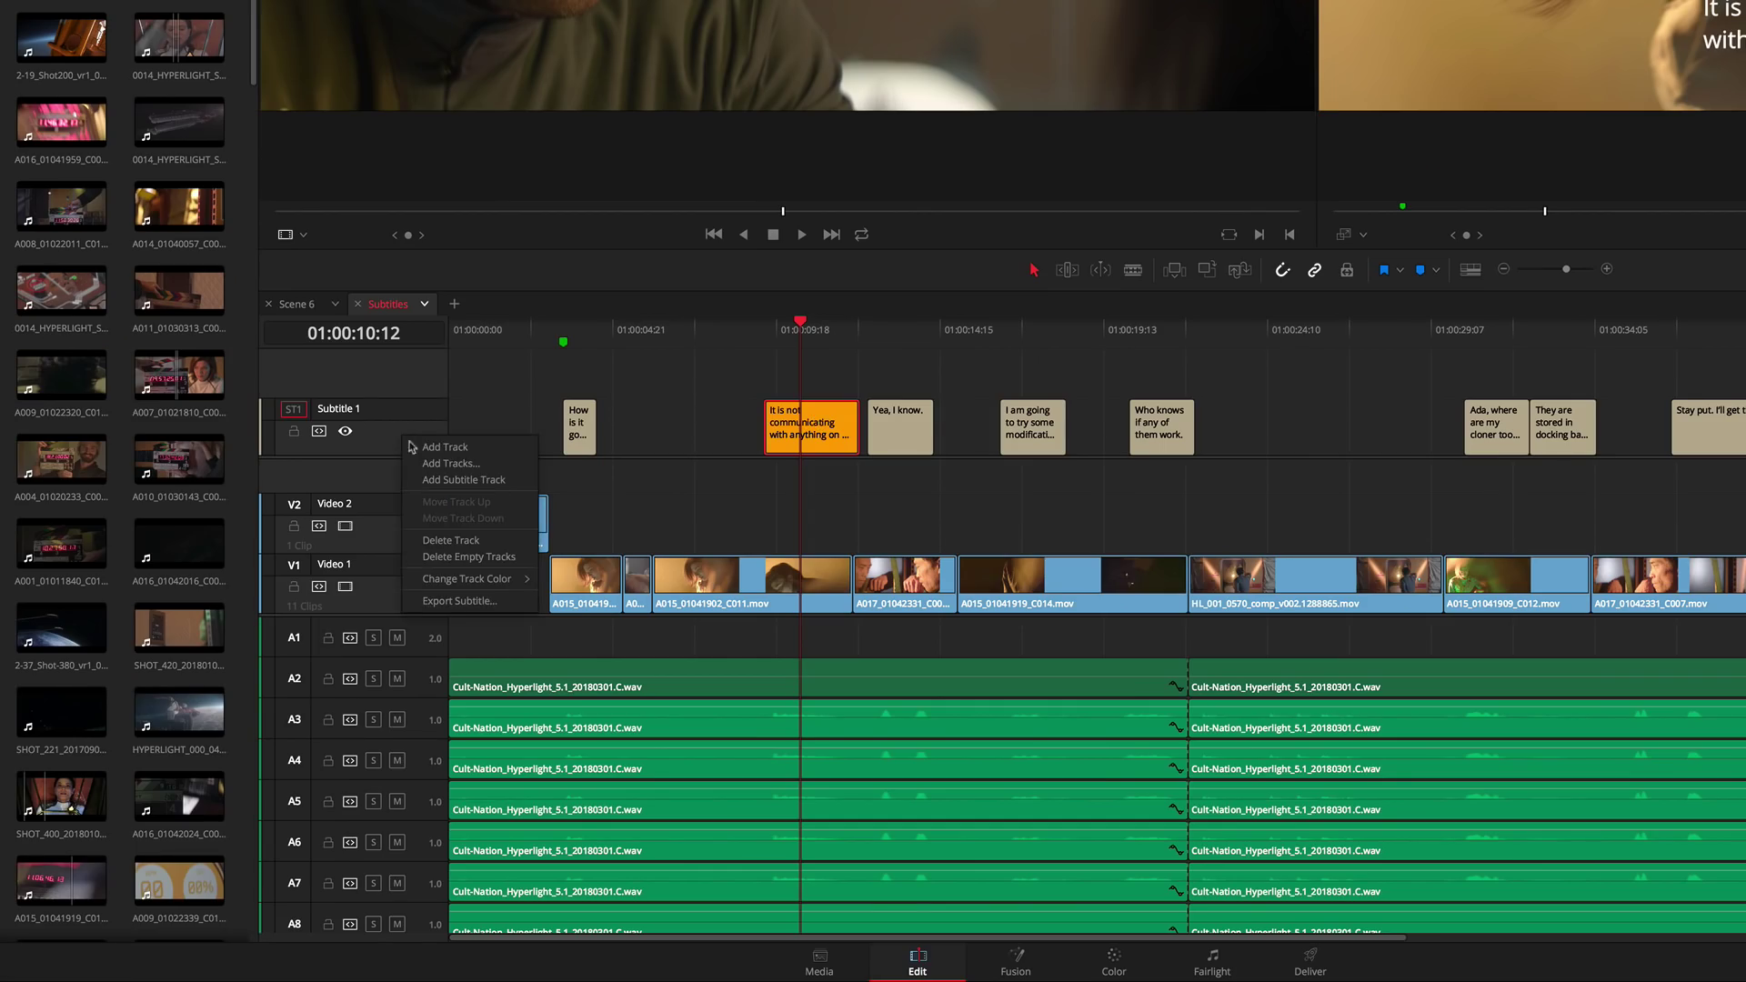
left_click(504, 600)
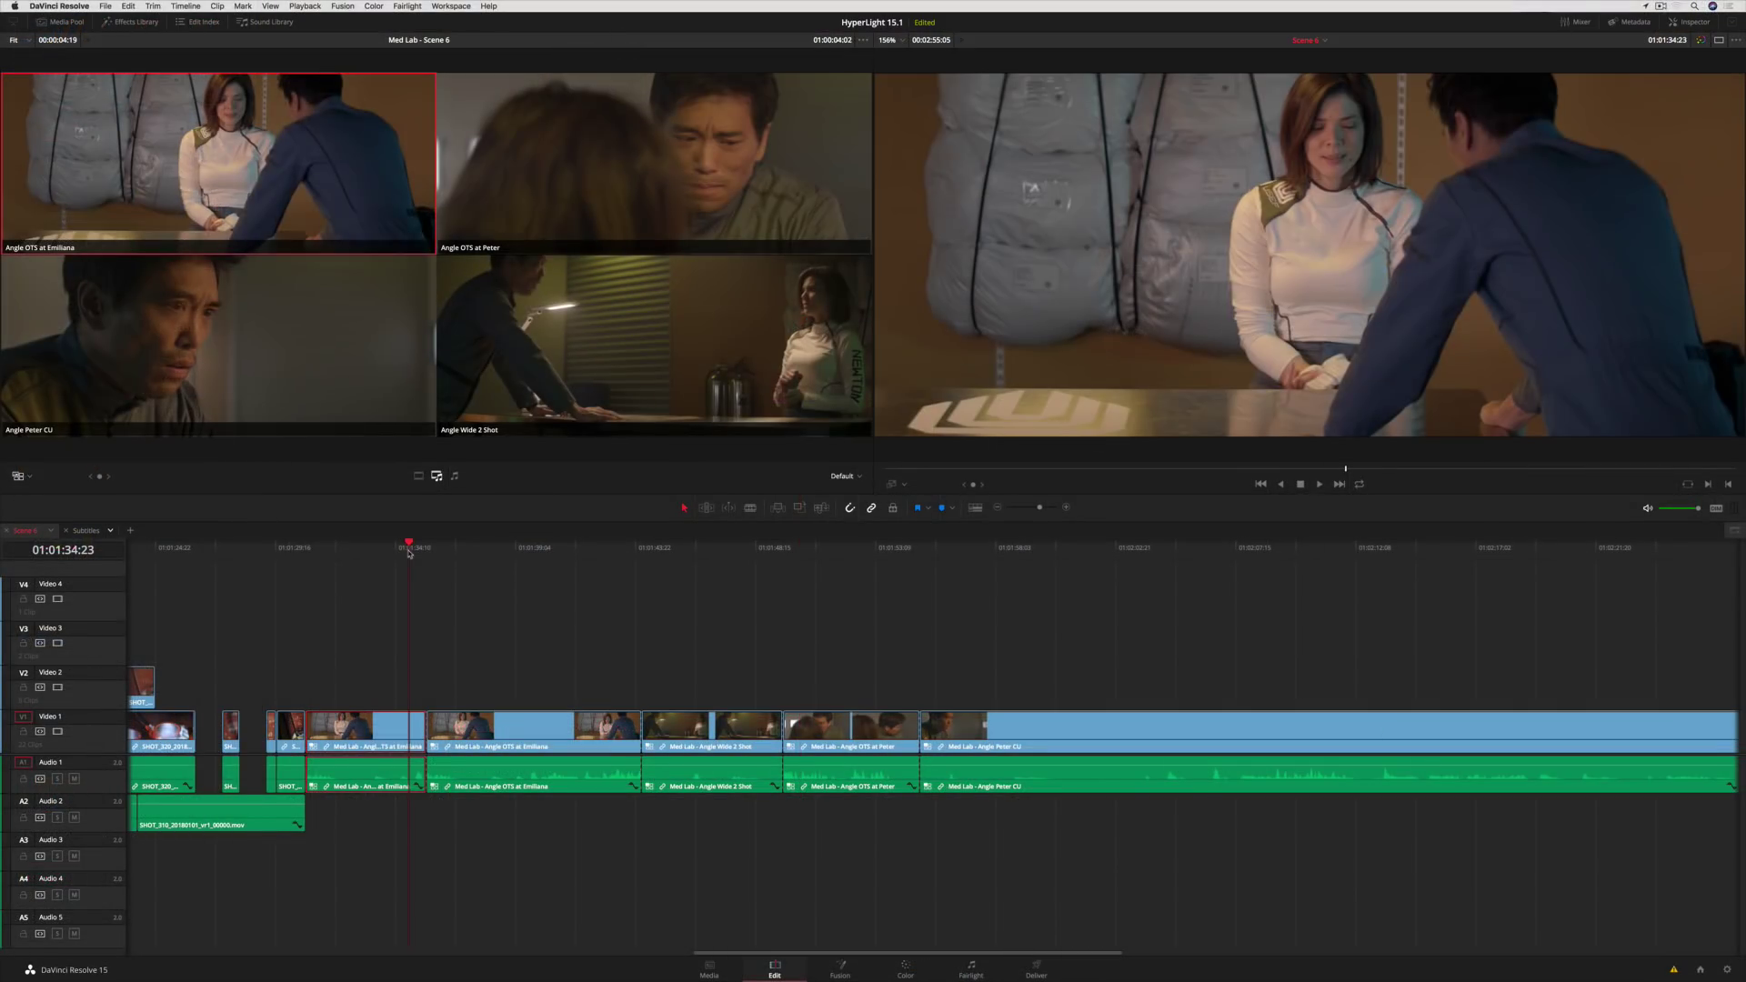
Play and stop the multicam edit, select the angle clips, and reveal synced audio in the media pool
key("space")
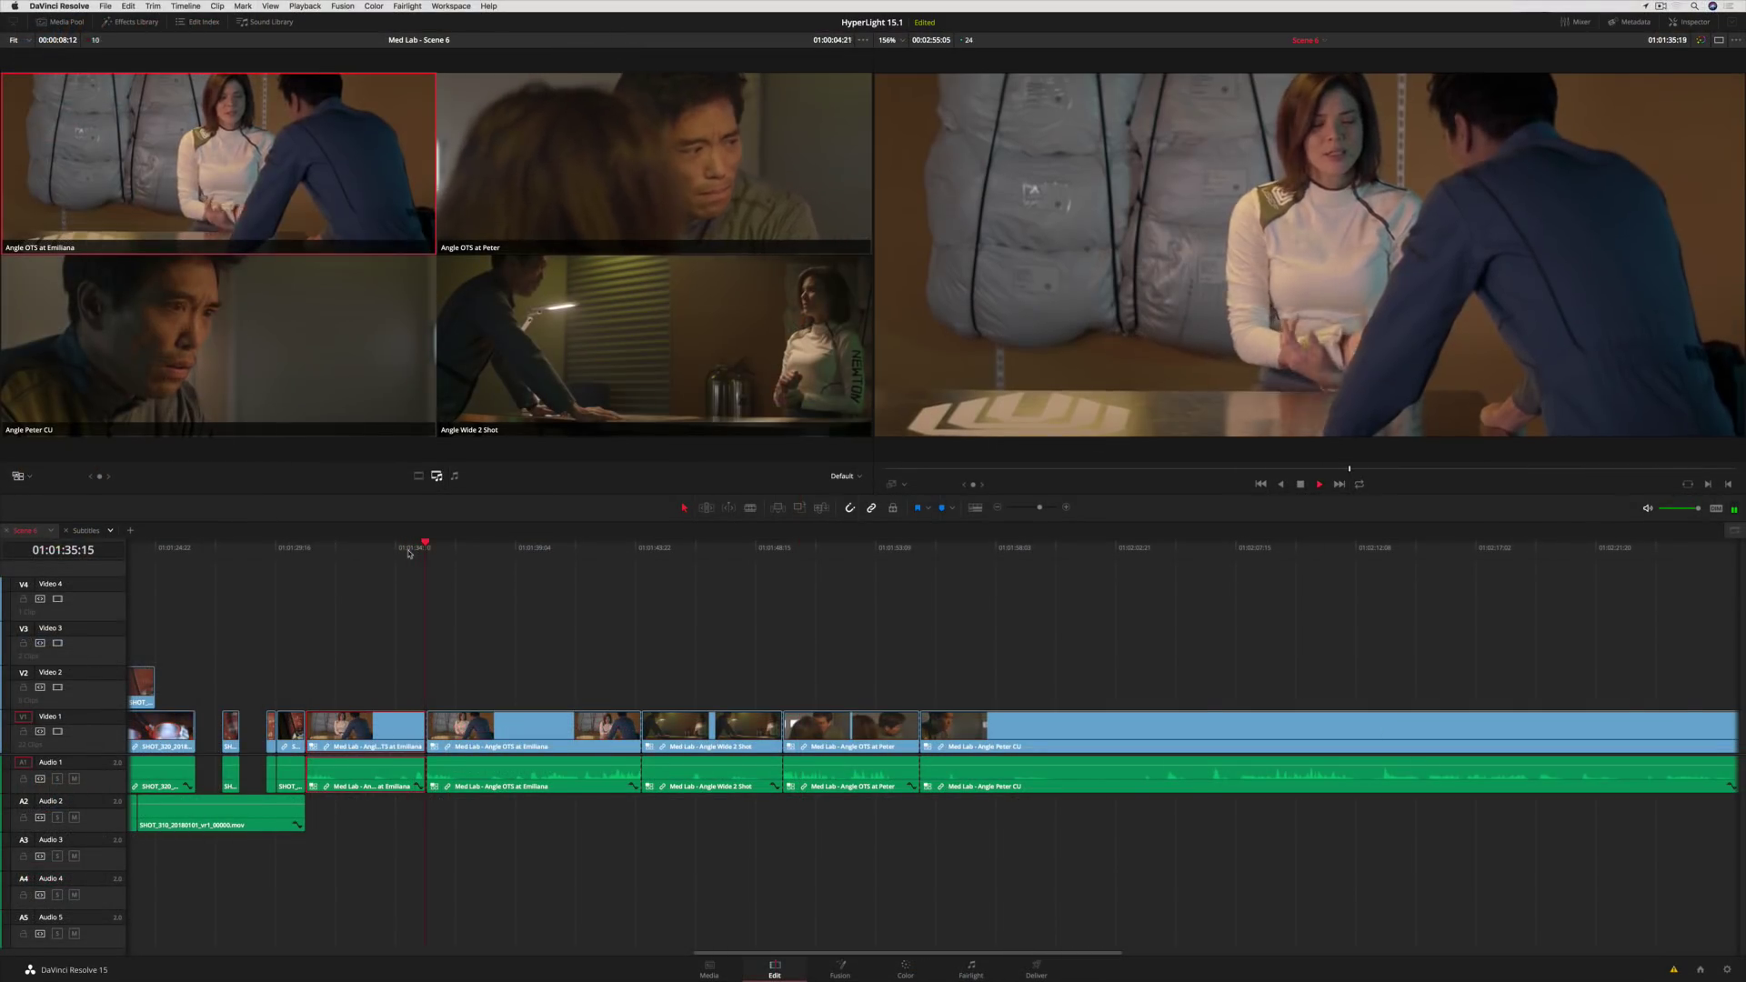
key("space")
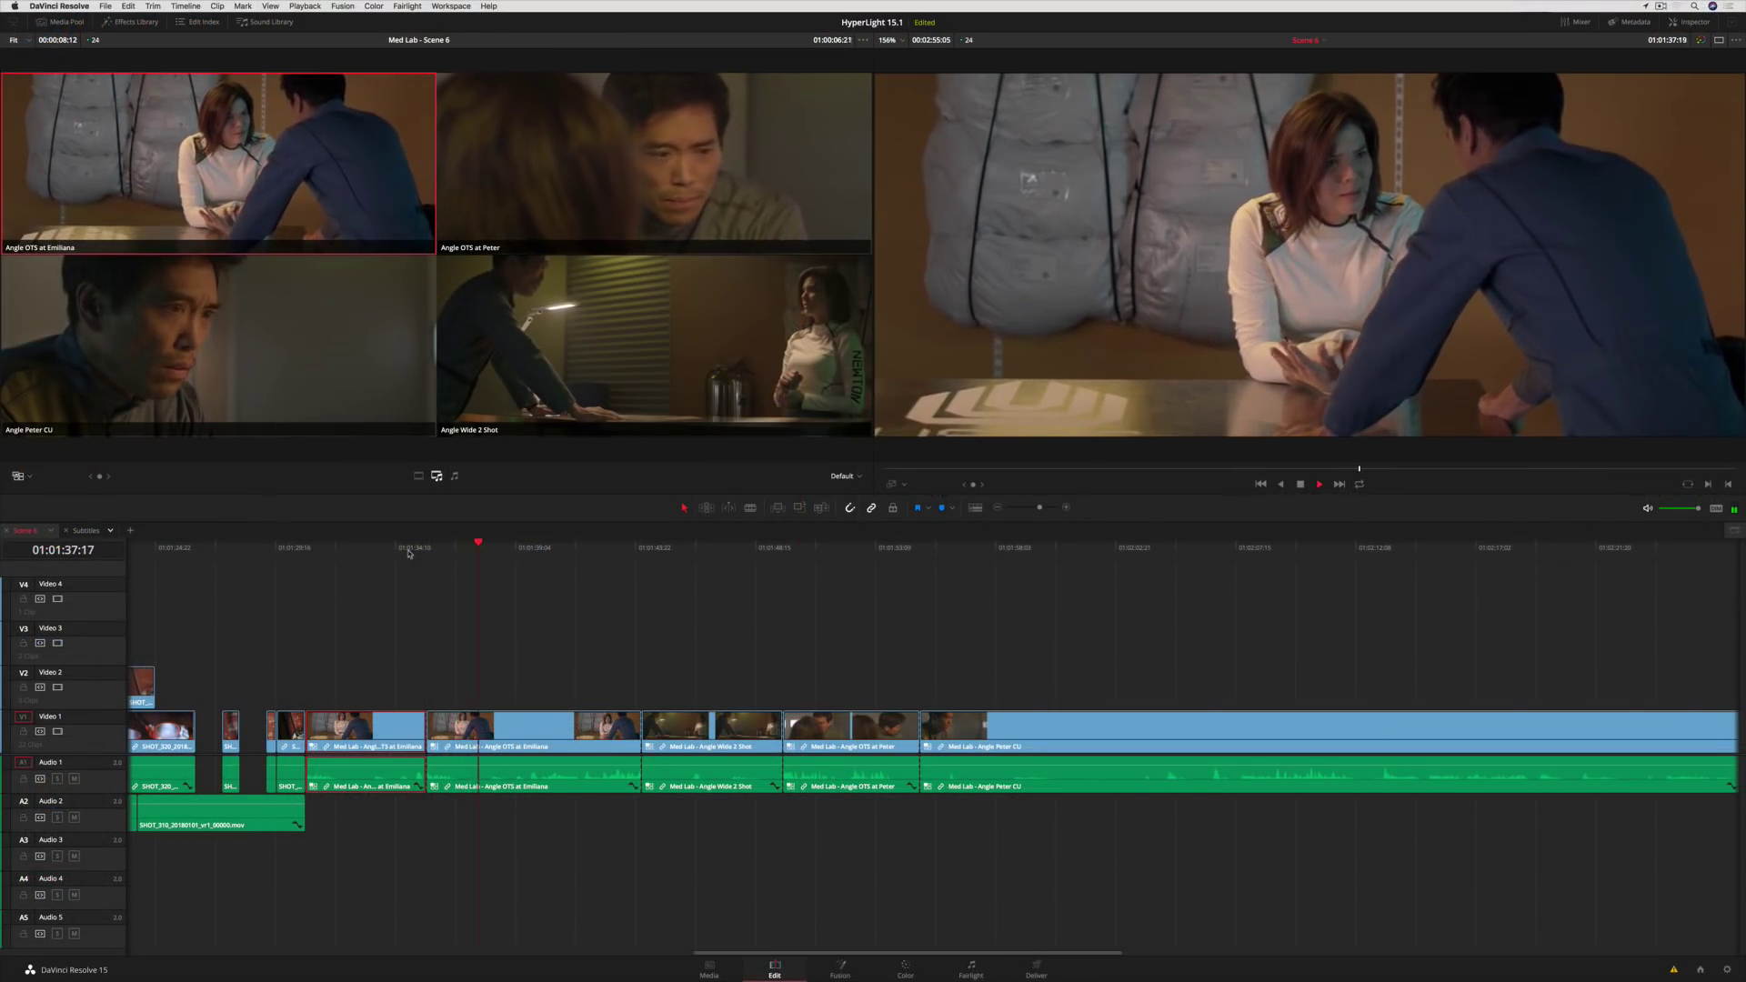
left_click(860, 489)
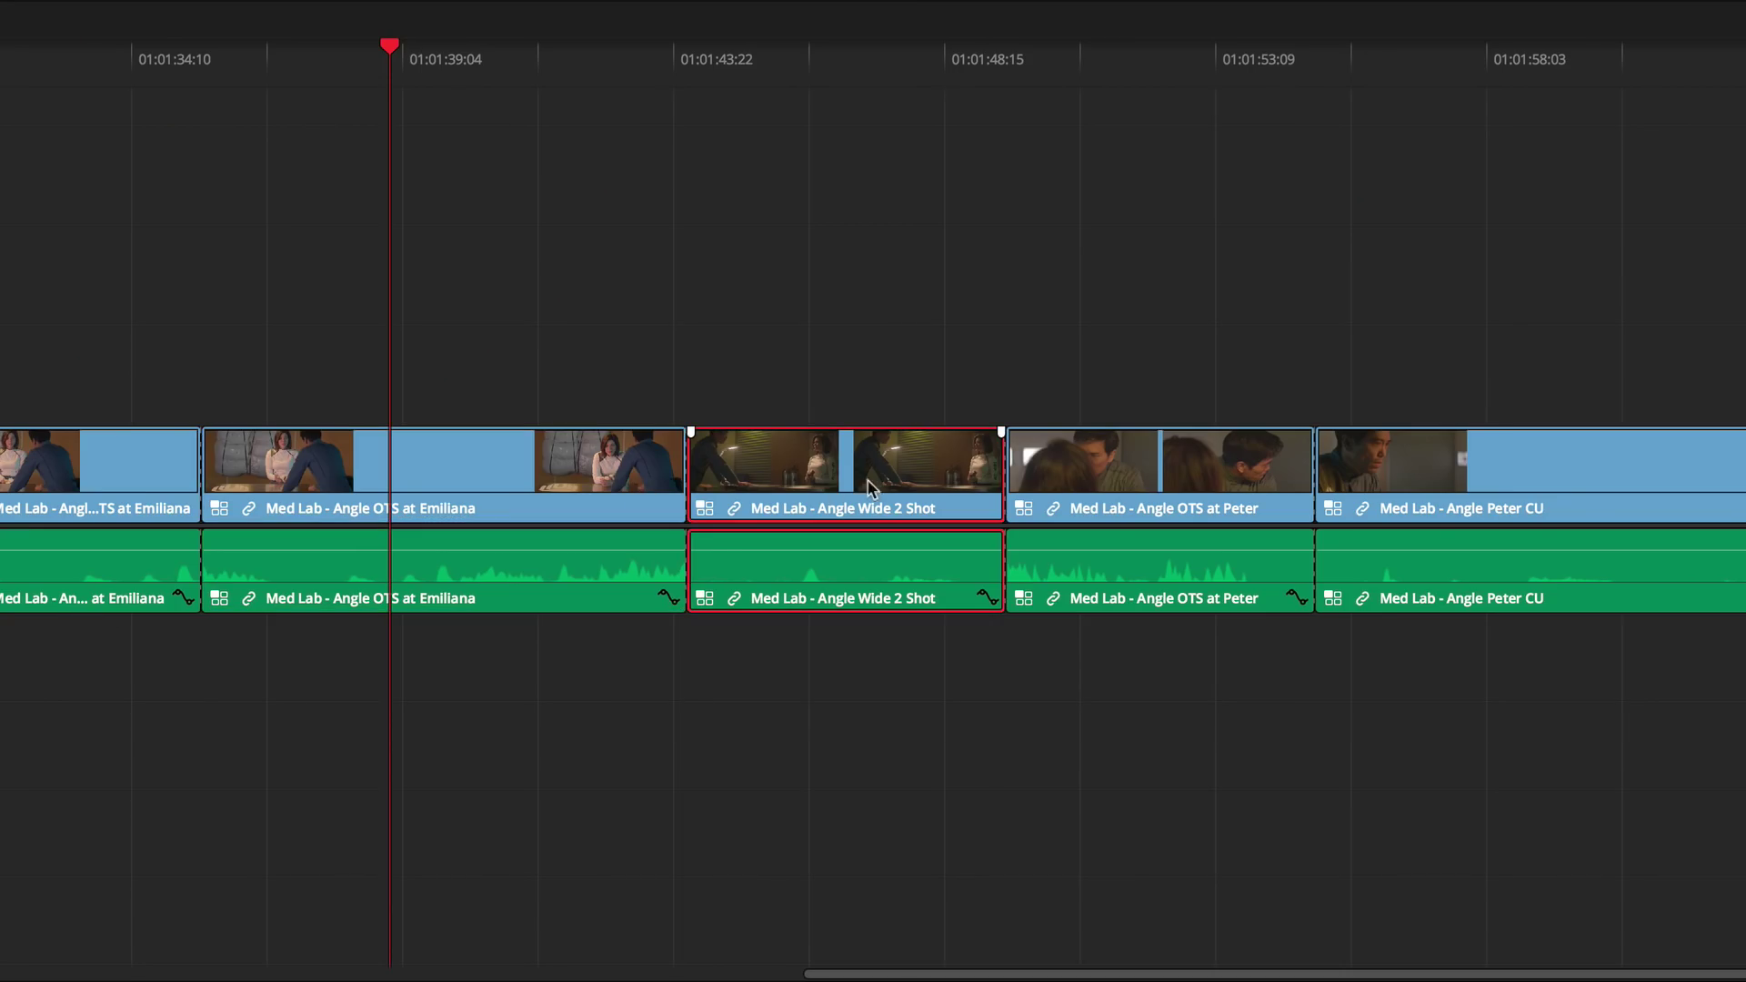
left_click(1132, 481)
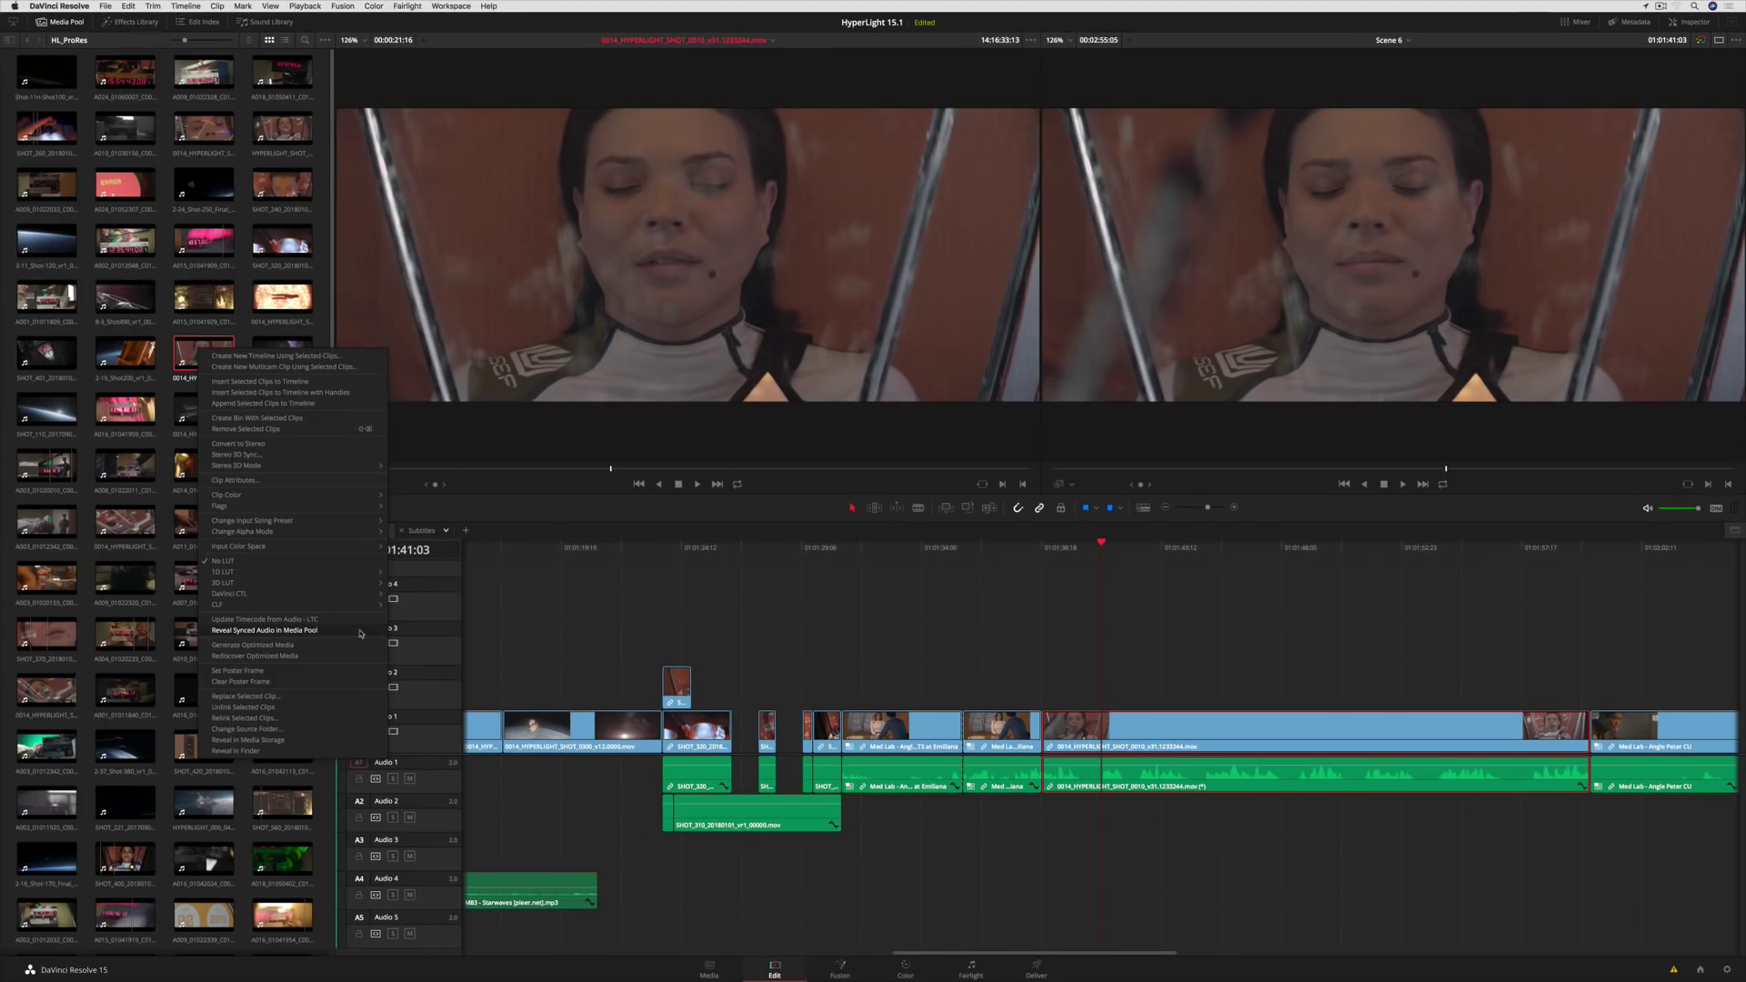
left_click(898, 411)
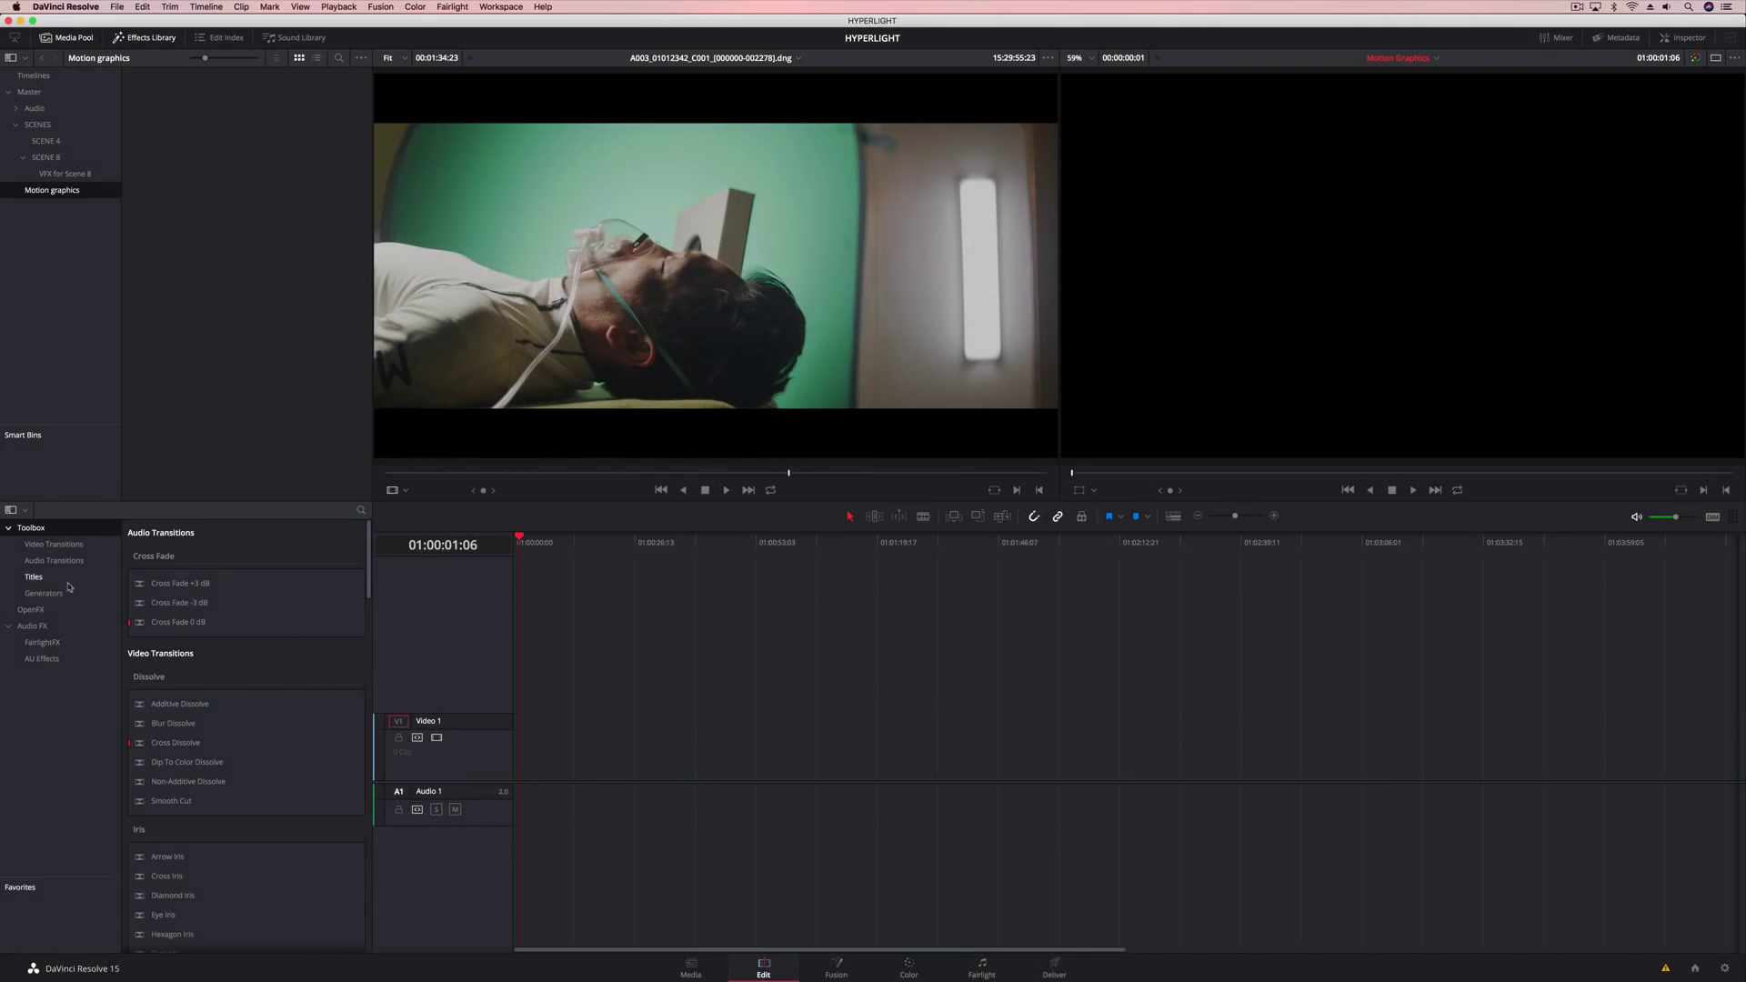
Place a Fusion Composition generator on Video 1 and stretch it to about 53 seconds
left_click(67, 591)
left_click_drag(182, 636, 417, 705)
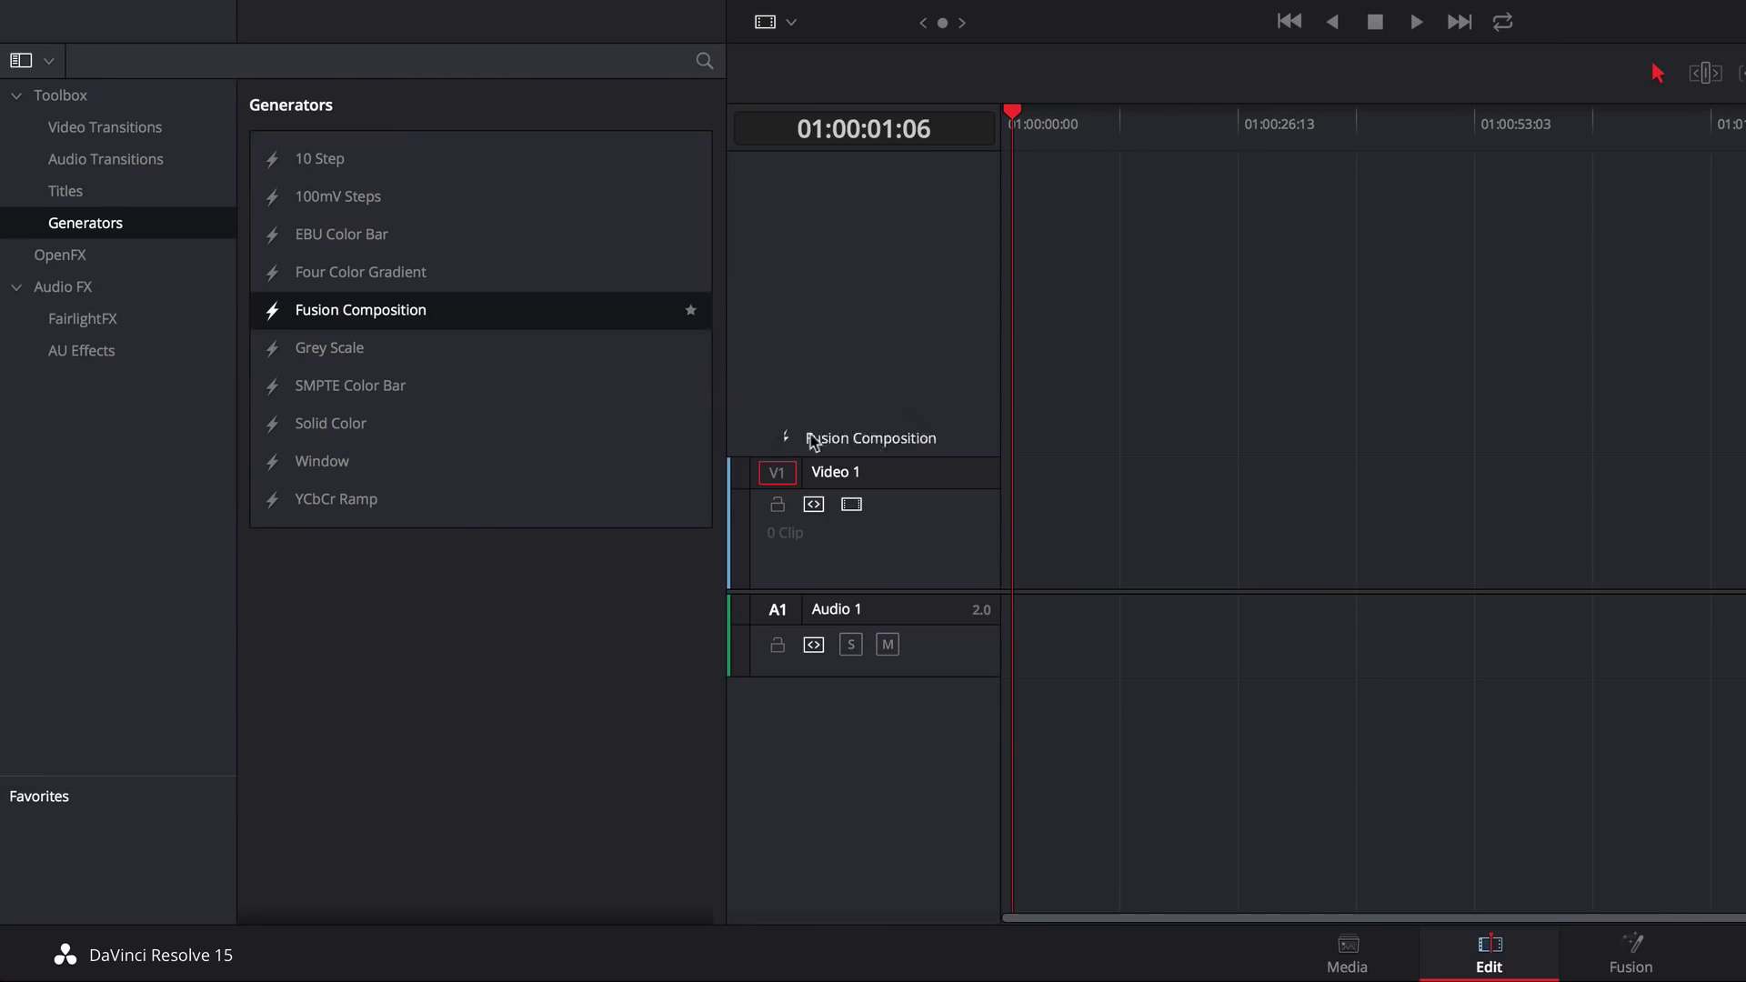
left_click_drag(814, 441, 1014, 532)
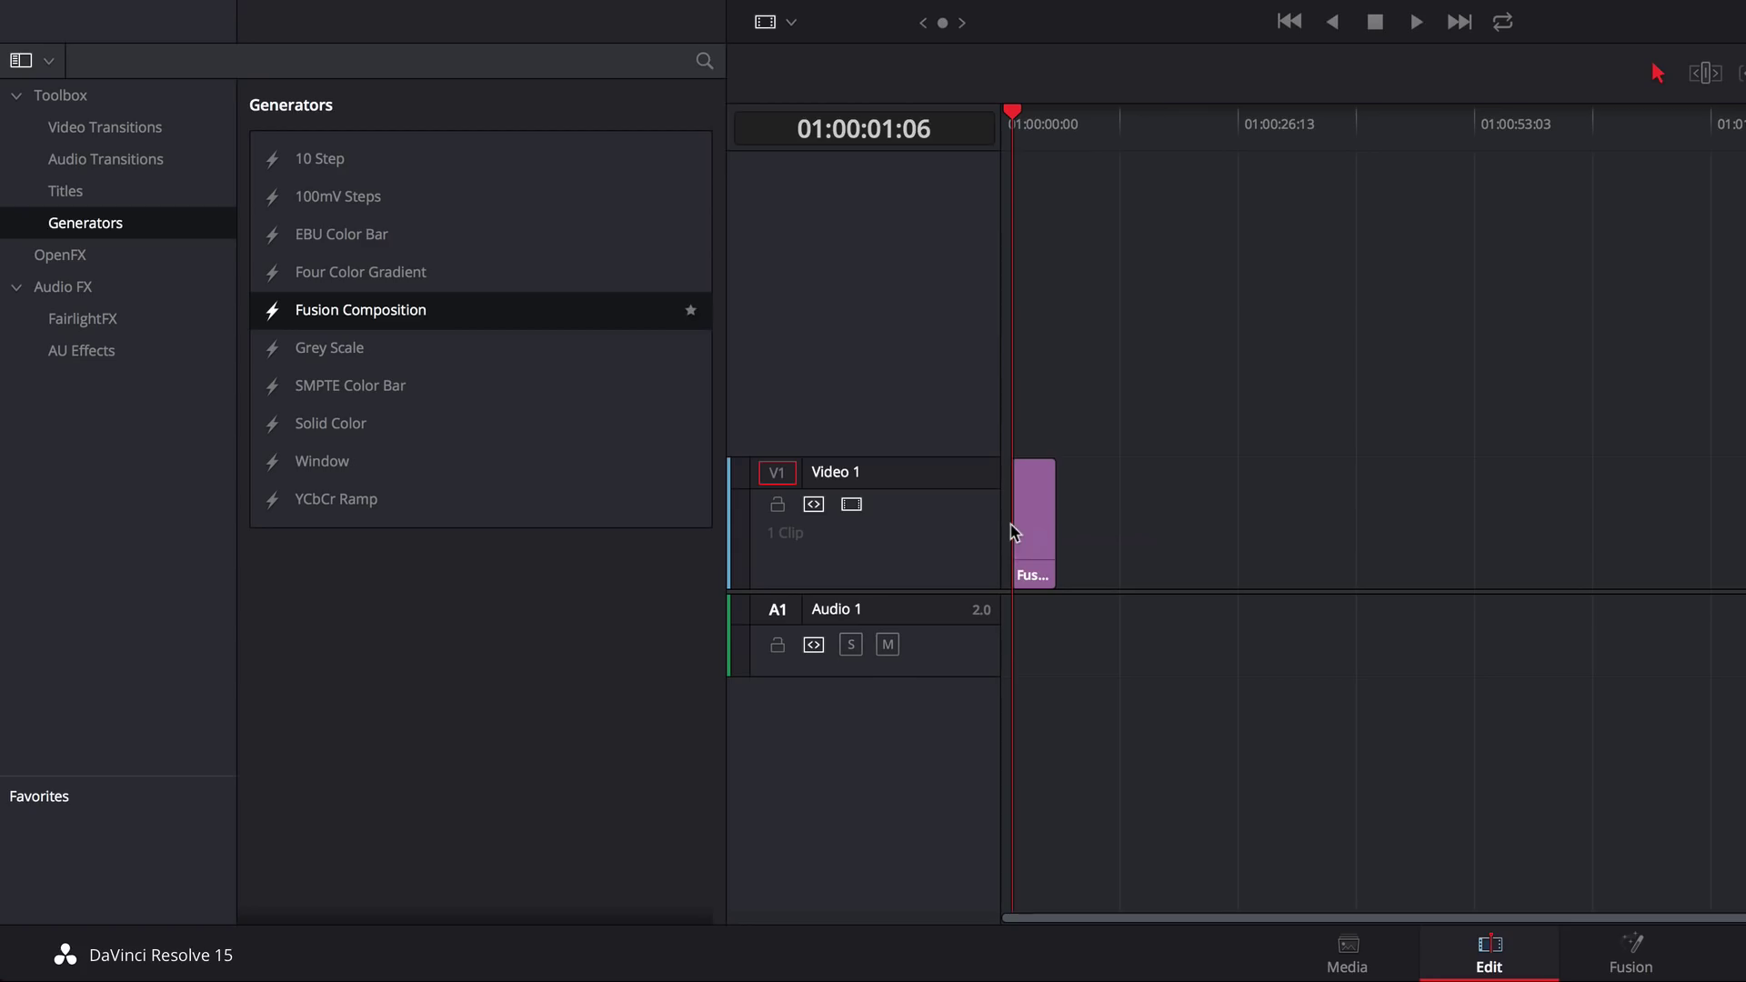
left_click(1056, 539)
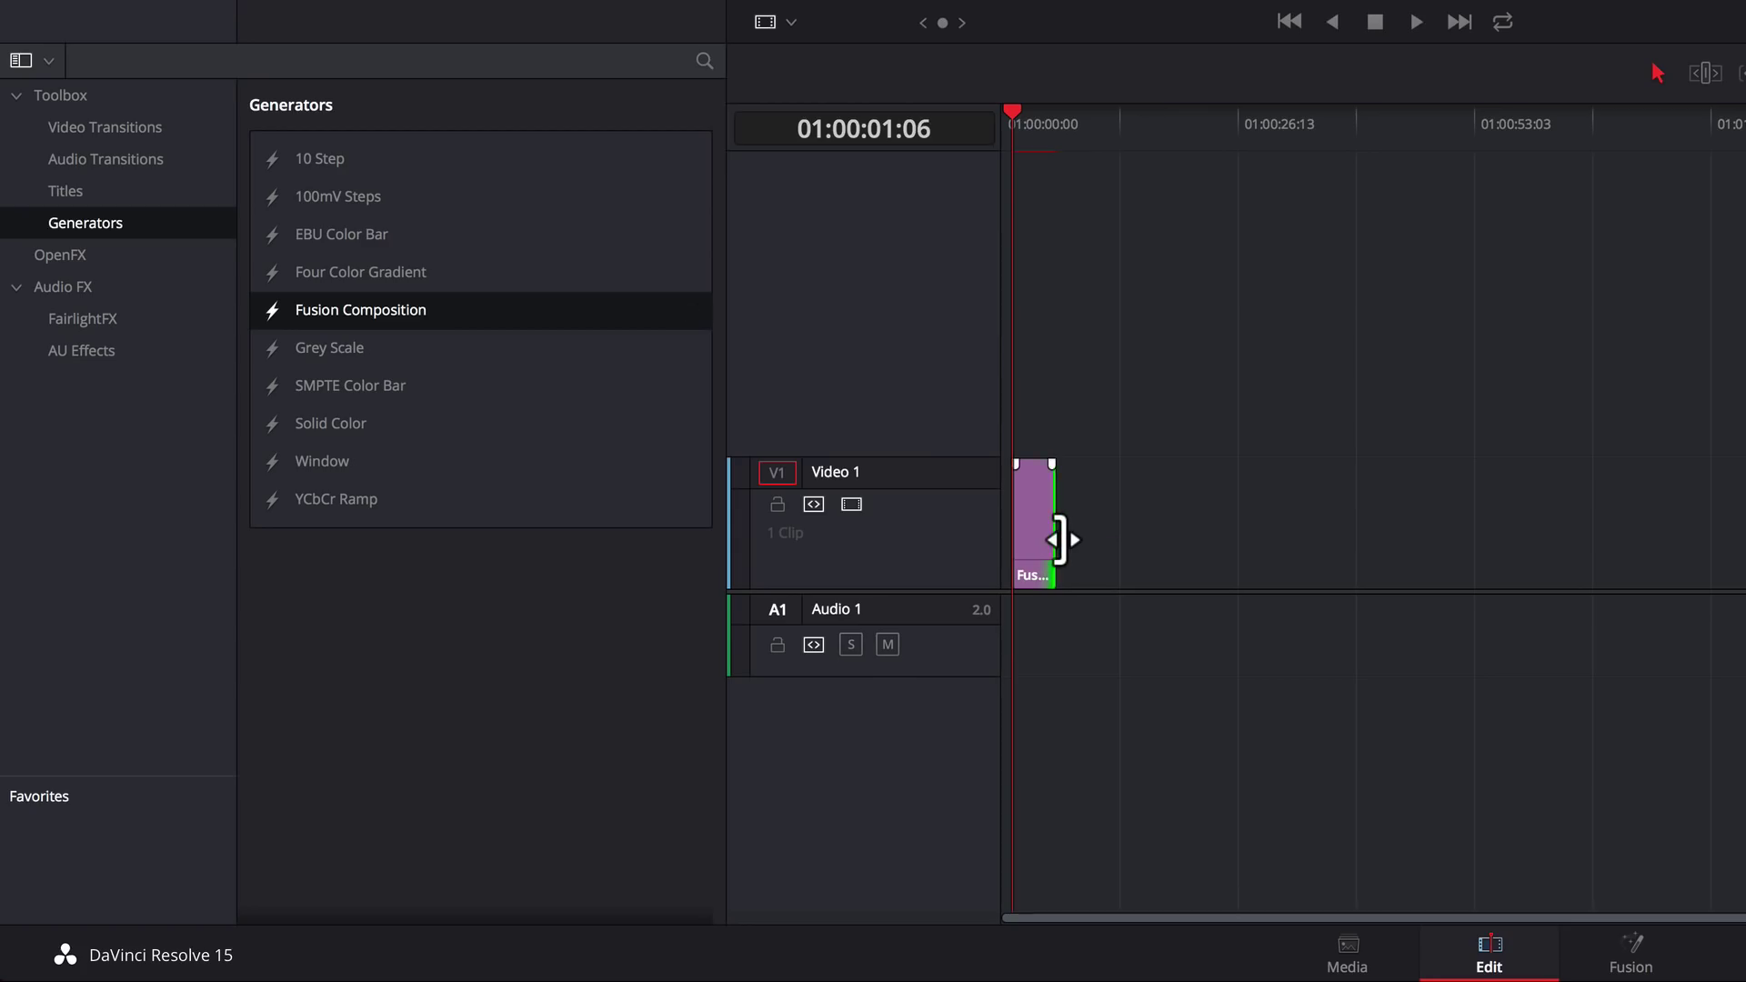
left_click_drag(1060, 540, 1496, 561)
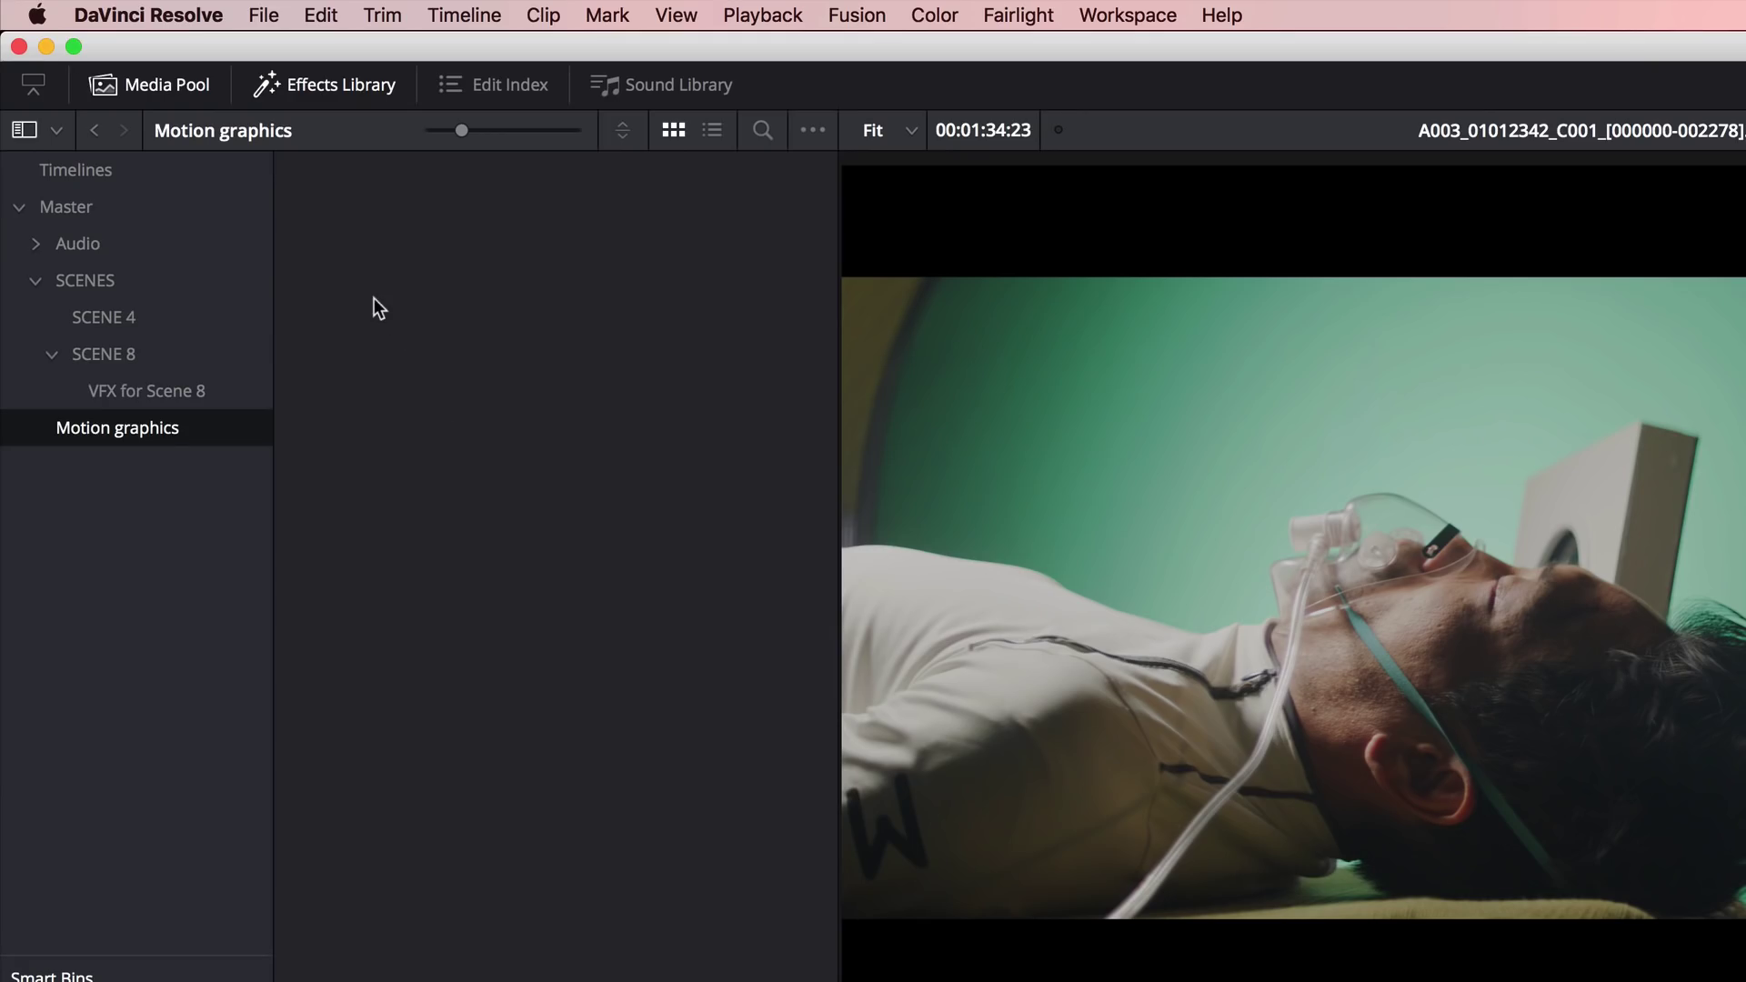
Create Fusion Composition 1 in the Motion graphics bin and open it on the Fusion page
right_click(374, 299)
left_click(489, 426)
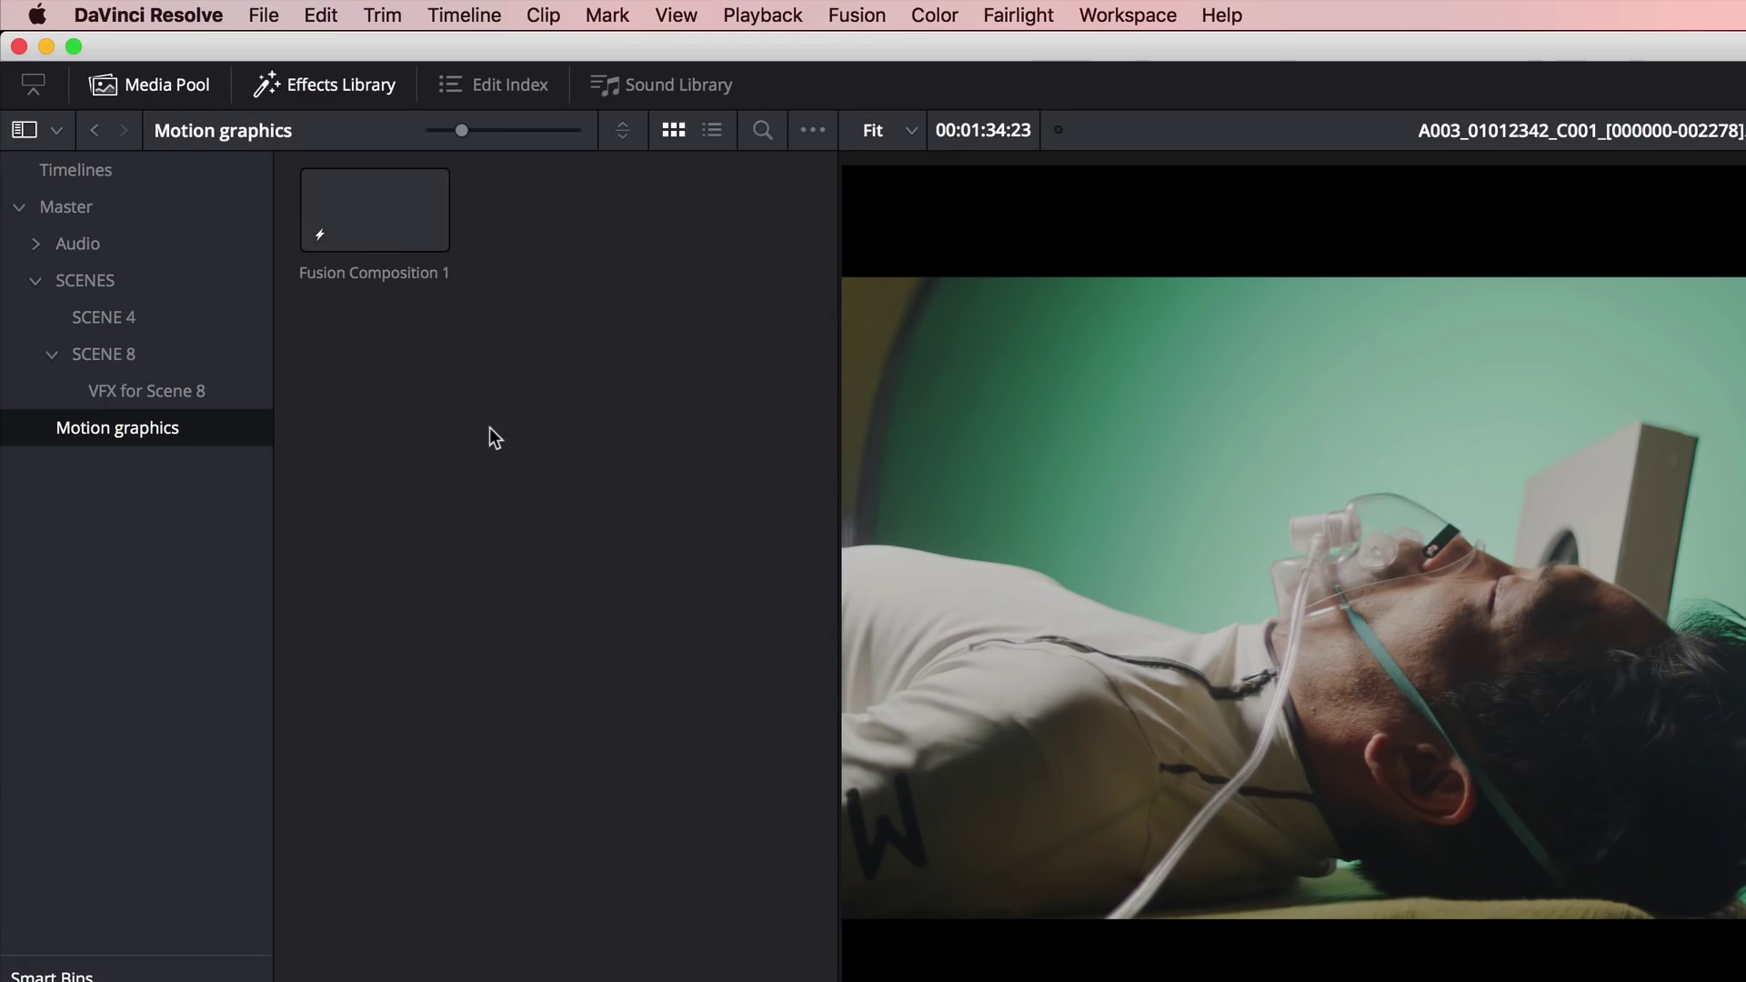
right_click(337, 216)
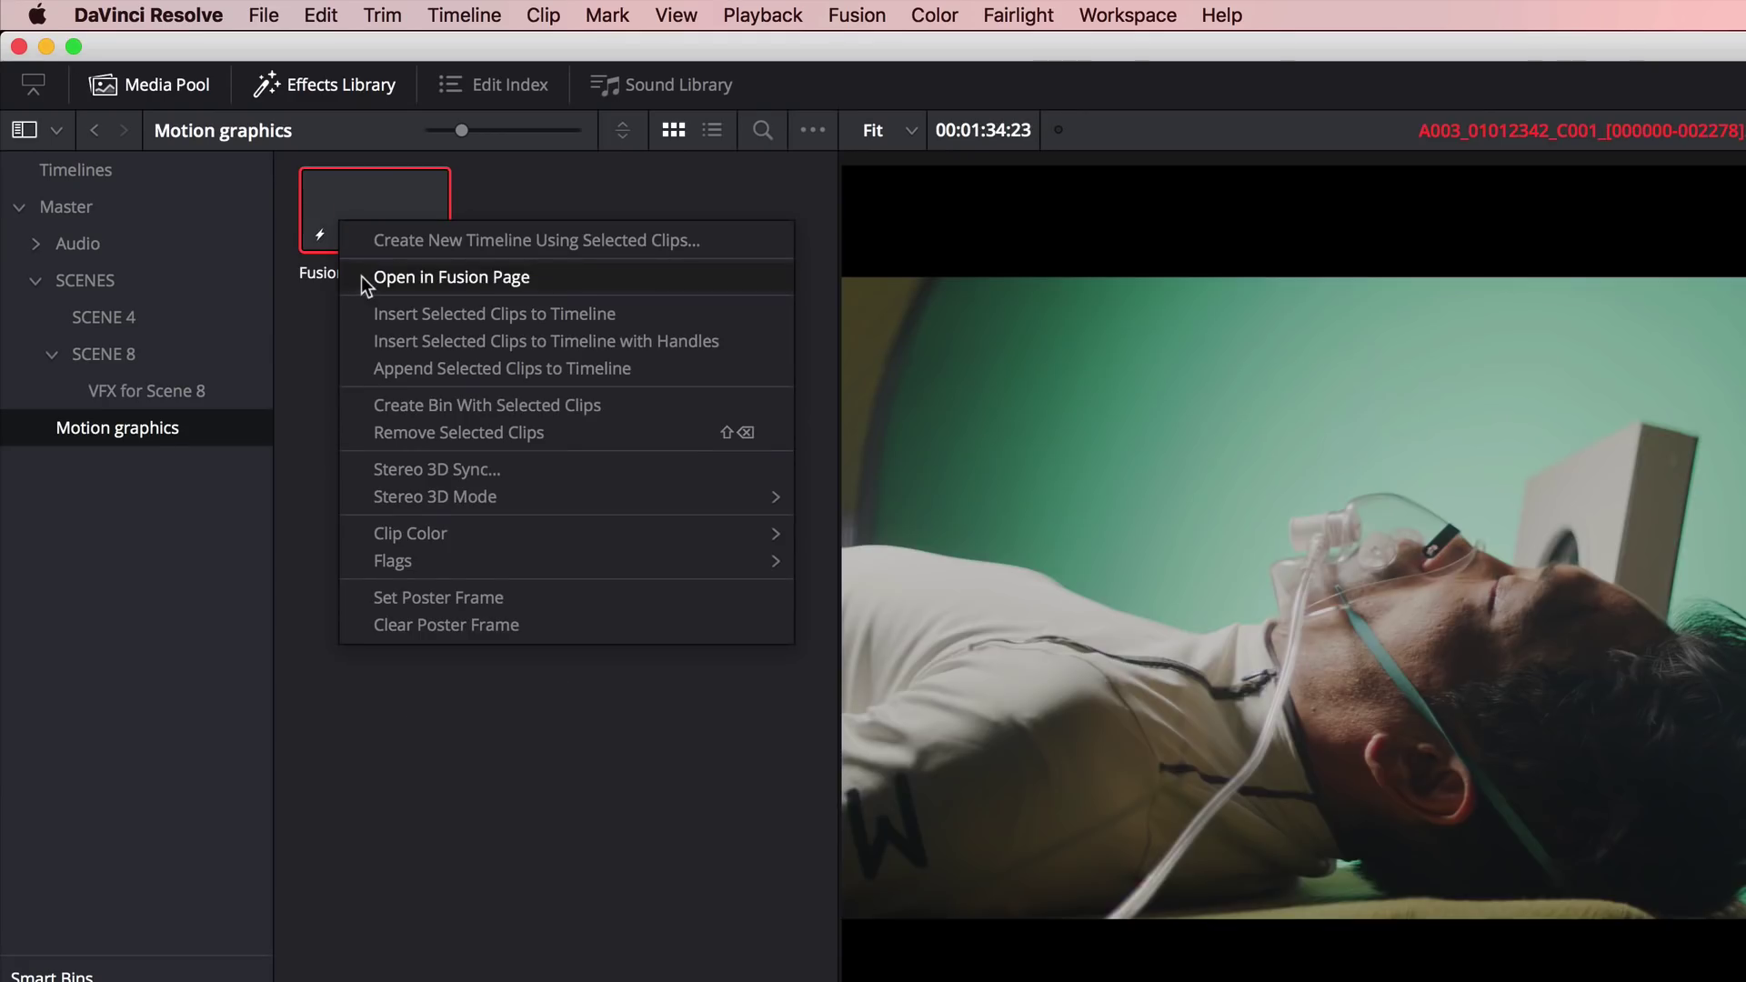
left_click(362, 276)
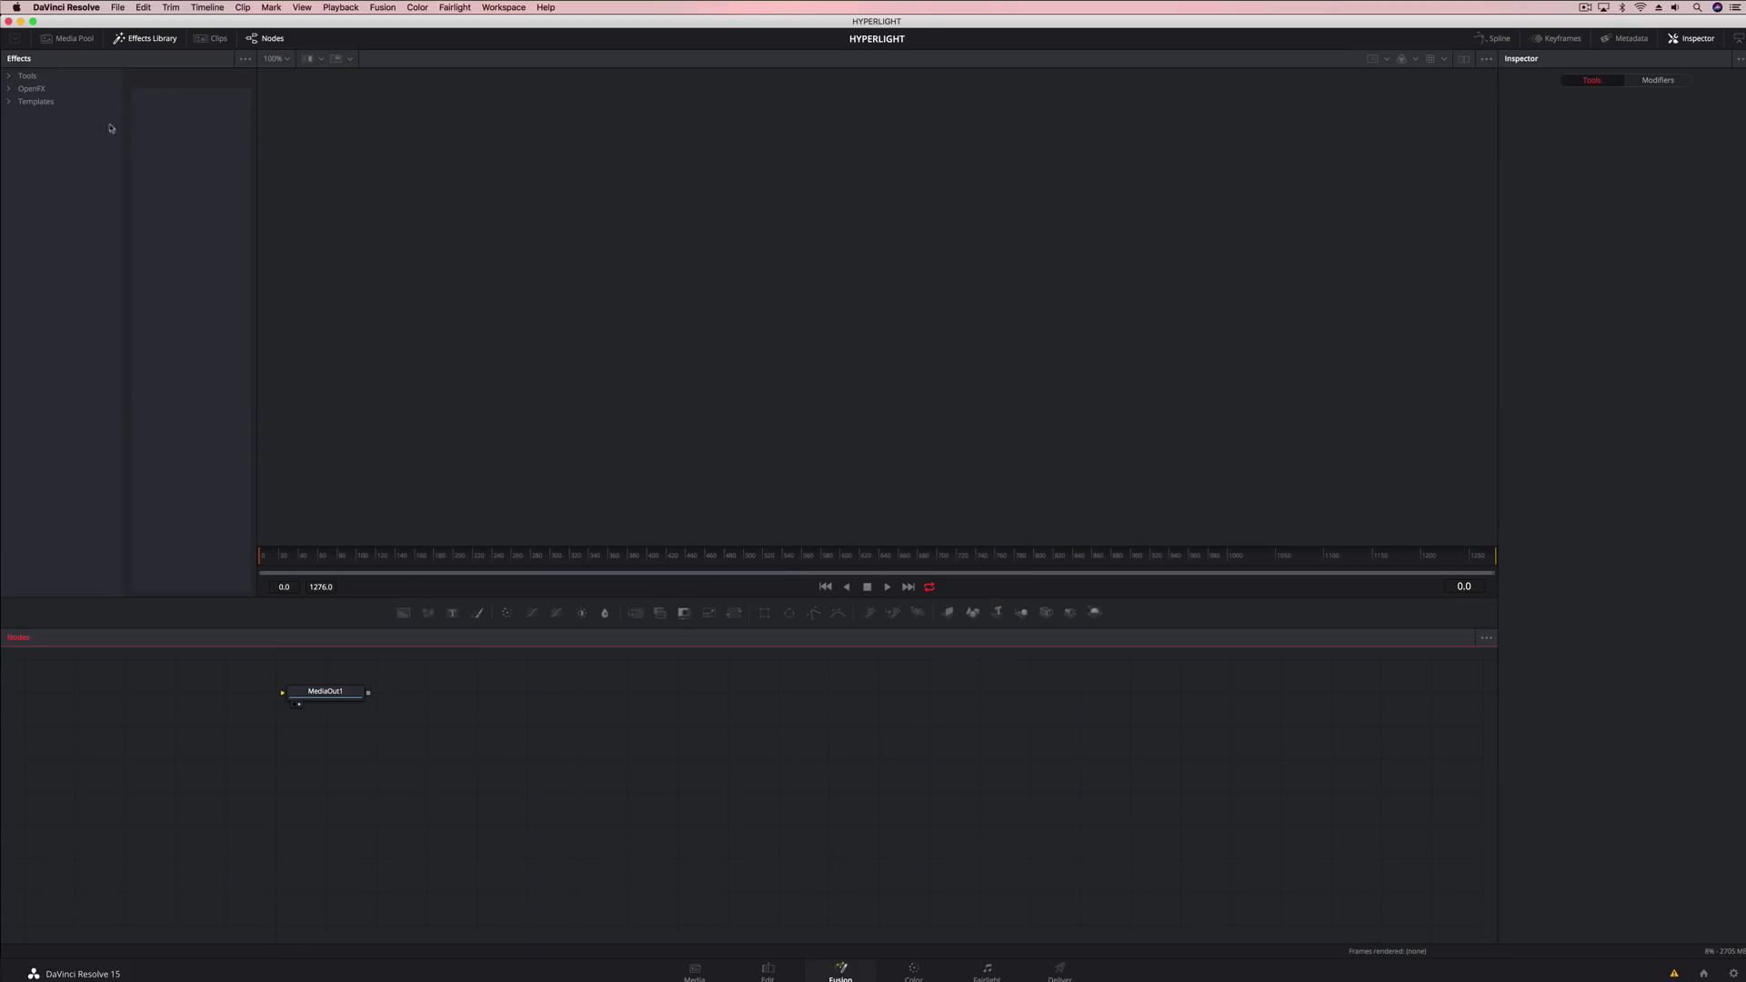
Add the Galaxy Swarm and Fire_Ball particle templates to the node graph, viewing frame 42
left_click(9, 102)
left_click(45, 191)
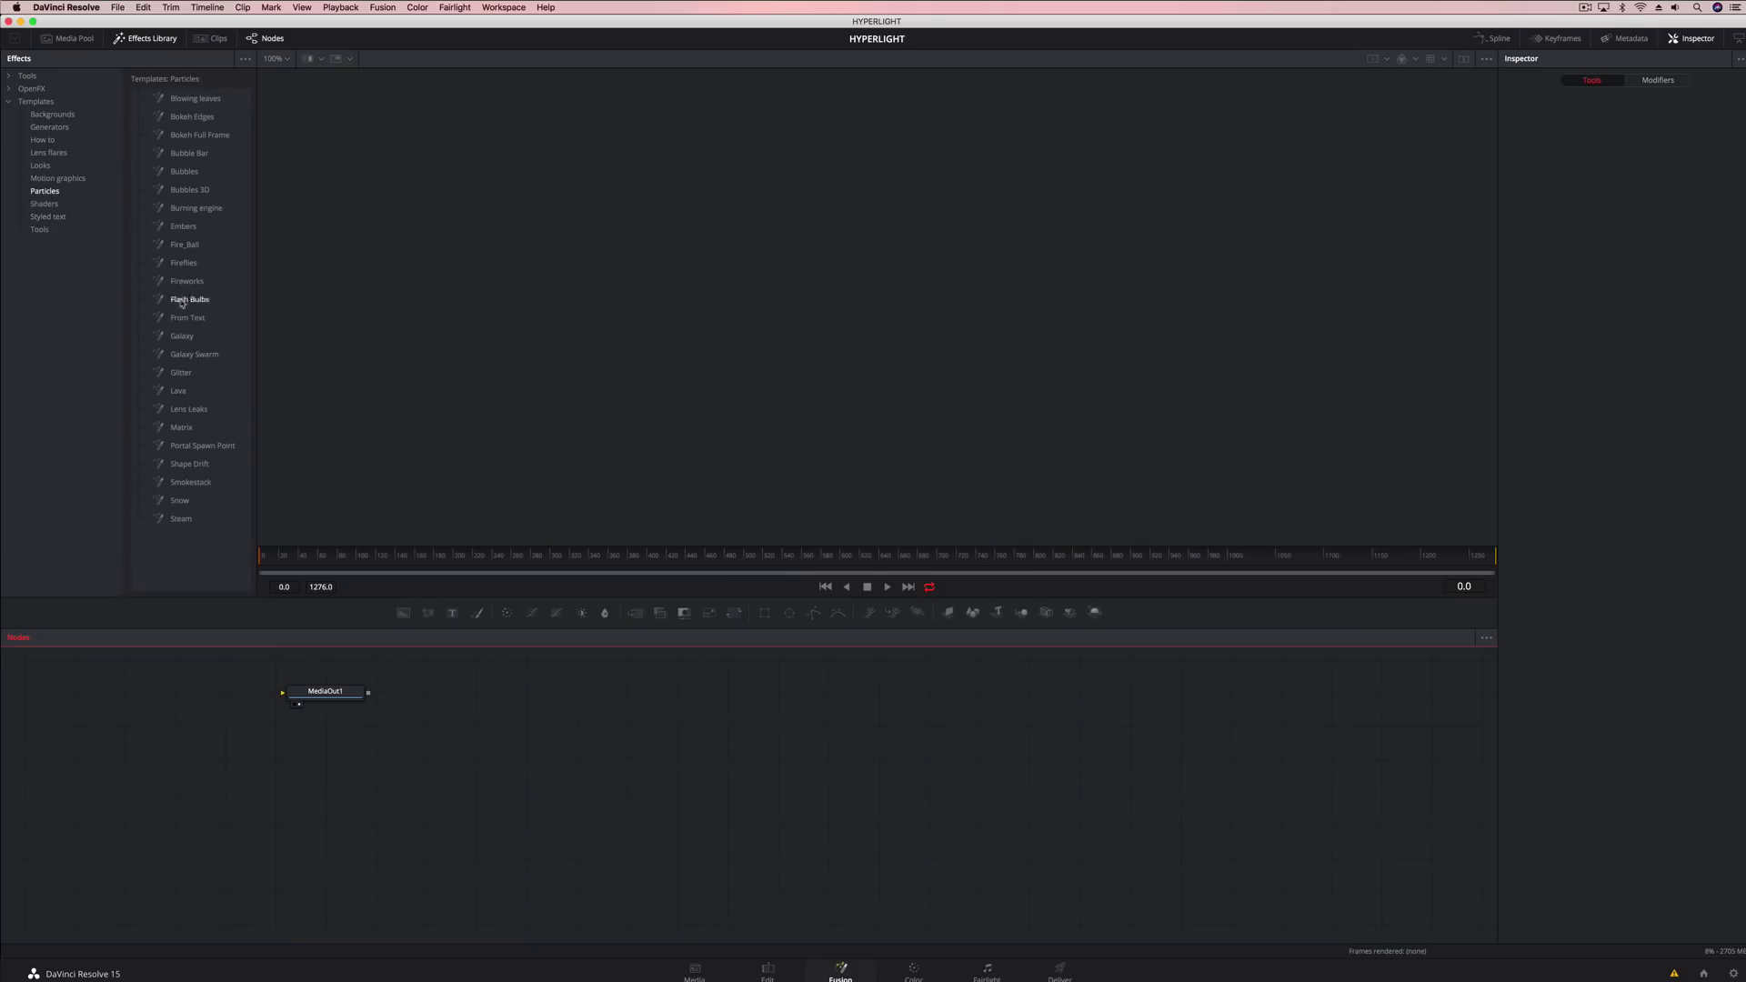
left_click_drag(182, 335, 283, 693)
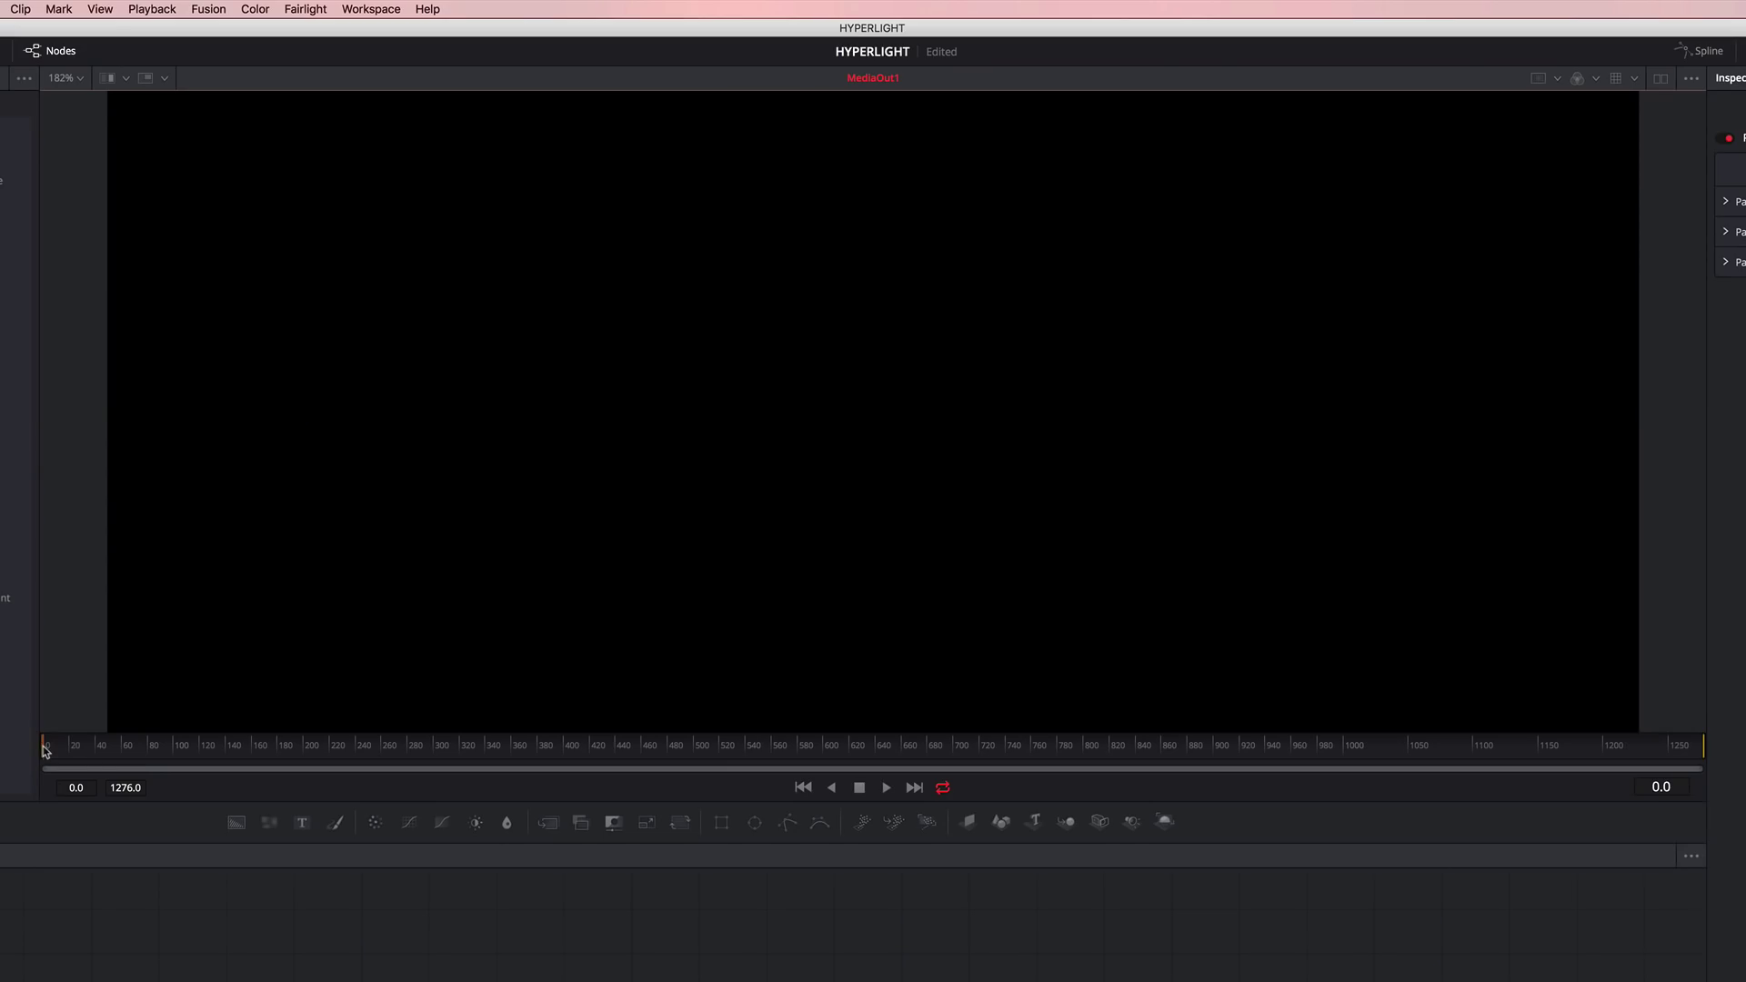
left_click_drag(44, 750, 100, 748)
left_click_drag(185, 245, 721, 787)
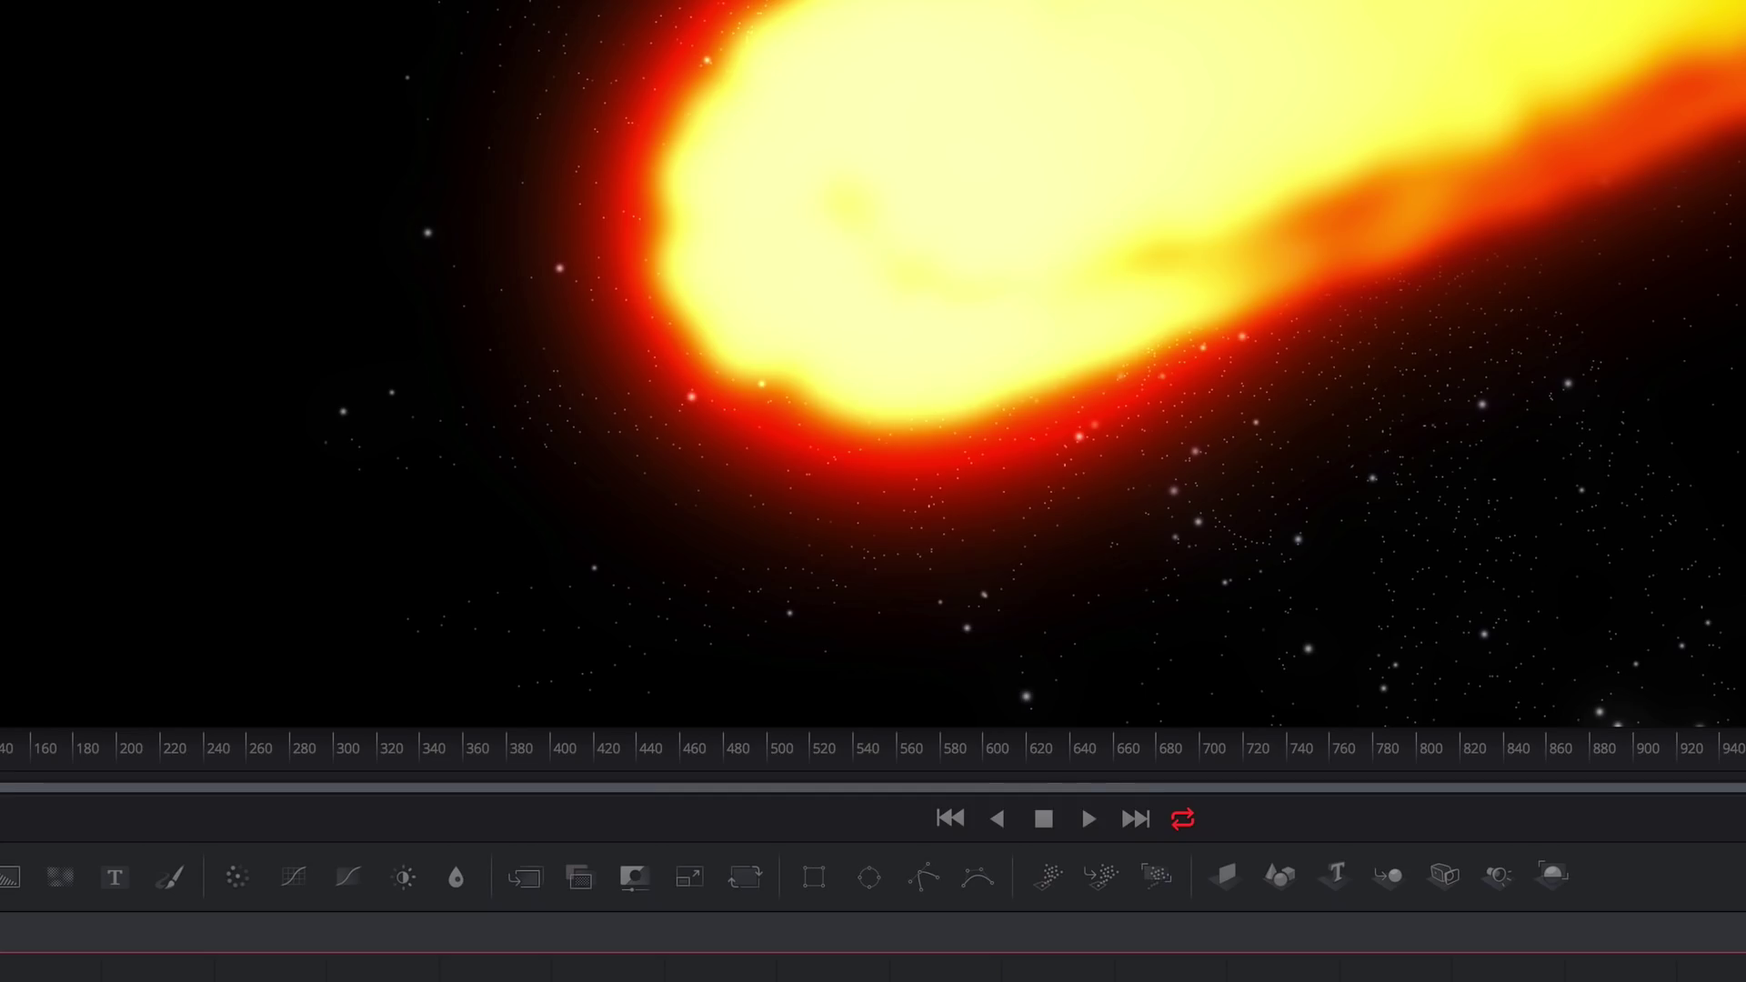
Add a Loader for the Shot 250 EXR sequence and merge it over the particle composite
key("shift+space")
type("load")
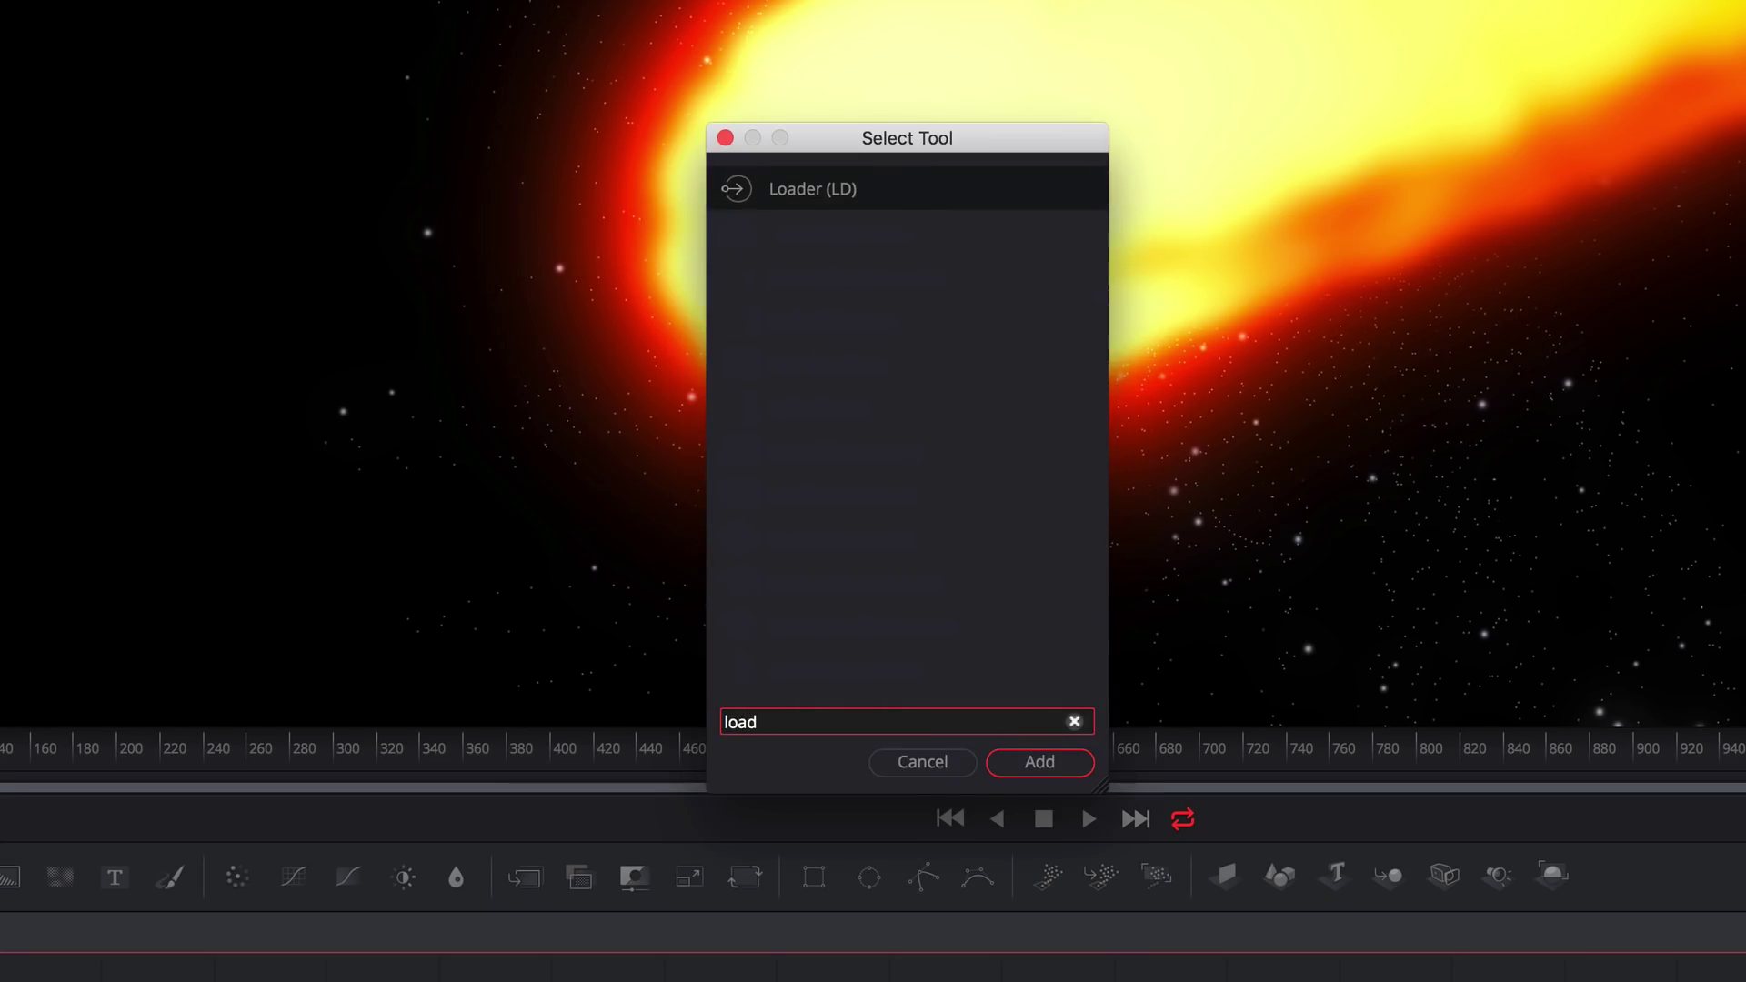
key("Return")
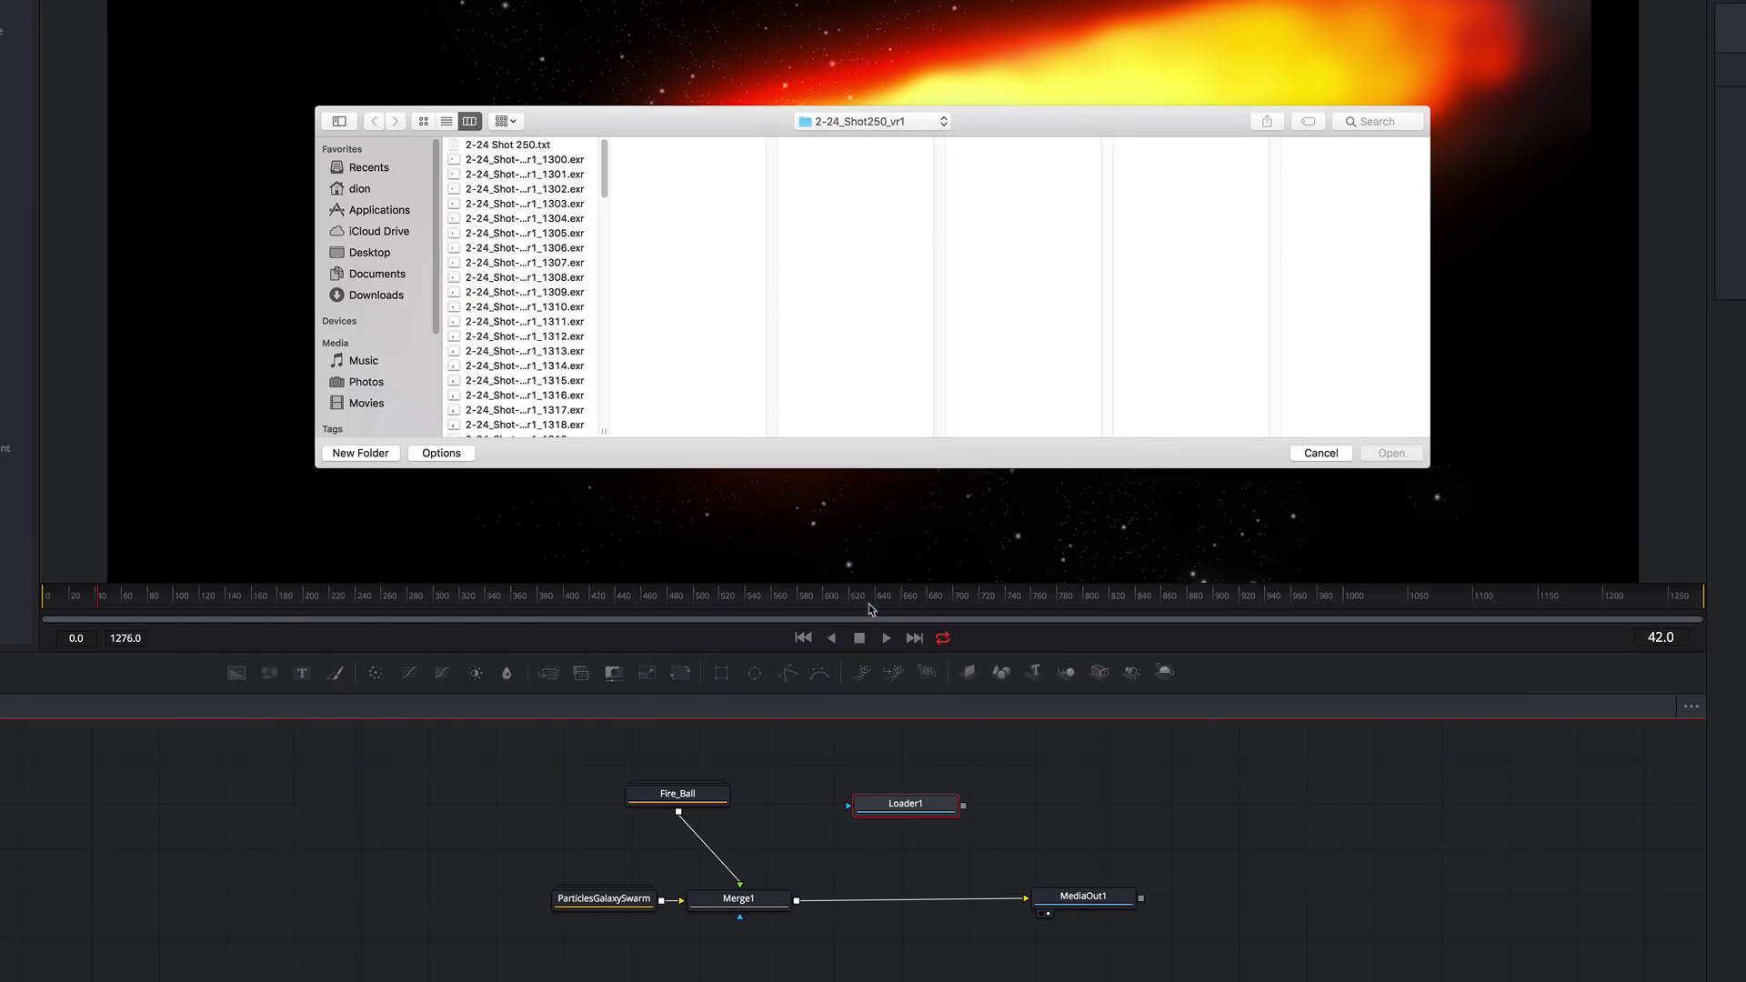
left_click(571, 162)
key("Return")
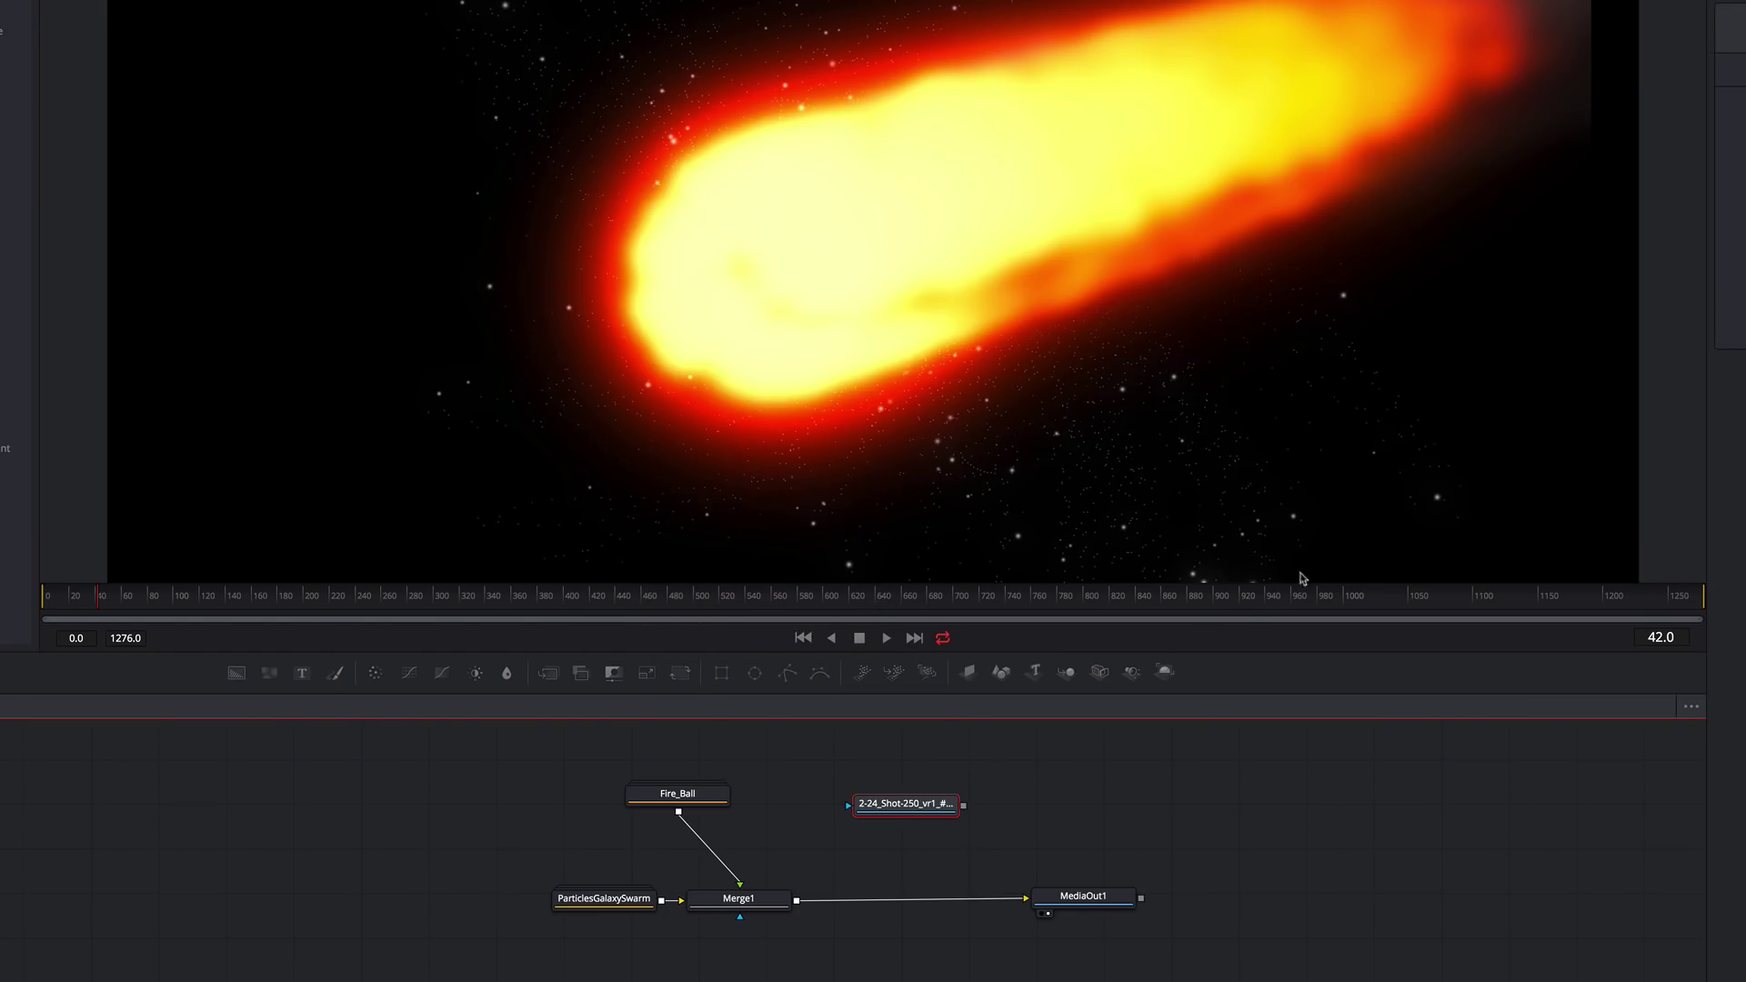
left_click_drag(966, 810, 798, 903)
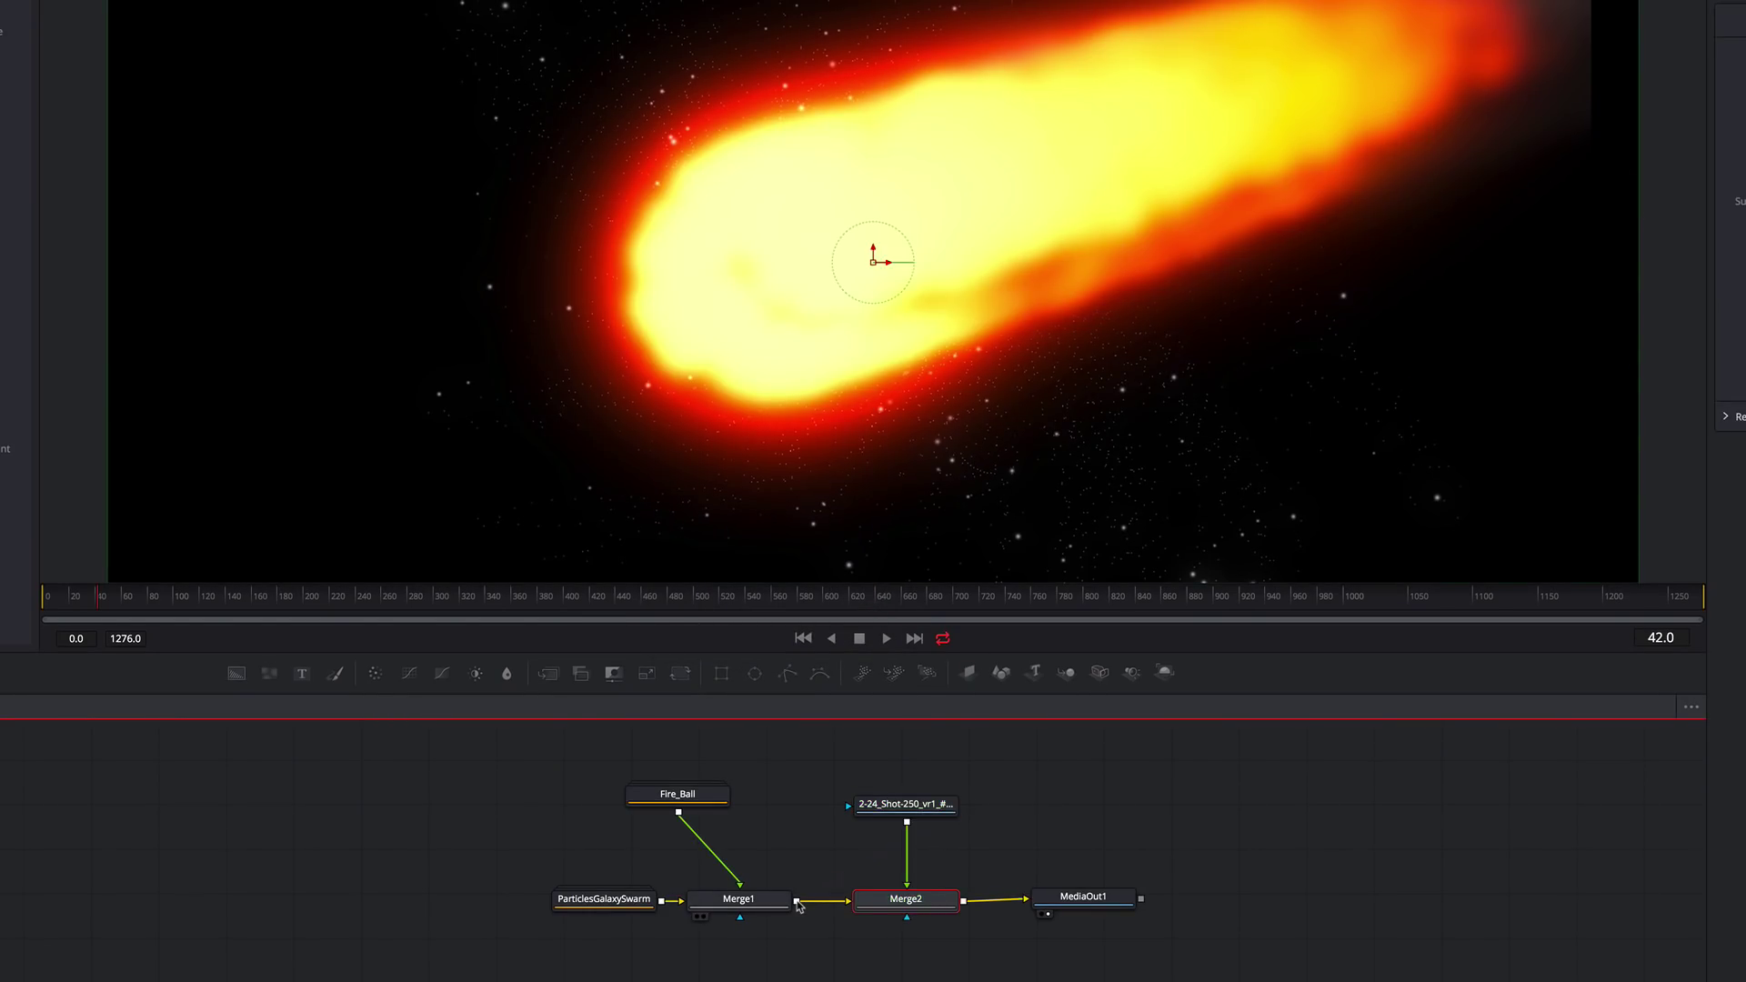
Add a Saver node and connect Fire_Ball's output to Saver1
key("shift+space")
type("saver")
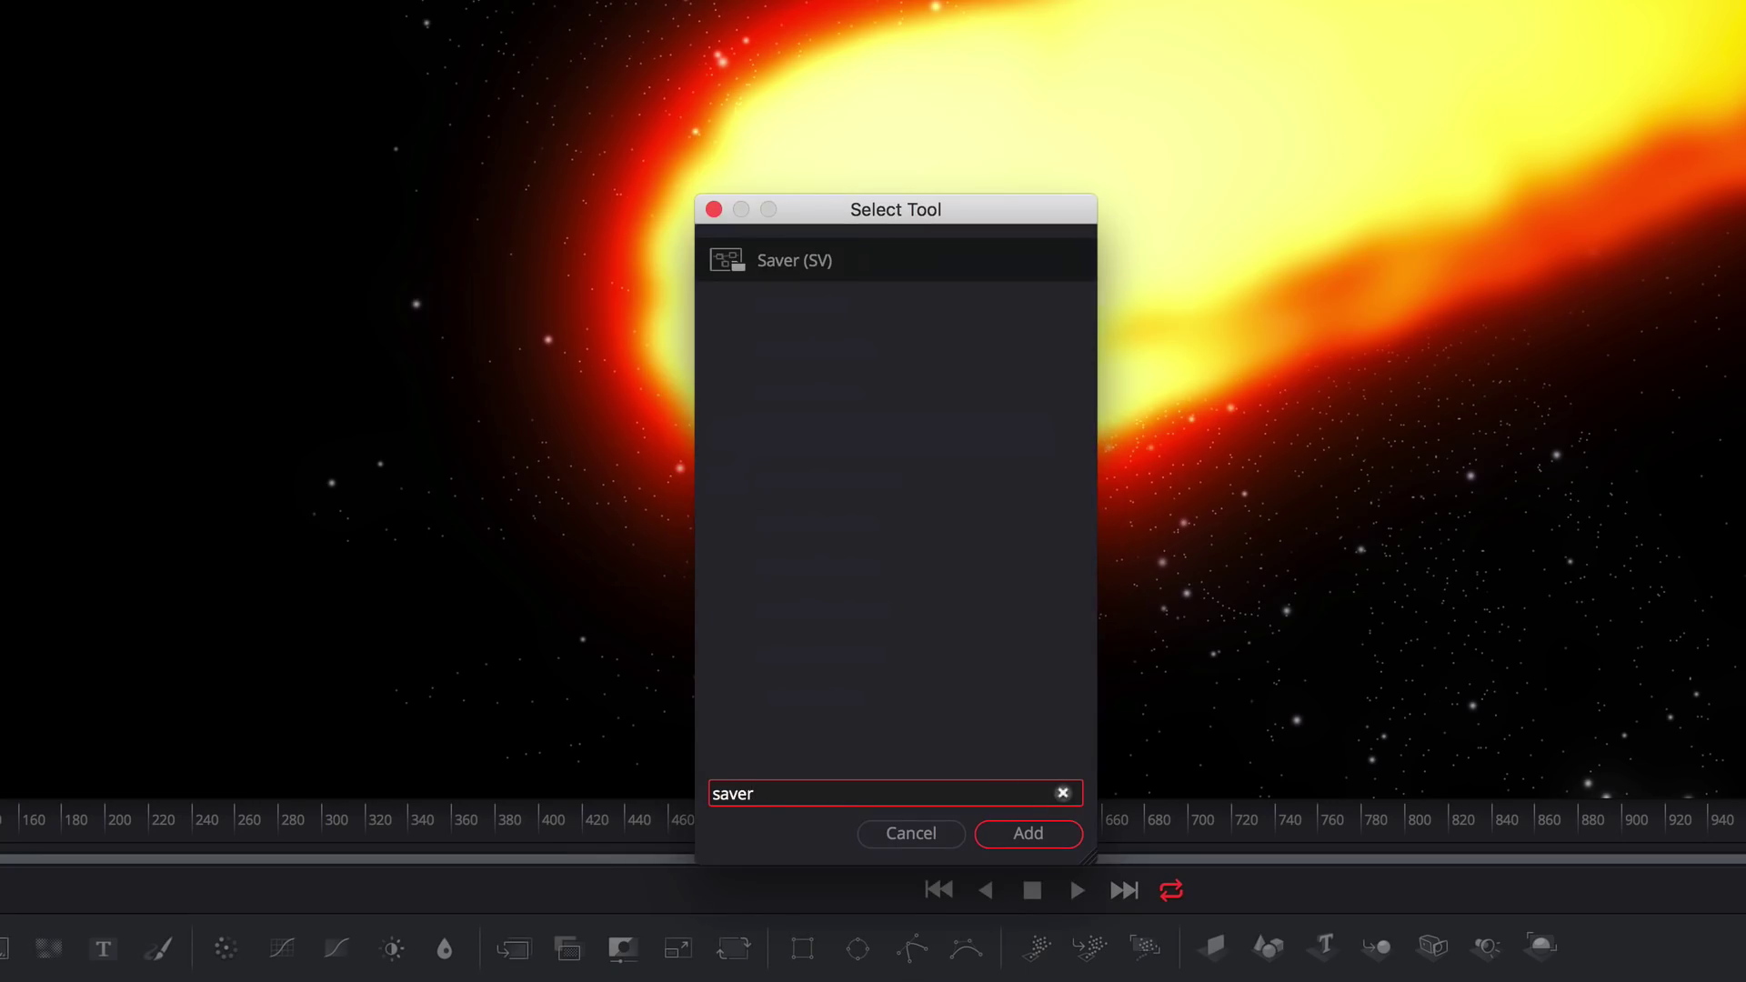
key("Return")
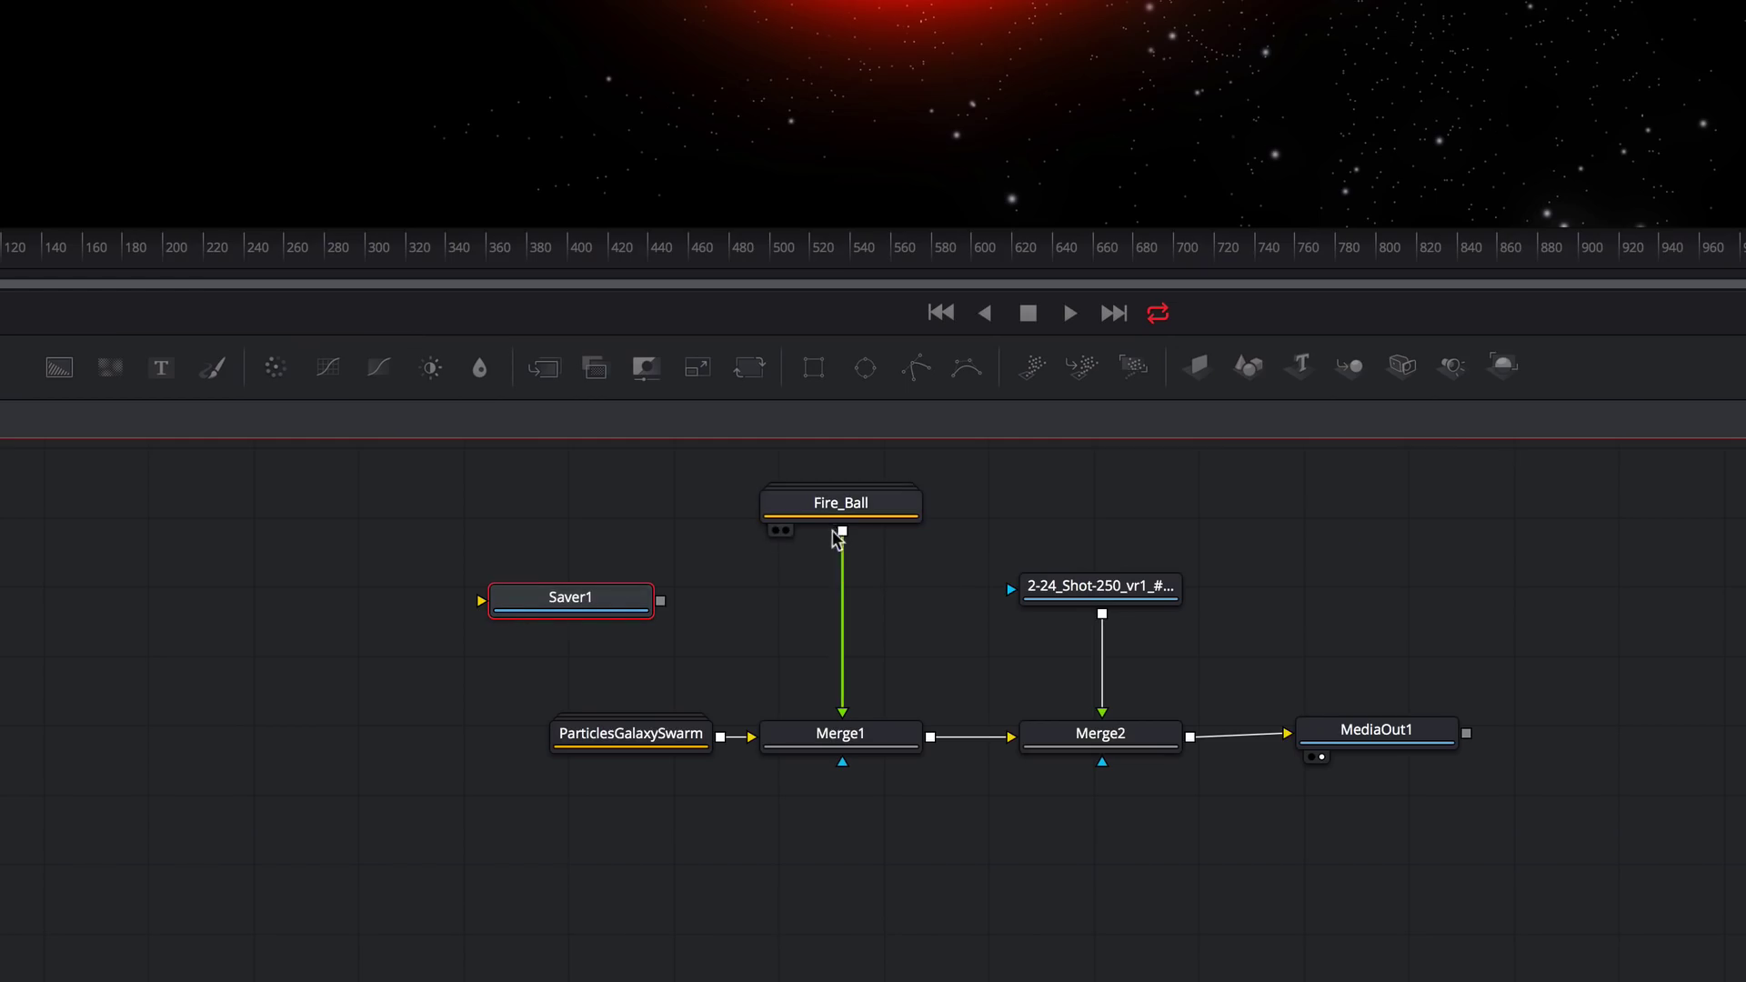
left_click_drag(841, 532, 612, 595)
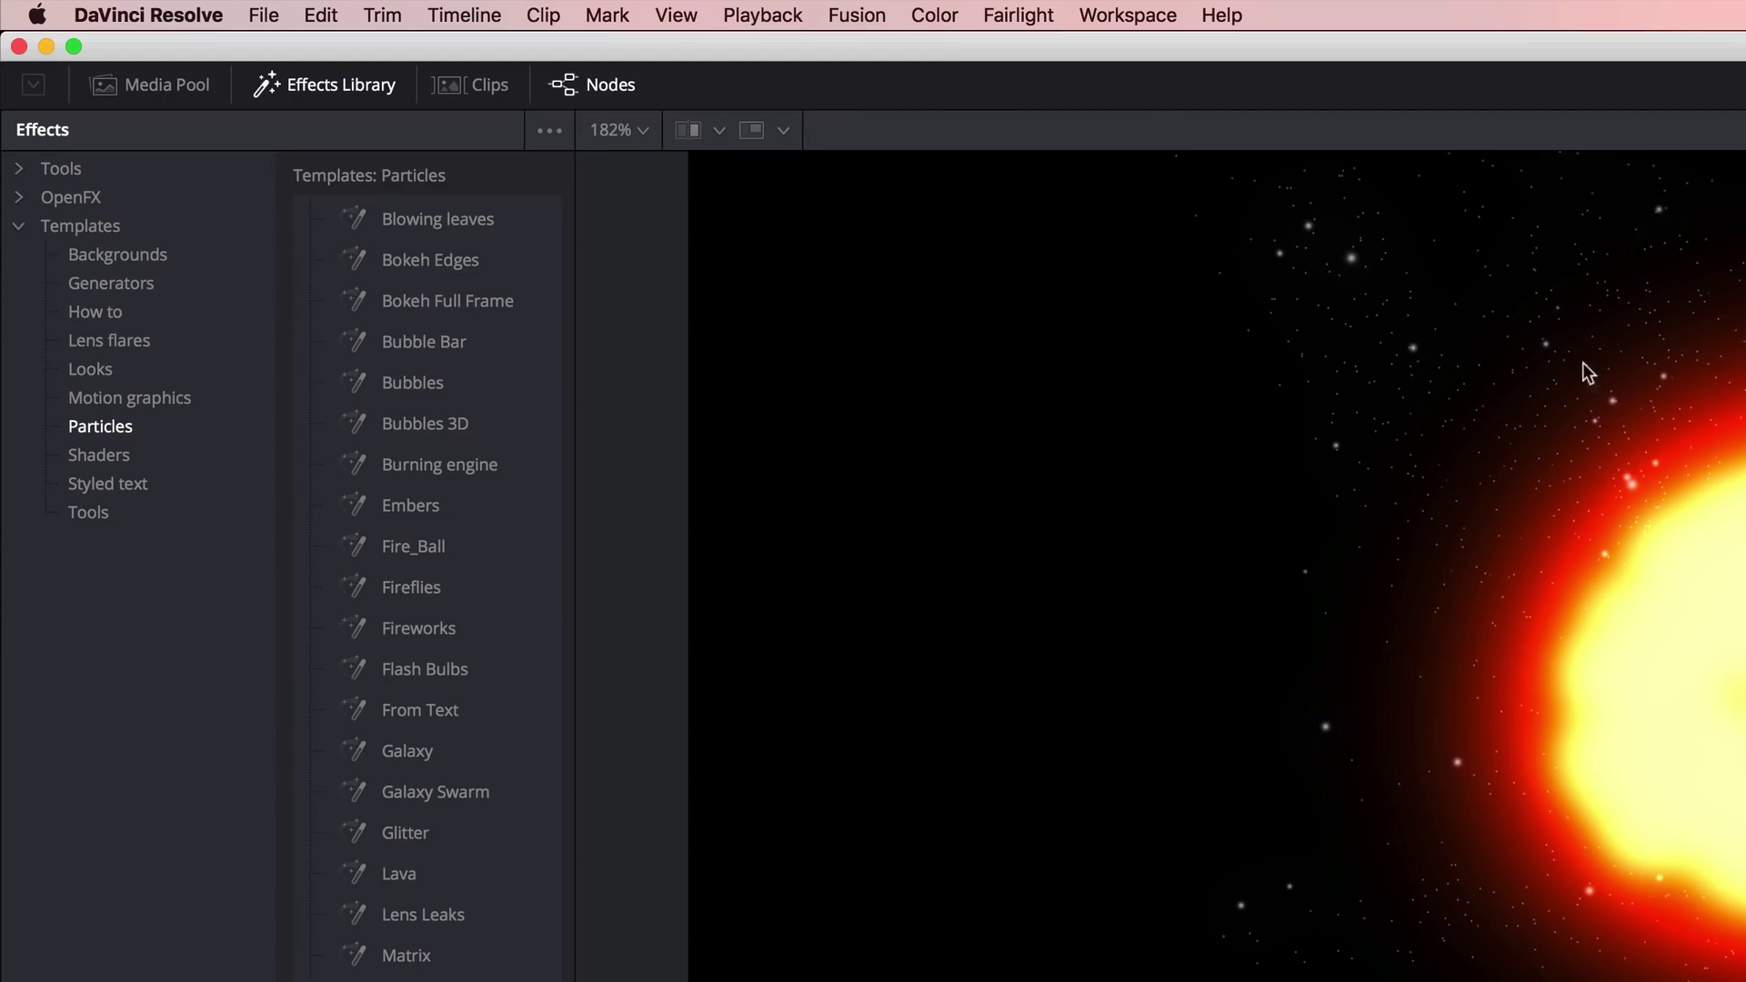
Render Fire_Ball through Saver1 to fireball.exr and insert a ResolveFX Light Glow into the chain
left_click(871, 18)
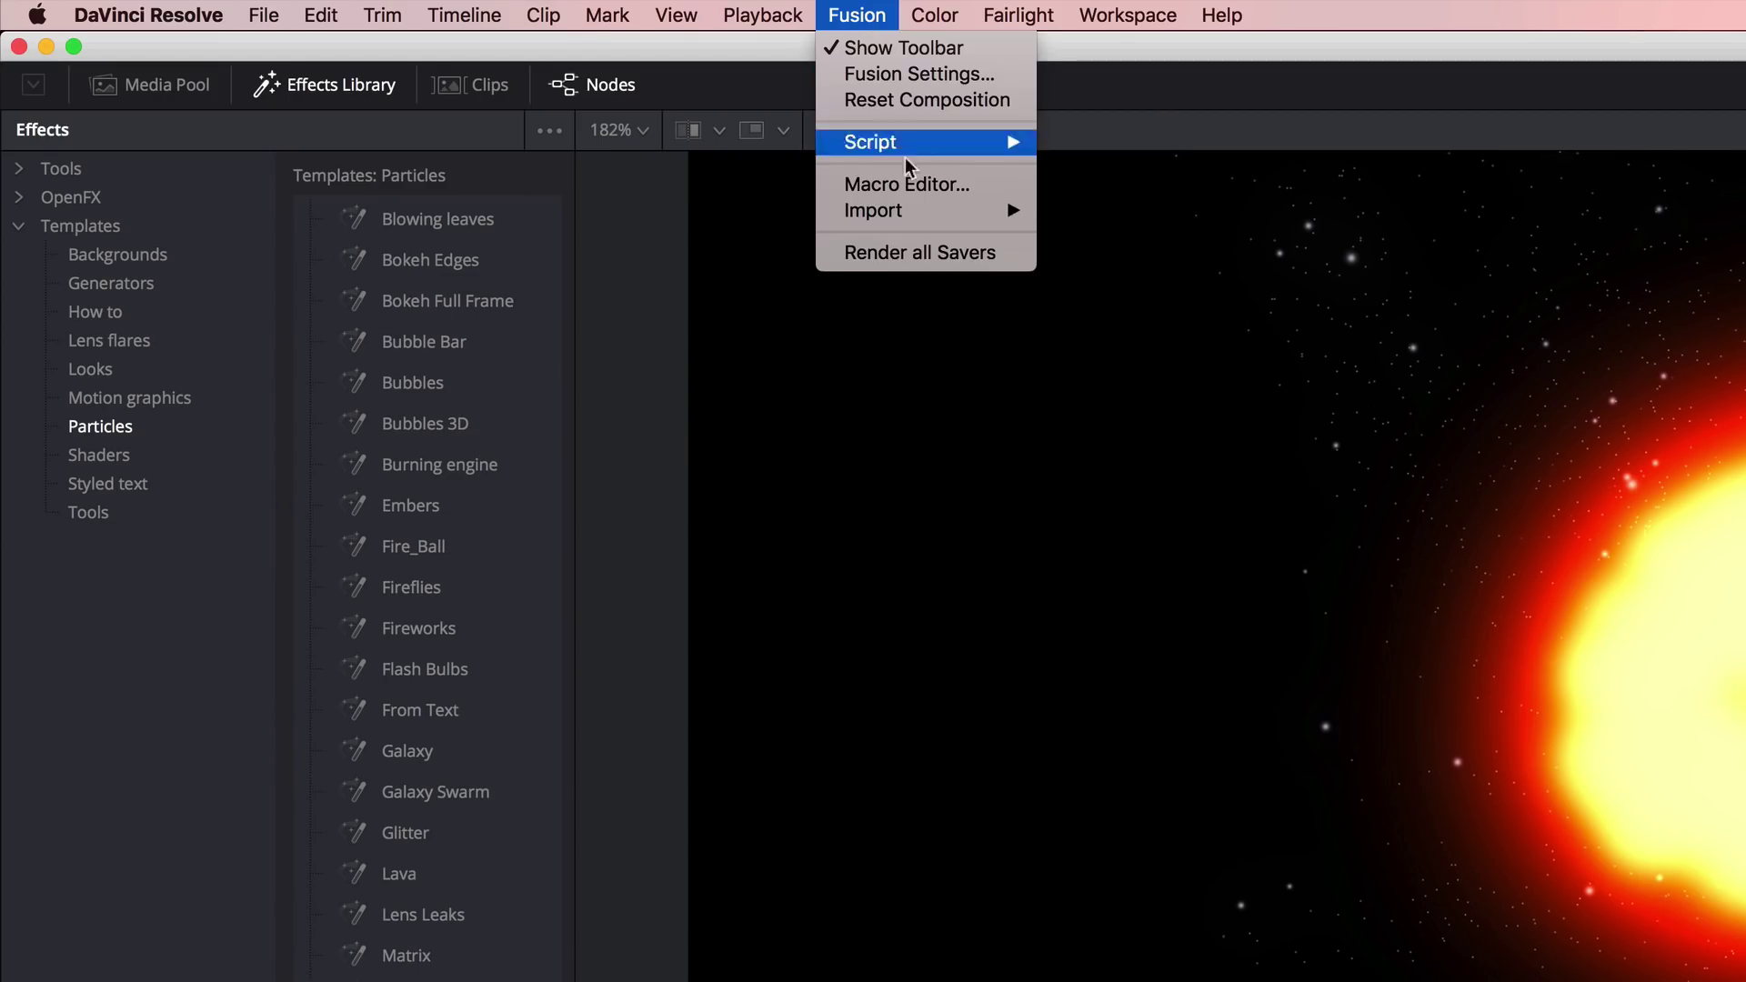
left_click(905, 254)
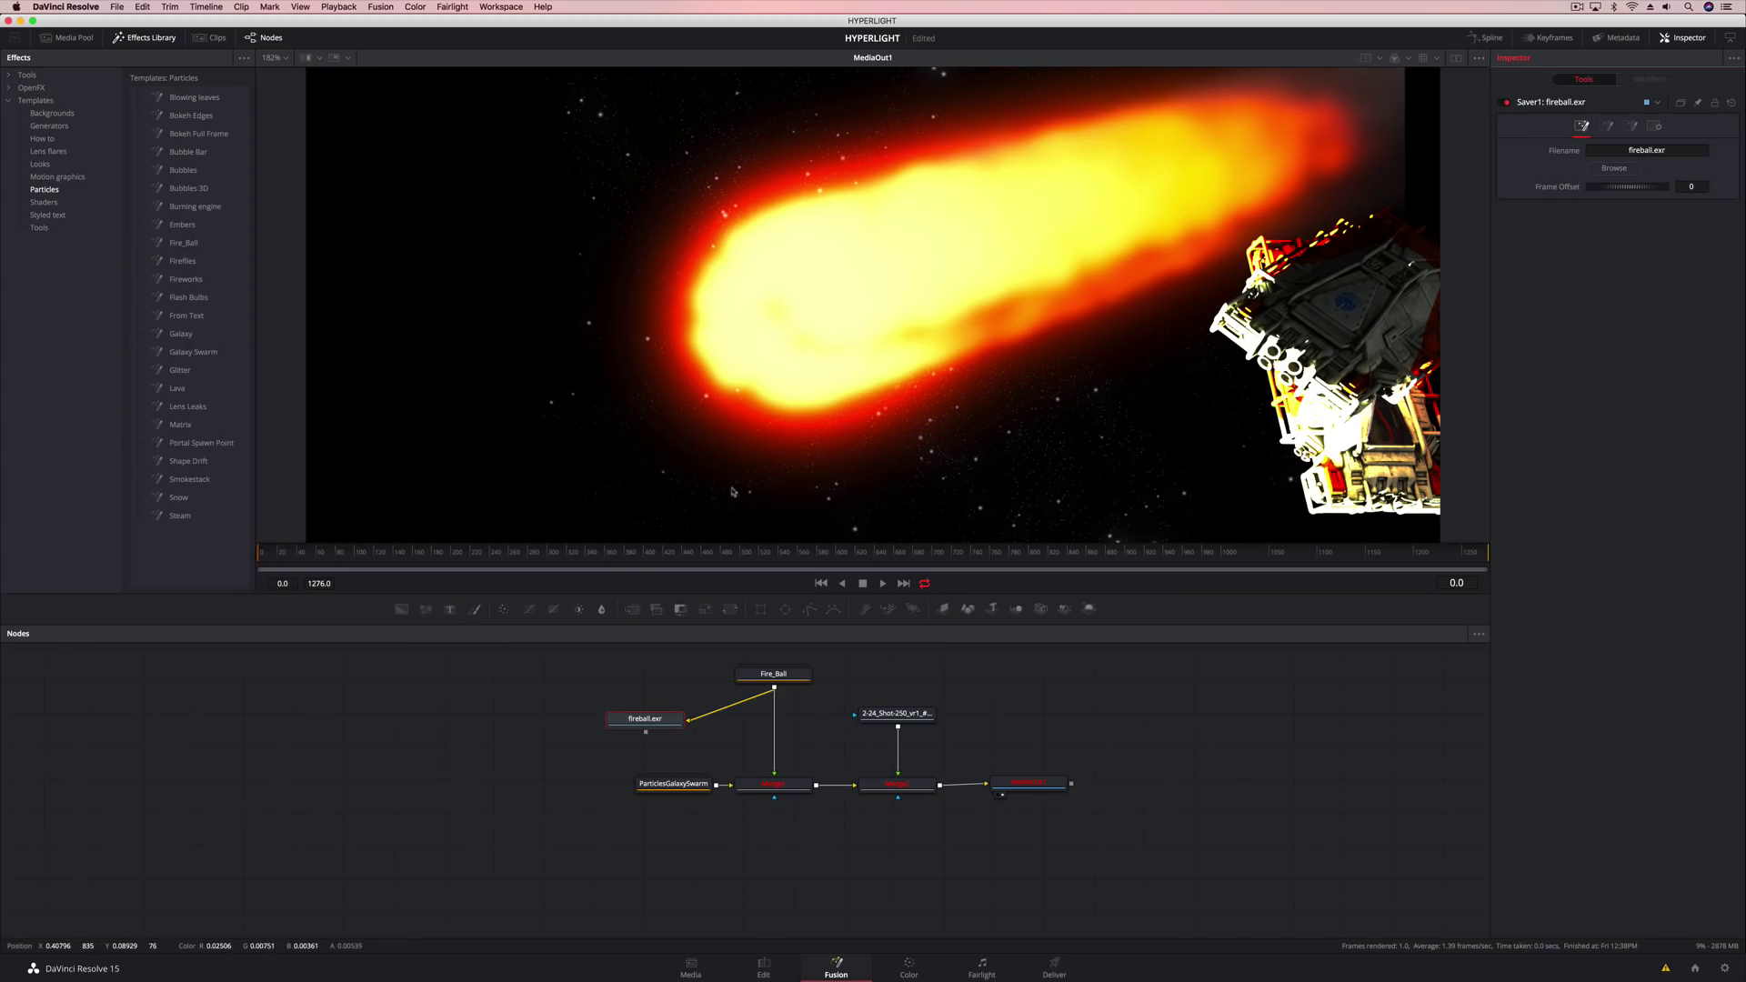
left_click(8, 101)
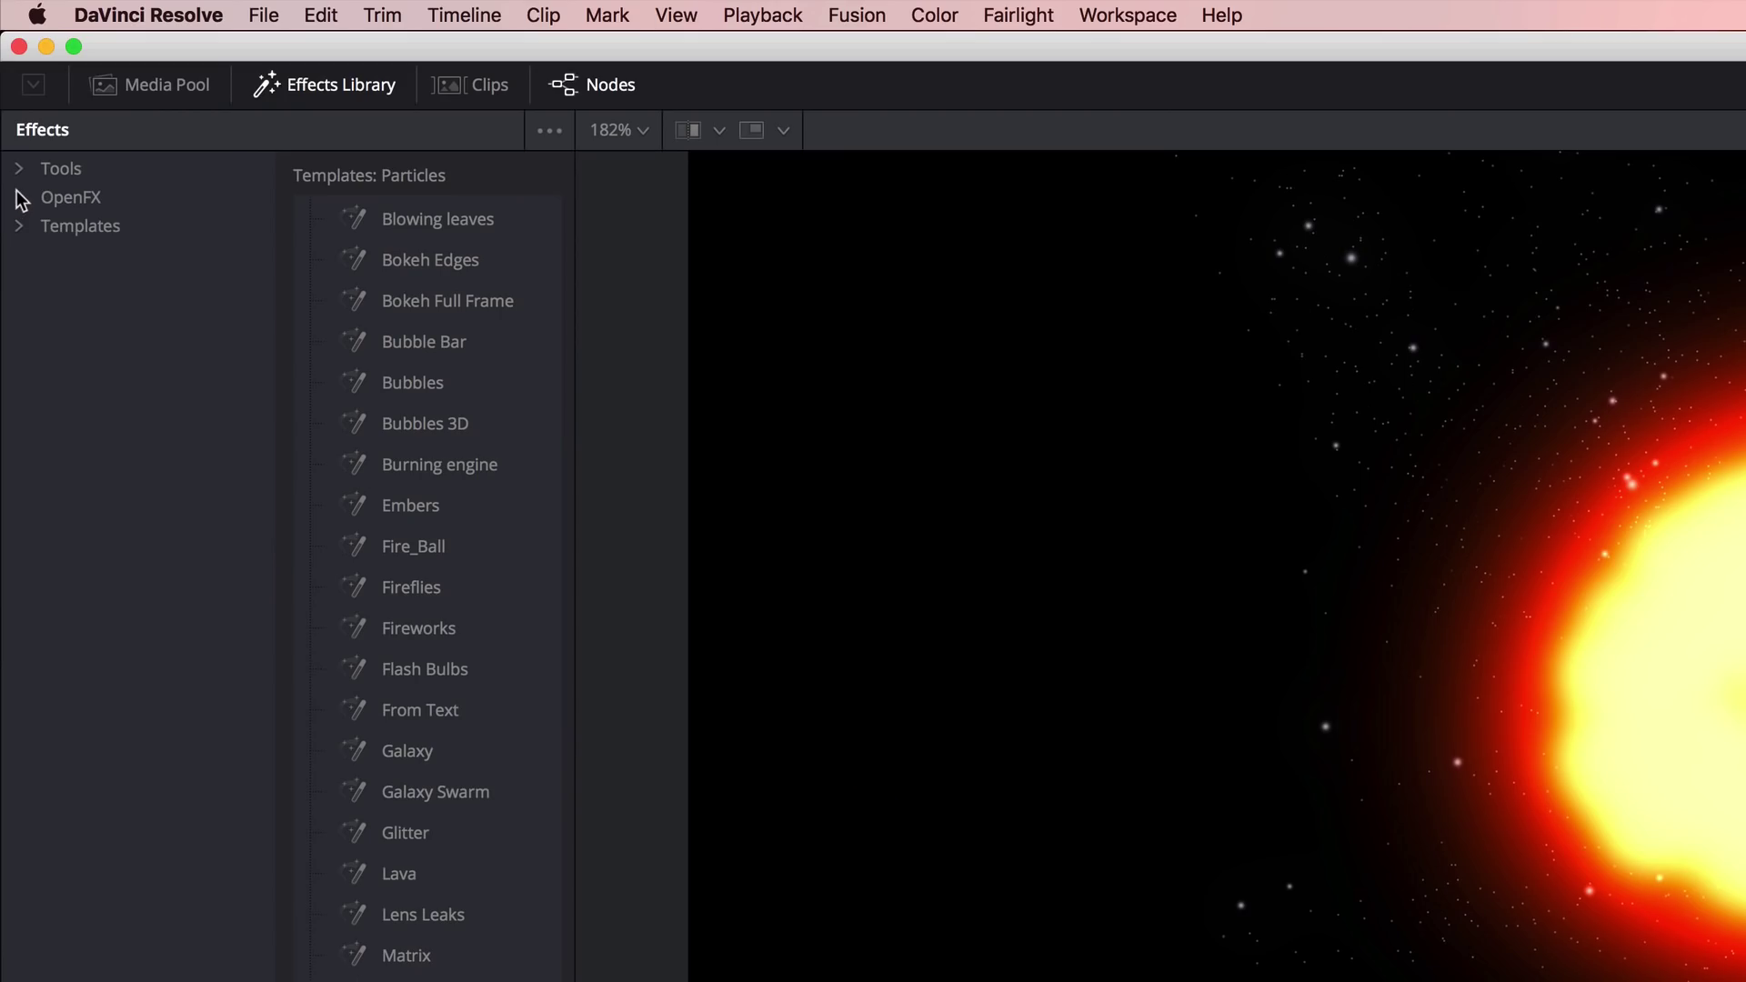
left_click(8, 87)
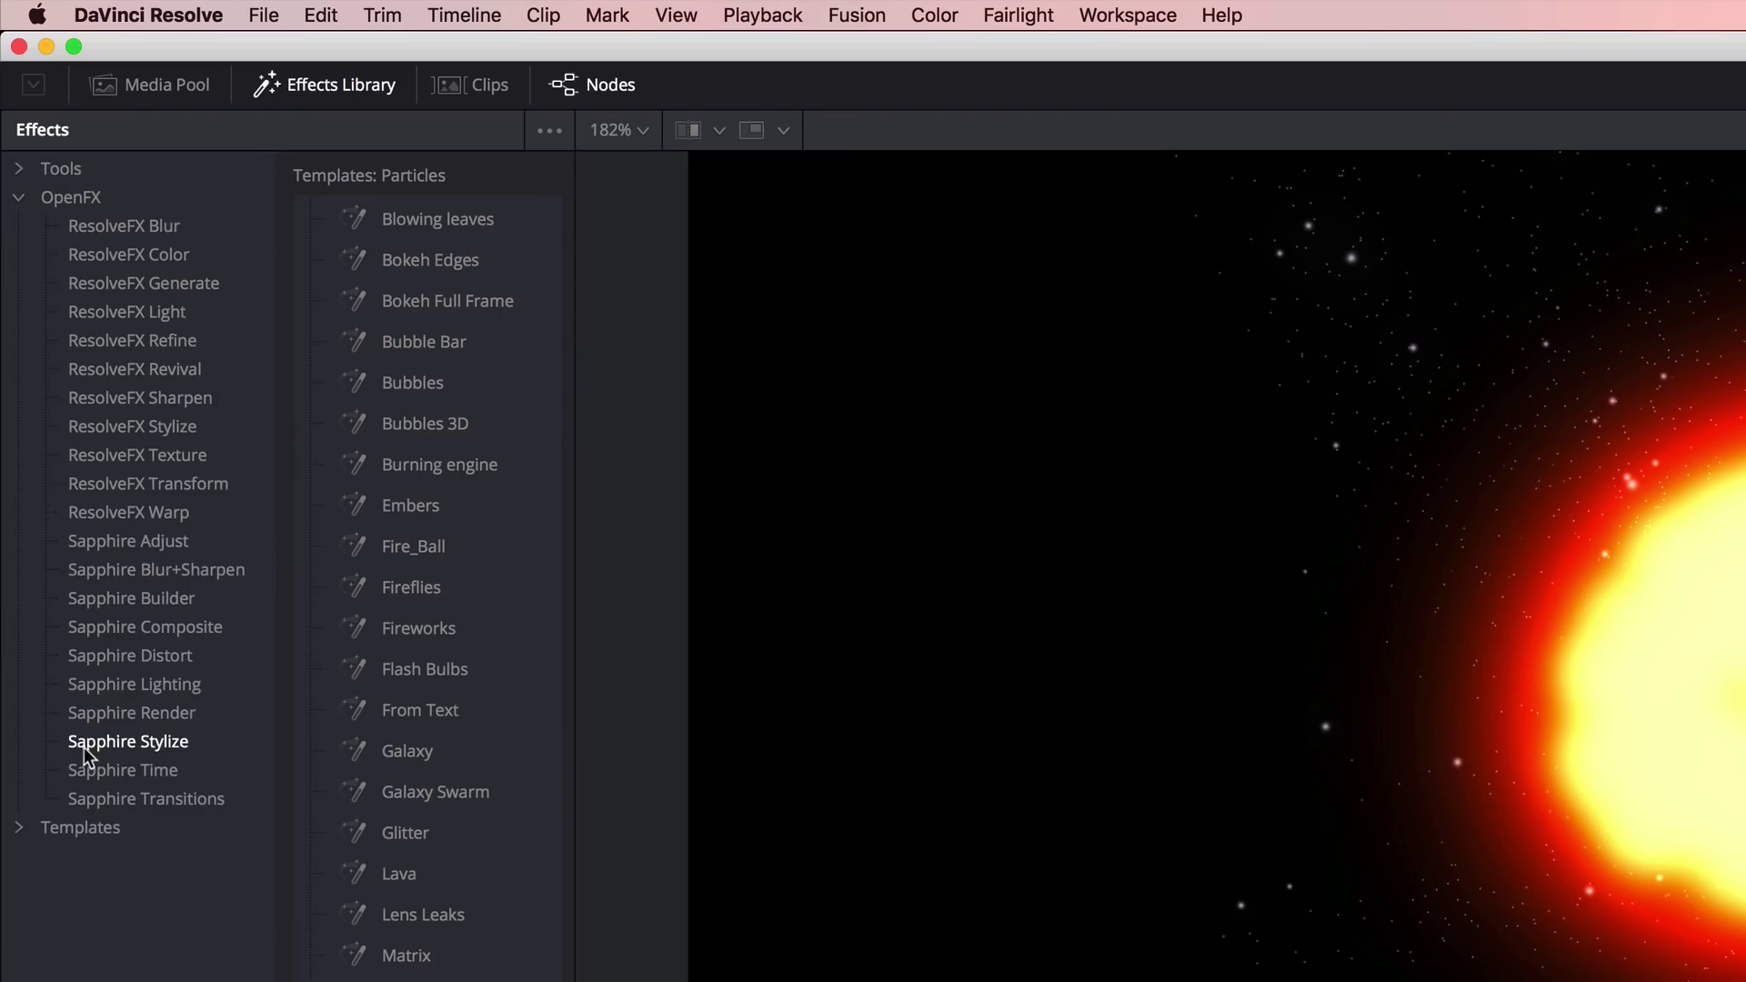
left_click(141, 318)
left_click_drag(401, 260, 974, 643)
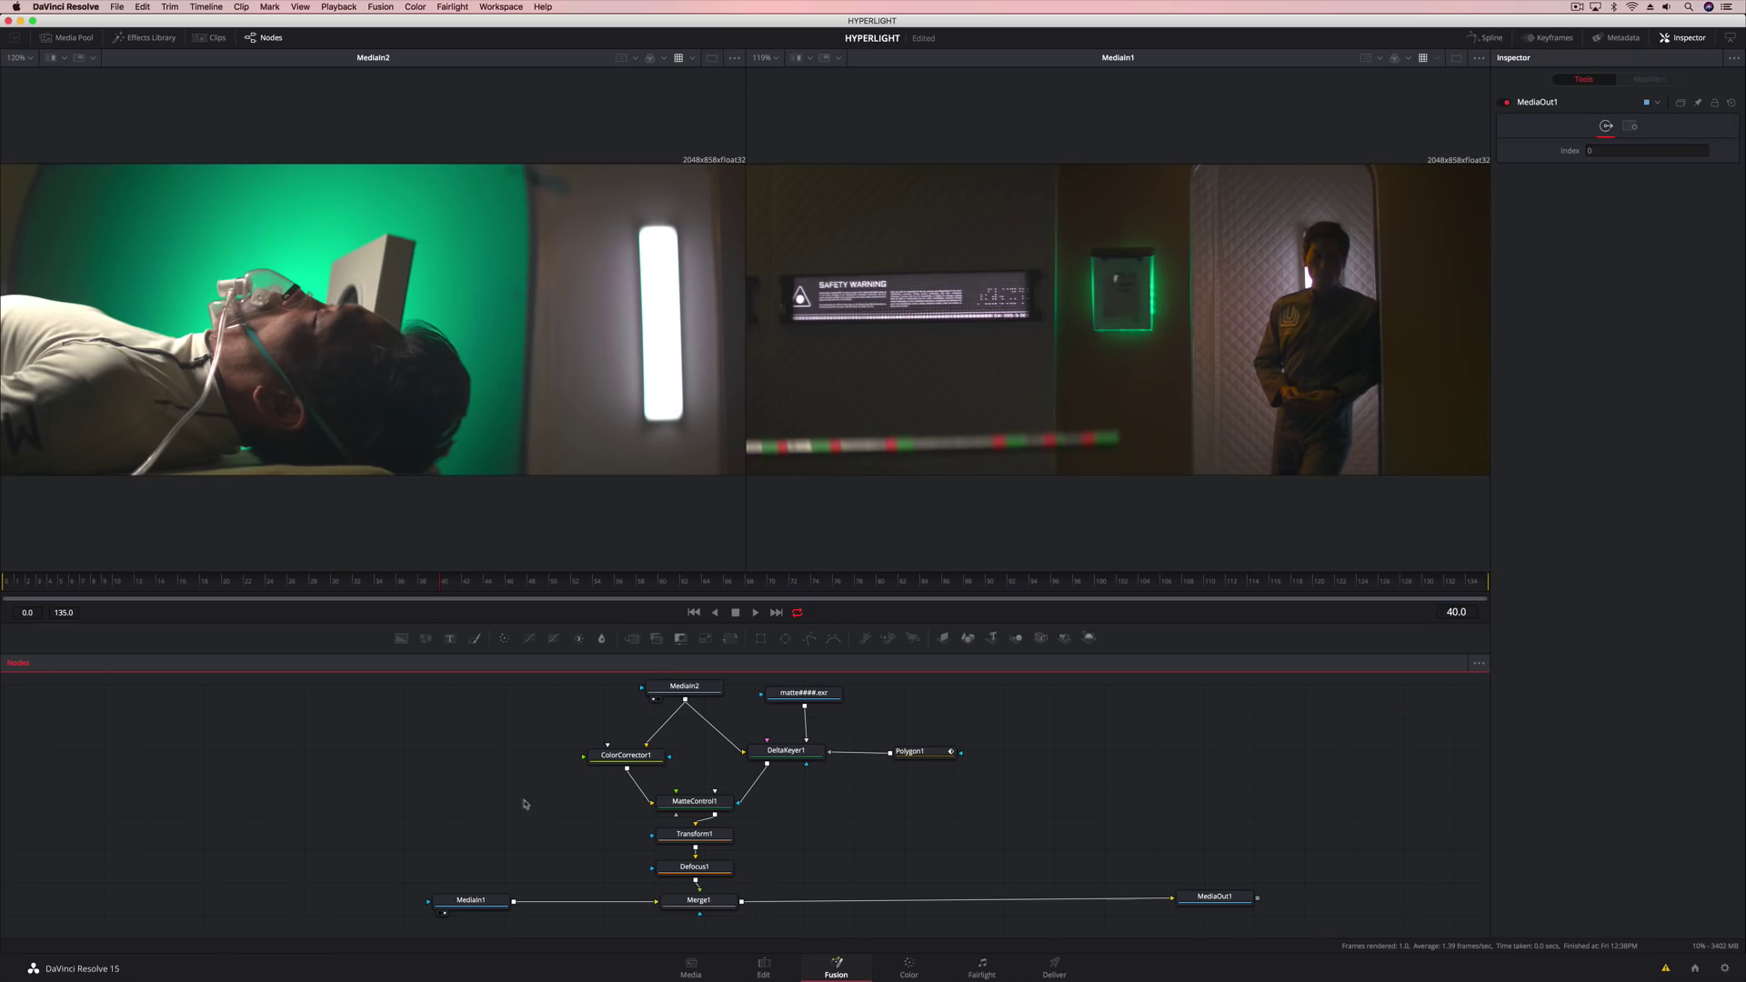
Review the colour science options in the project's Color Management settings
left_click(117, 7)
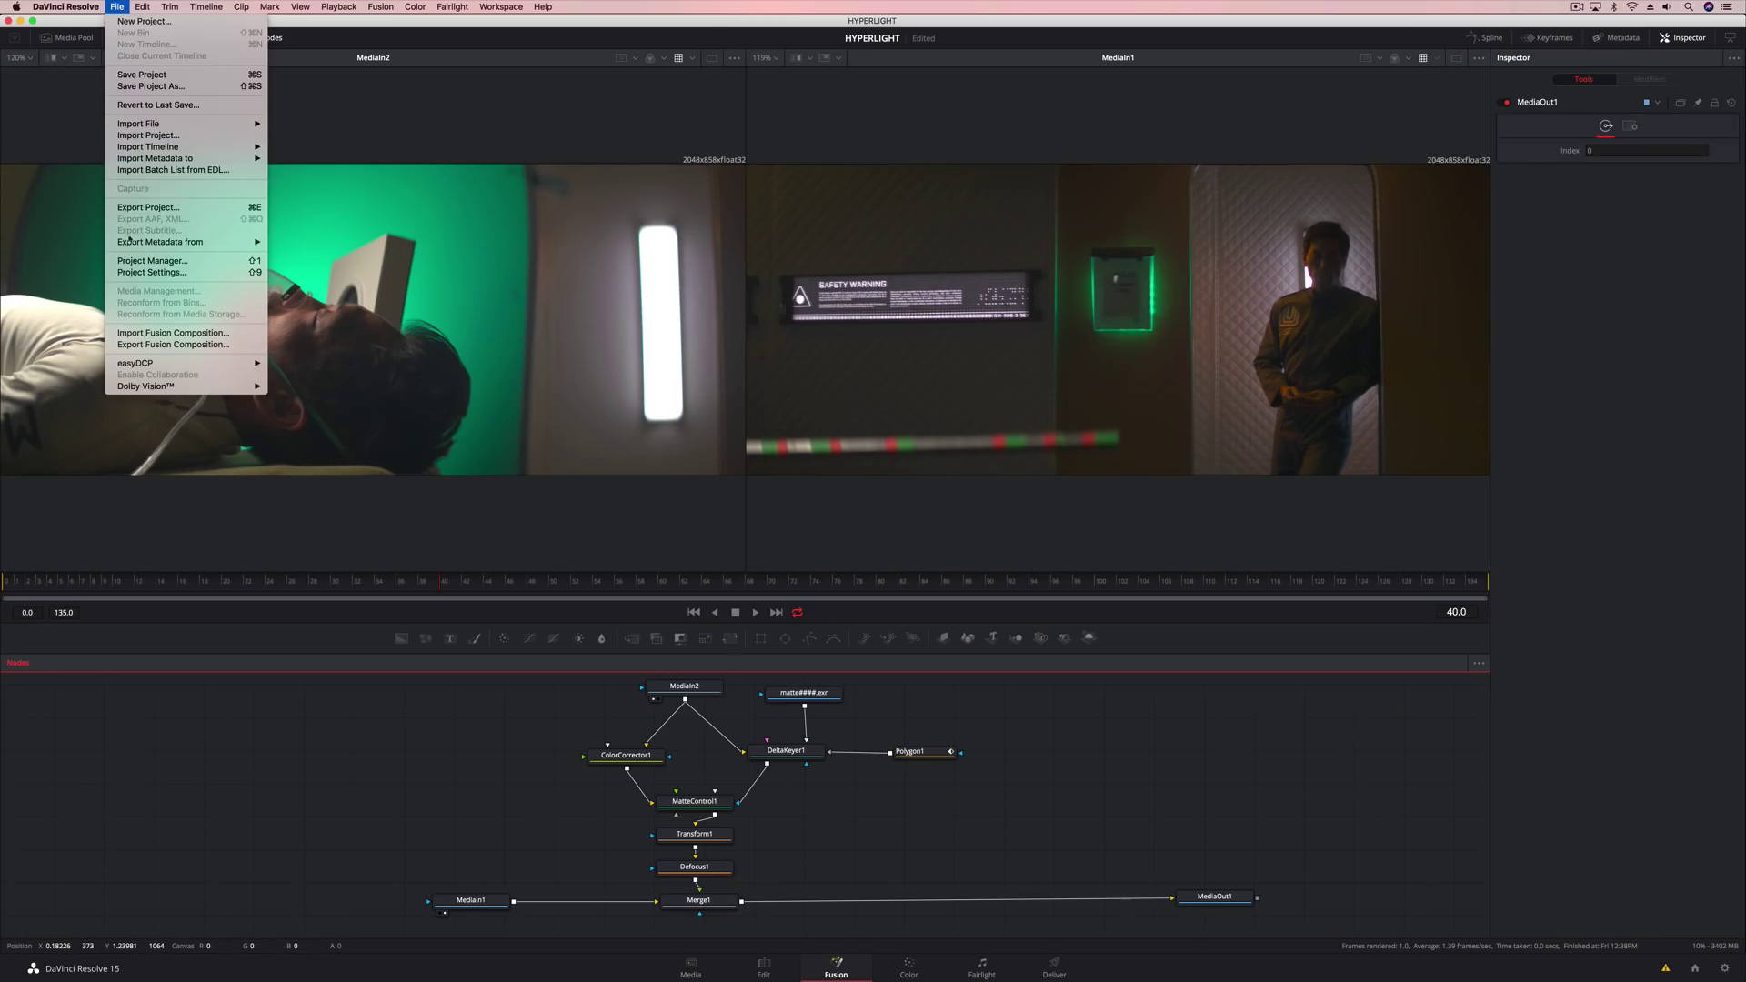
left_click(129, 273)
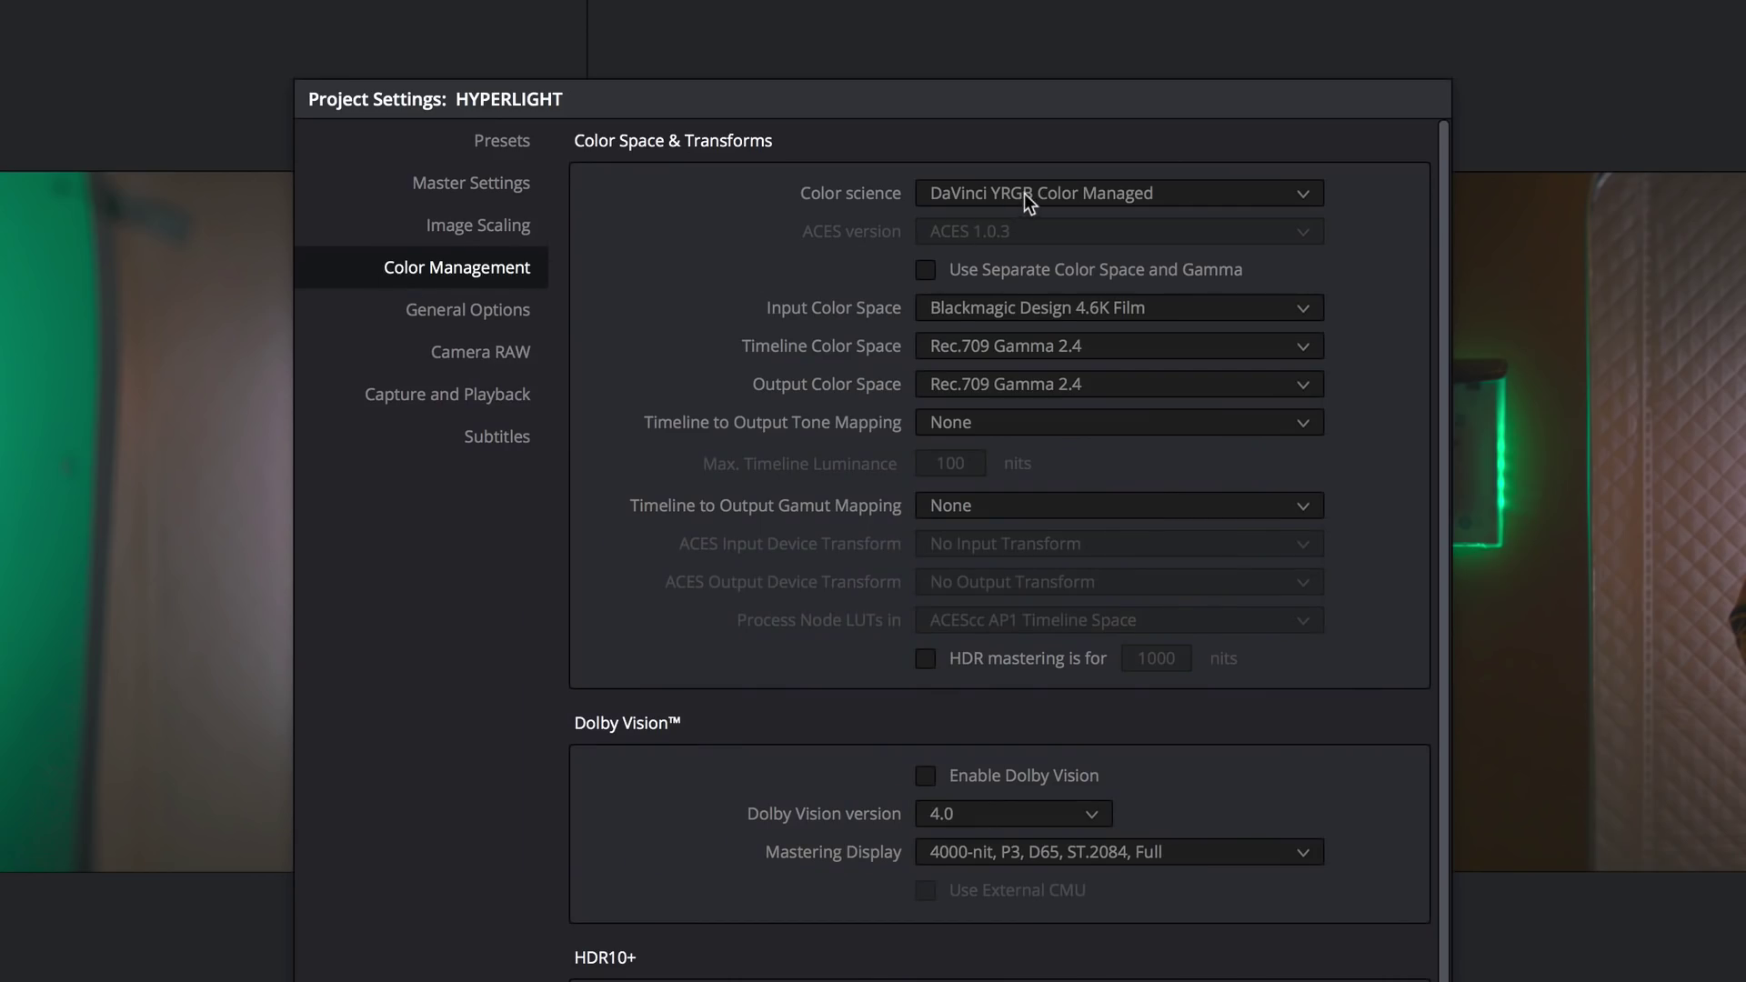
left_click(1026, 194)
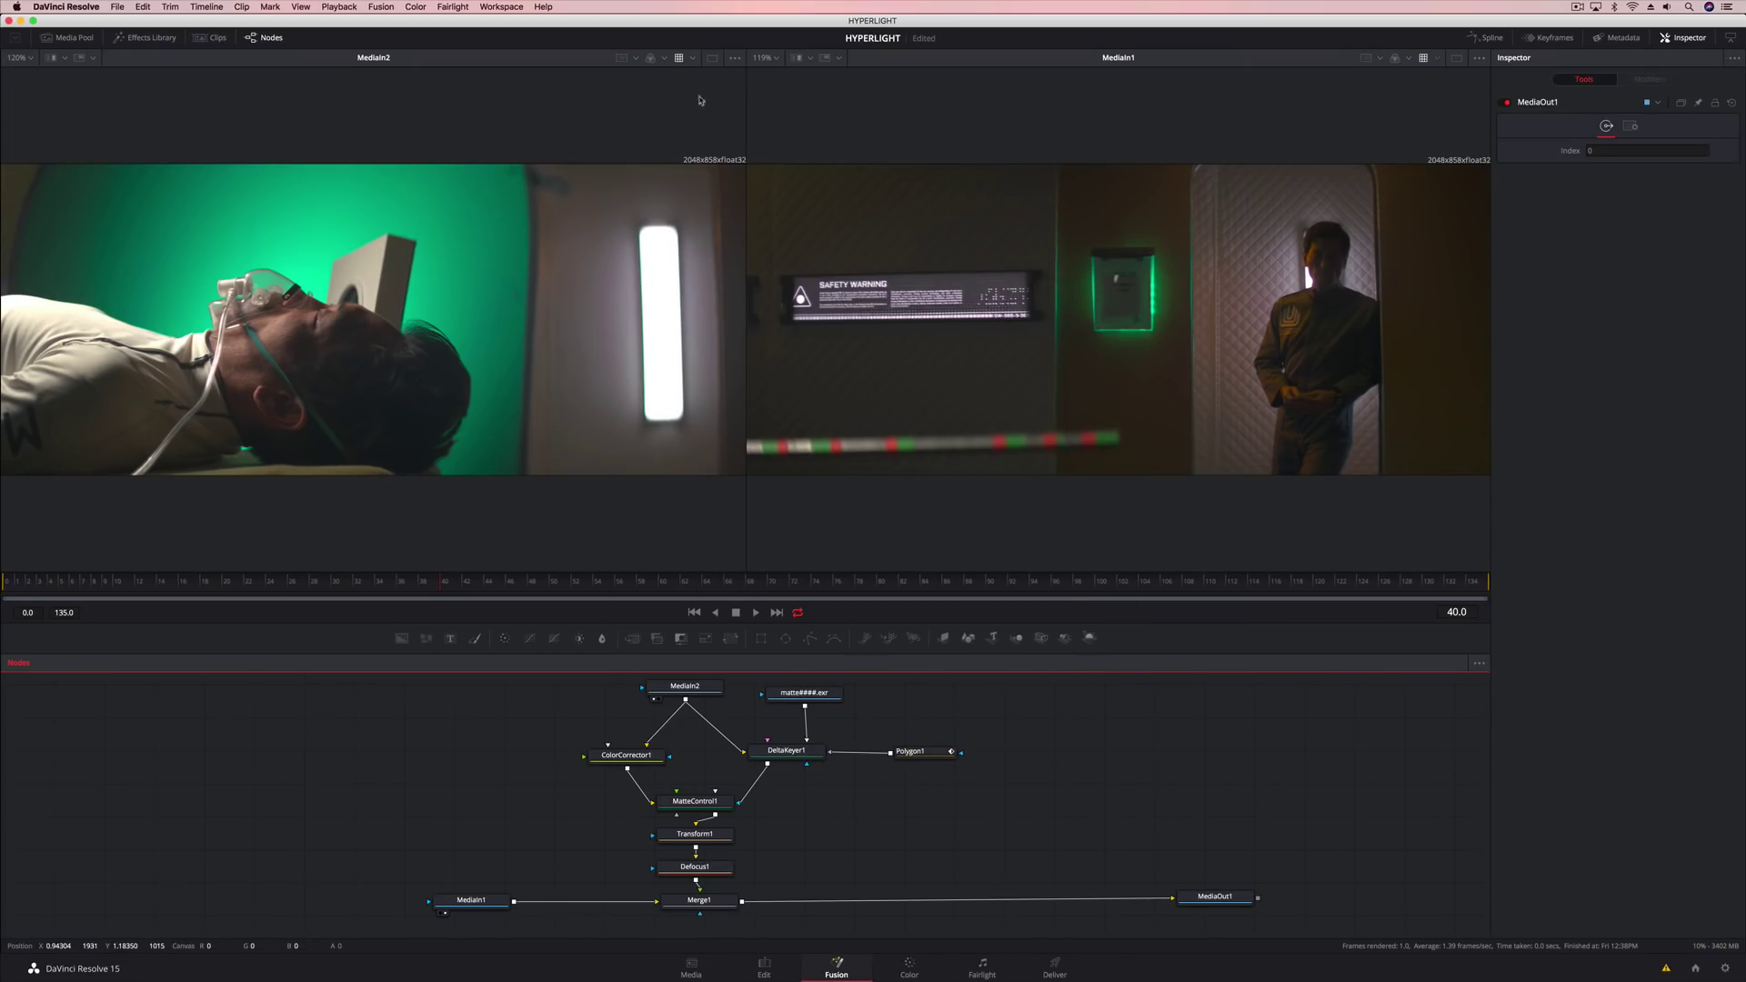
Toggle the viewer LUT on and off for the MediaIn2 and MediaIn1 viewers
left_click(678, 59)
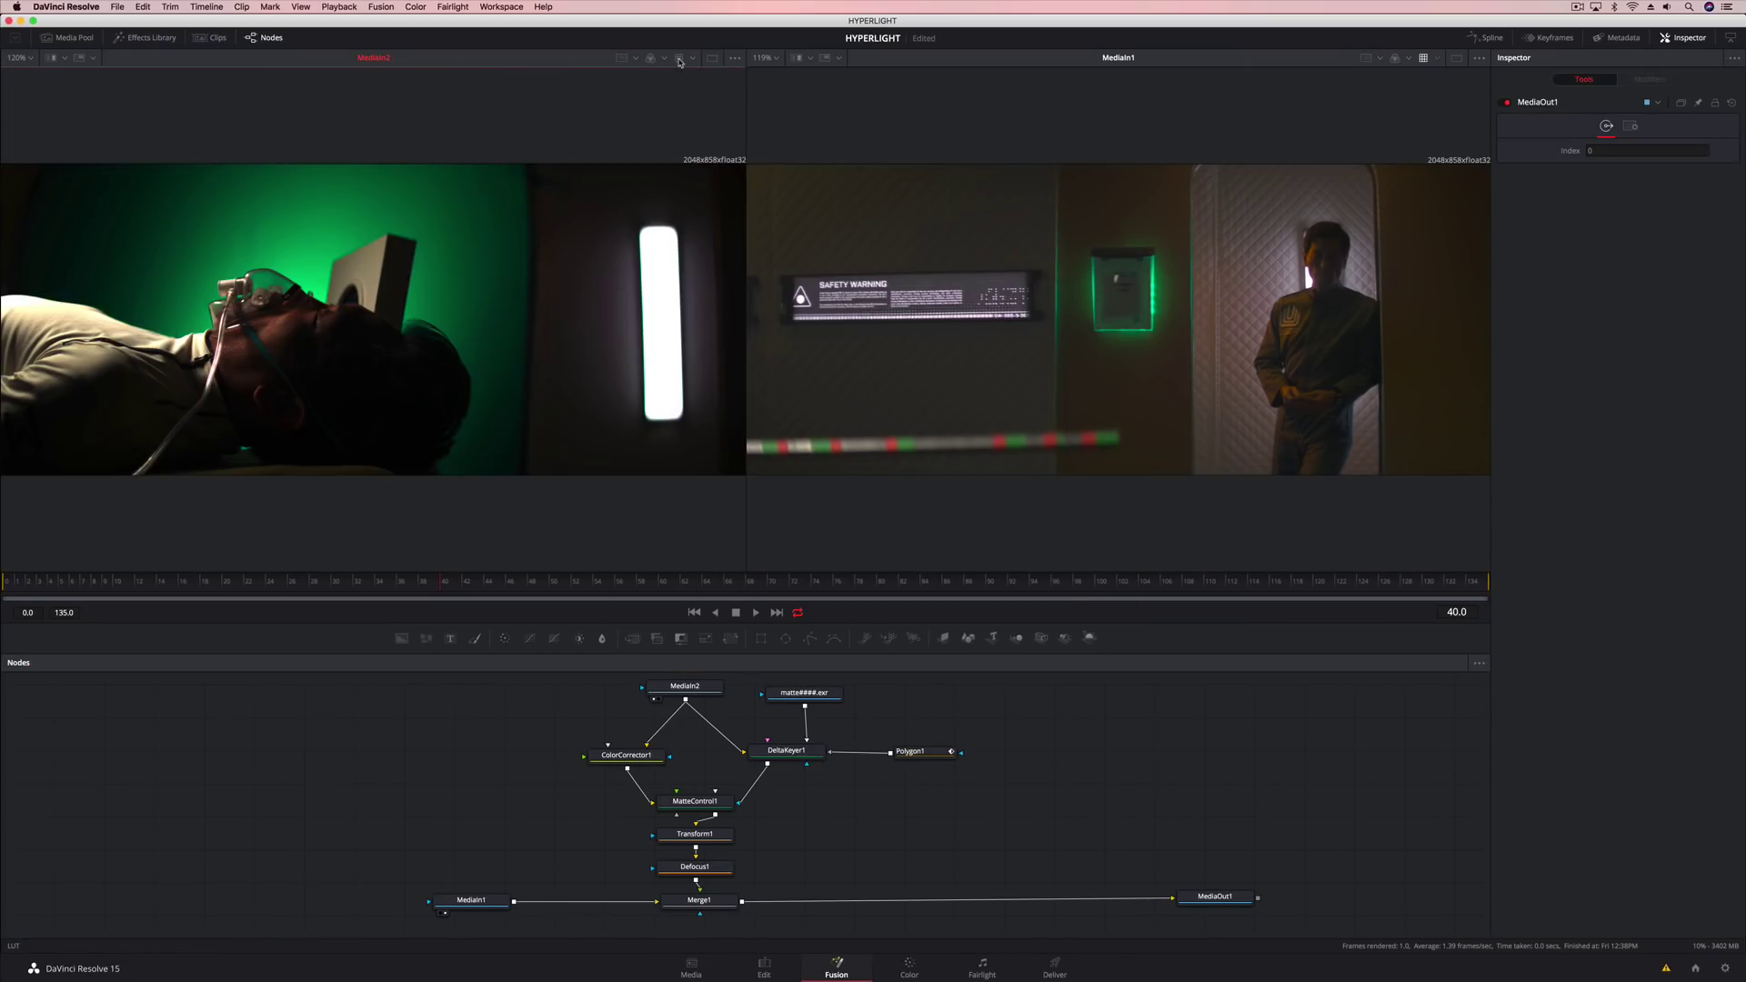
left_click(678, 60)
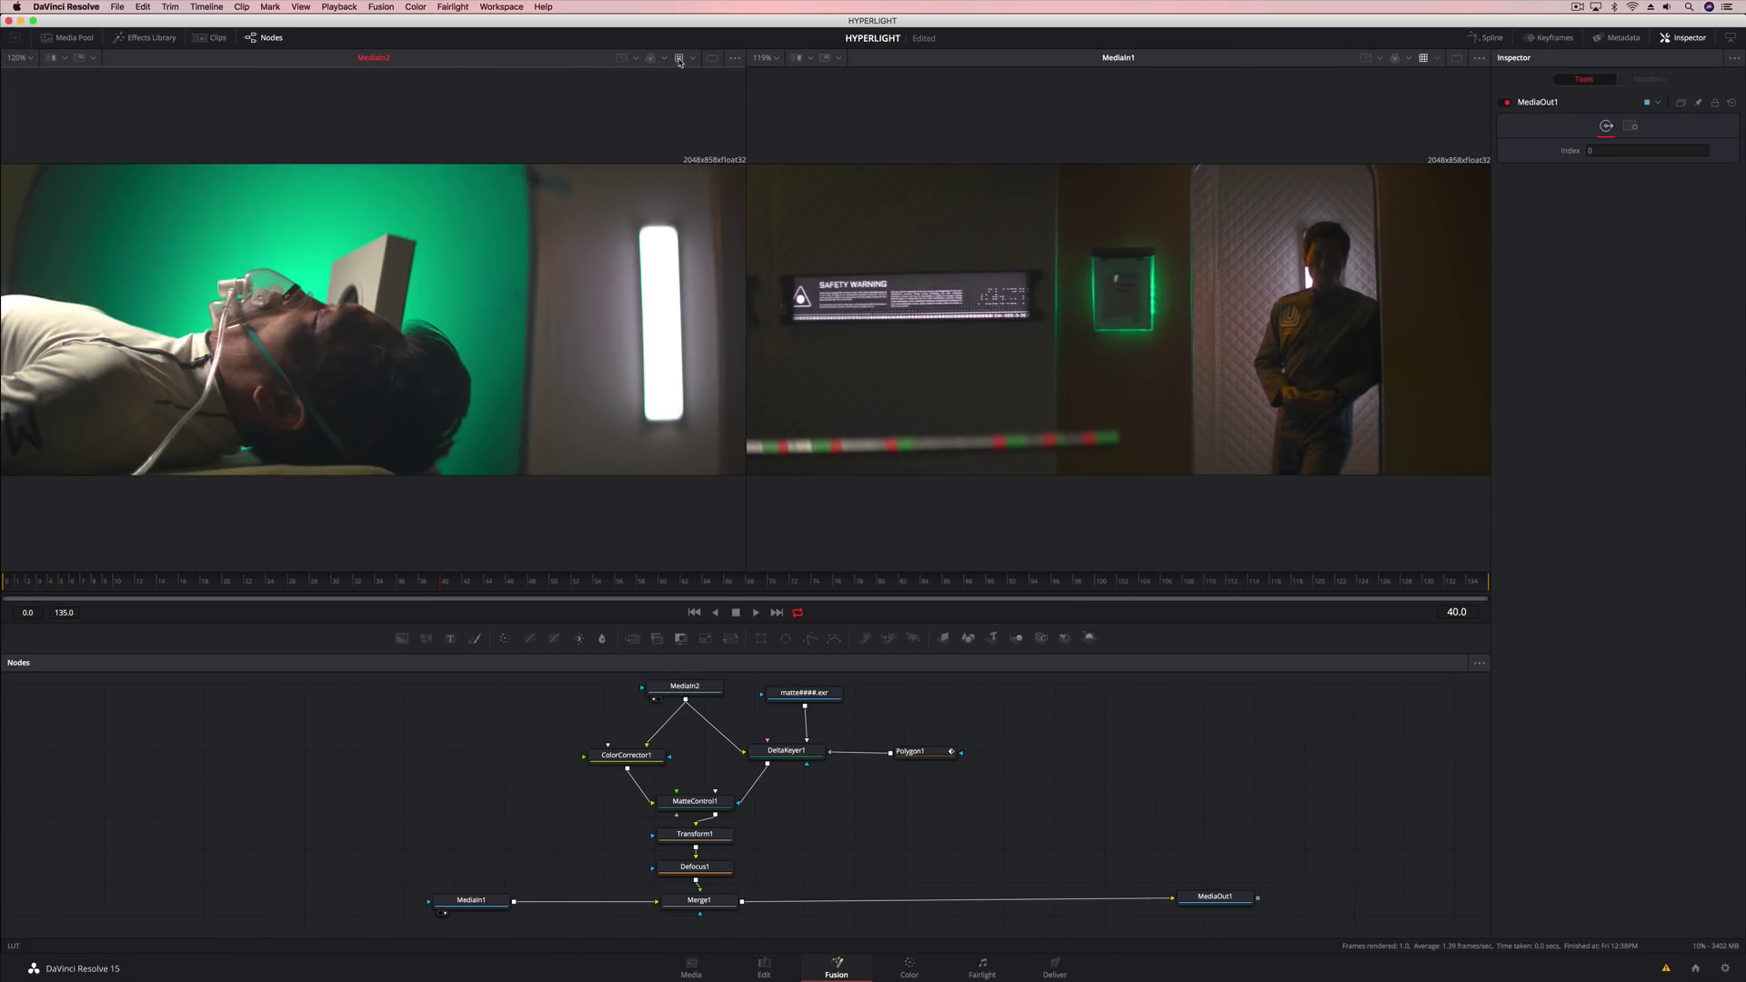
left_click(1423, 58)
left_click(1423, 59)
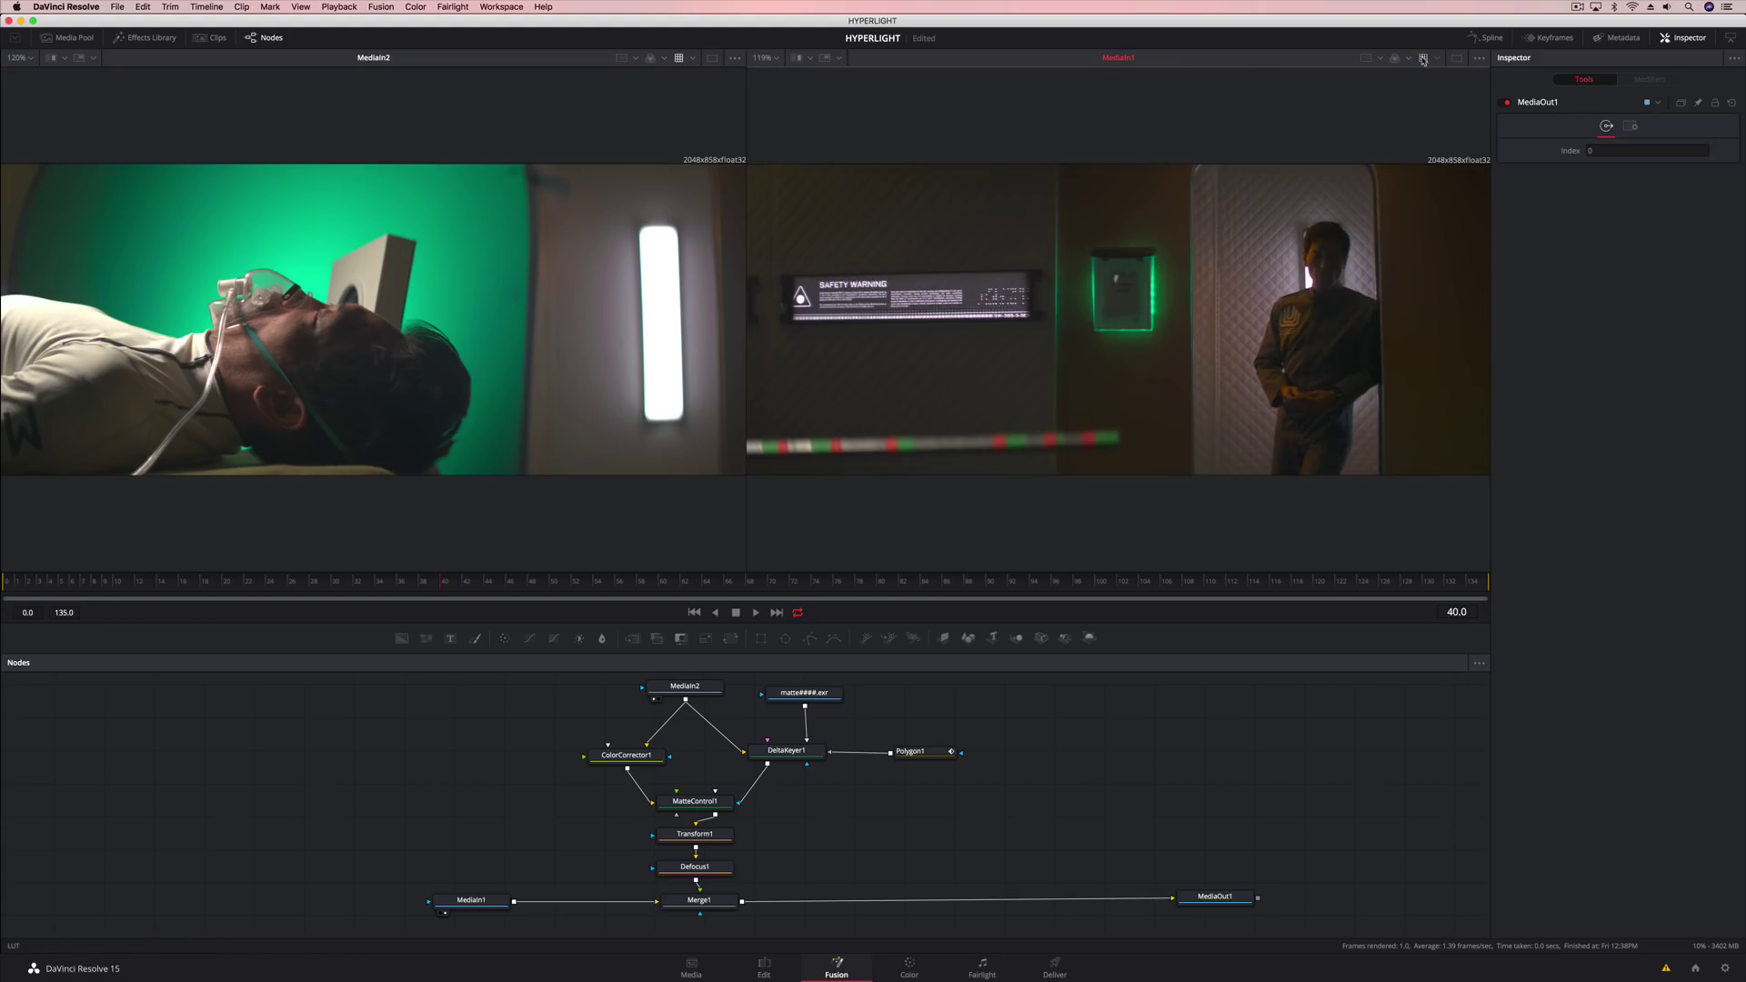
Show the MediaOut1 composite in the right viewer, then switch to the Color page
left_click(1220, 902)
key("2")
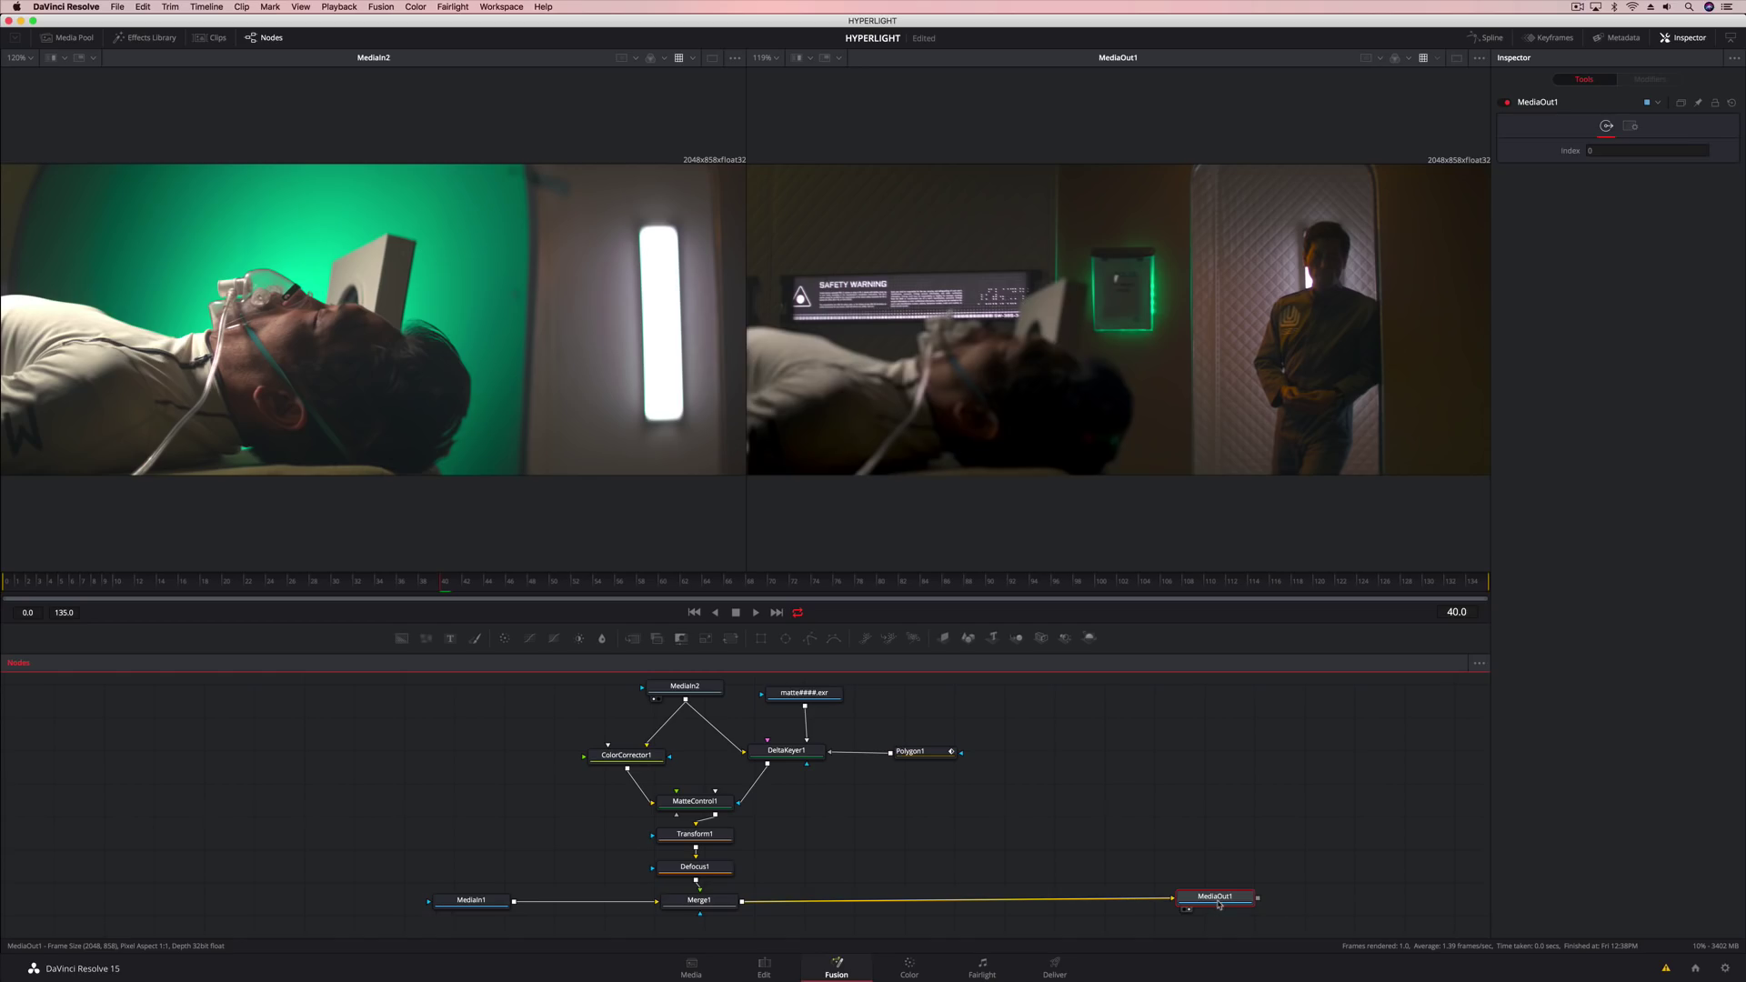
left_click(908, 967)
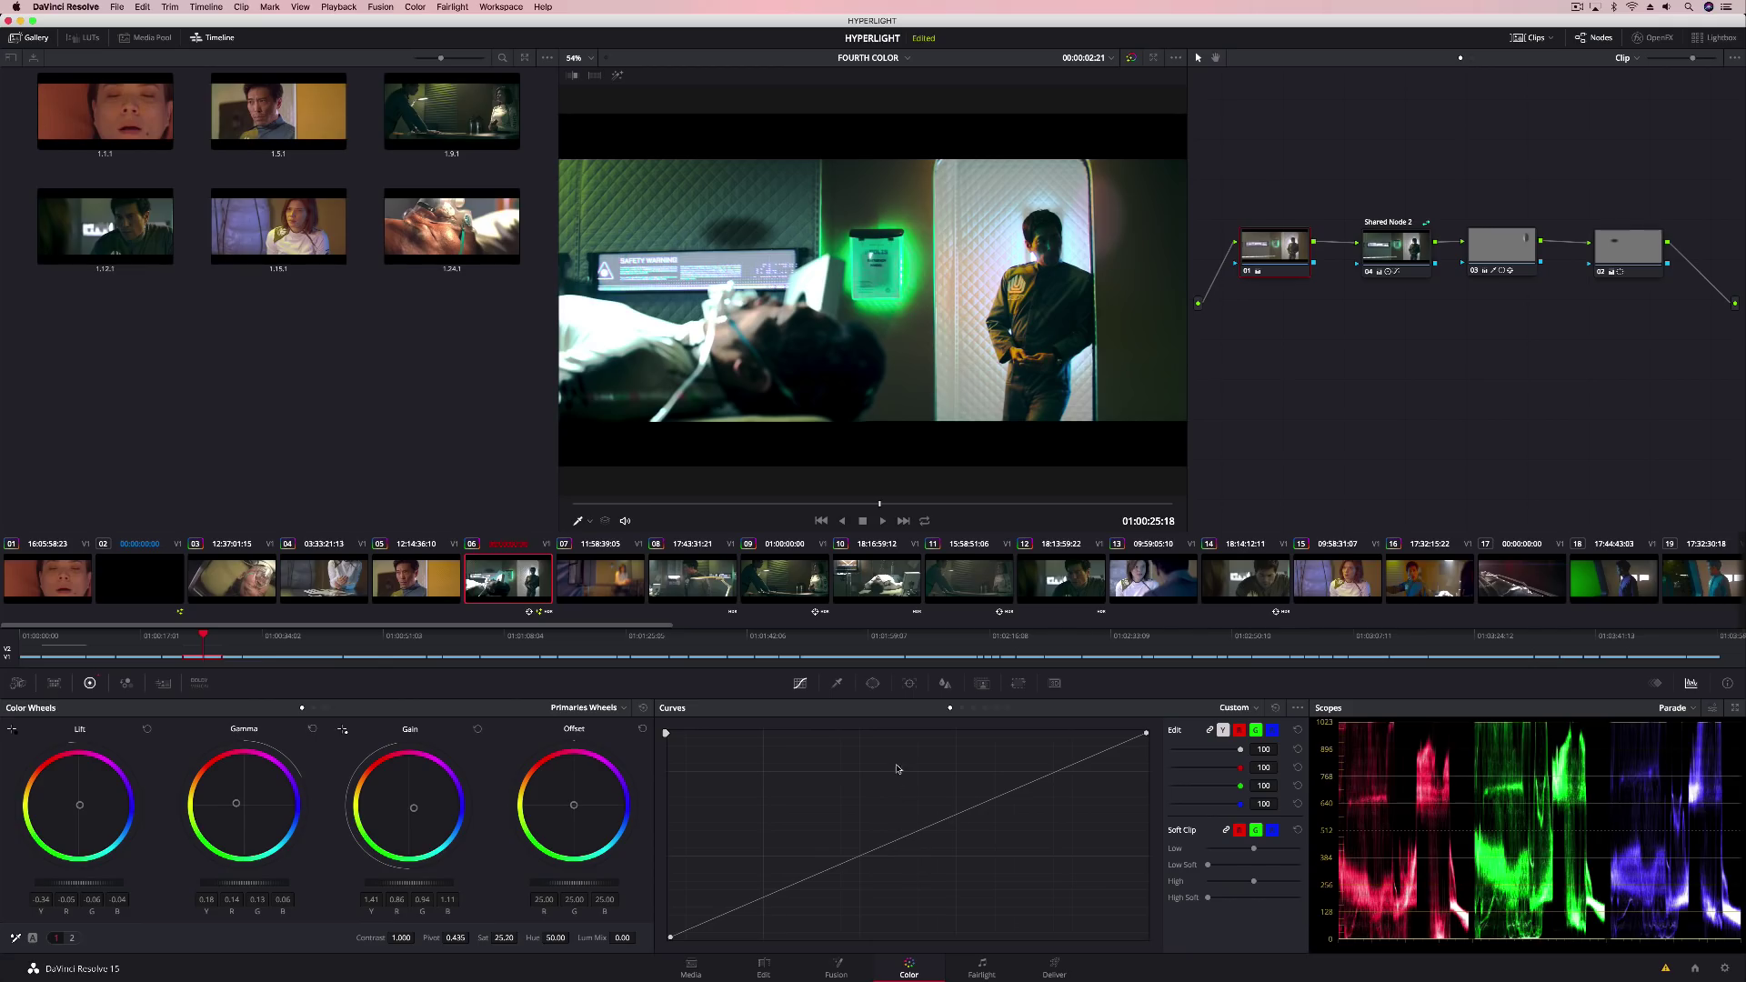
Convert clip 10's Shared Node 2 into a regular corrector and nudge a point on its curve
left_click(886, 582)
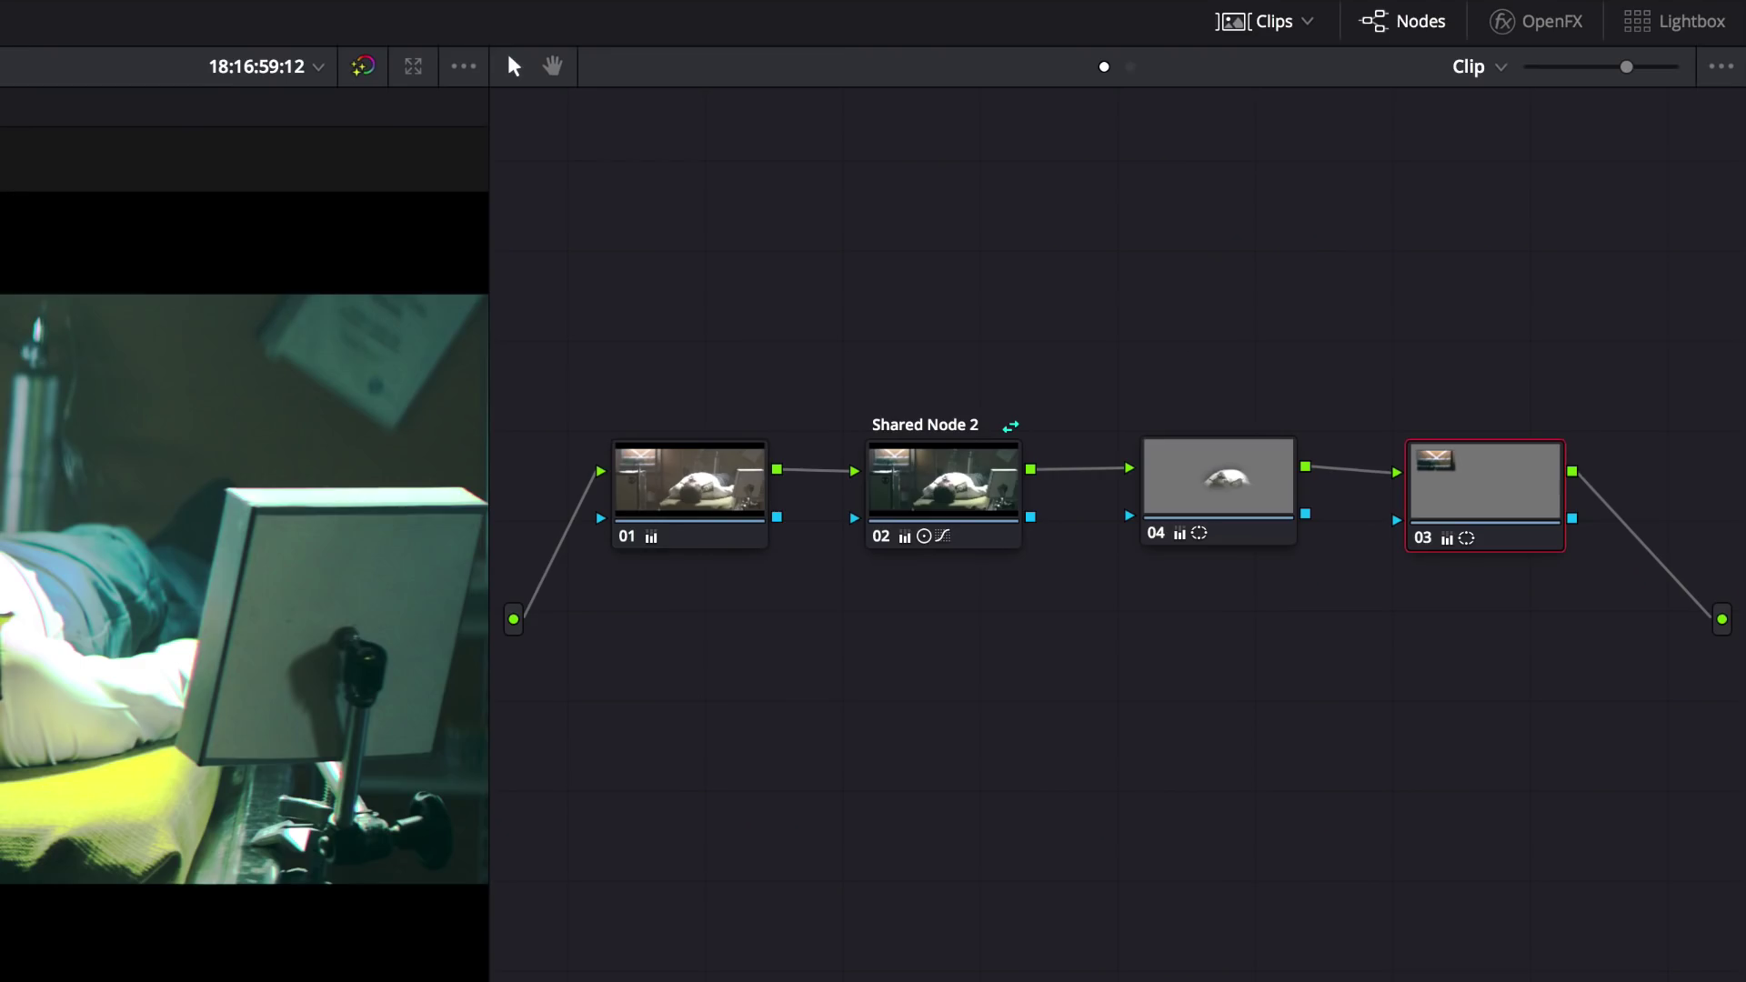
right_click(912, 498)
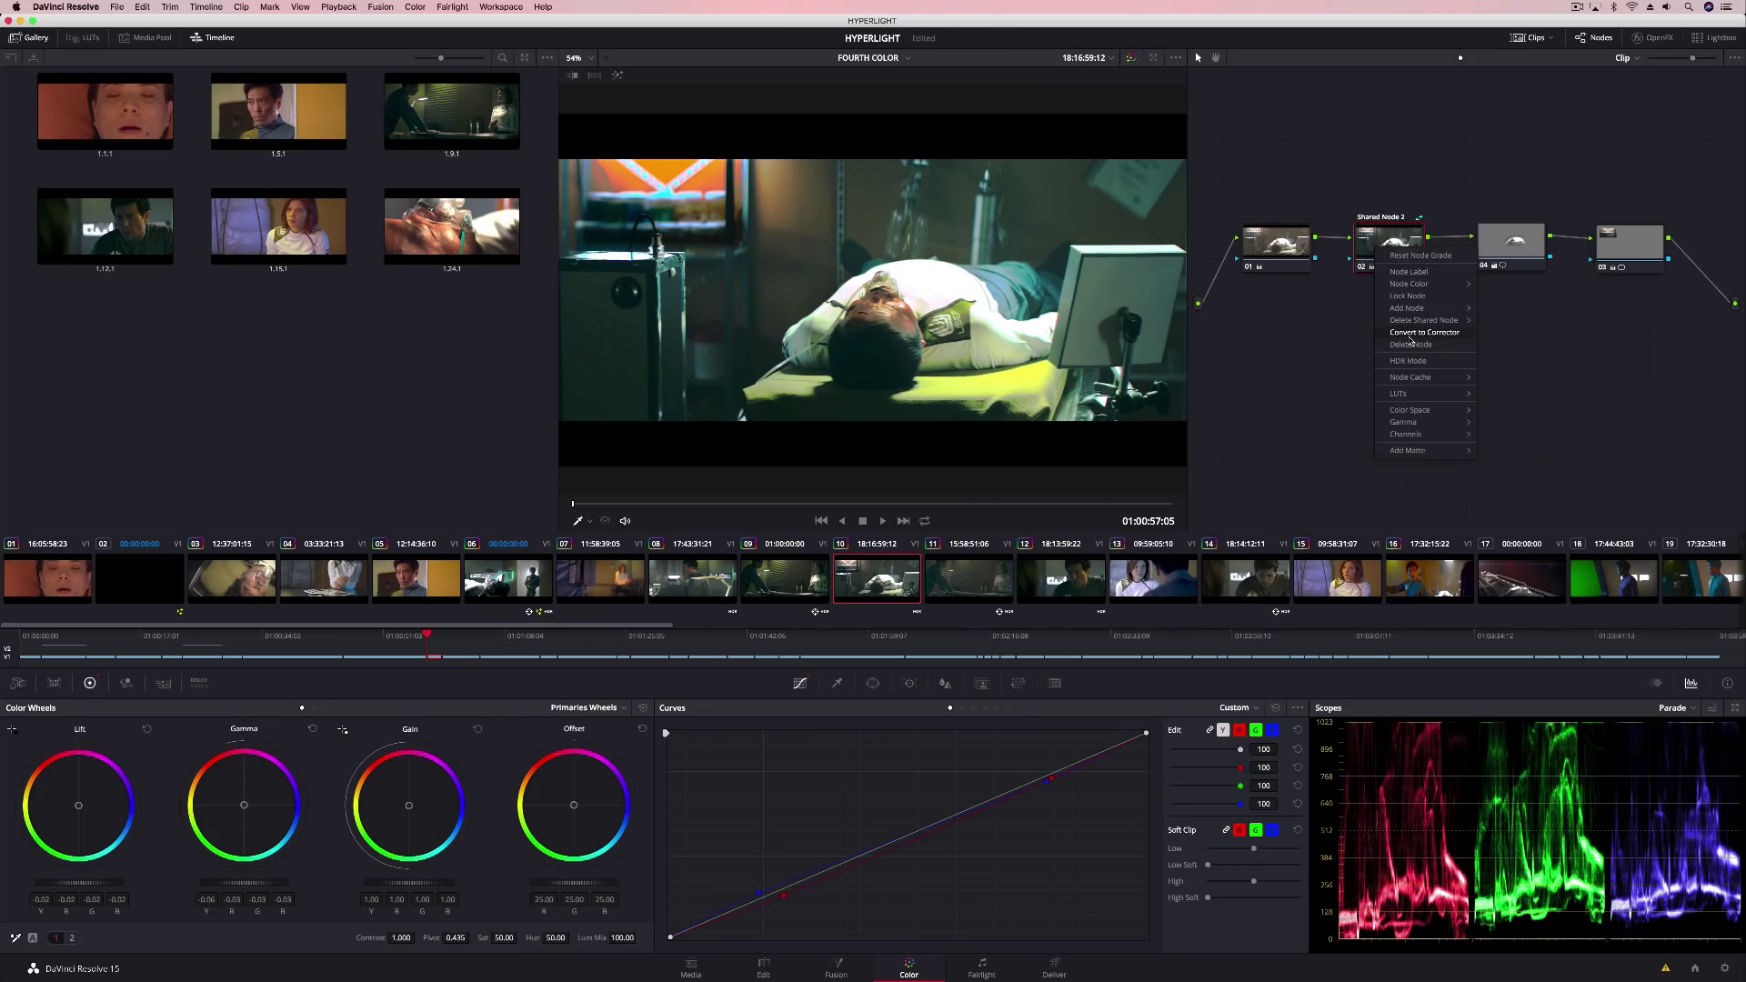
left_click(991, 686)
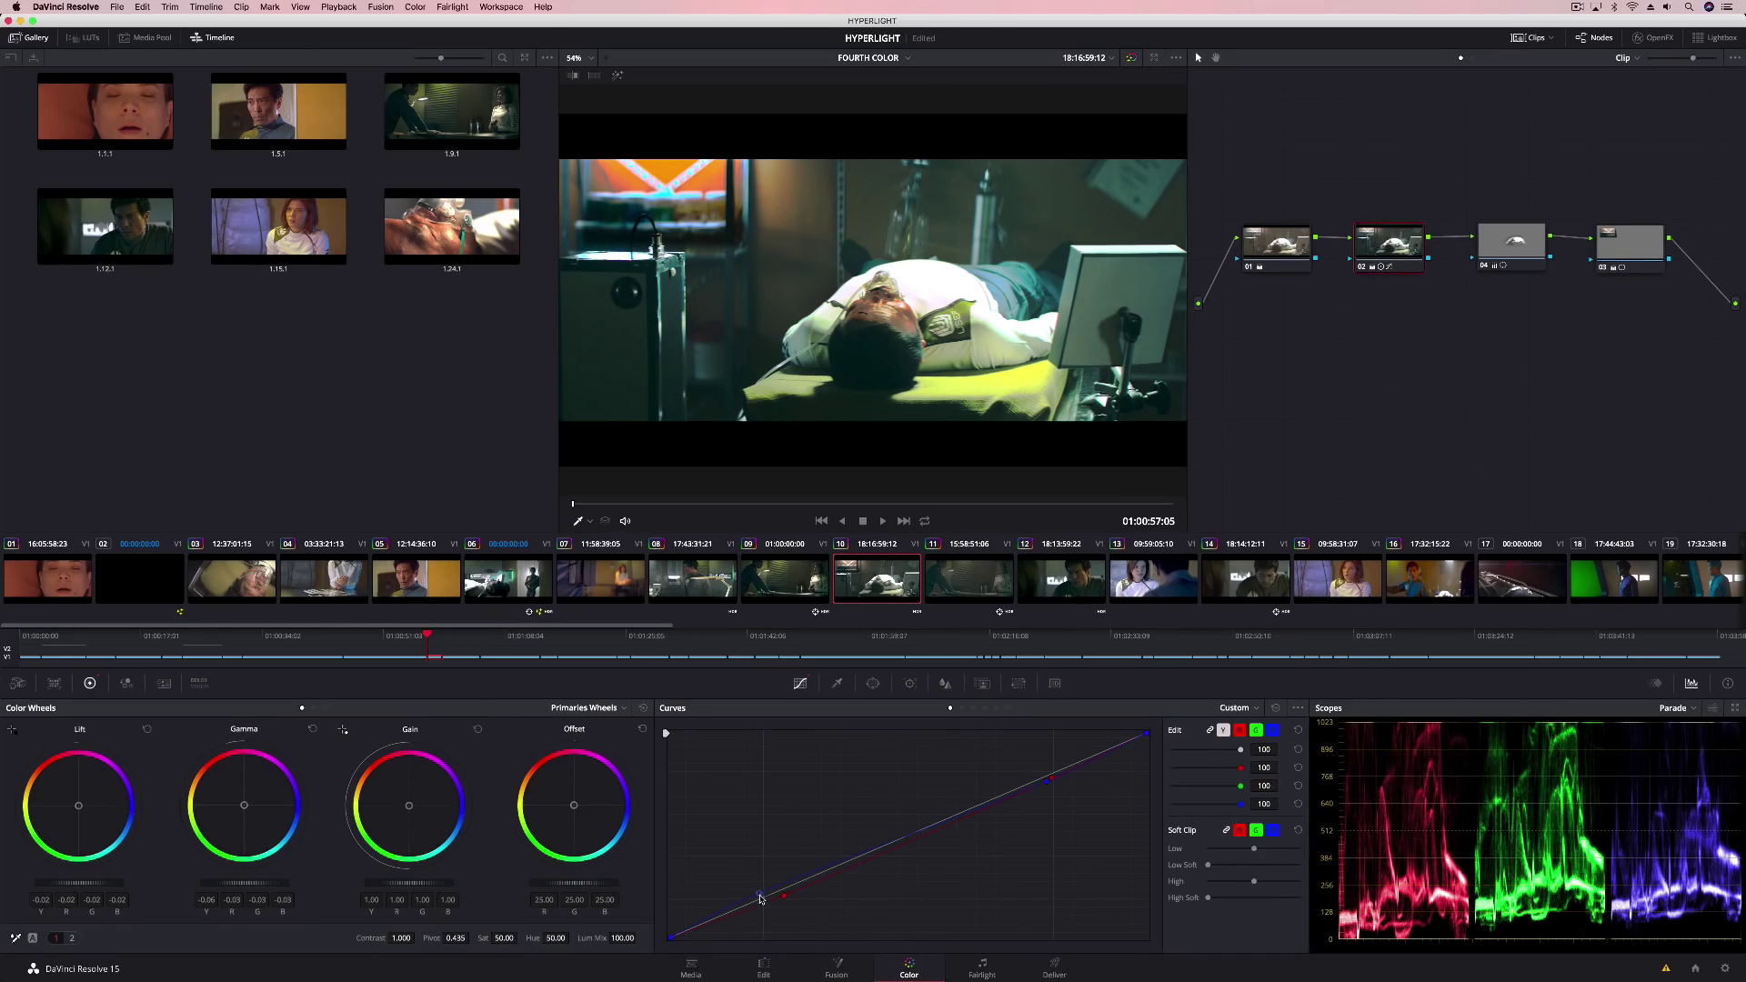
left_click_drag(761, 899, 761, 901)
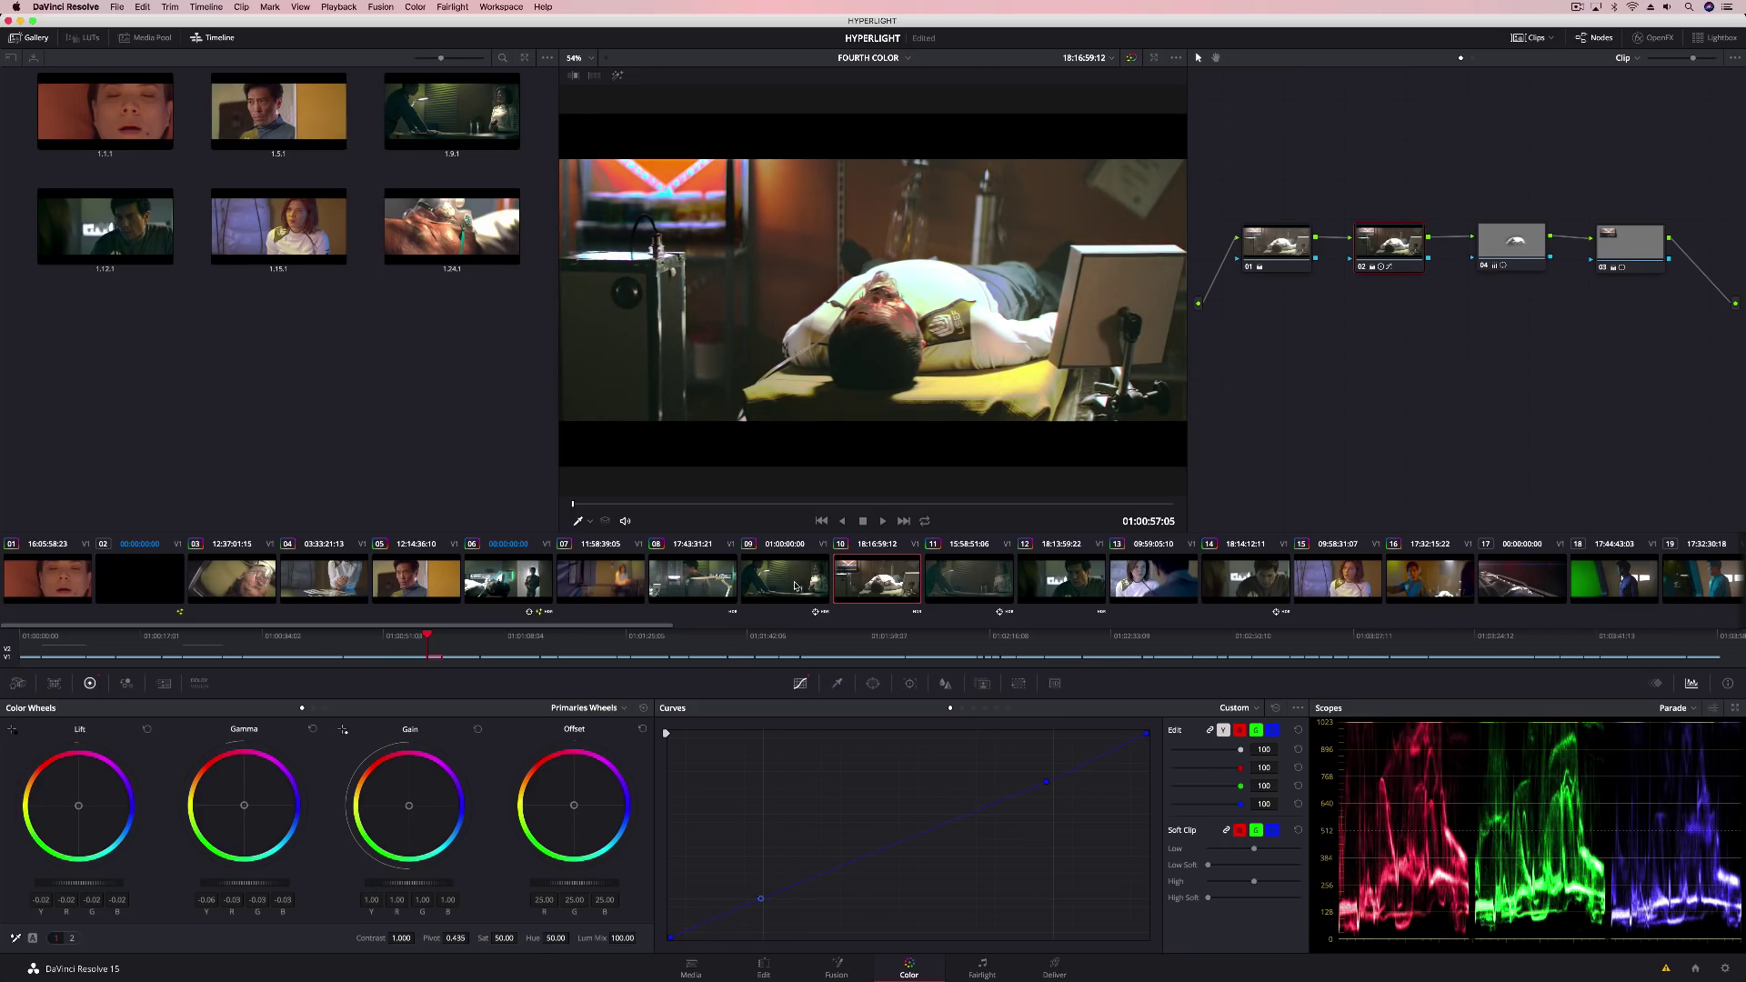
Give clip 09 a Yellow clip colour and scrub to a later frame in it
left_click(794, 586)
right_click(795, 582)
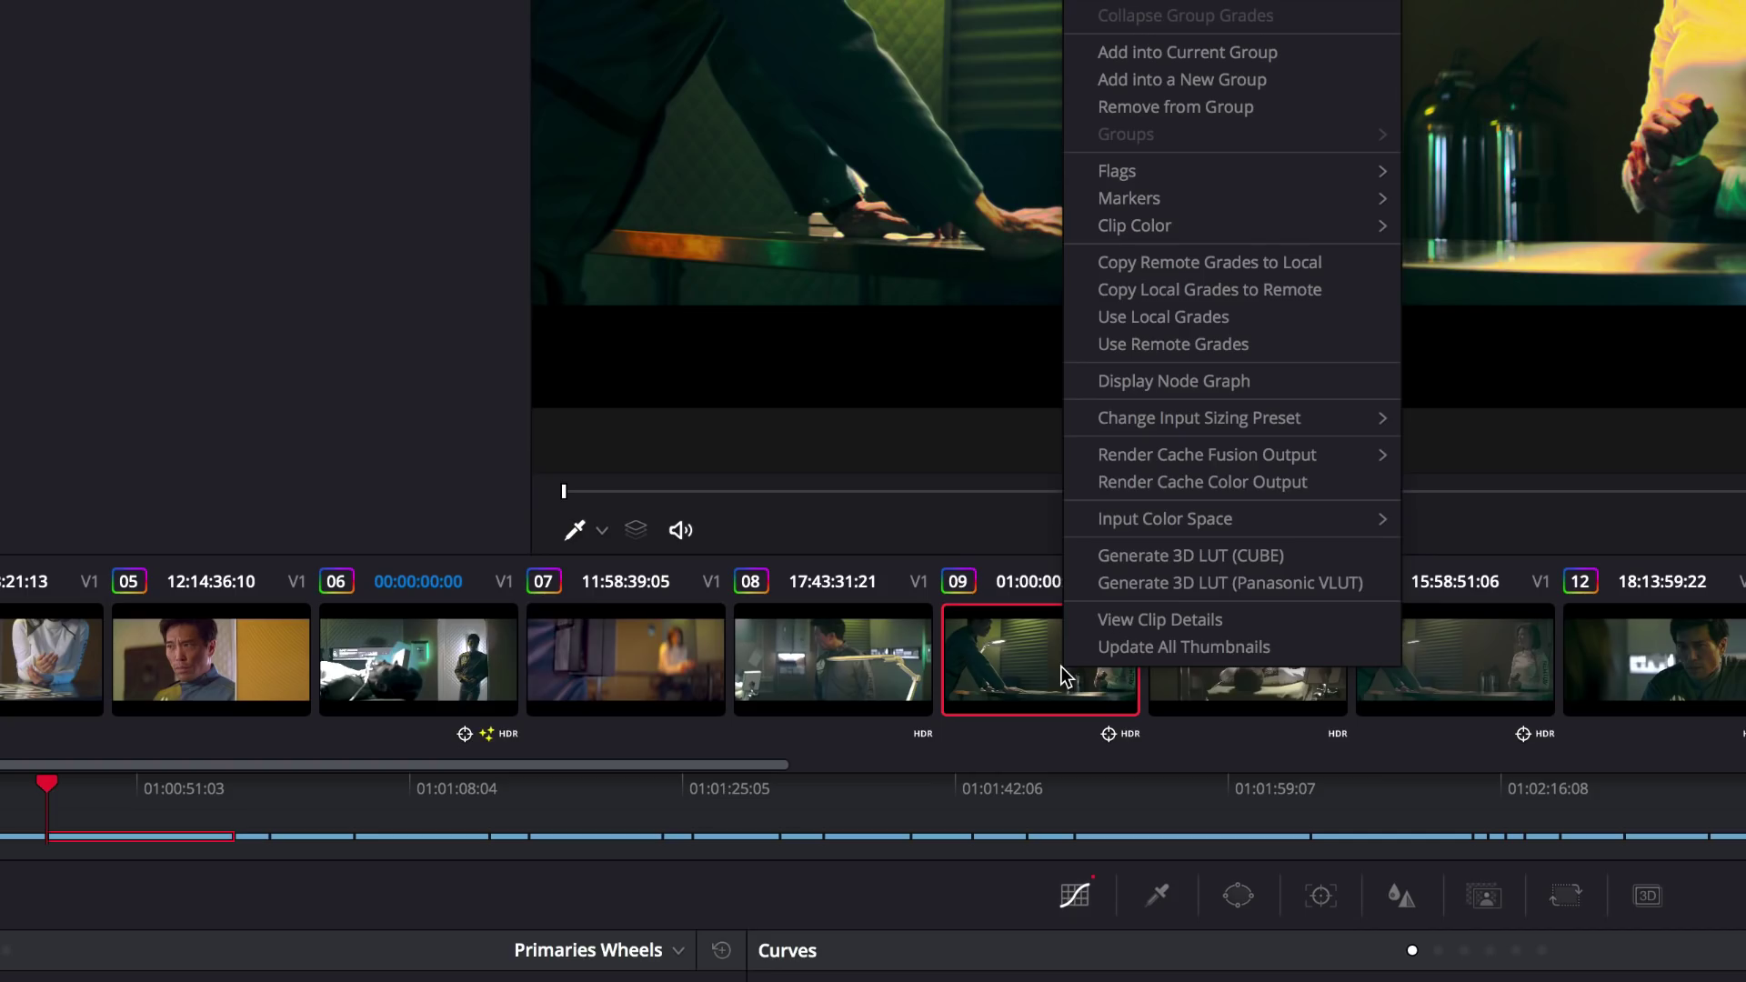
mouse_move(1295, 235)
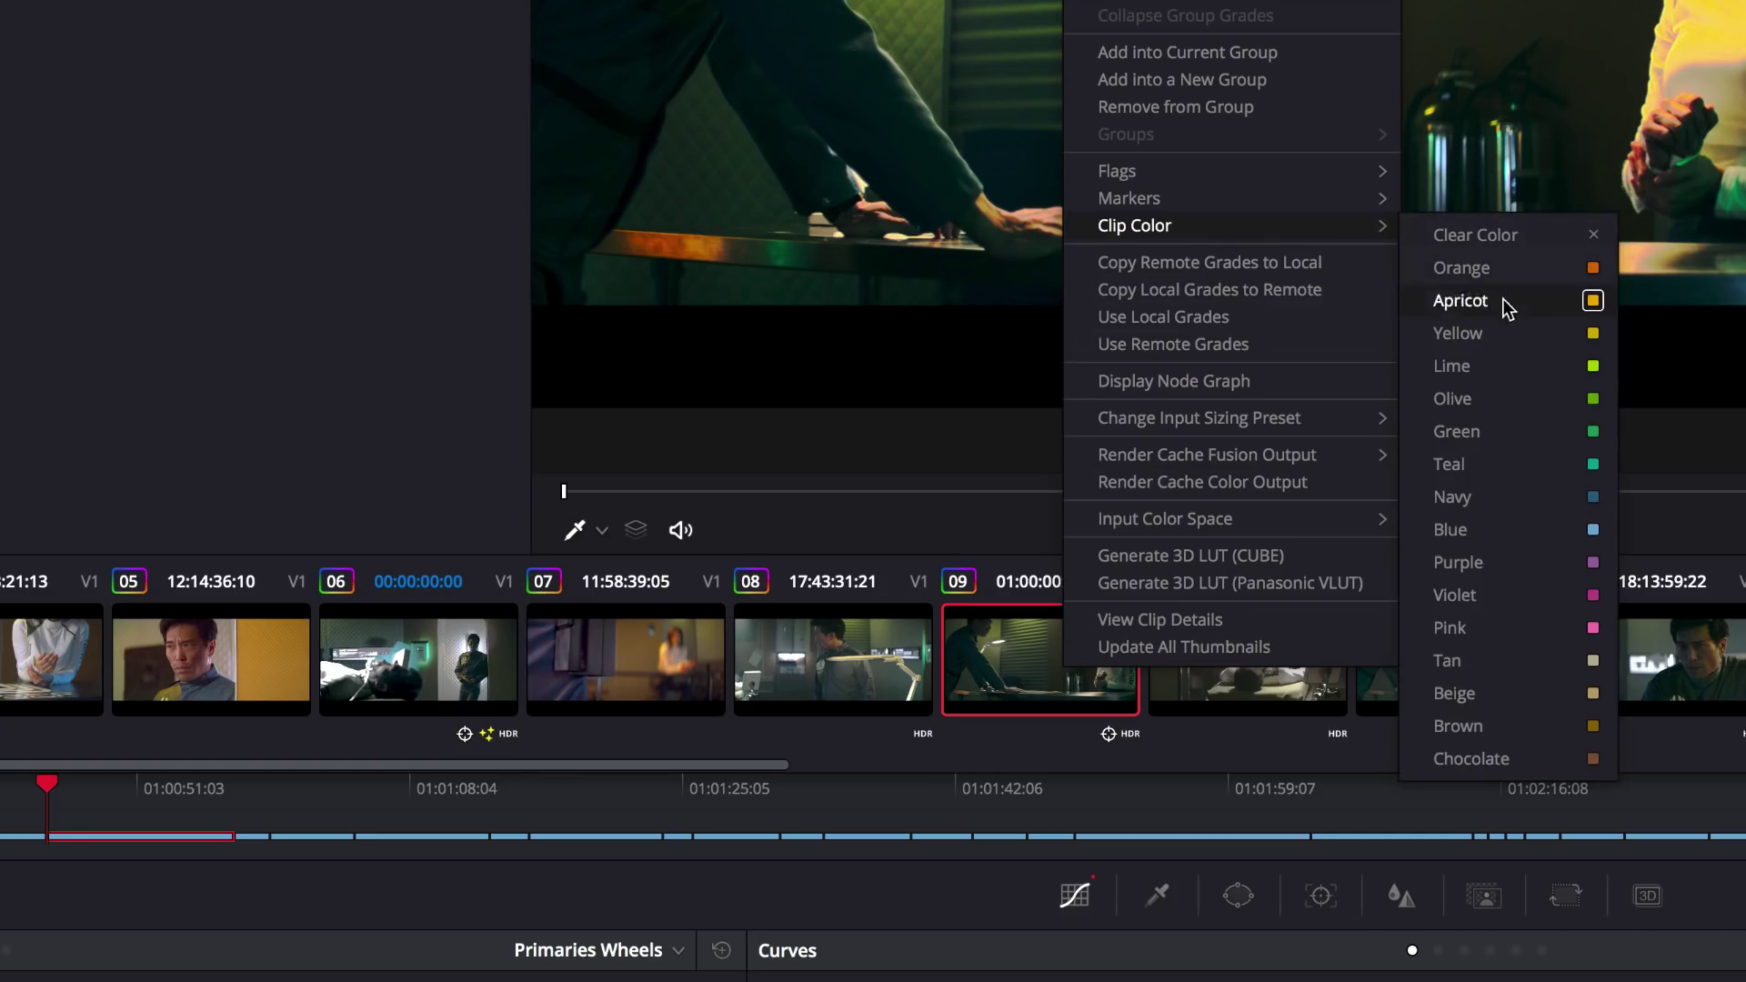
left_click(1504, 335)
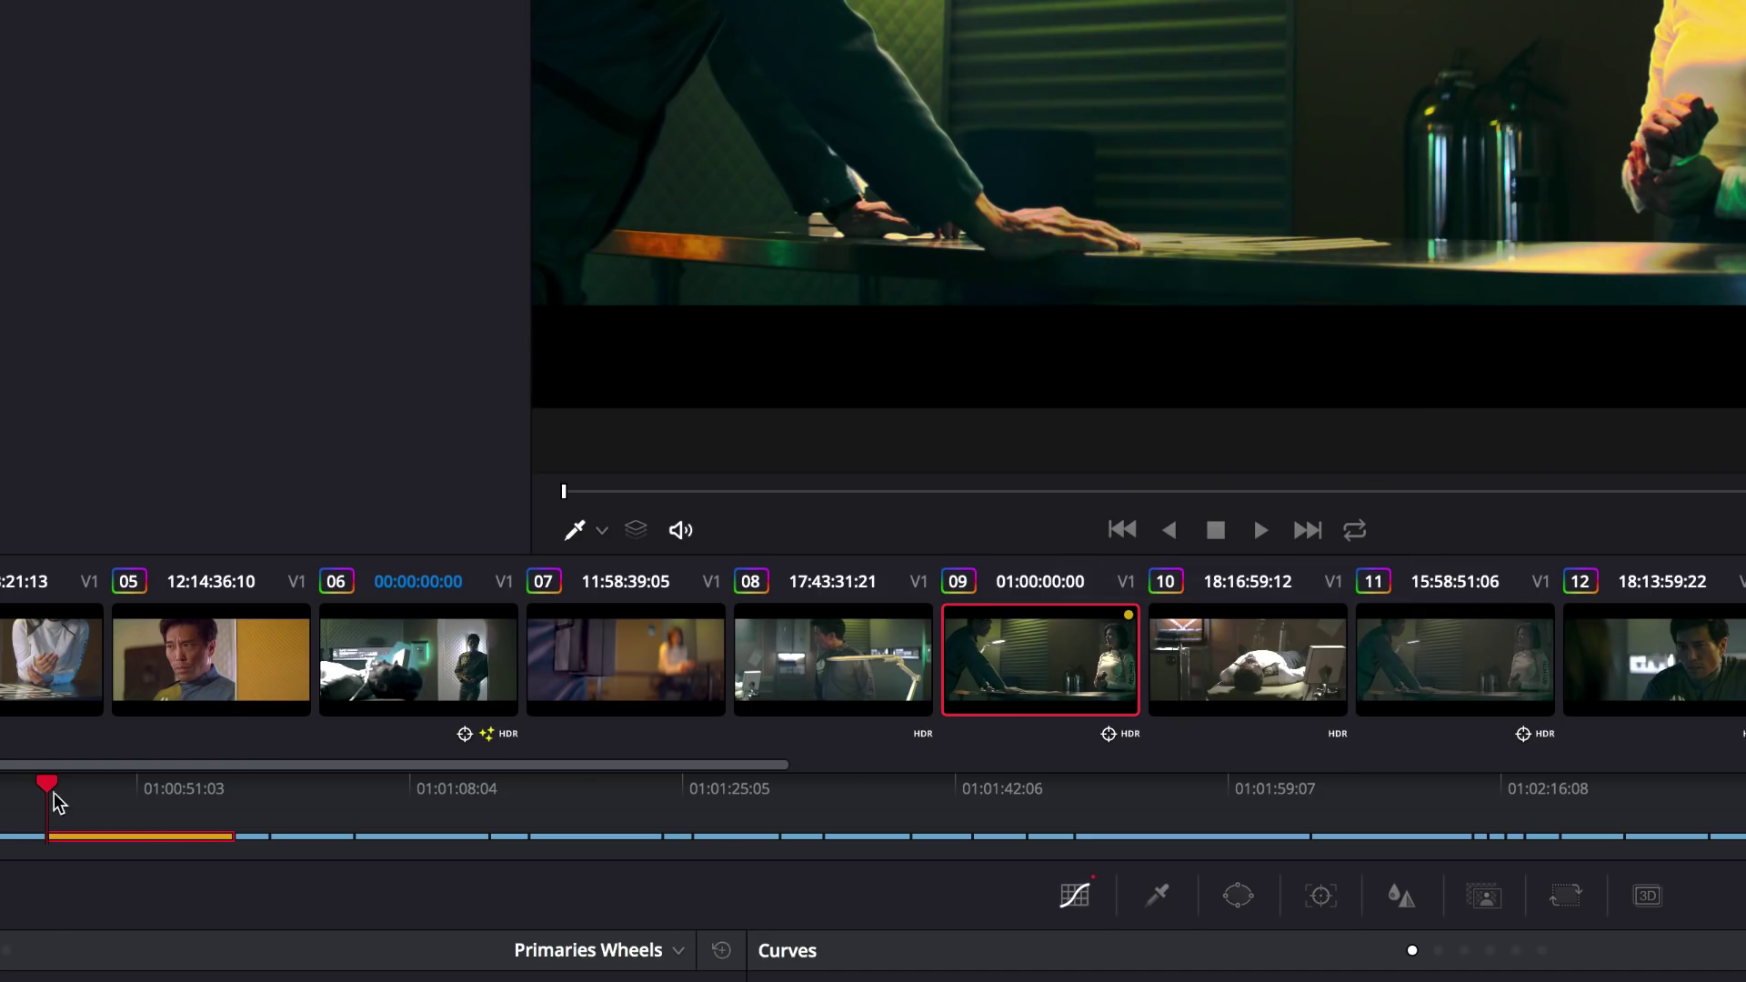
left_click_drag(51, 788, 150, 789)
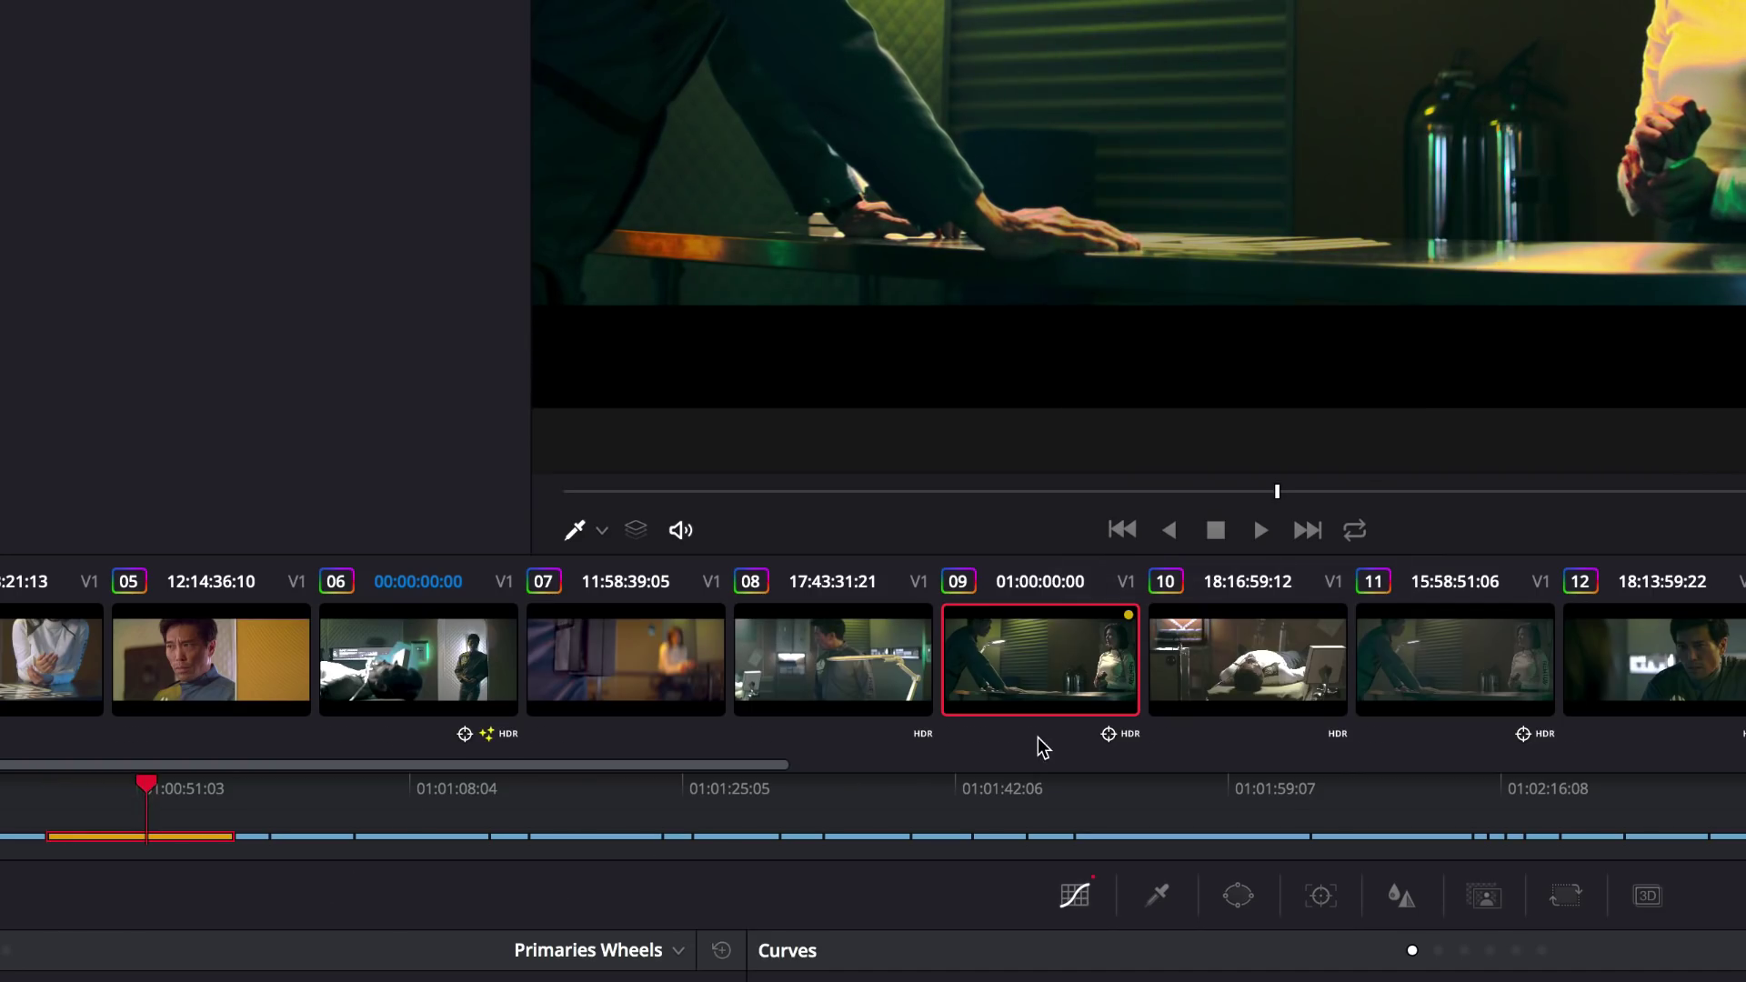
mouse_move(1042, 742)
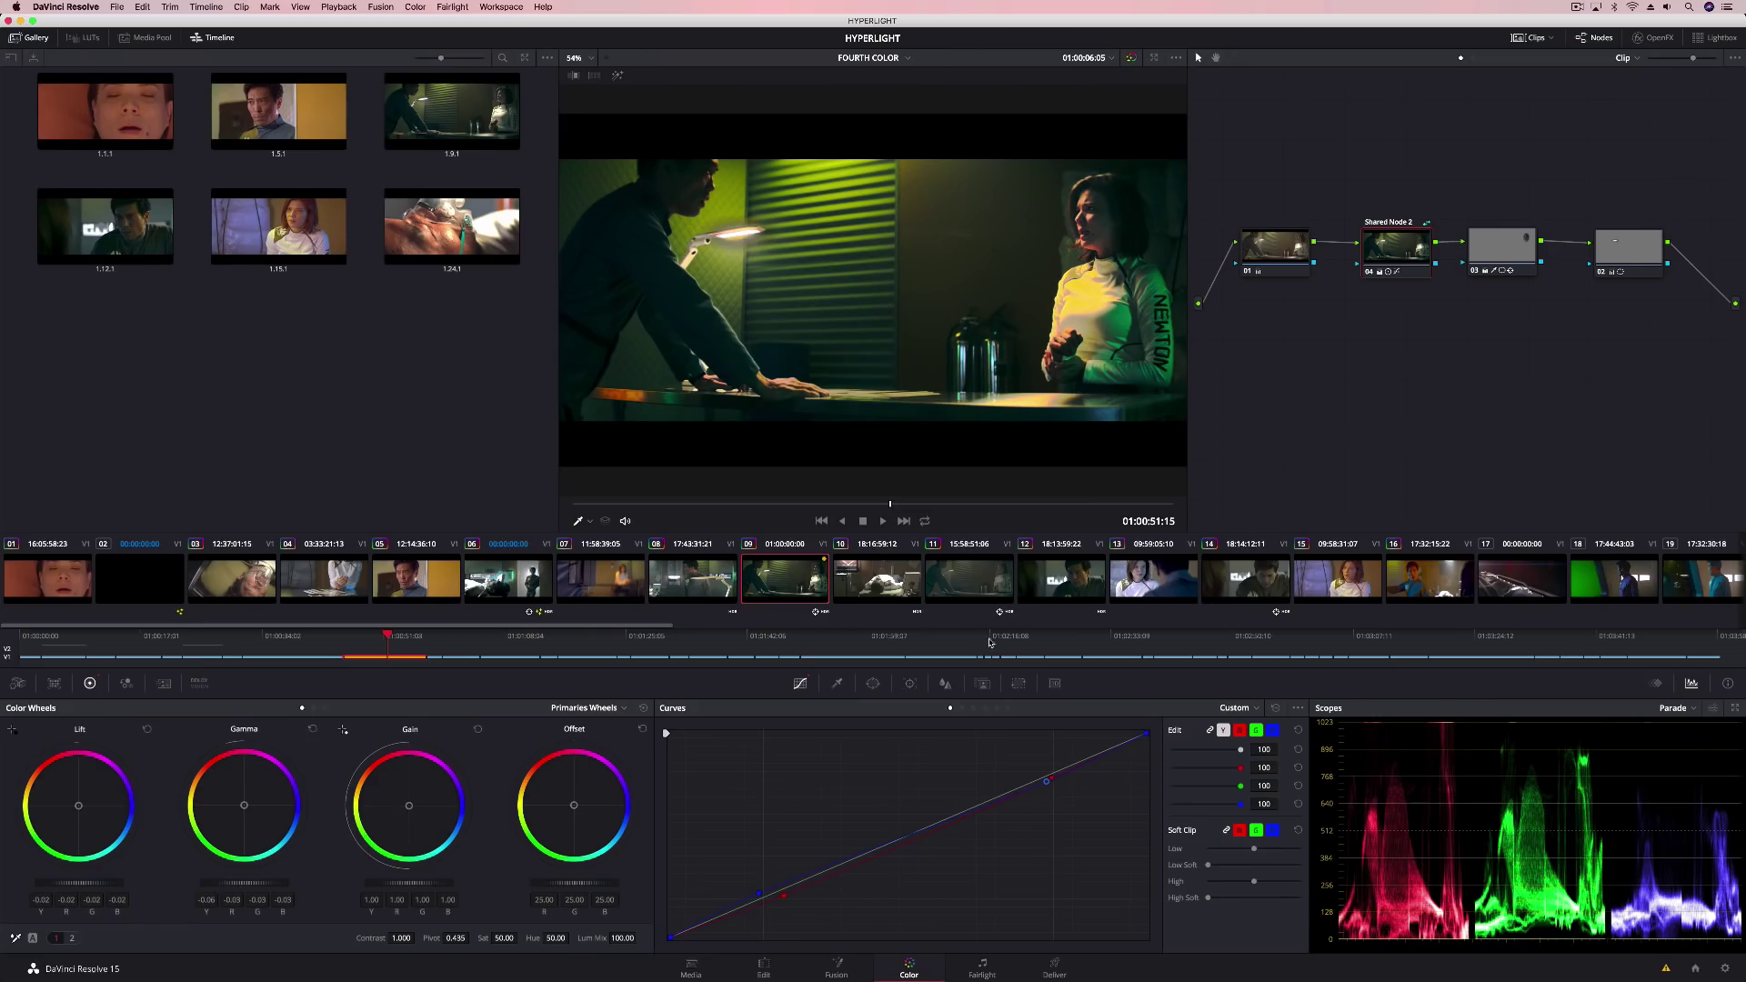
Run a Dolby Vision analysis on clip 13 and bring up the Dolby Vision trim copy/paste commands
left_click(1132, 585)
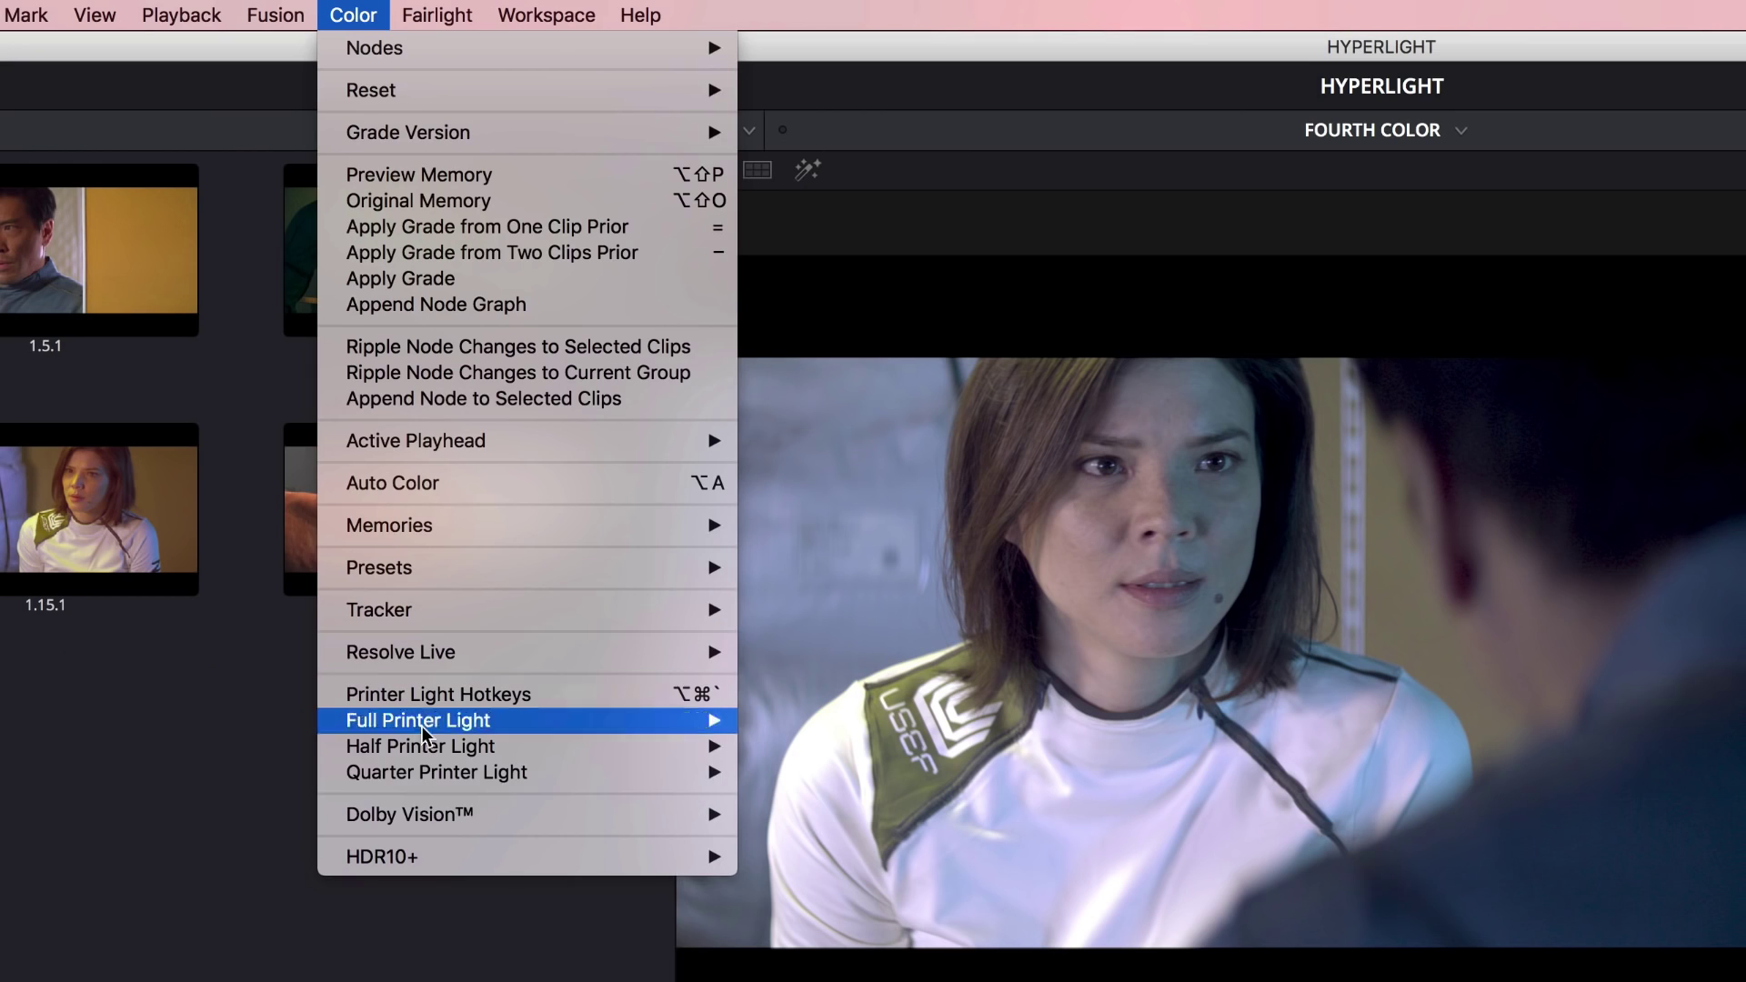
mouse_move(569, 817)
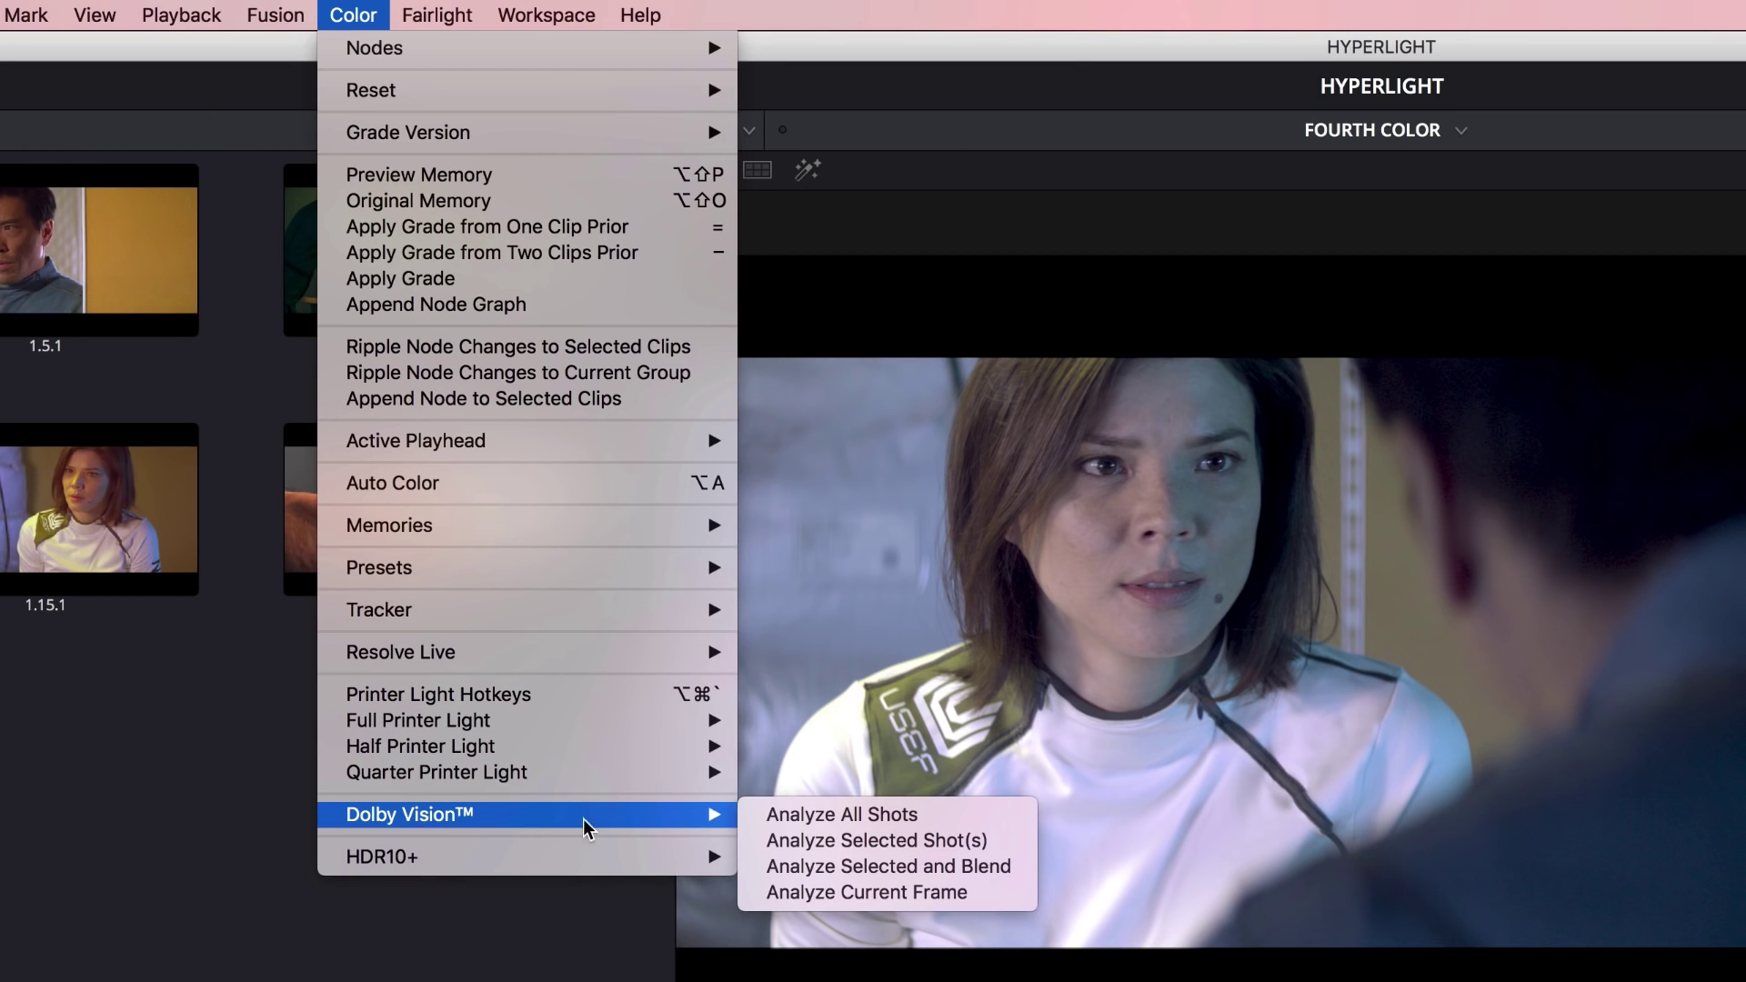
left_click(844, 838)
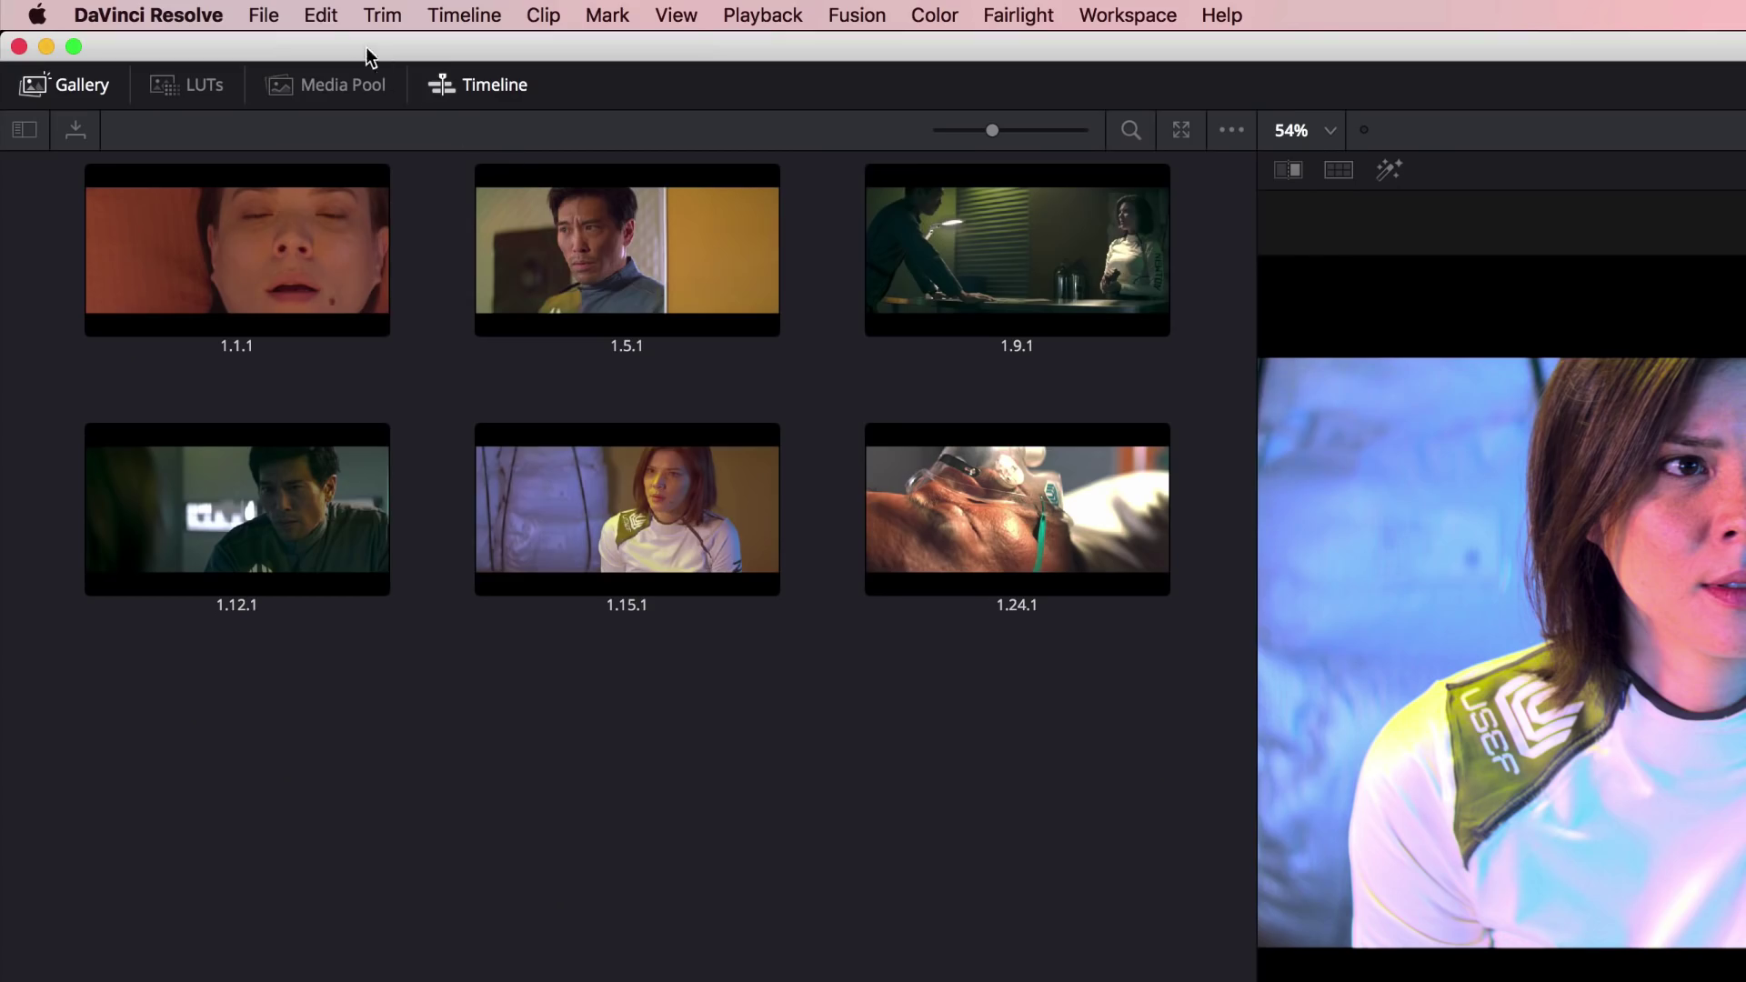
left_click(322, 15)
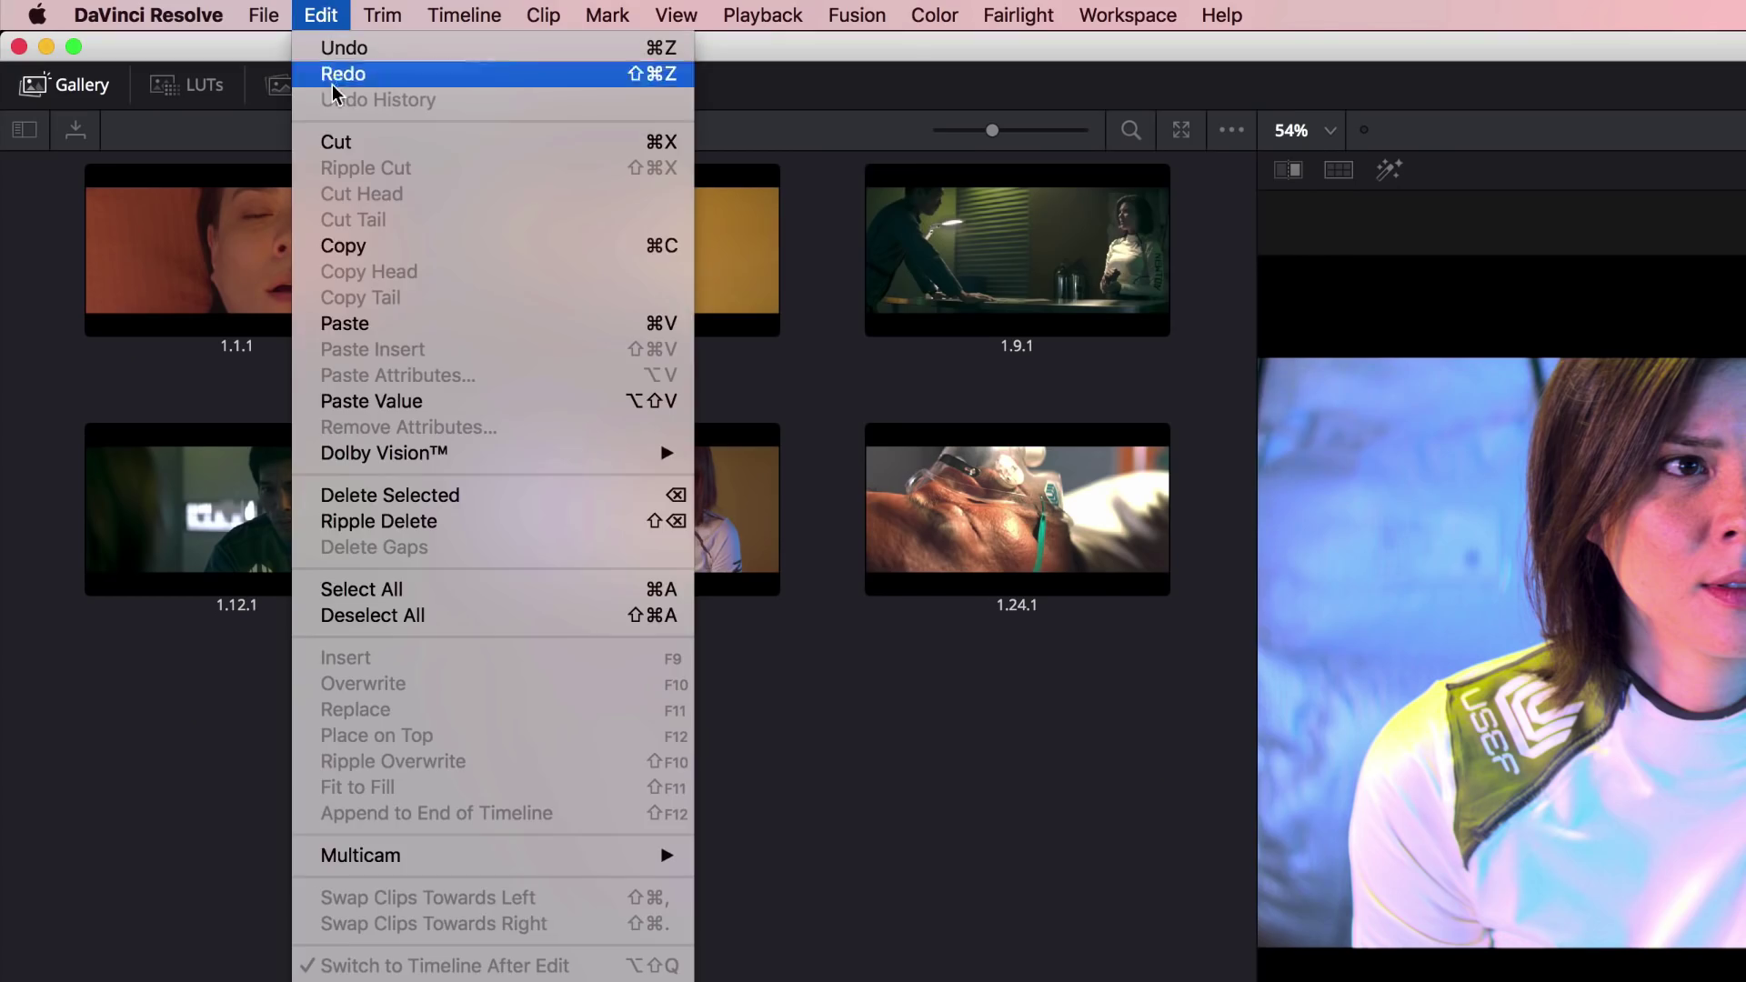
mouse_move(347, 460)
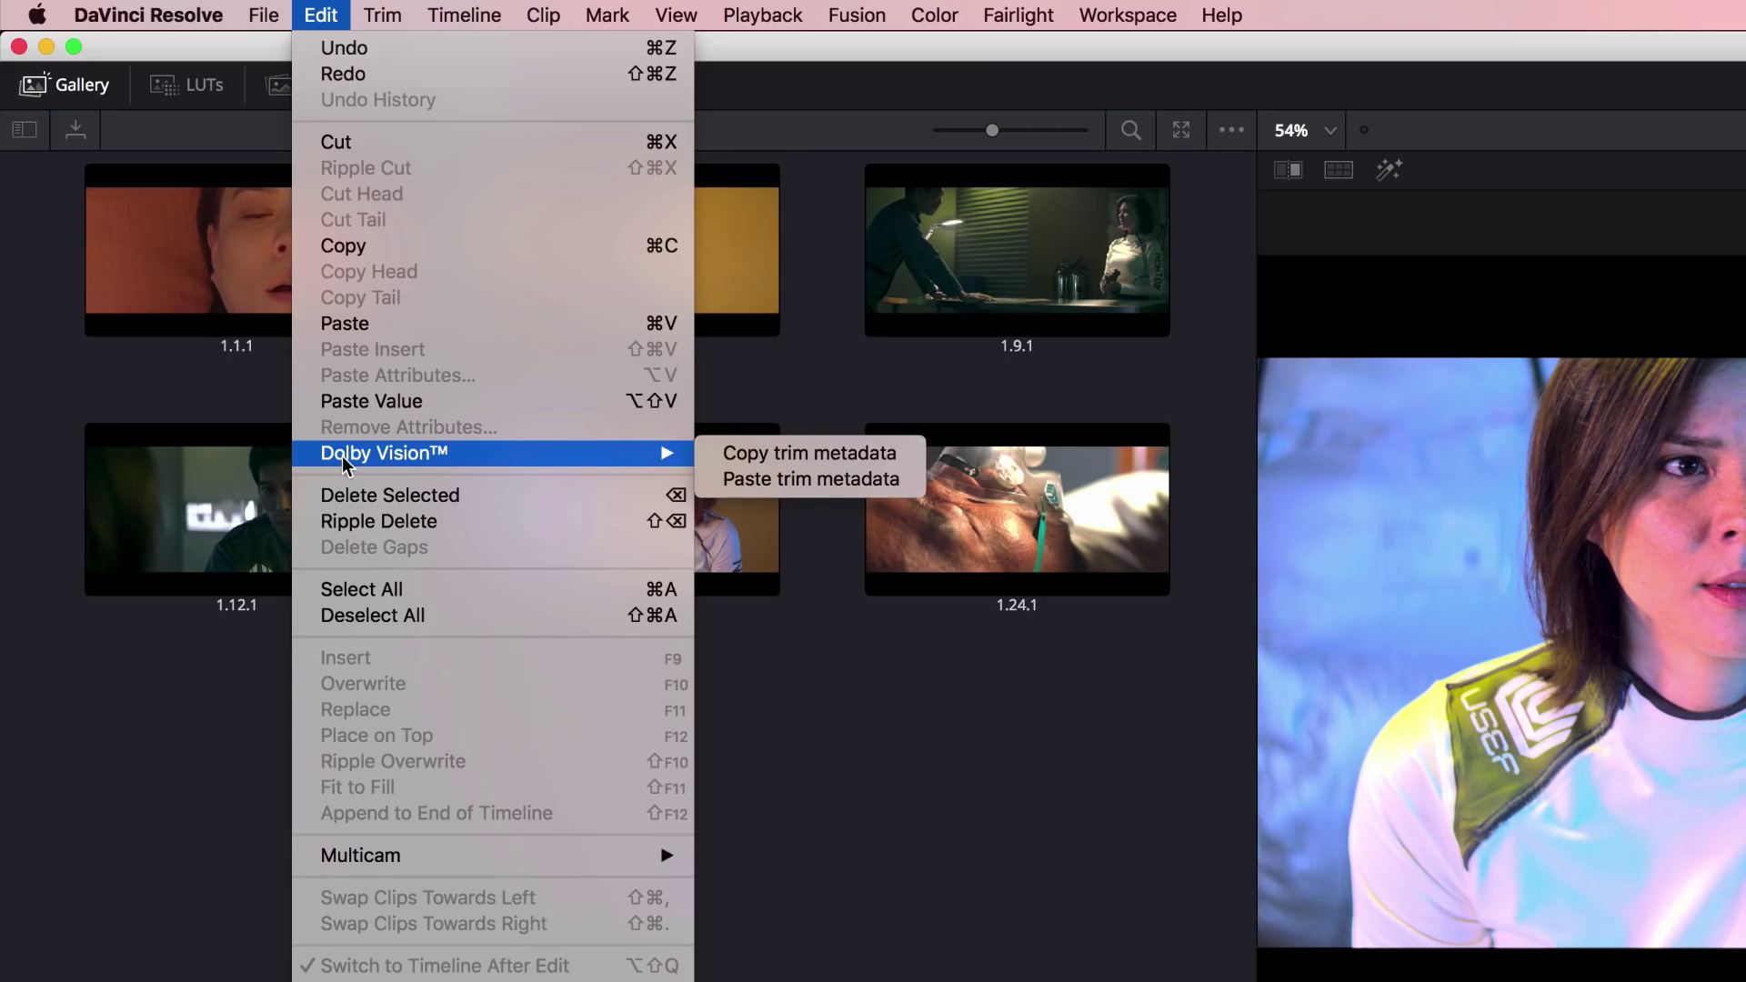
Collapse node 03 and its parallel nodes 05 and 06 into one compound node, then browse its LUTs
key("Escape")
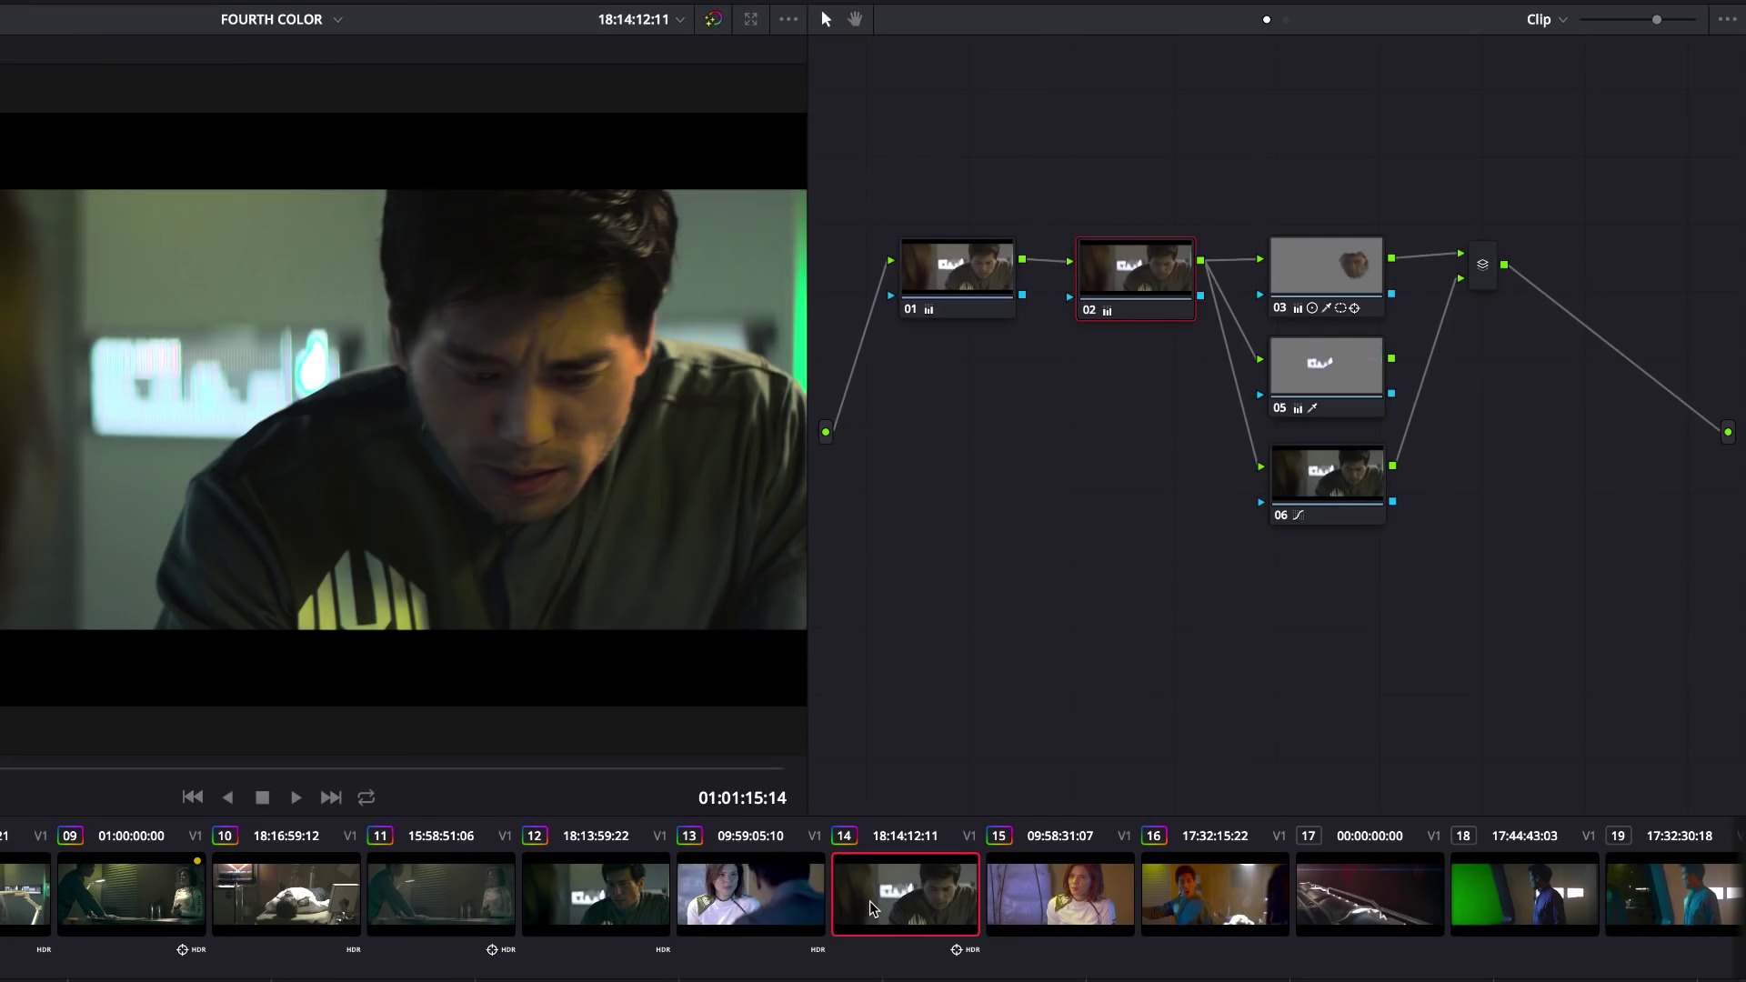
right_click(1320, 262)
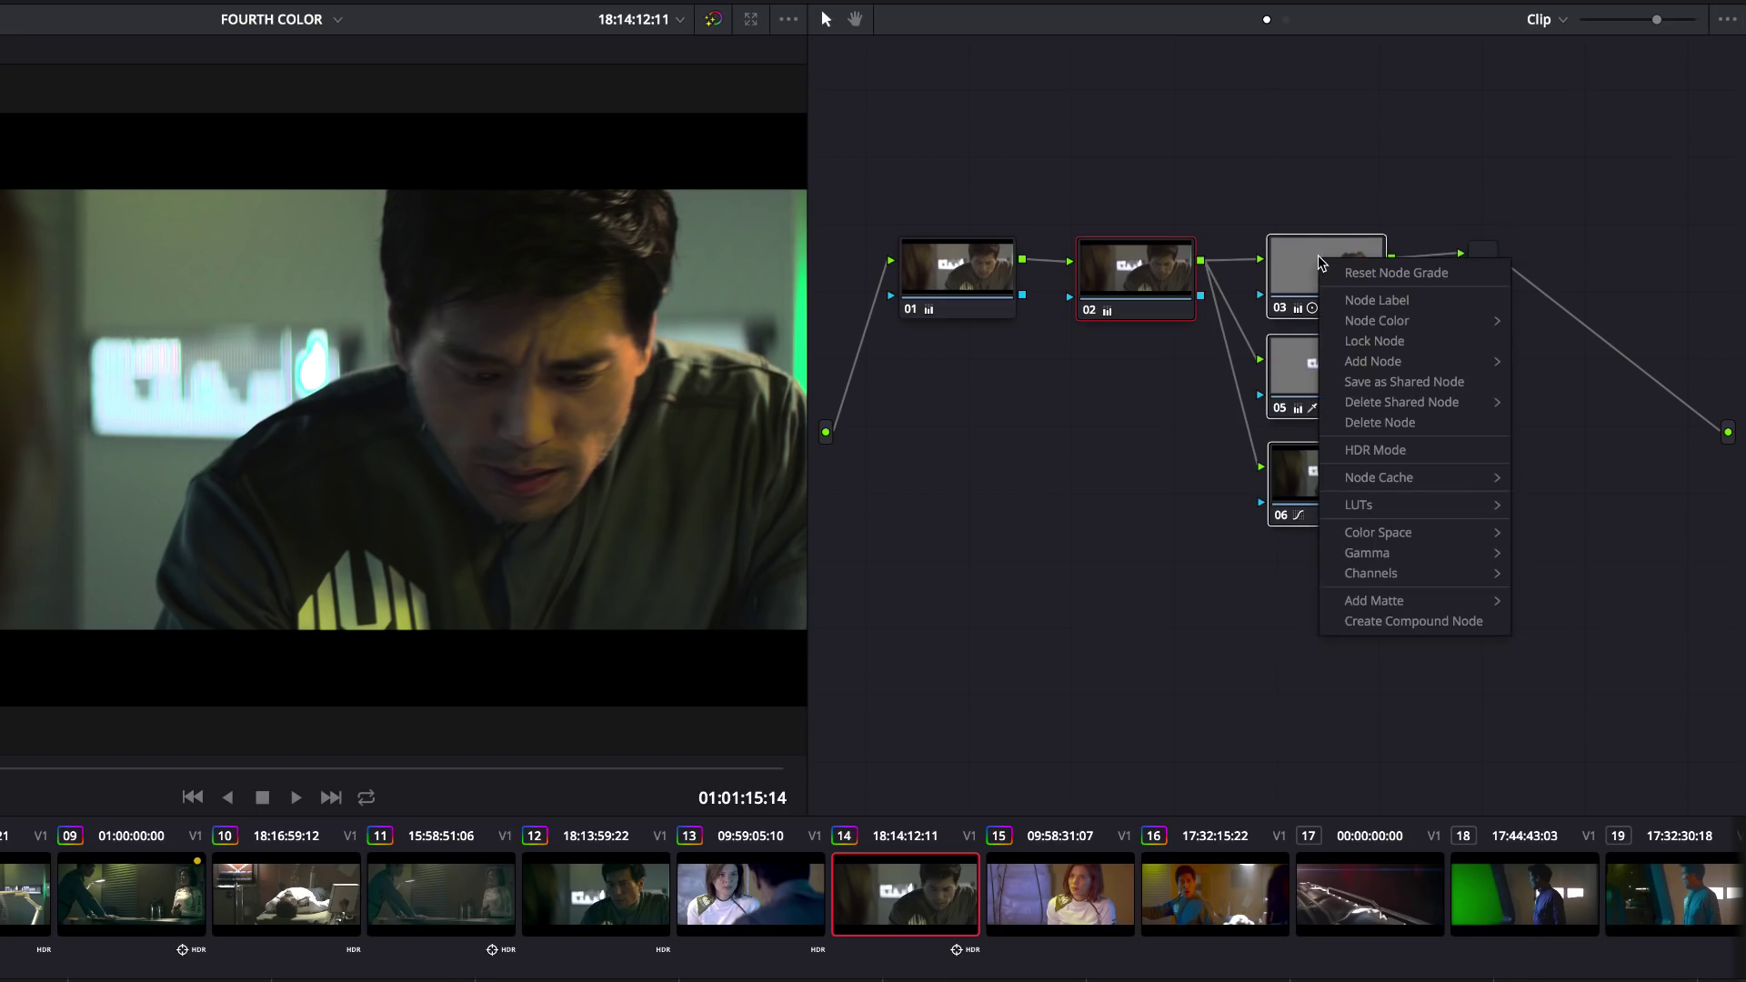
left_click(1359, 620)
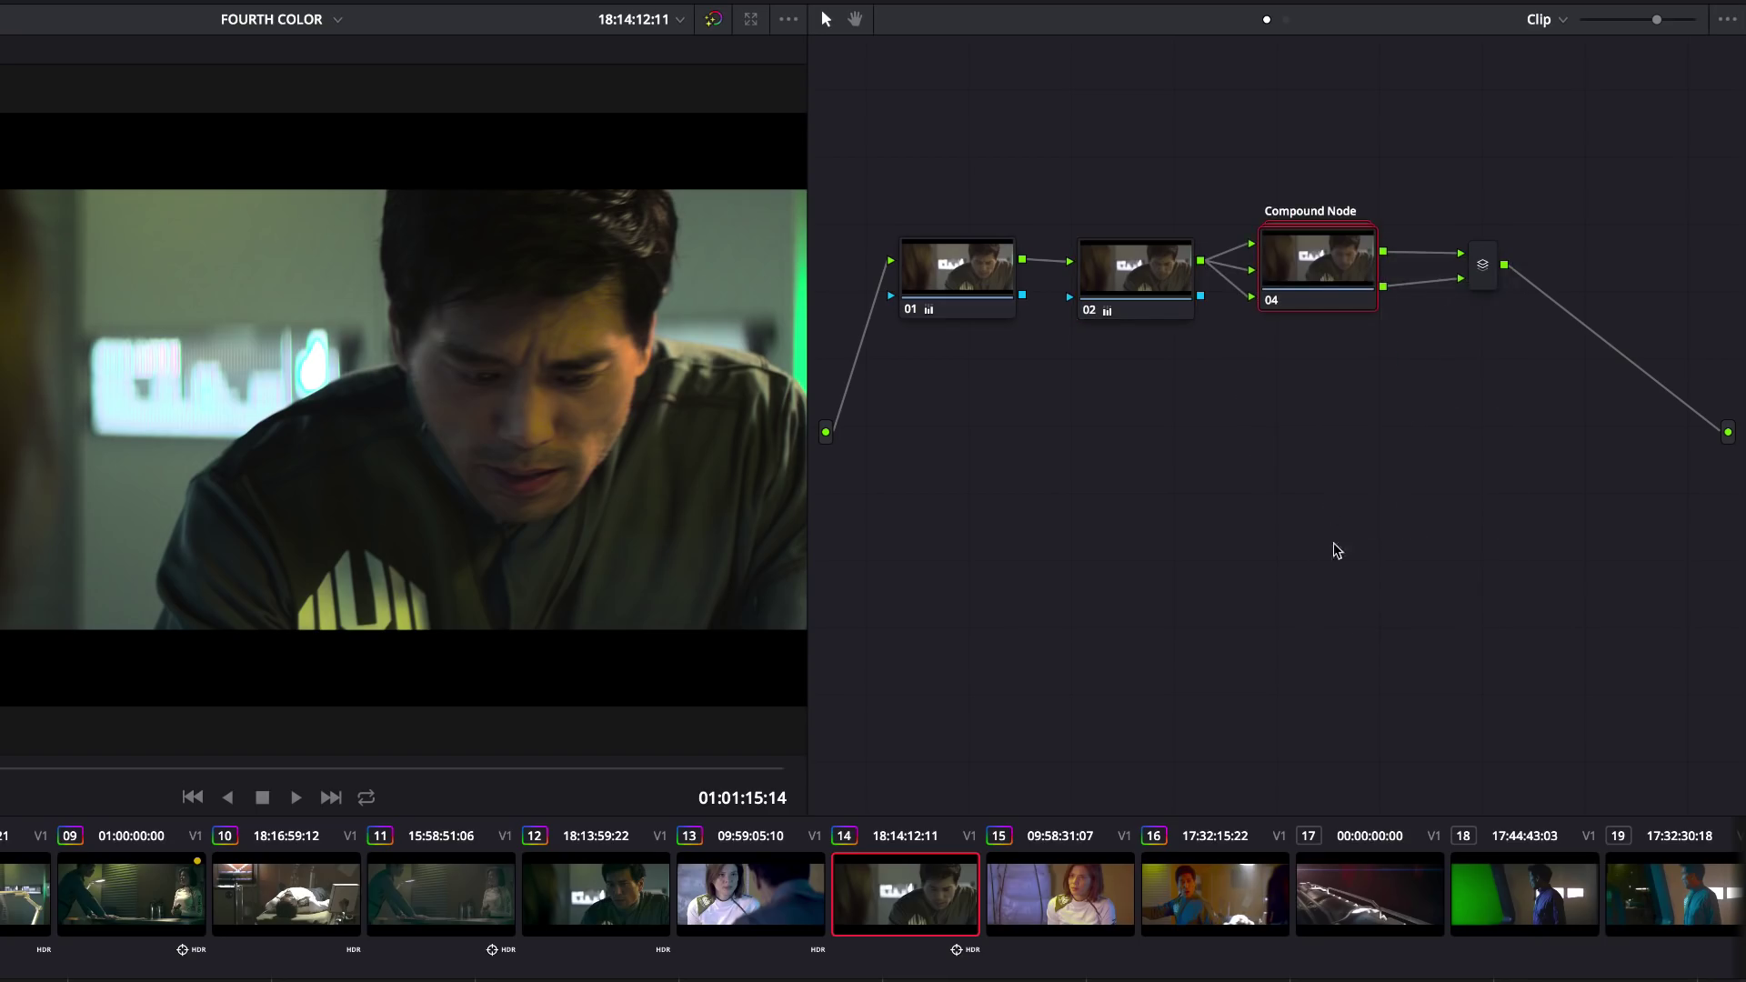
right_click(1314, 271)
mouse_move(1384, 661)
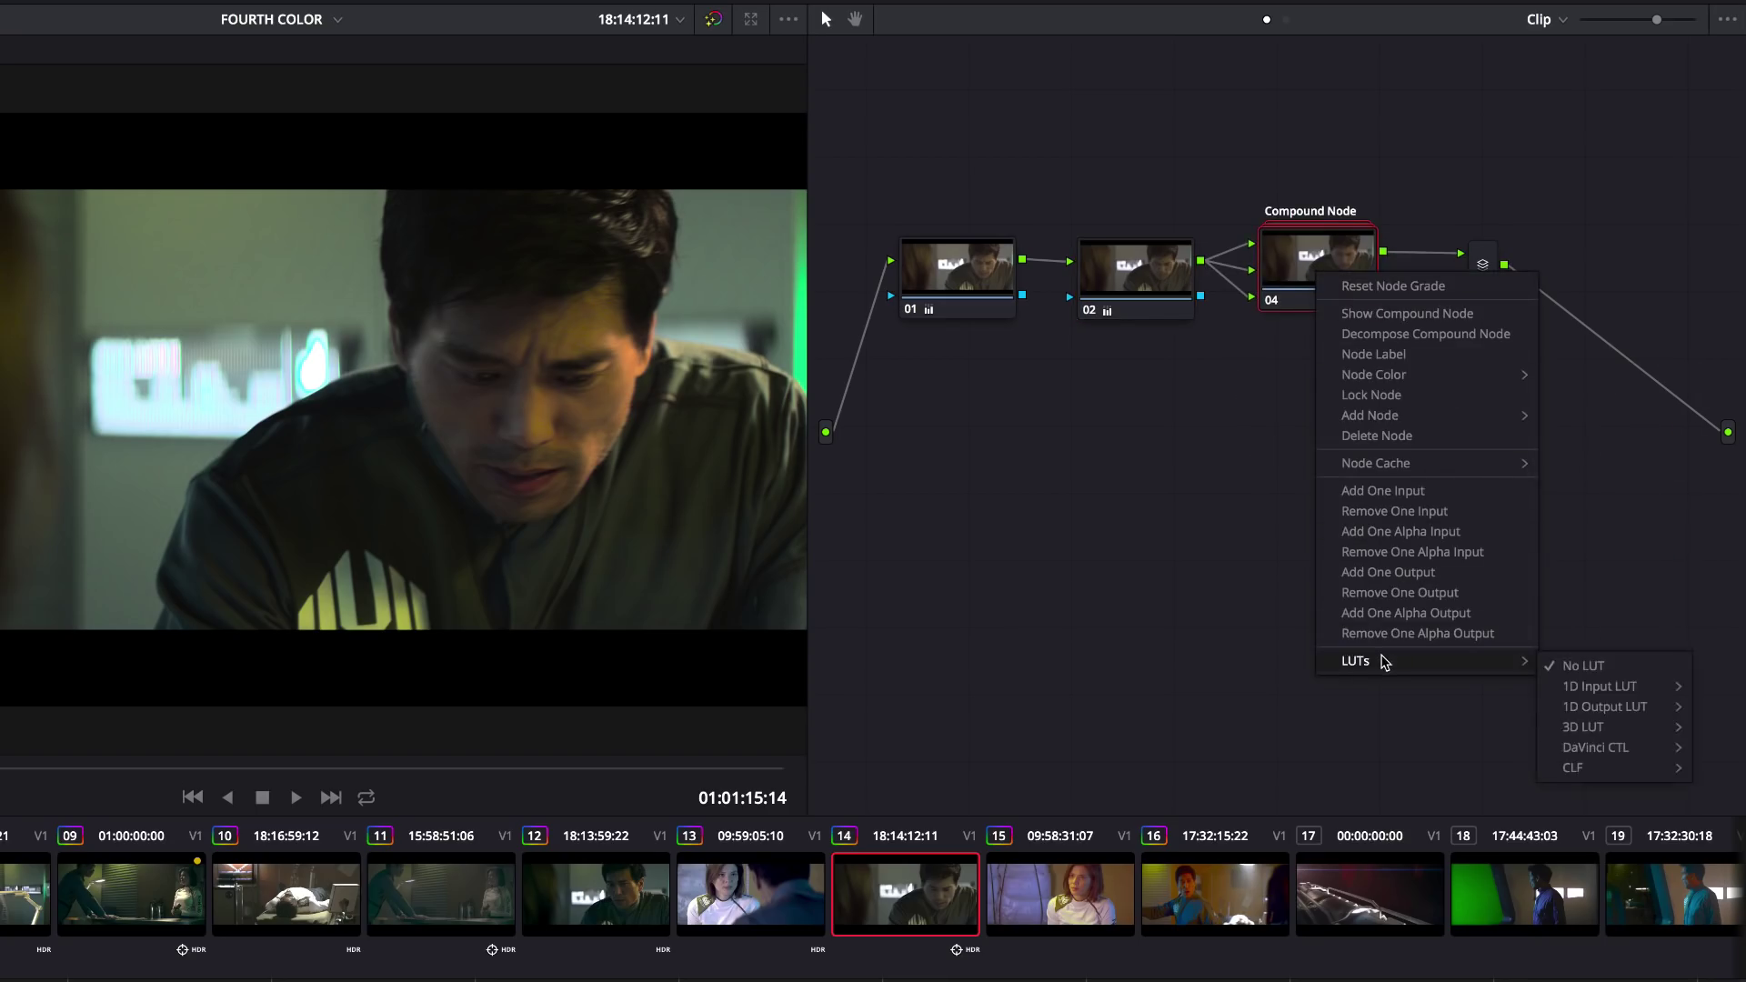
mouse_move(1593, 725)
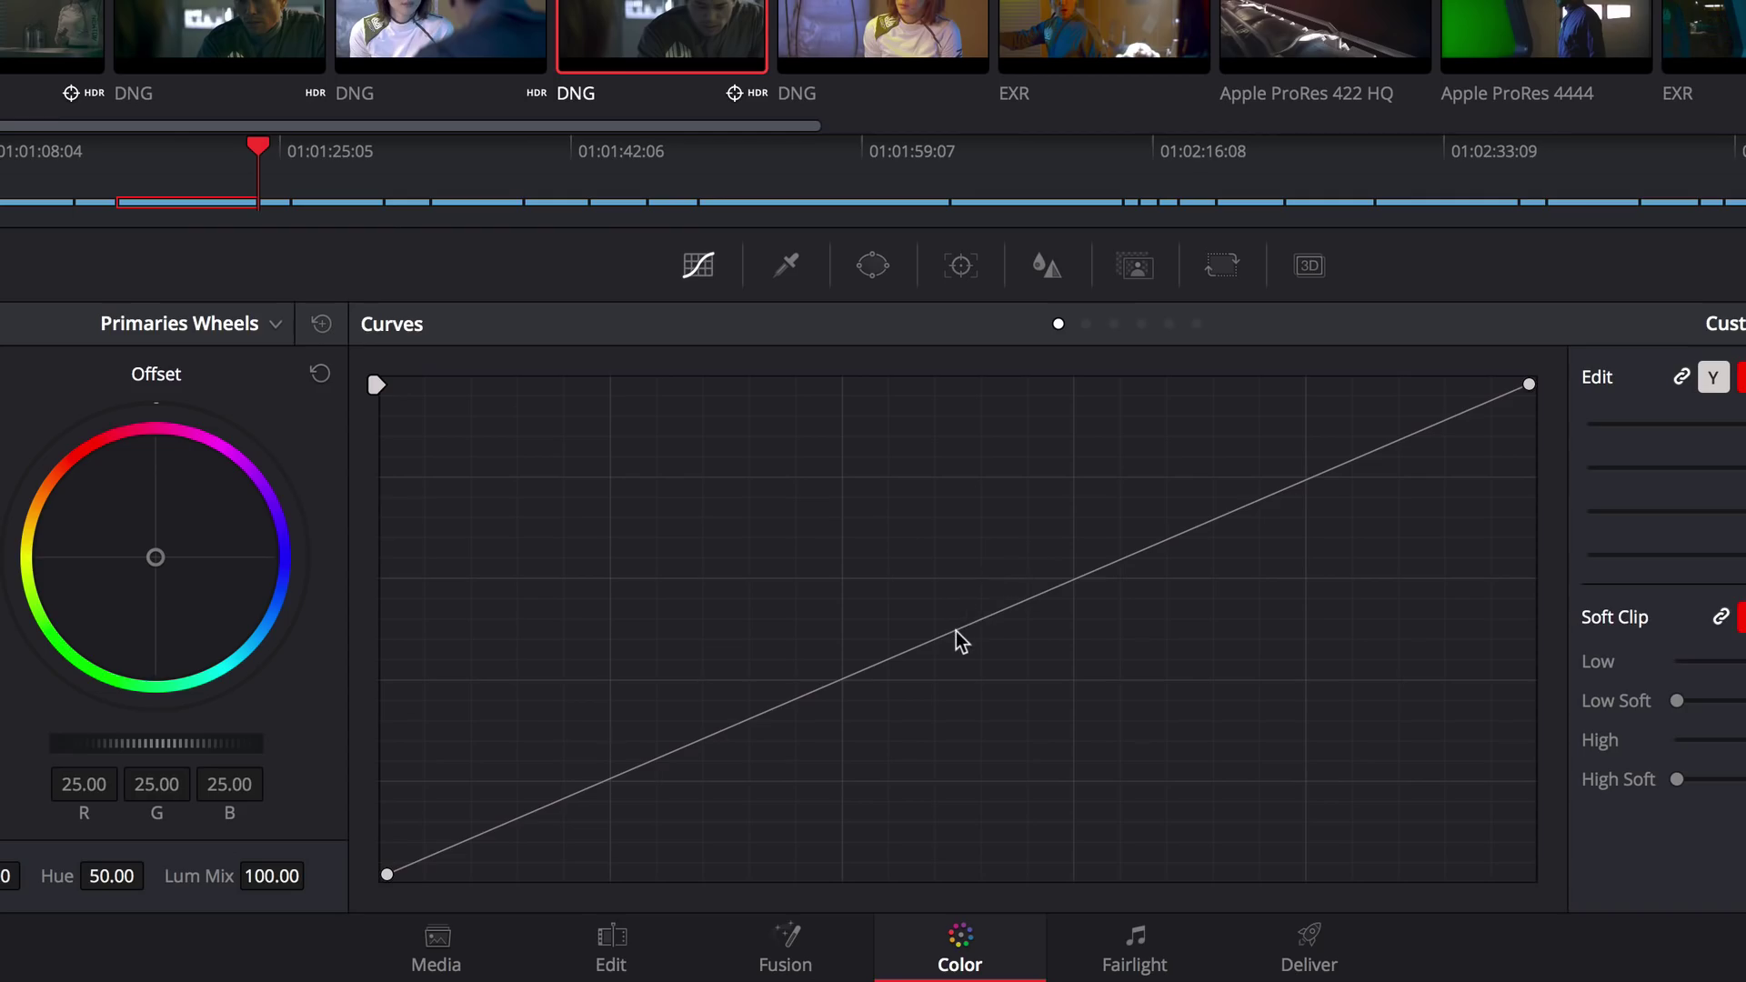
Pull the custom curve down with a new point, enable a circle window, and show the Tracker
left_click_drag(959, 637, 969, 675)
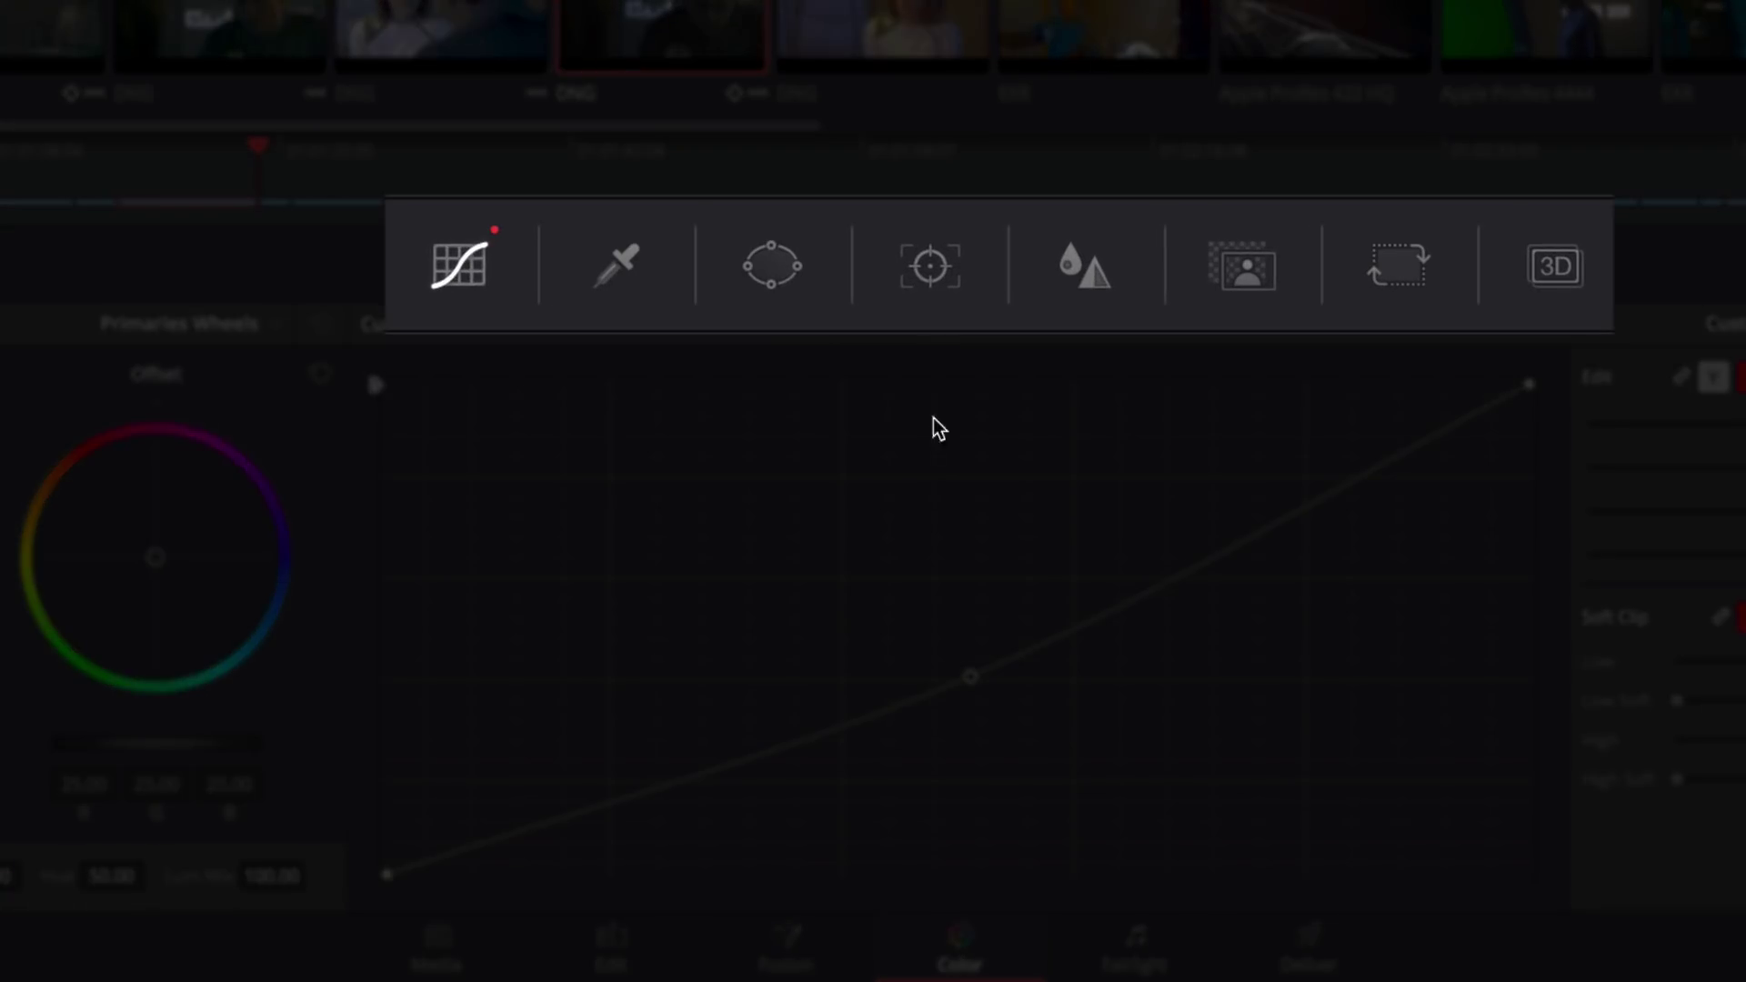
left_click(778, 286)
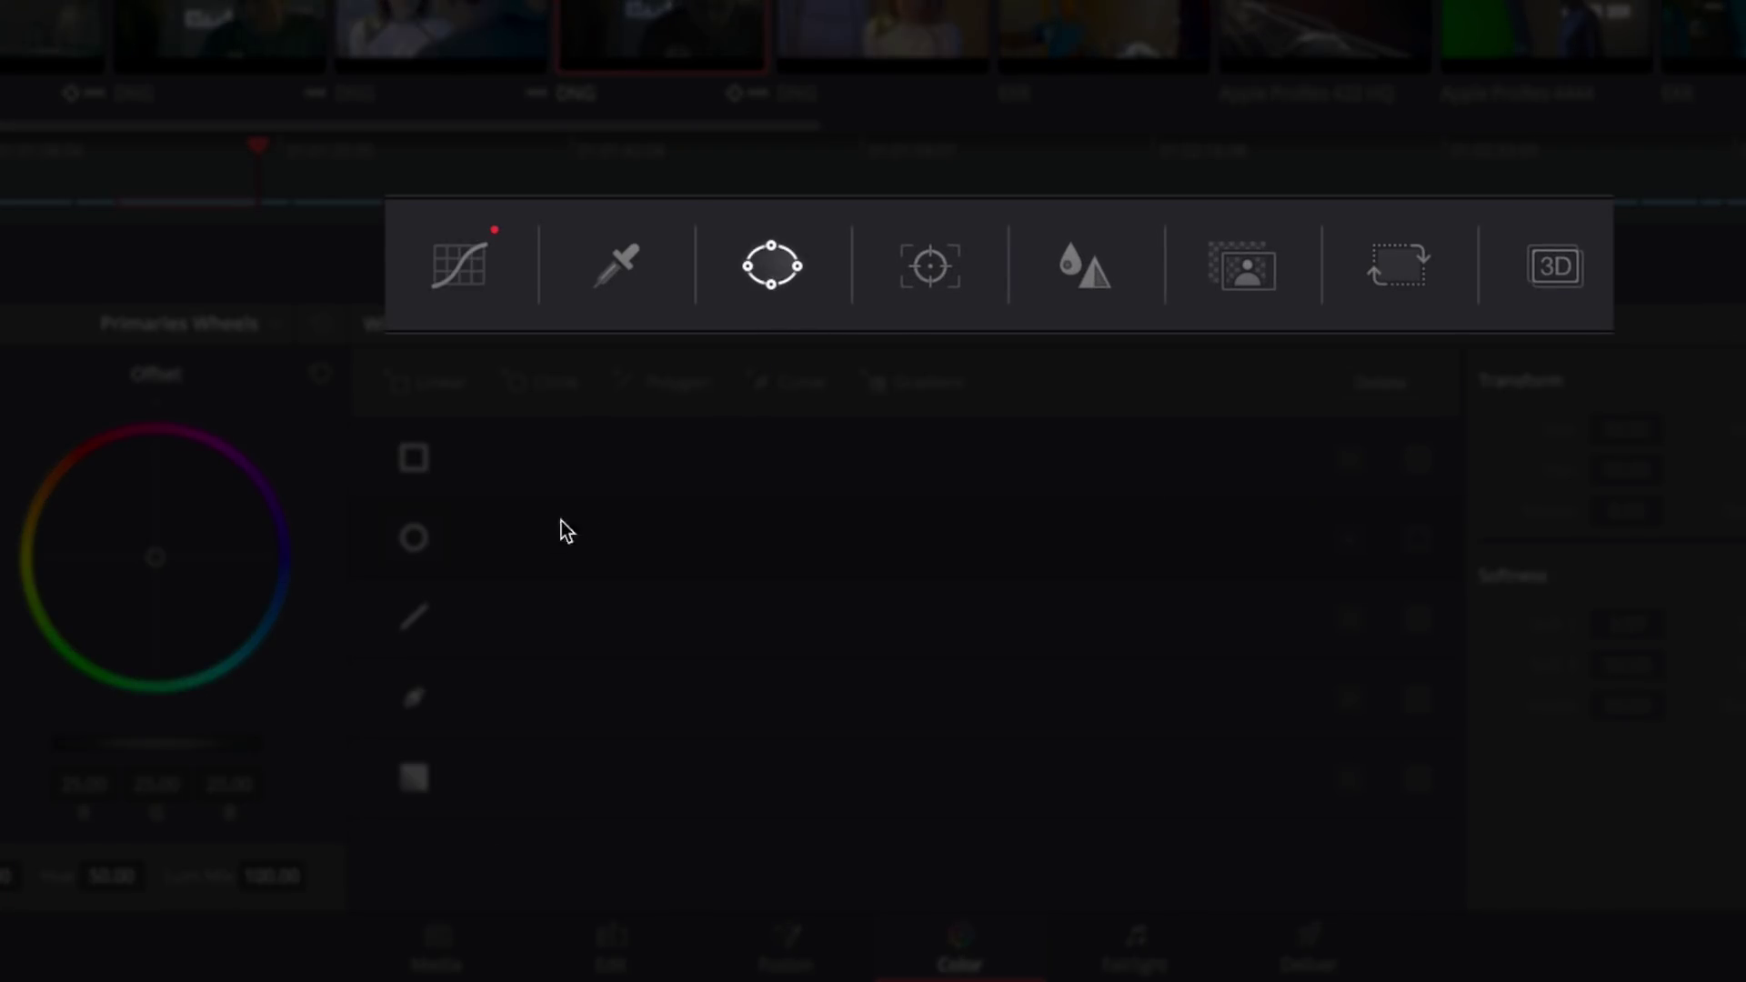
left_click(416, 540)
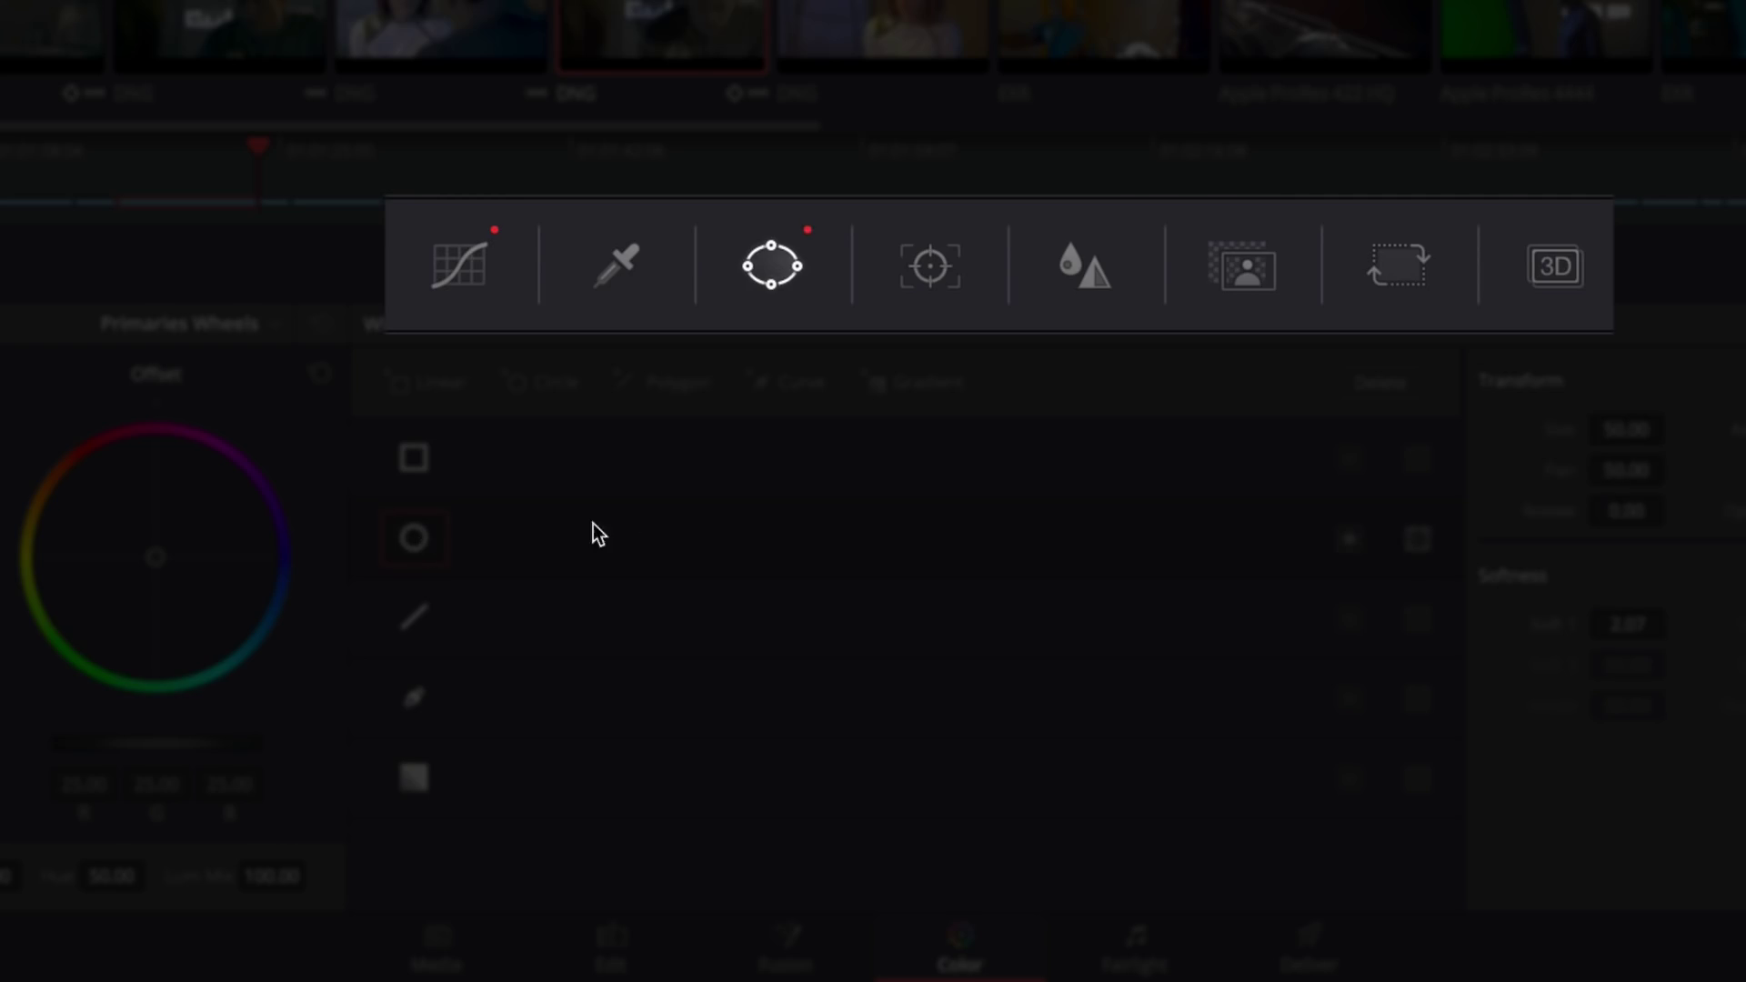
left_click(917, 262)
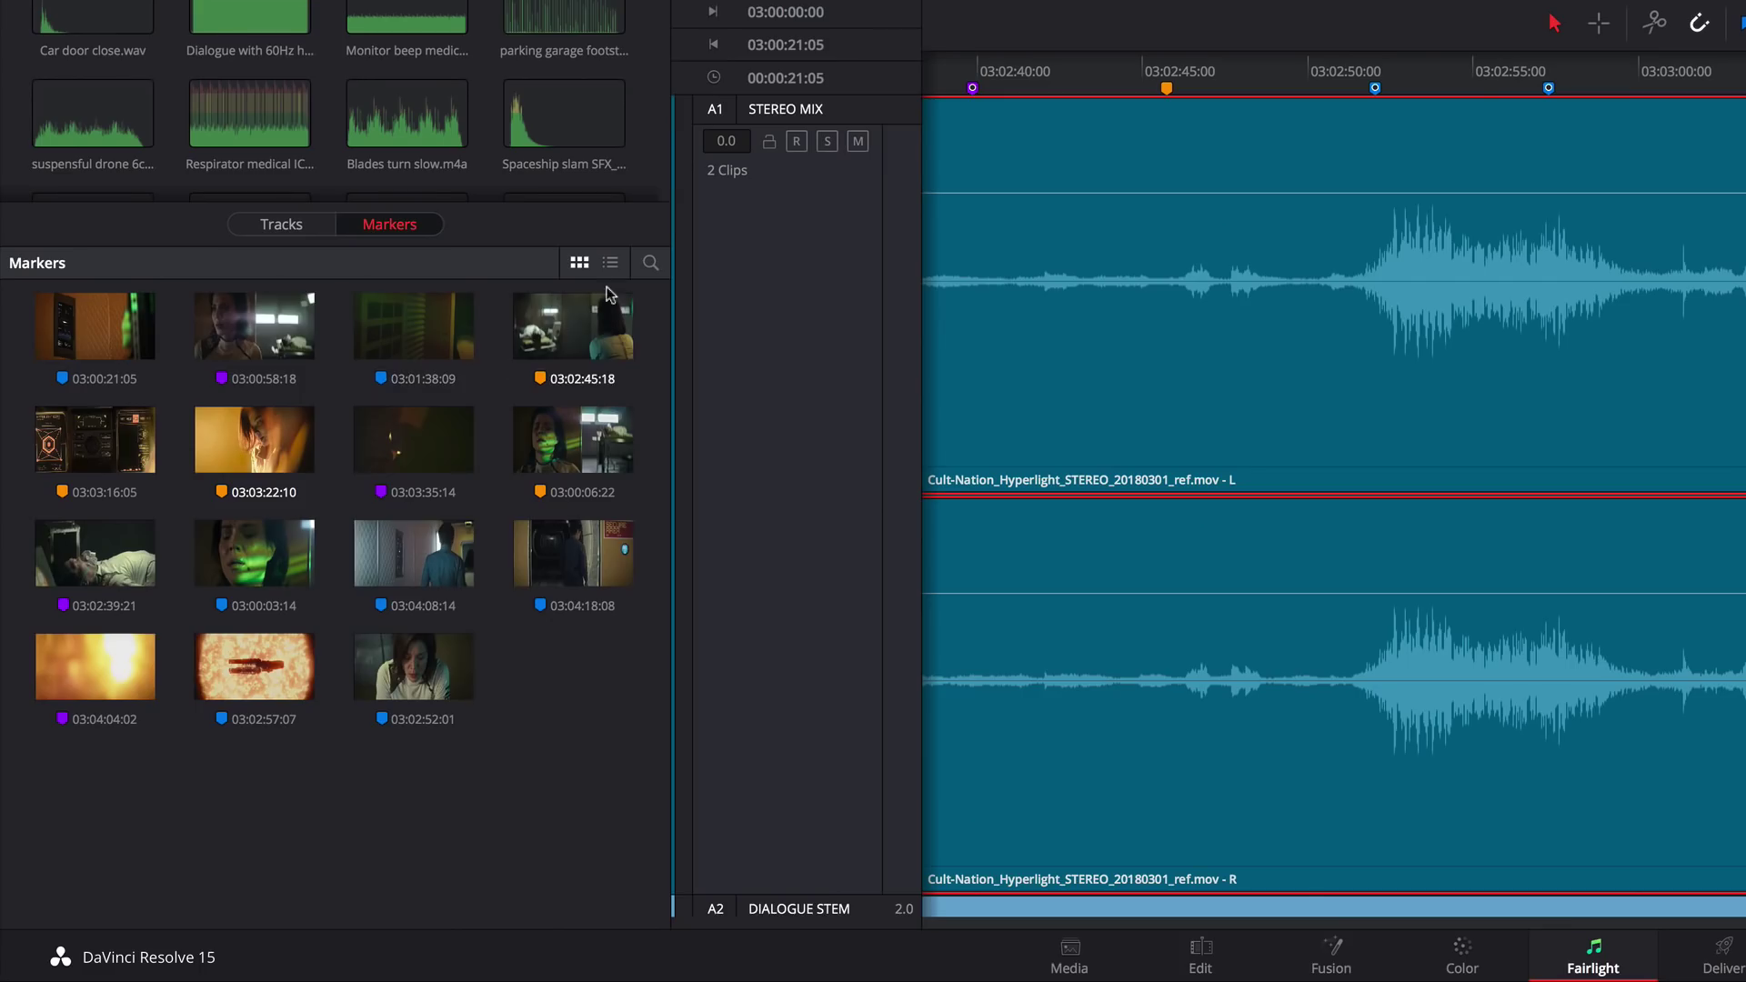
List the markers, search for 'FX', and jump playback to the Computer Sound FX marker
left_click(610, 263)
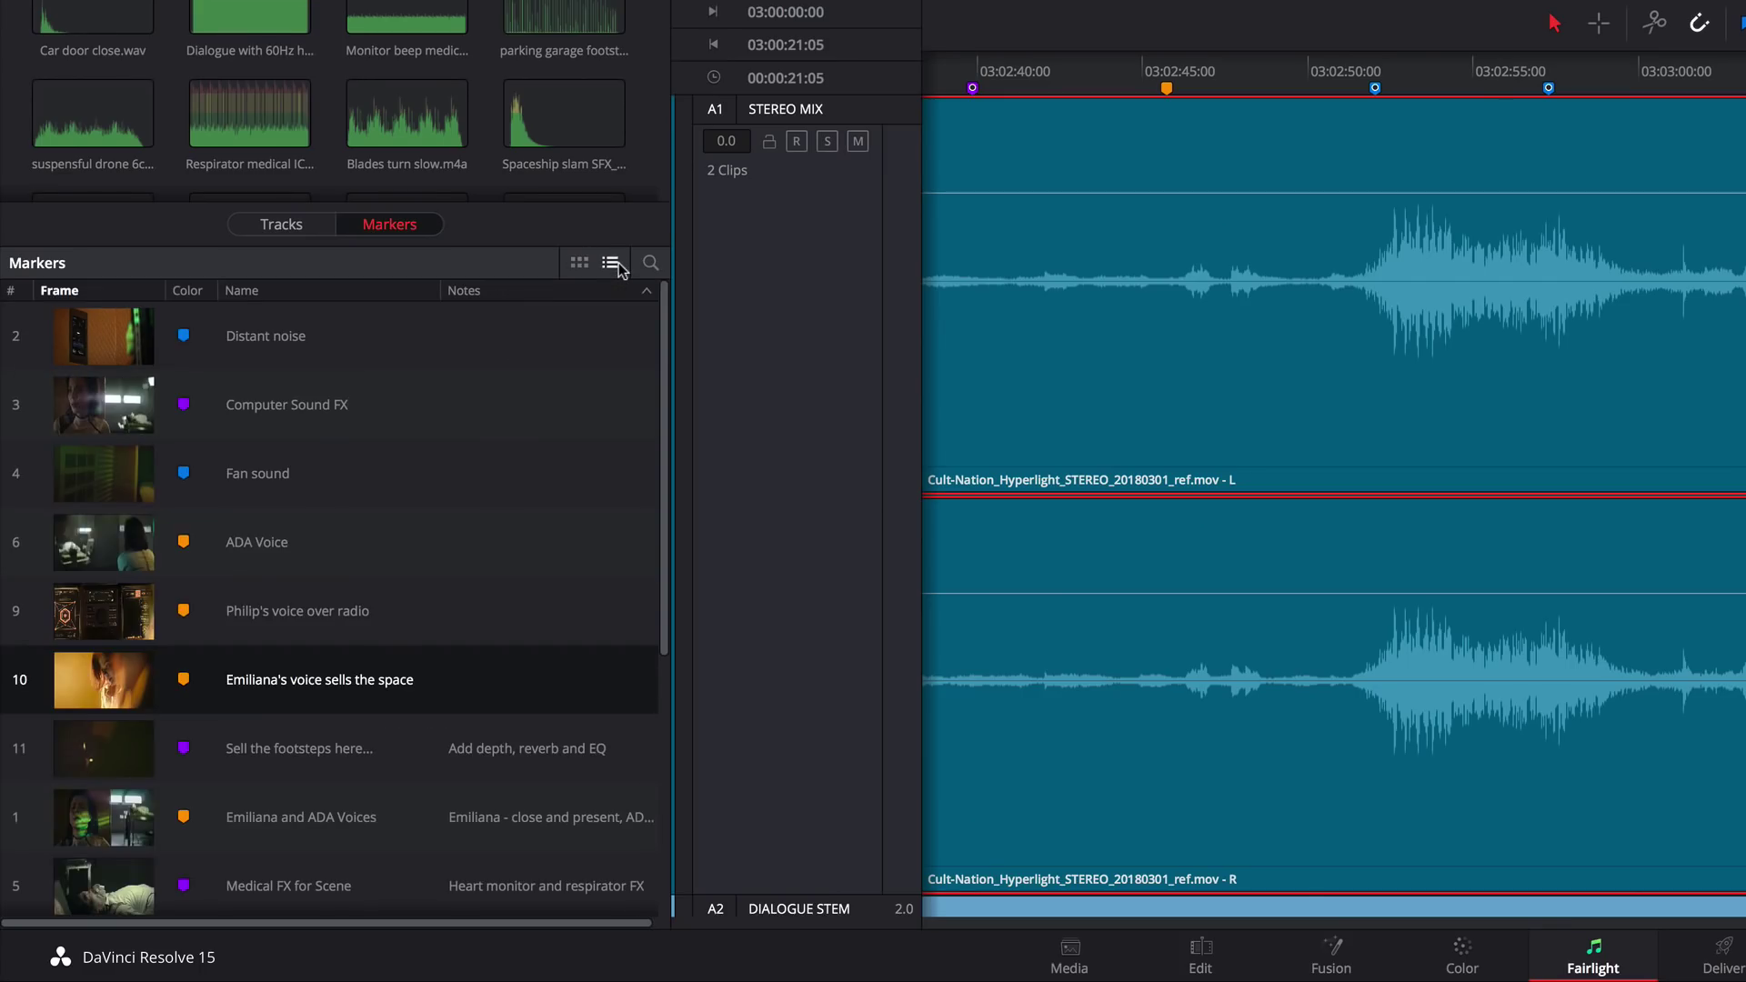
left_click(649, 264)
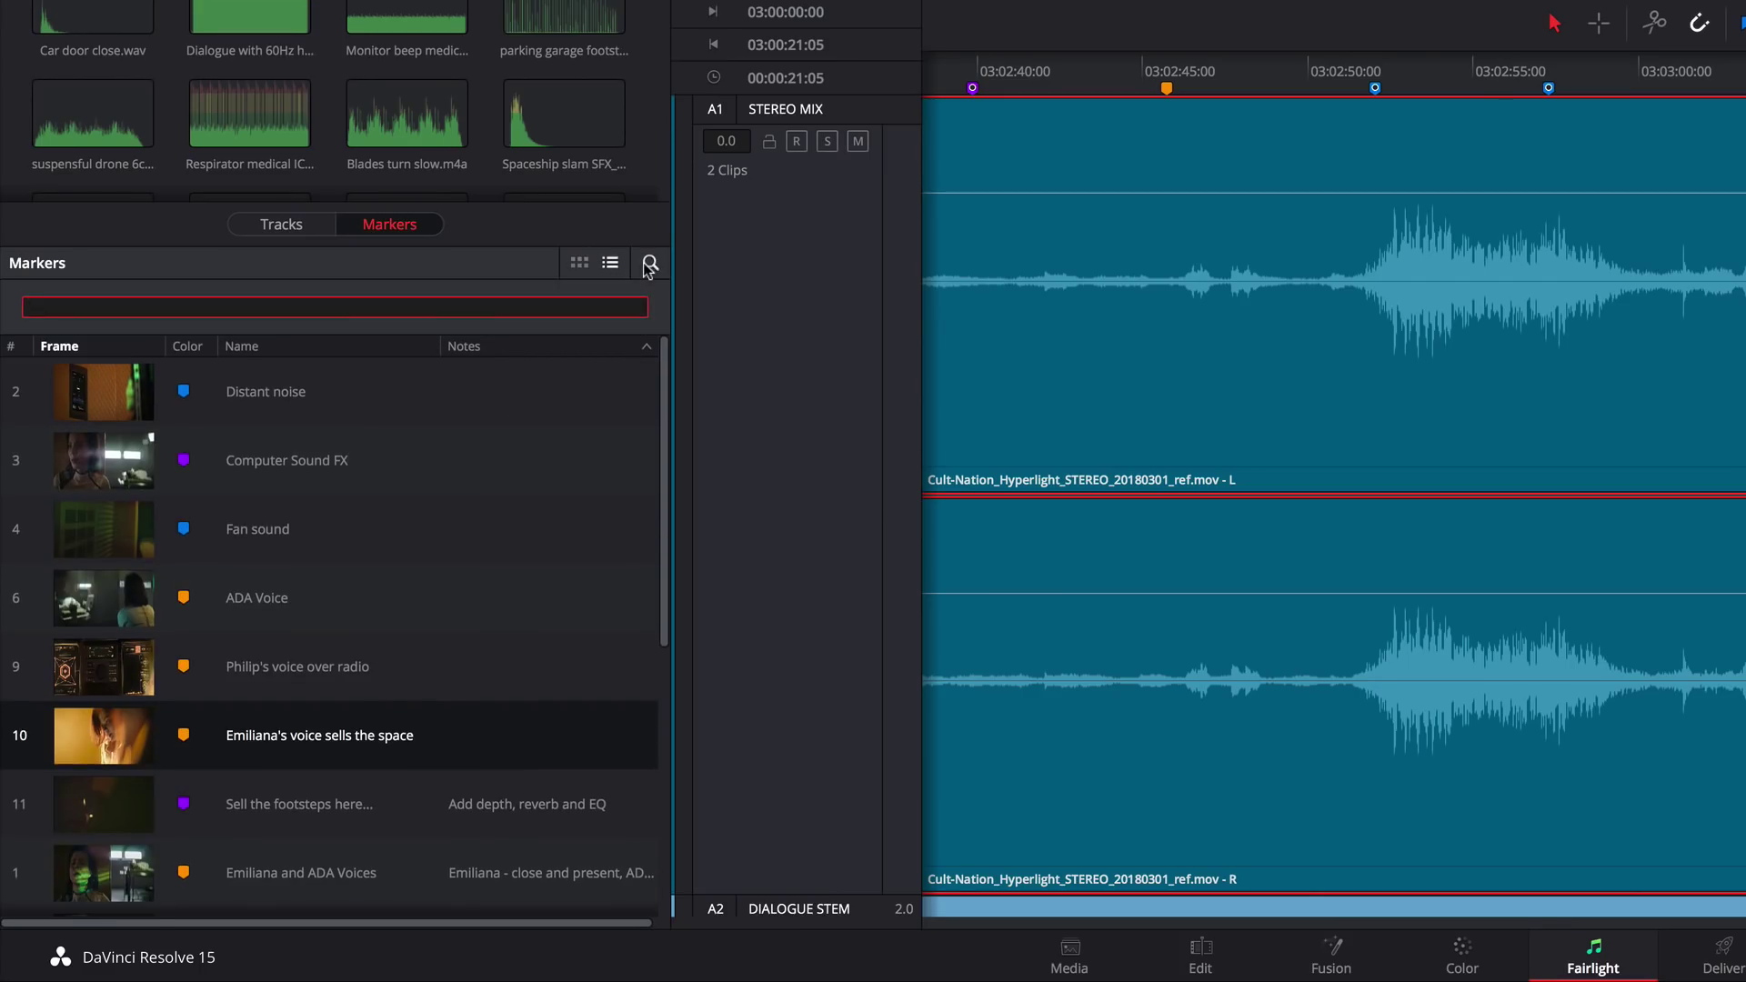
type("FX")
left_click(128, 405)
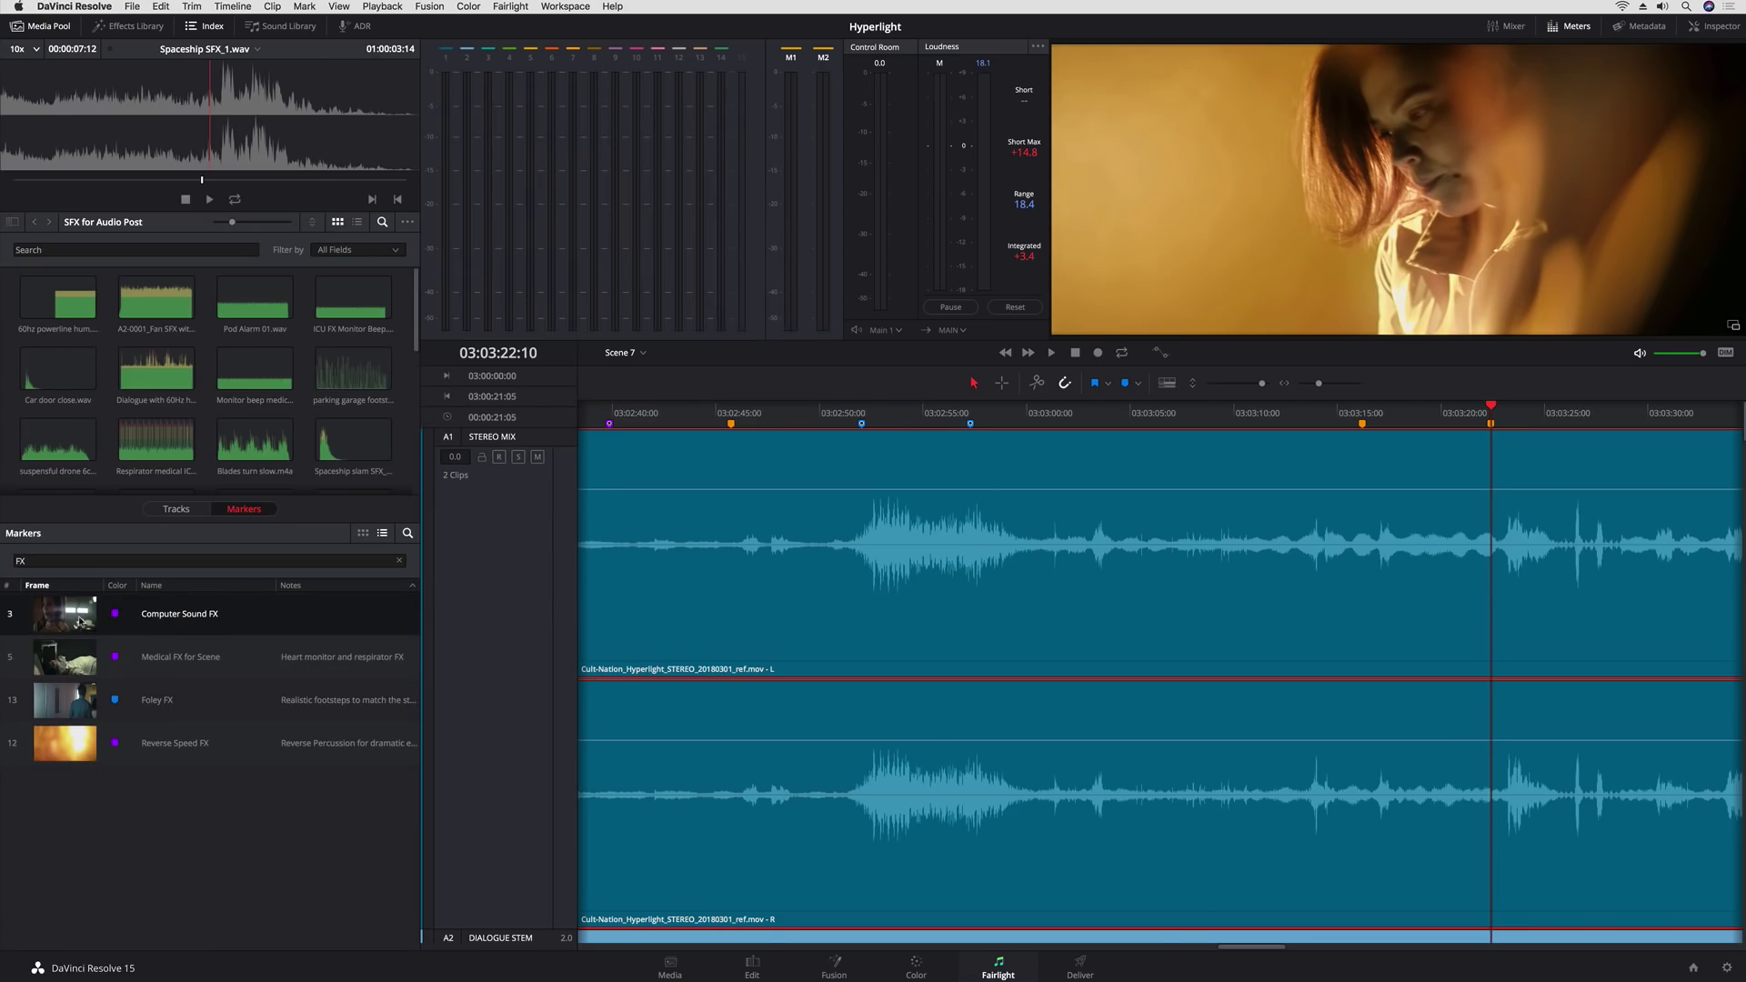
double_click(80, 622)
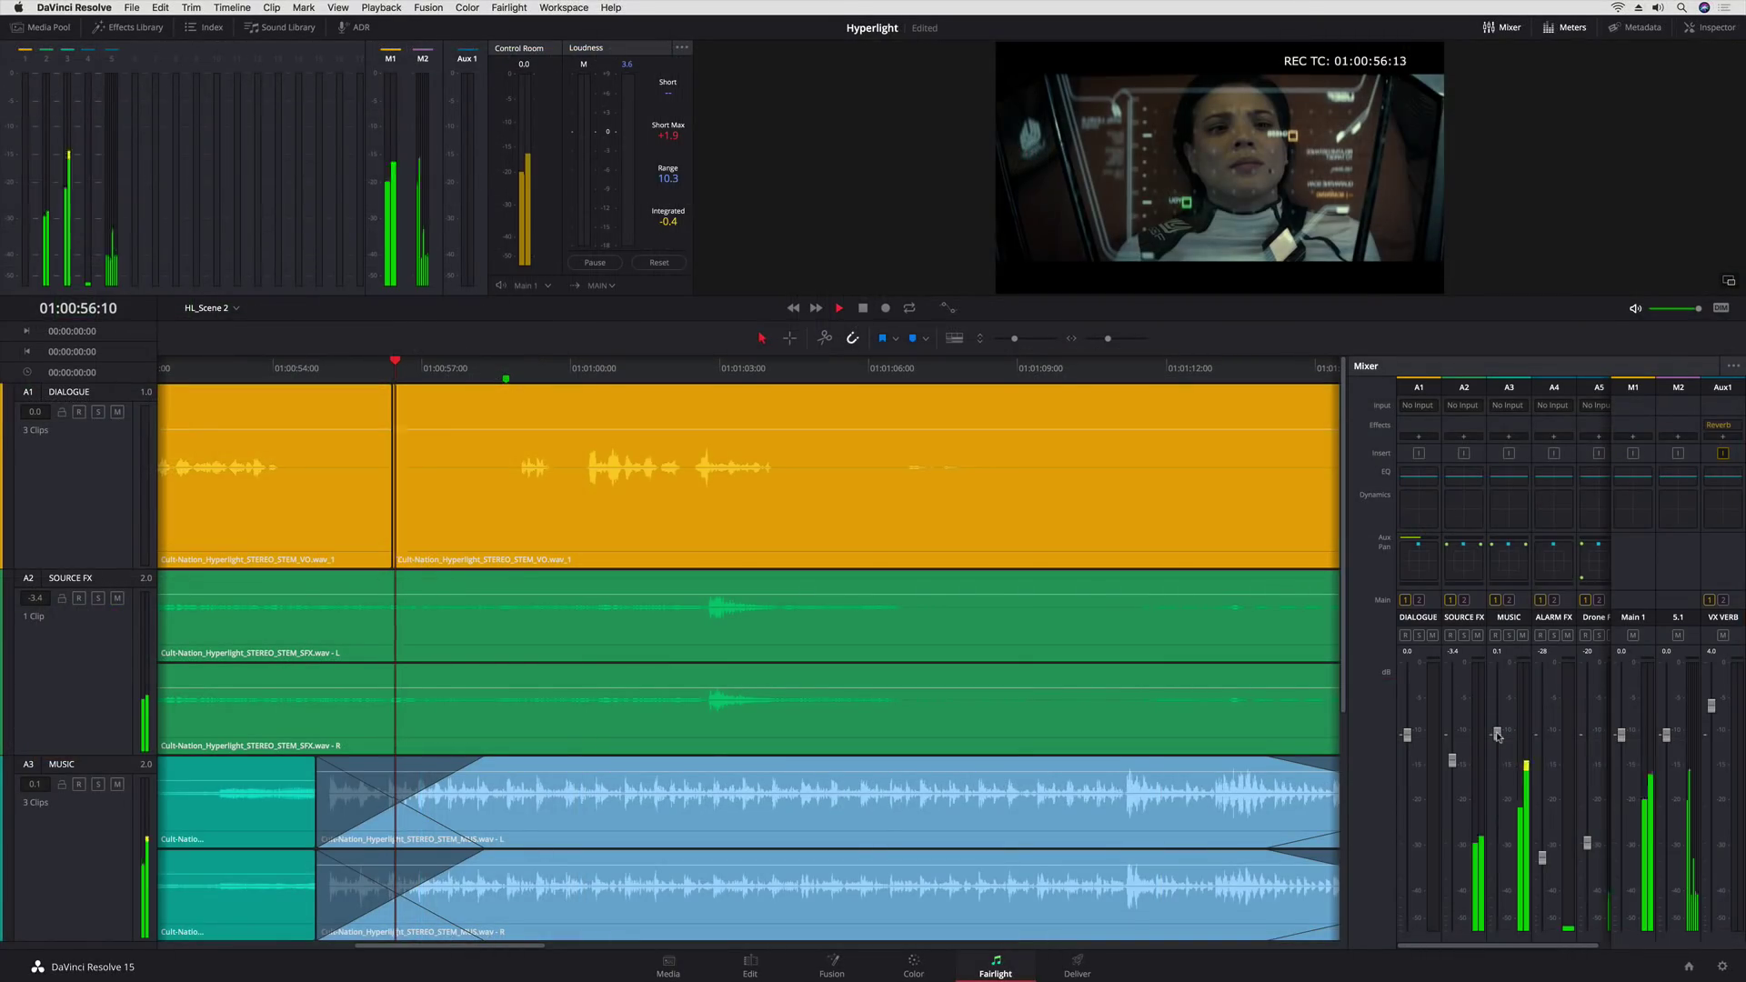
Lower the MUSIC track to -6.1 dB and enable the DIALOGUE compressor's sidechain send
mouse_move(1498, 737)
left_mouse_down()
mouse_move(1502, 785)
mouse_move(1501, 732)
left_mouse_up()
key("space")
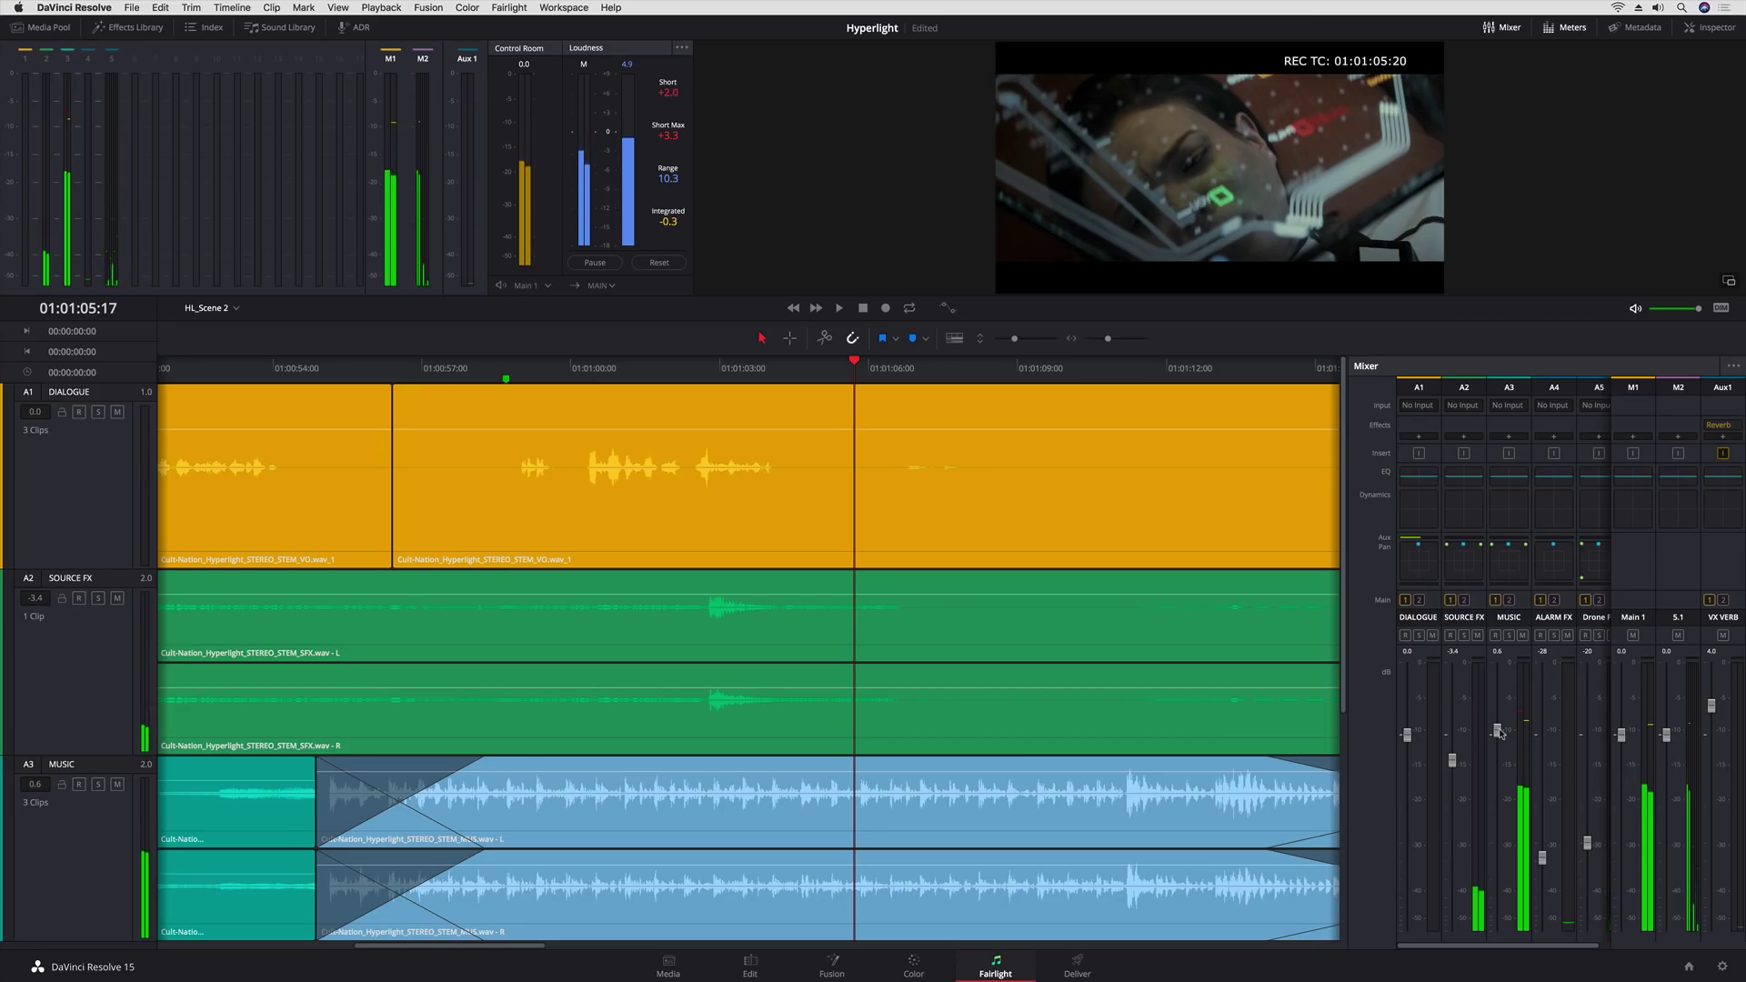
double_click(1421, 522)
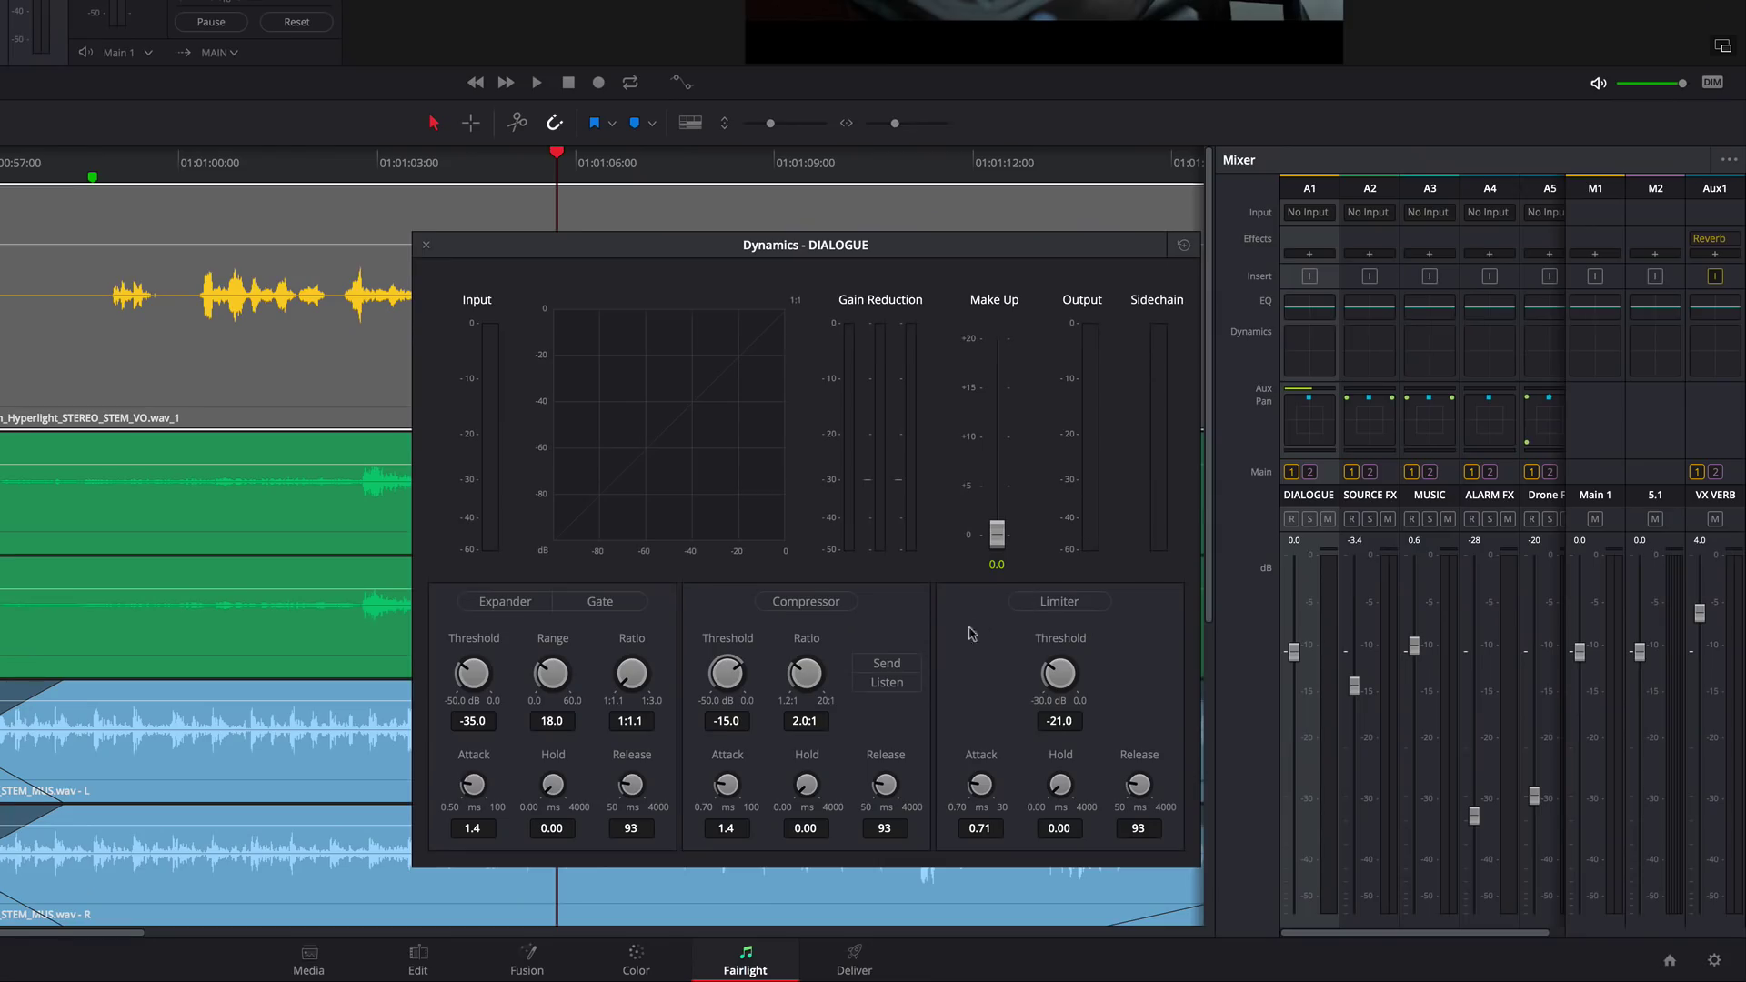
left_click(1101, 743)
Enable and monitor the MUSIC compressor: threshold -45.8, ratio 10:1, attack 87, release 1048
left_click(1433, 546)
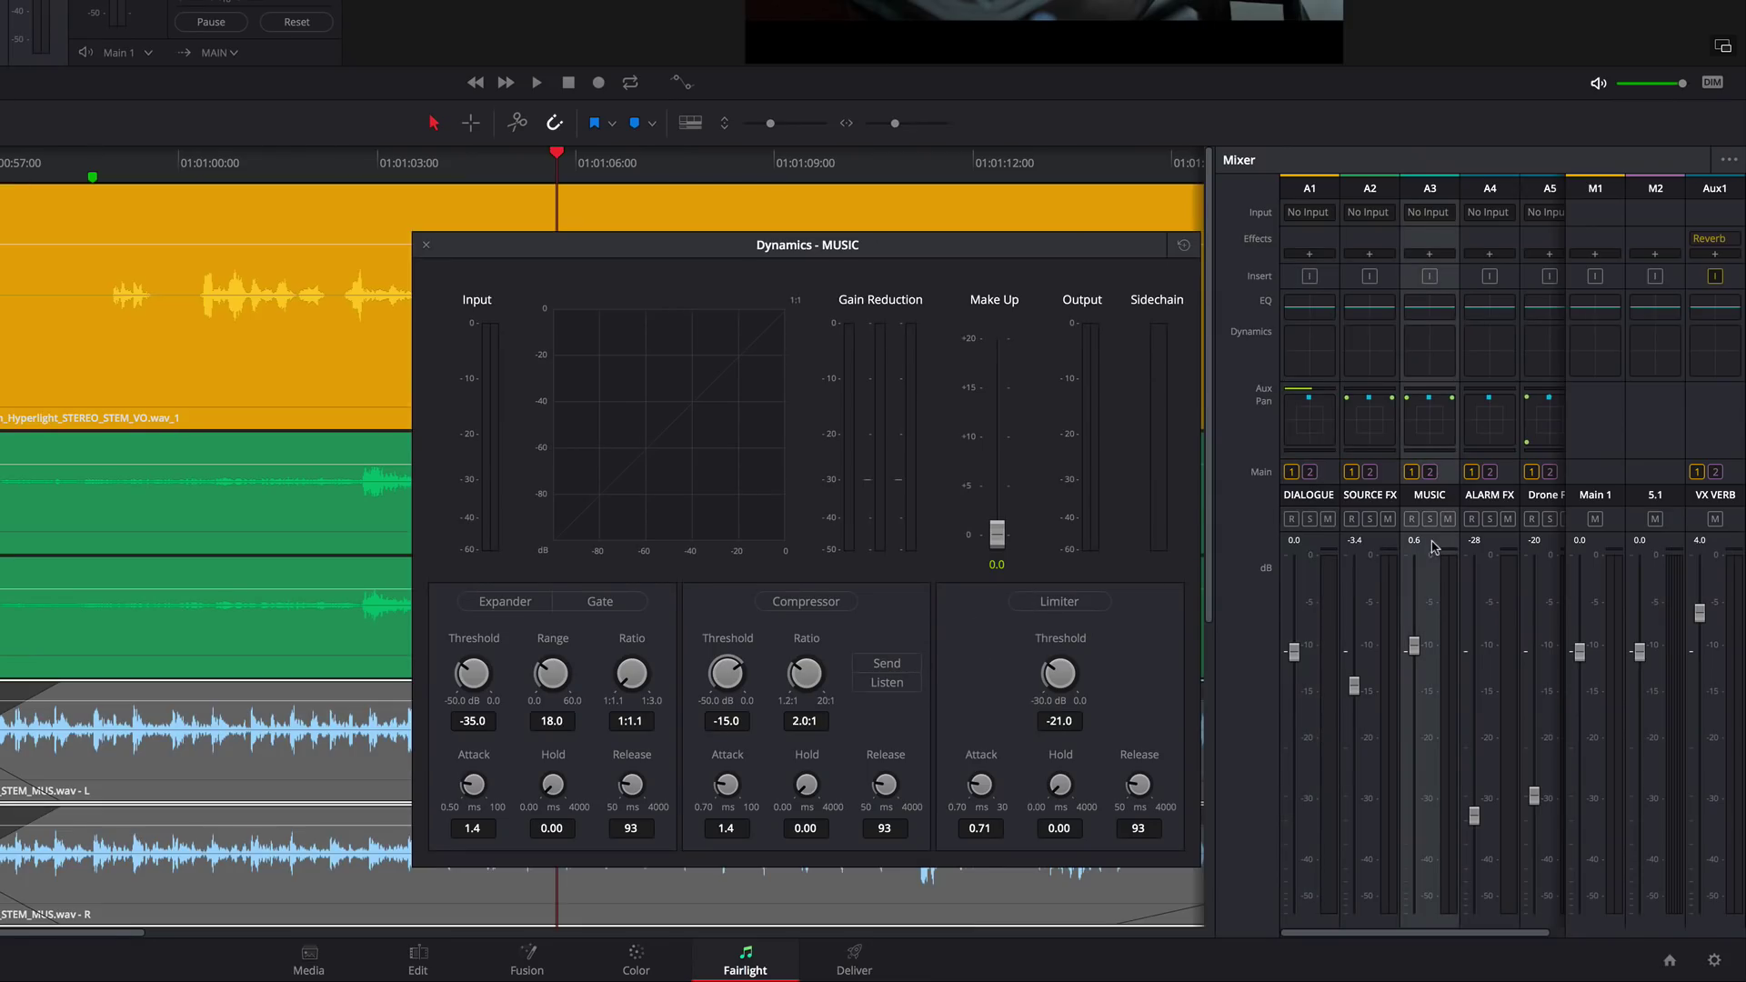
left_click(853, 602)
left_click(858, 683)
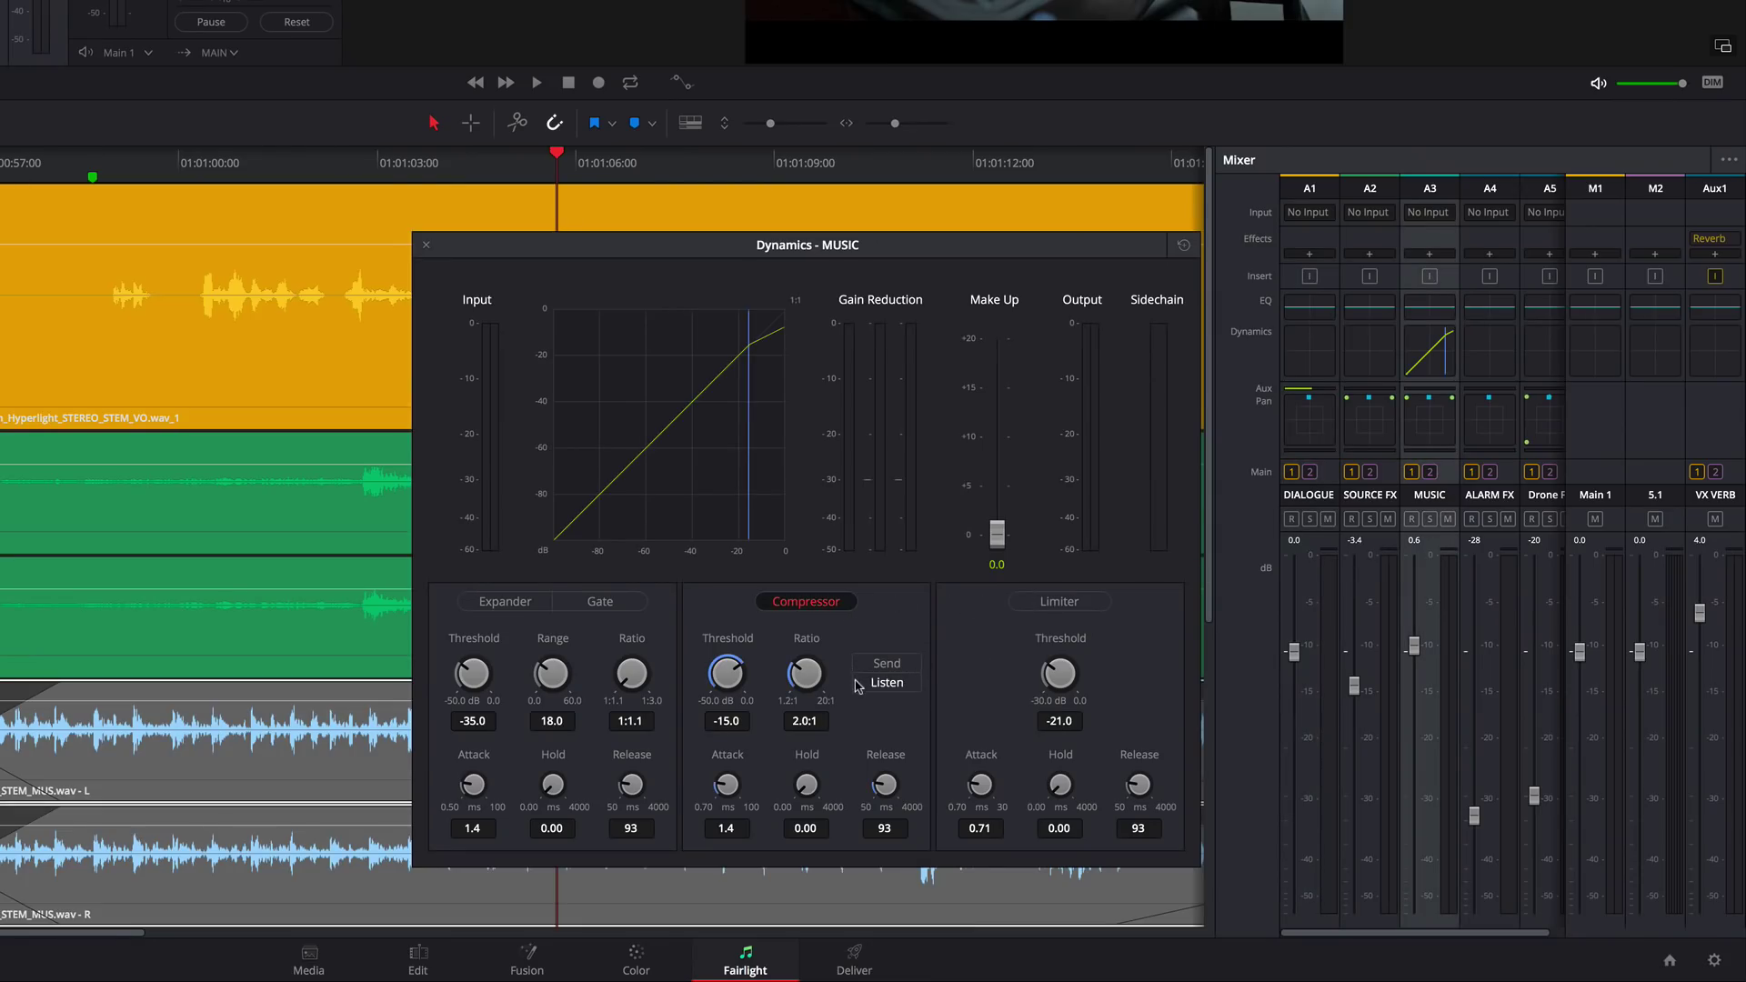
left_click_drag(760, 674, 882, 670)
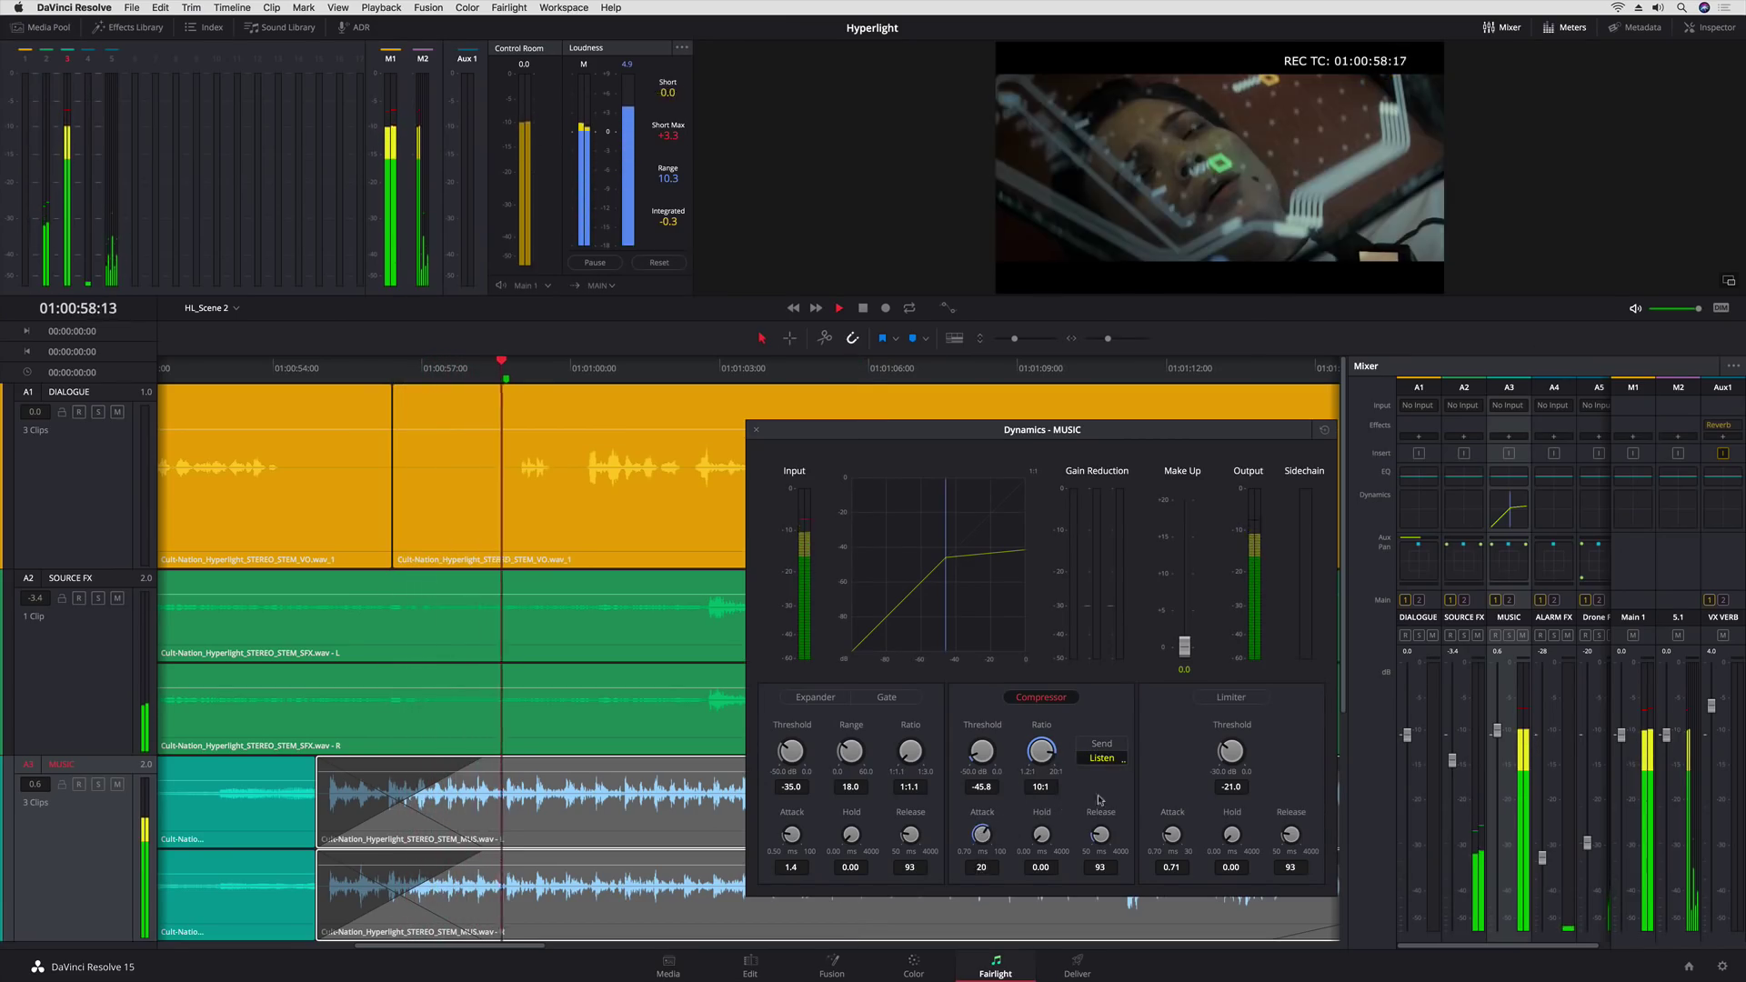
left_click_drag(1099, 834, 1205, 811)
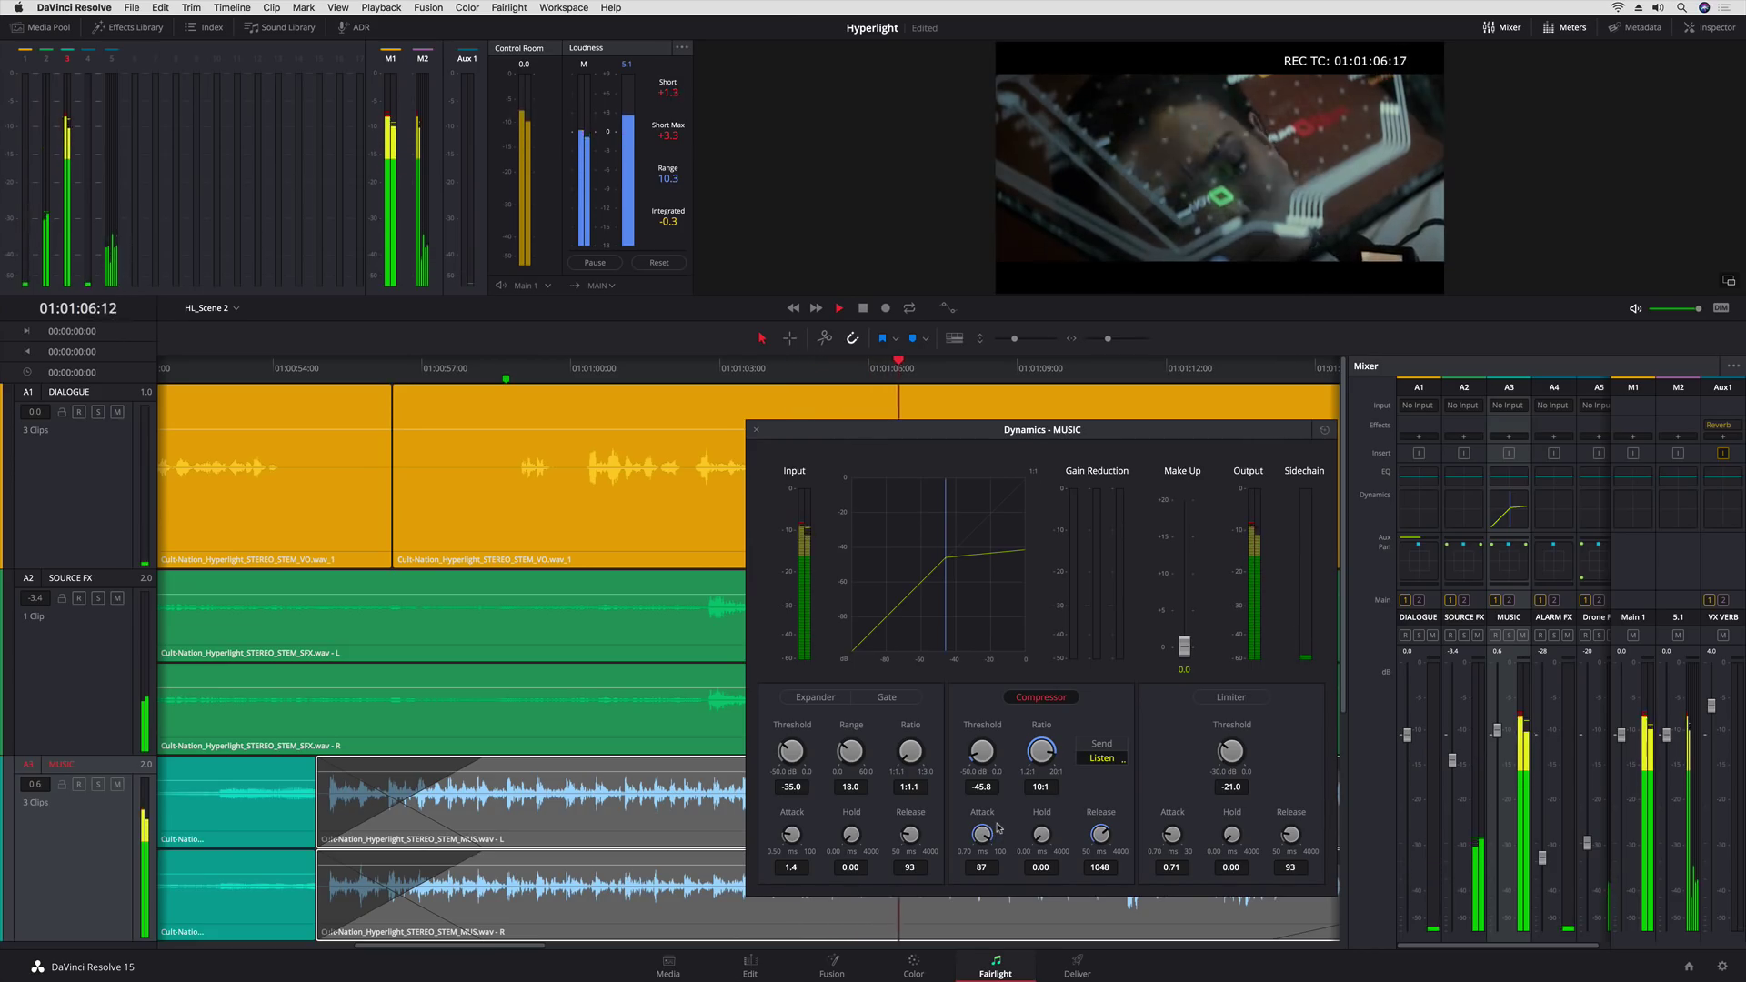
Delete a selected range of music volume automation and draw a new curve with the Pencil
key("space")
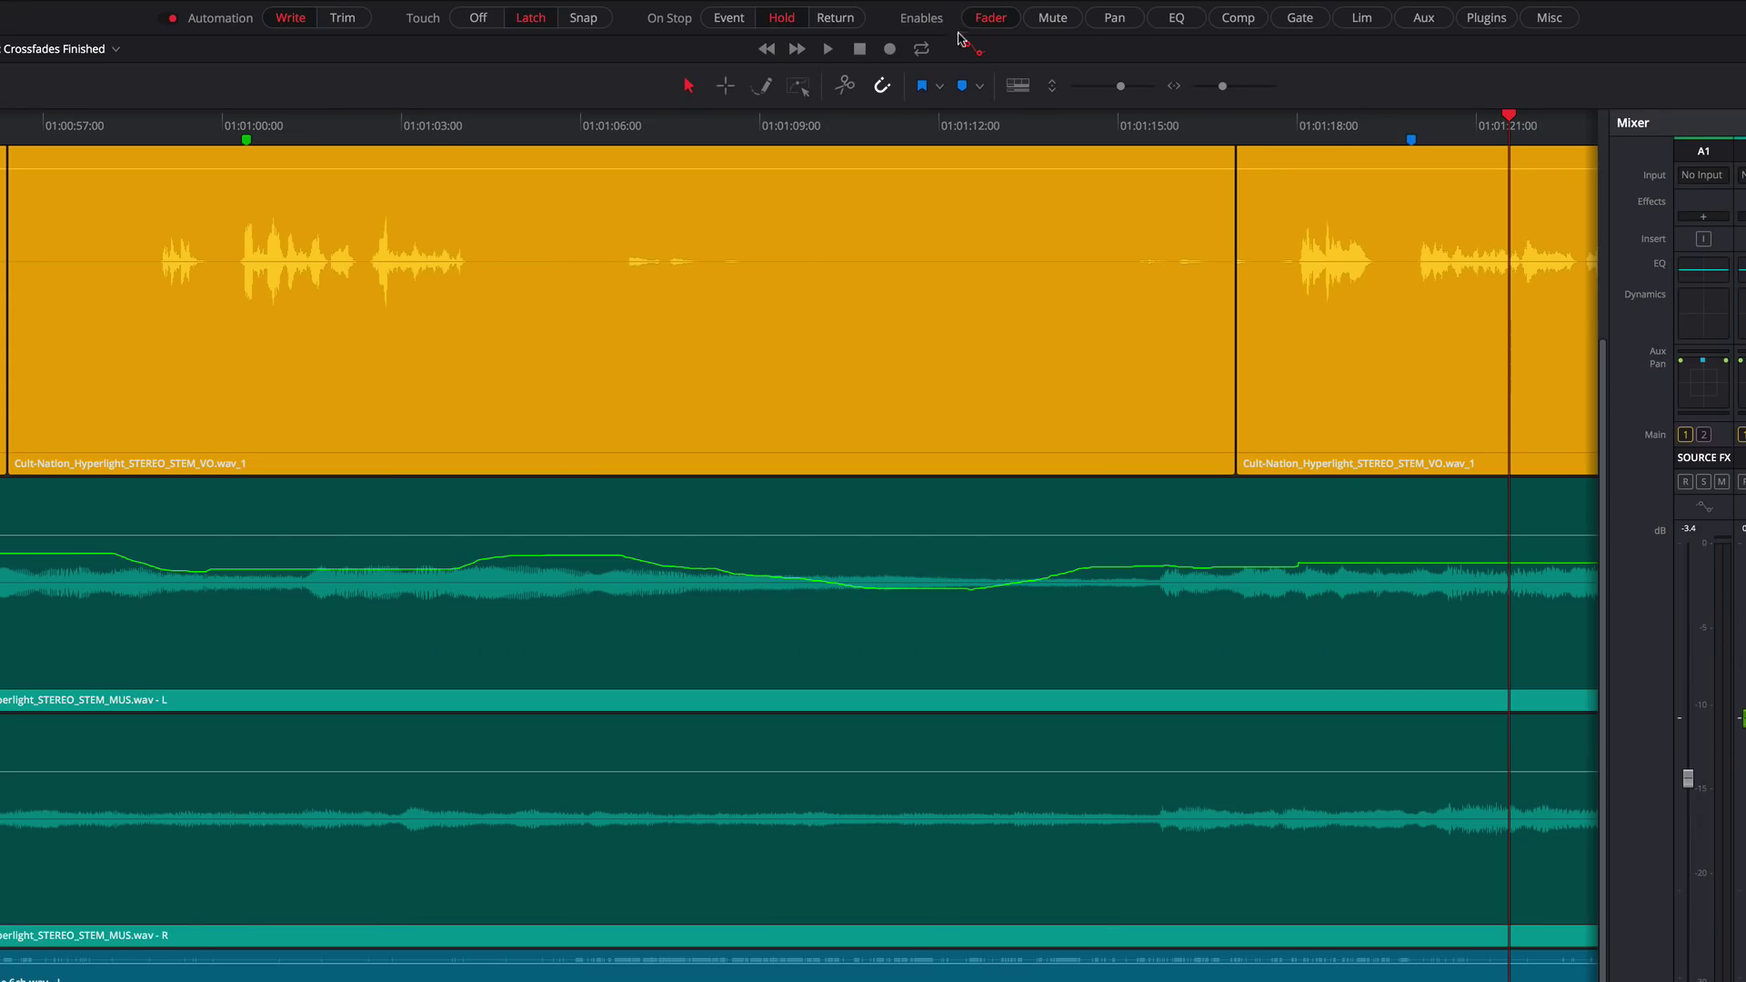
left_click(797, 86)
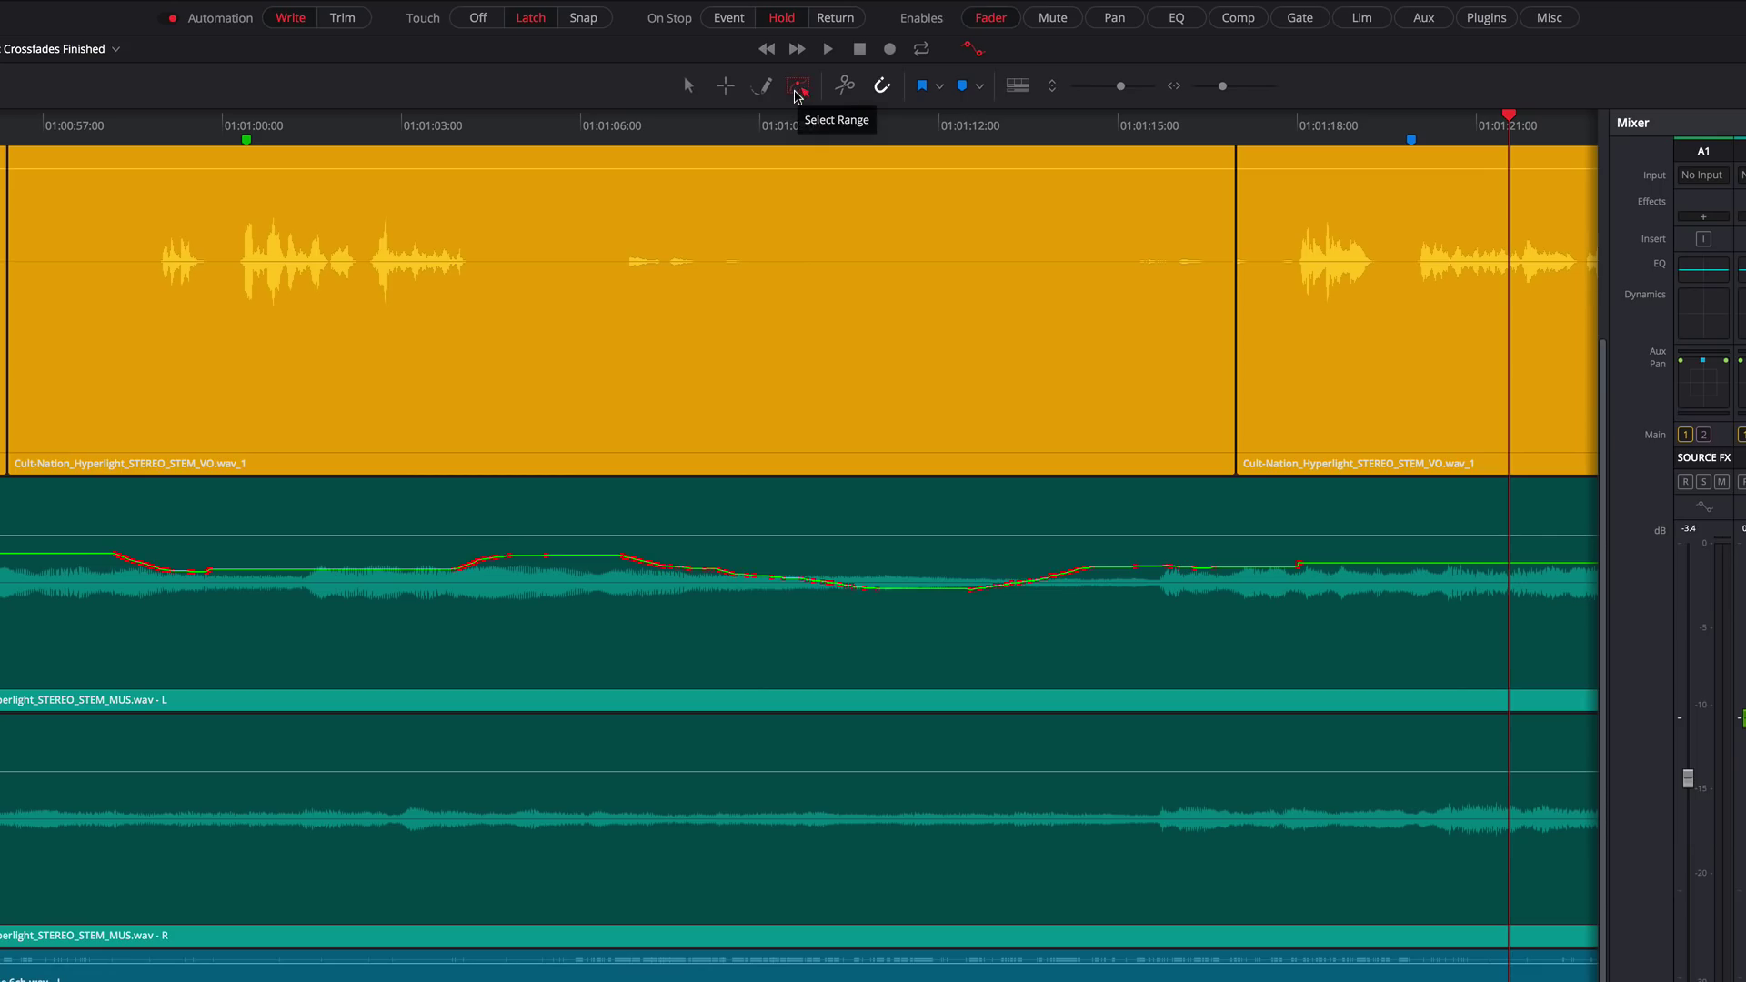
left_click_drag(617, 531, 1217, 605)
key("Delete")
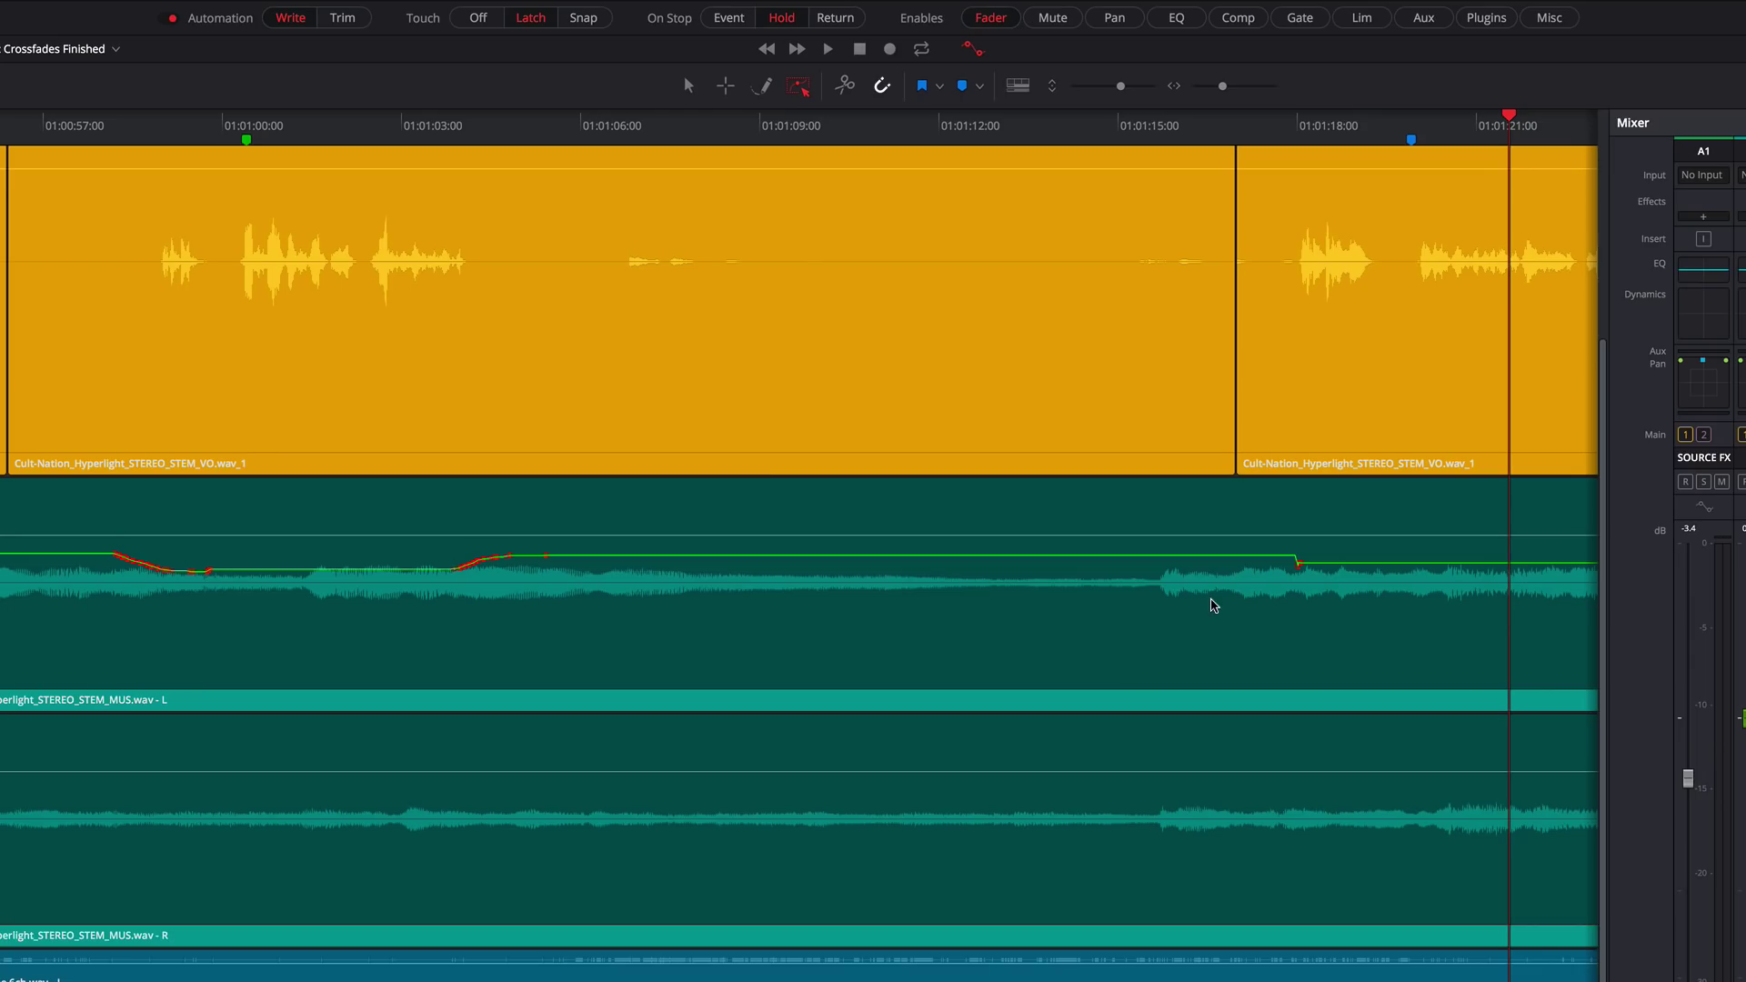
left_click(765, 88)
mouse_move(550, 556)
left_mouse_down()
mouse_move(627, 571)
mouse_move(1109, 565)
left_mouse_up()
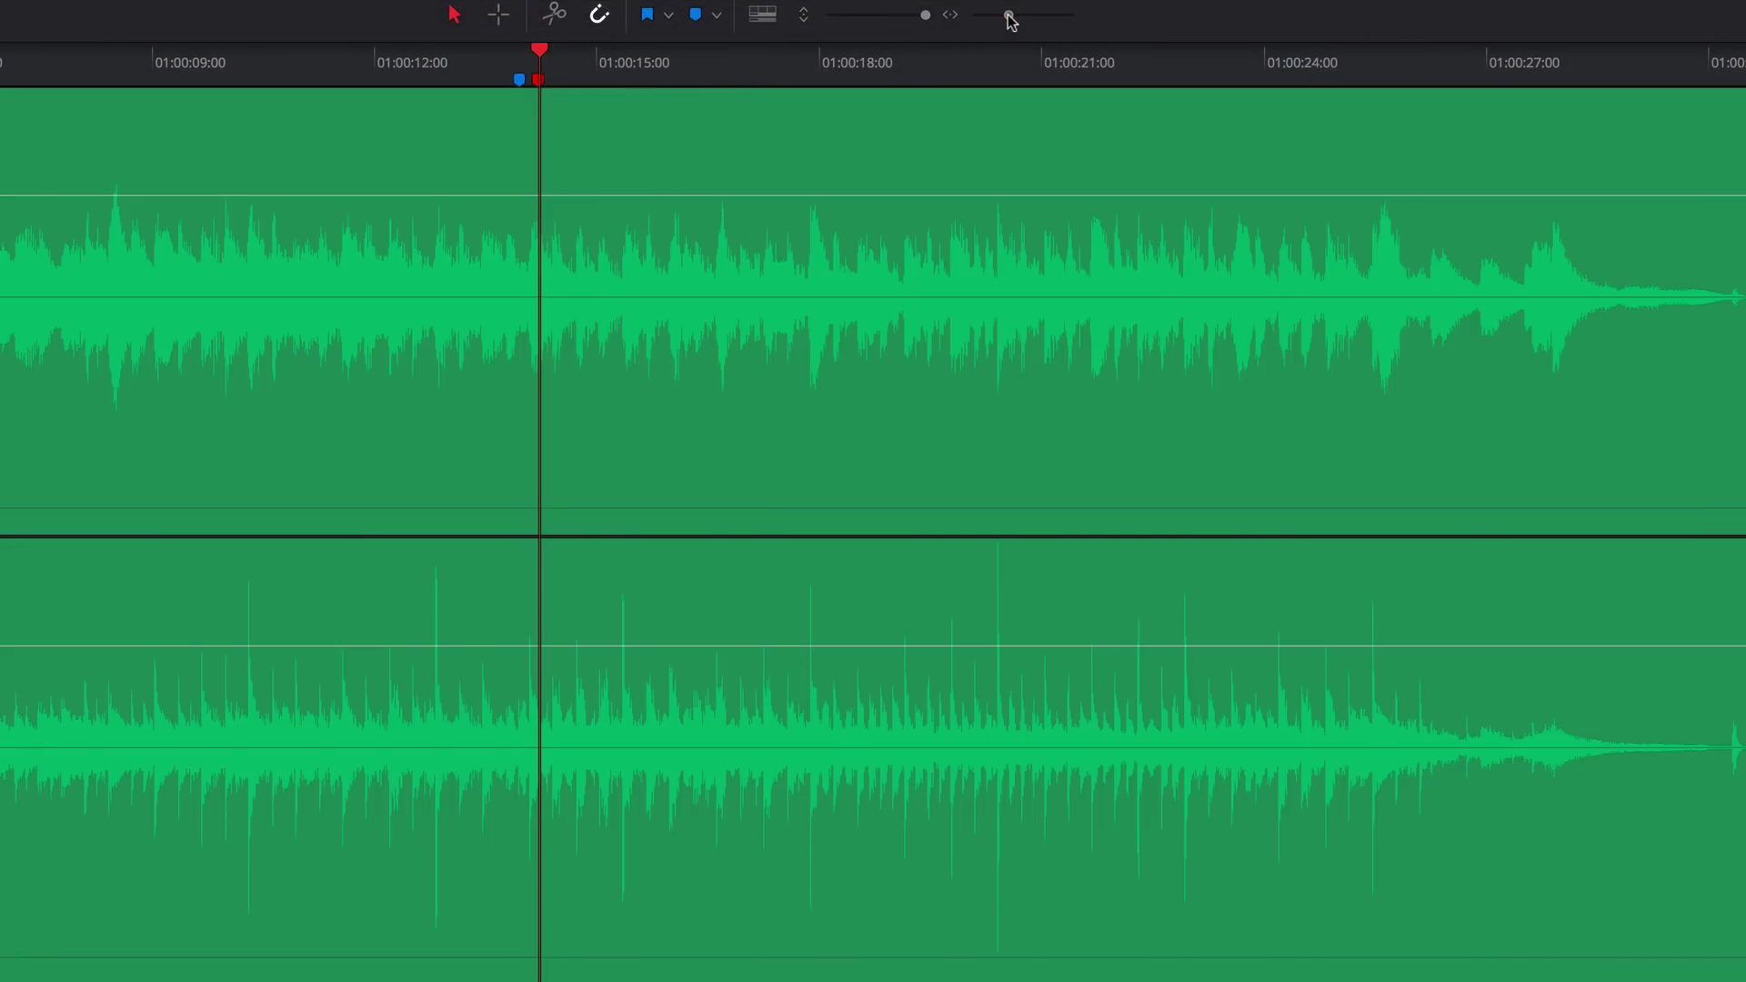
Redraw both channels' samples at sample-level zoom, then reset the edited samples
left_click_drag(1010, 20, 1052, 19)
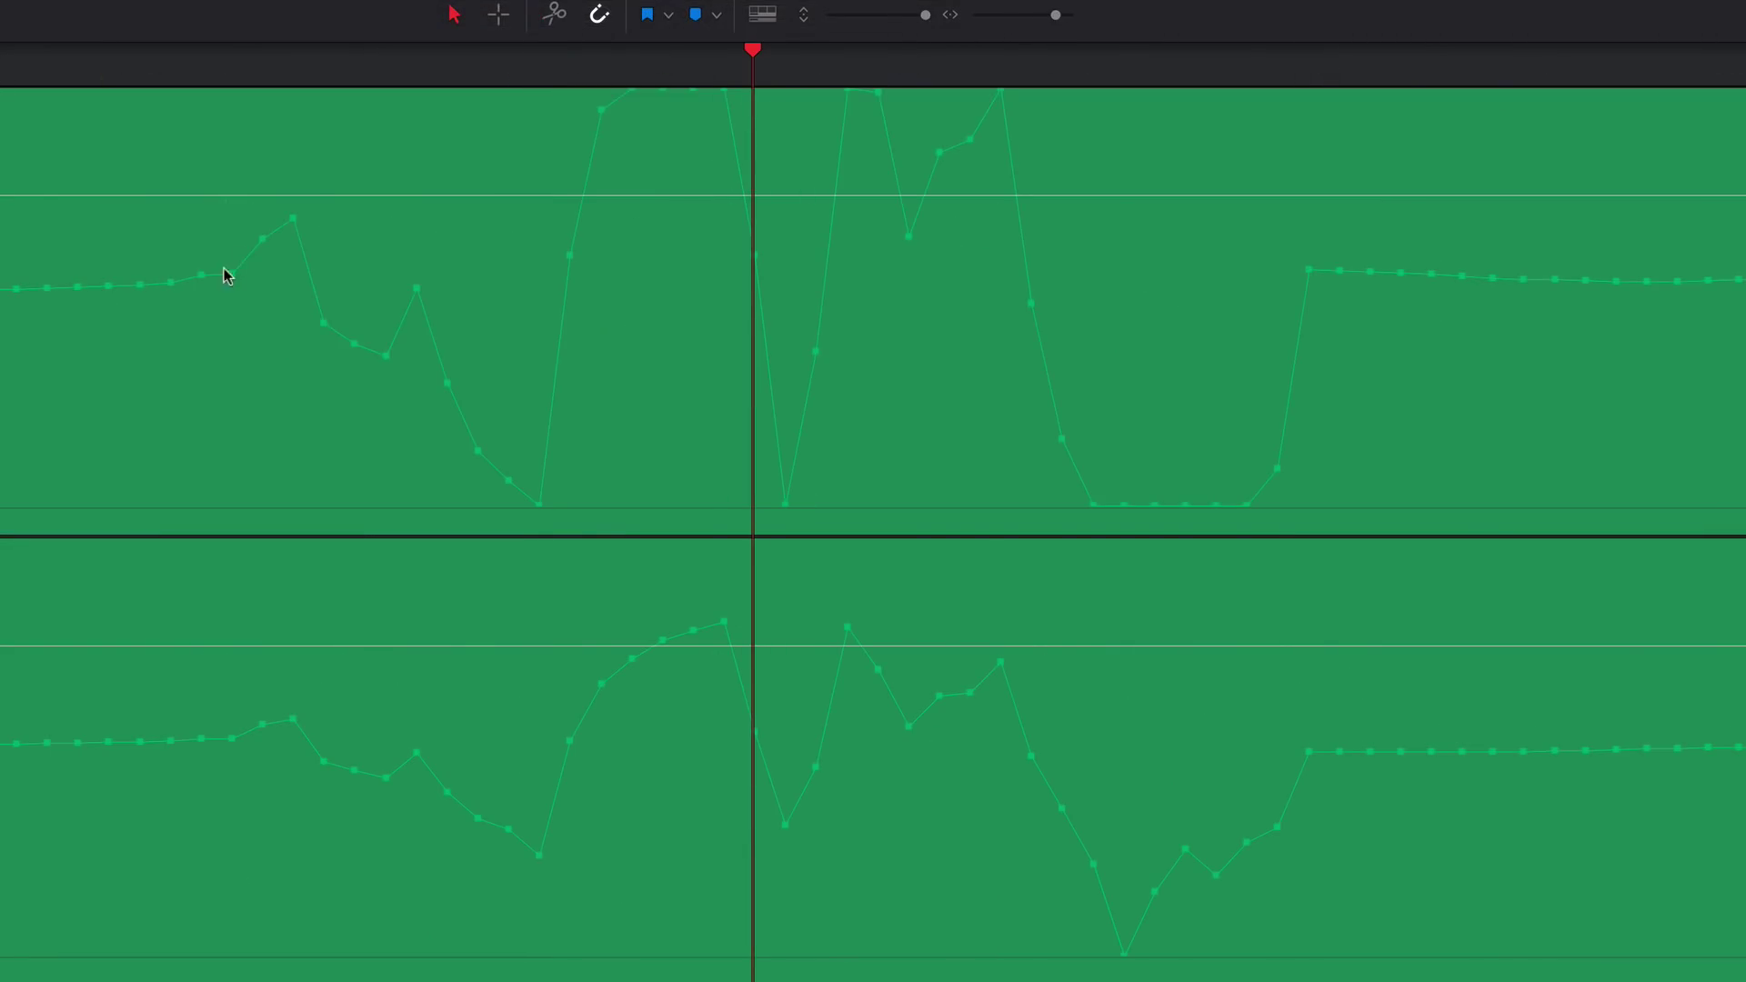
left_click_drag(226, 272, 1310, 278)
mouse_move(232, 743)
left_mouse_down()
mouse_move(1246, 768)
mouse_move(1308, 752)
left_mouse_up()
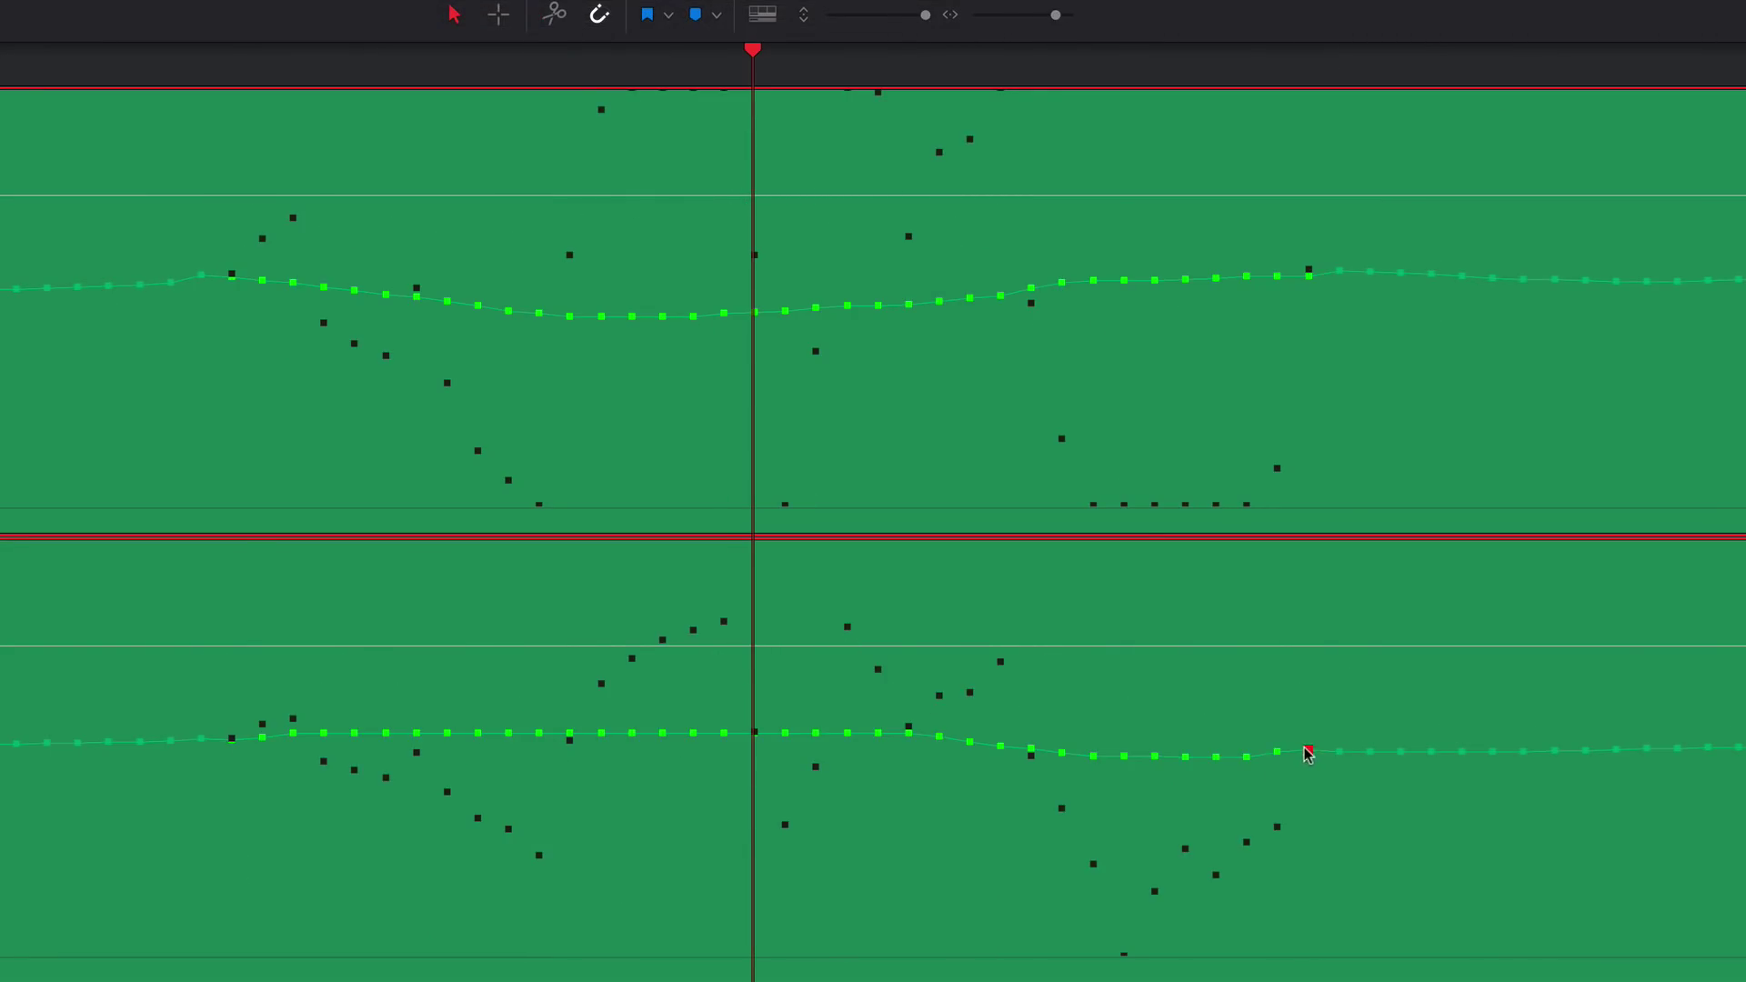
right_click(1144, 511)
left_click(1144, 626)
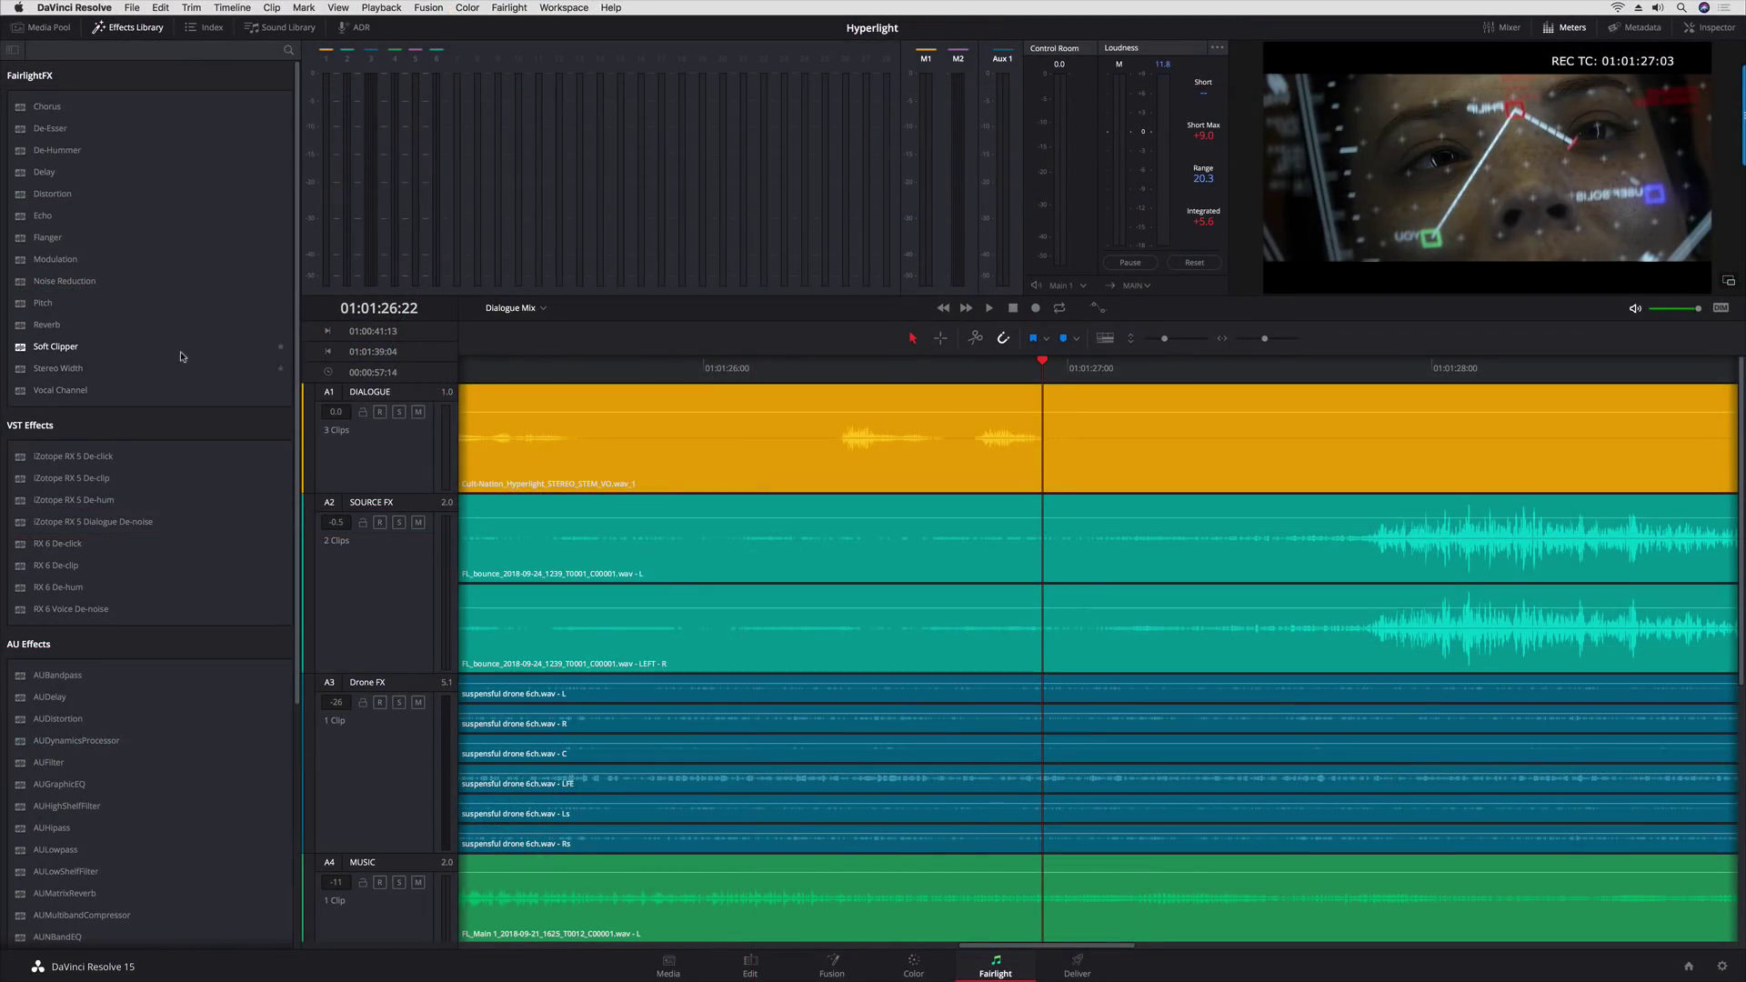
Add a Soft Clipper to SOURCE FX with threshold about -5.9 dB and play it back
left_click_drag(176, 353, 325, 527)
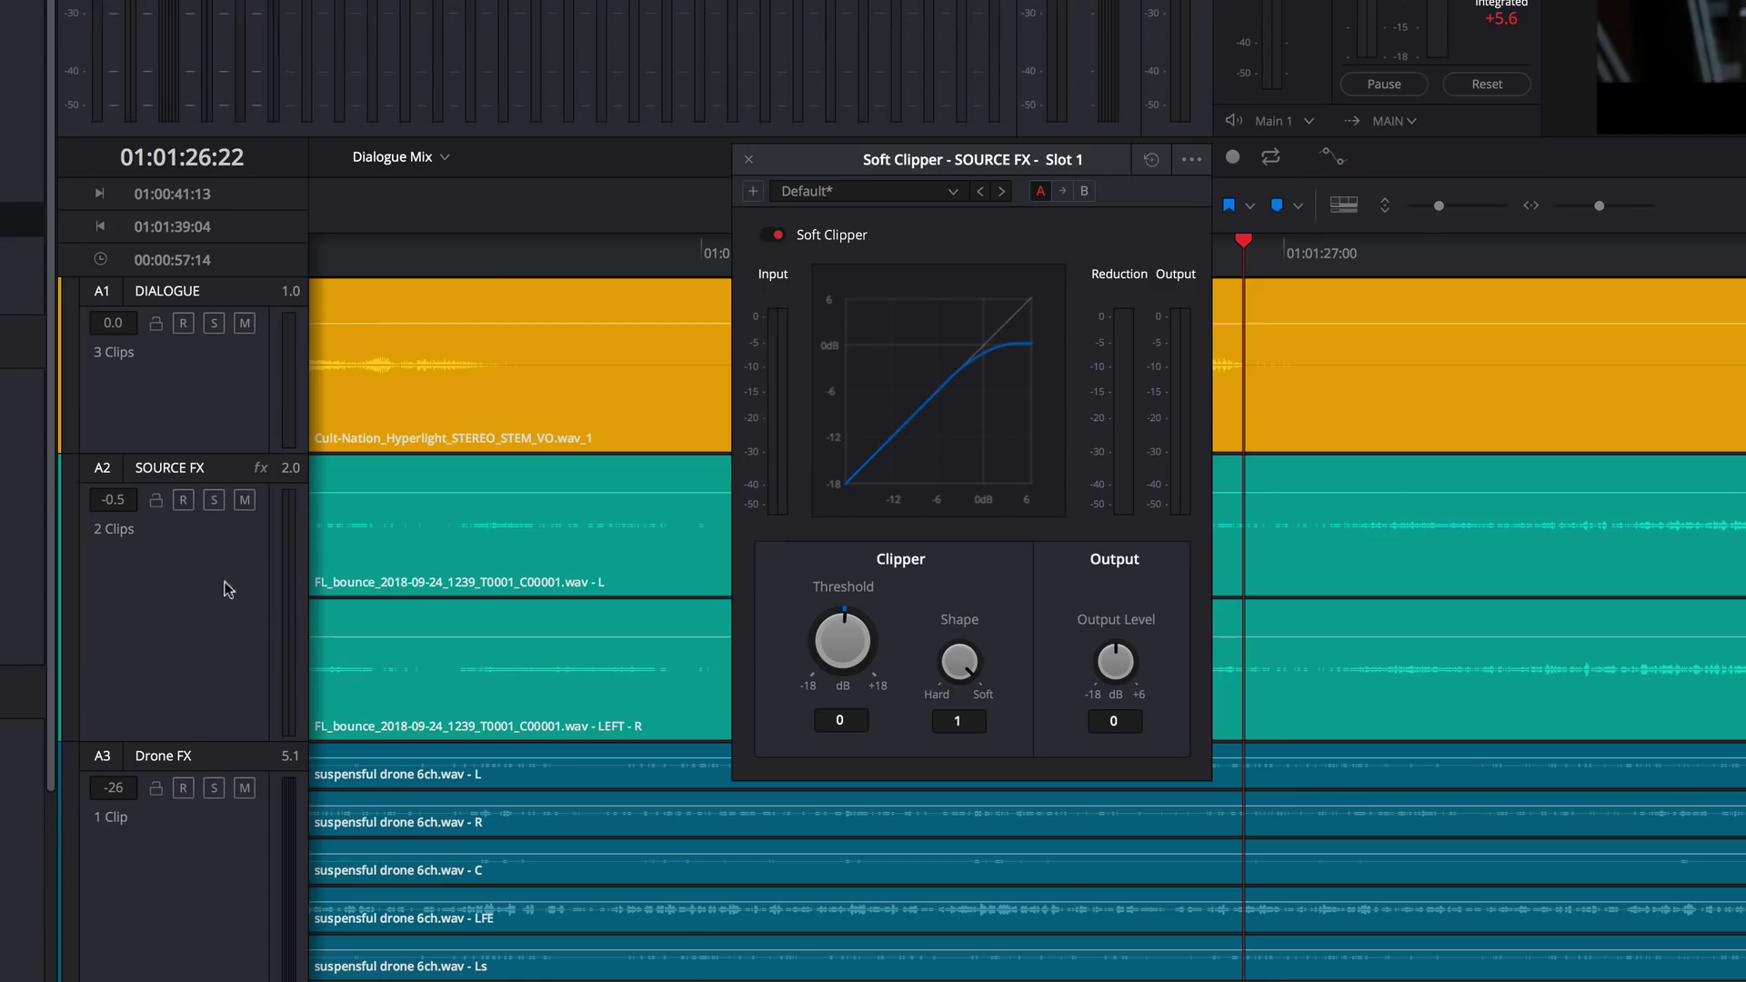
left_click_drag(840, 659, 742, 641)
key("space")
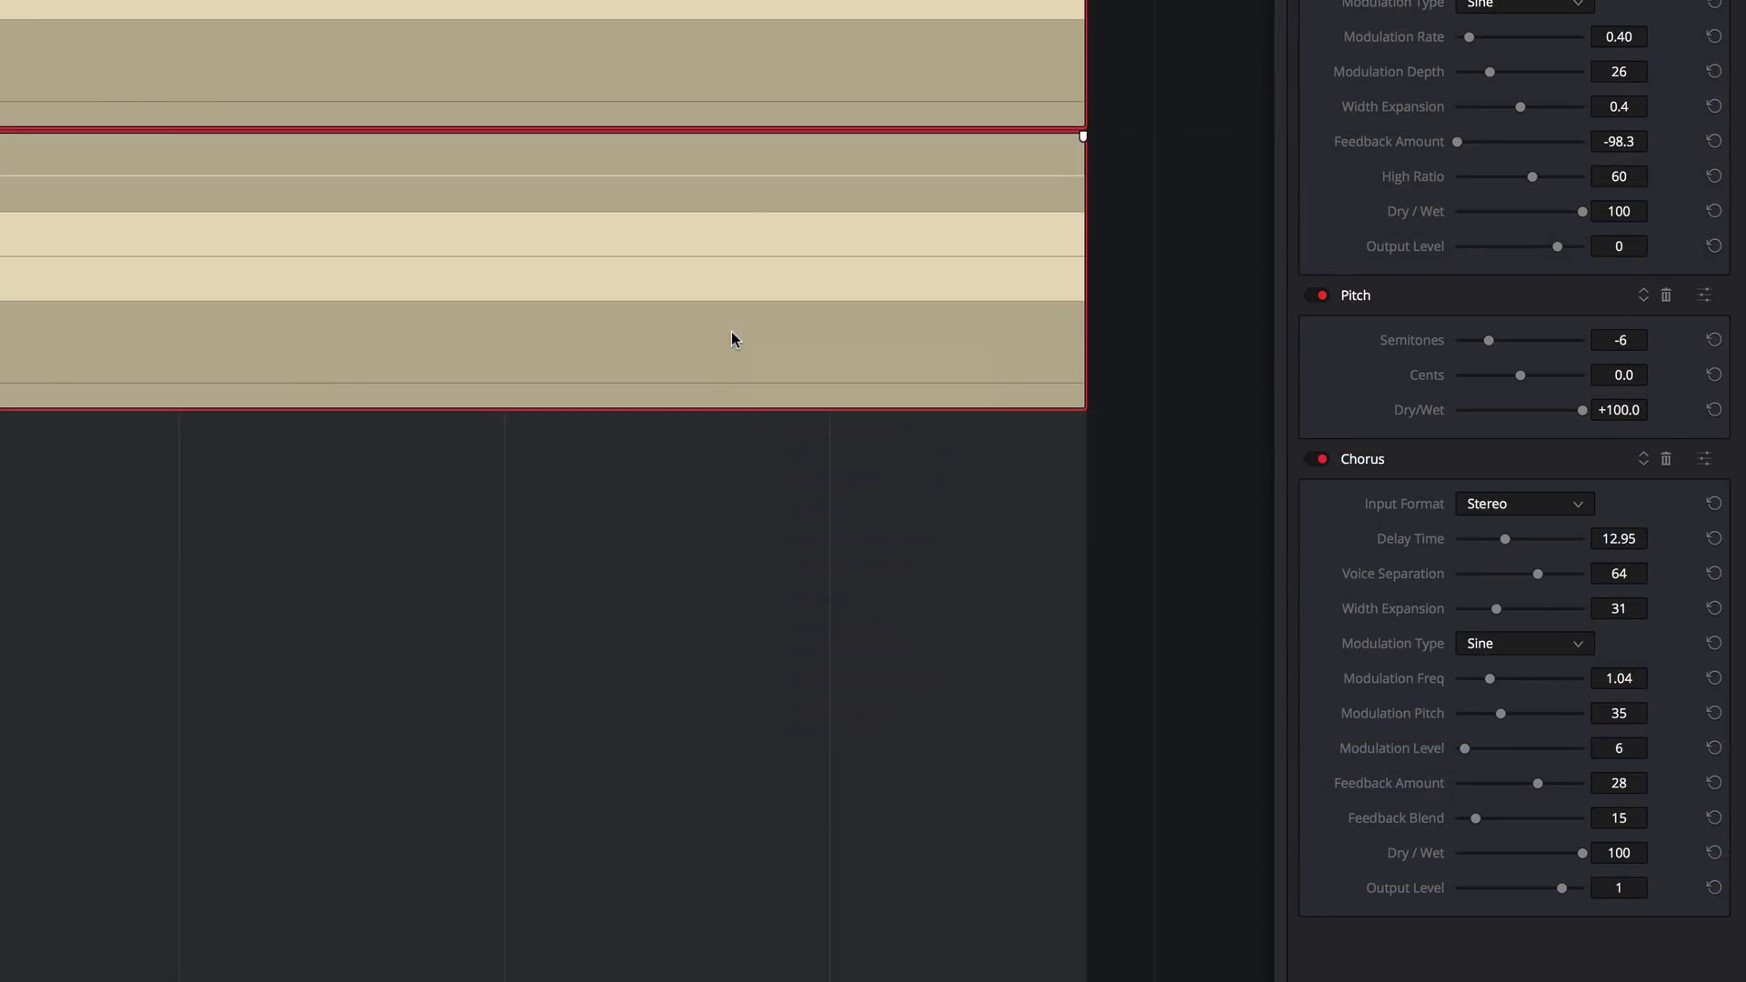
Cache the effected clip's audio effects
right_click(733, 340)
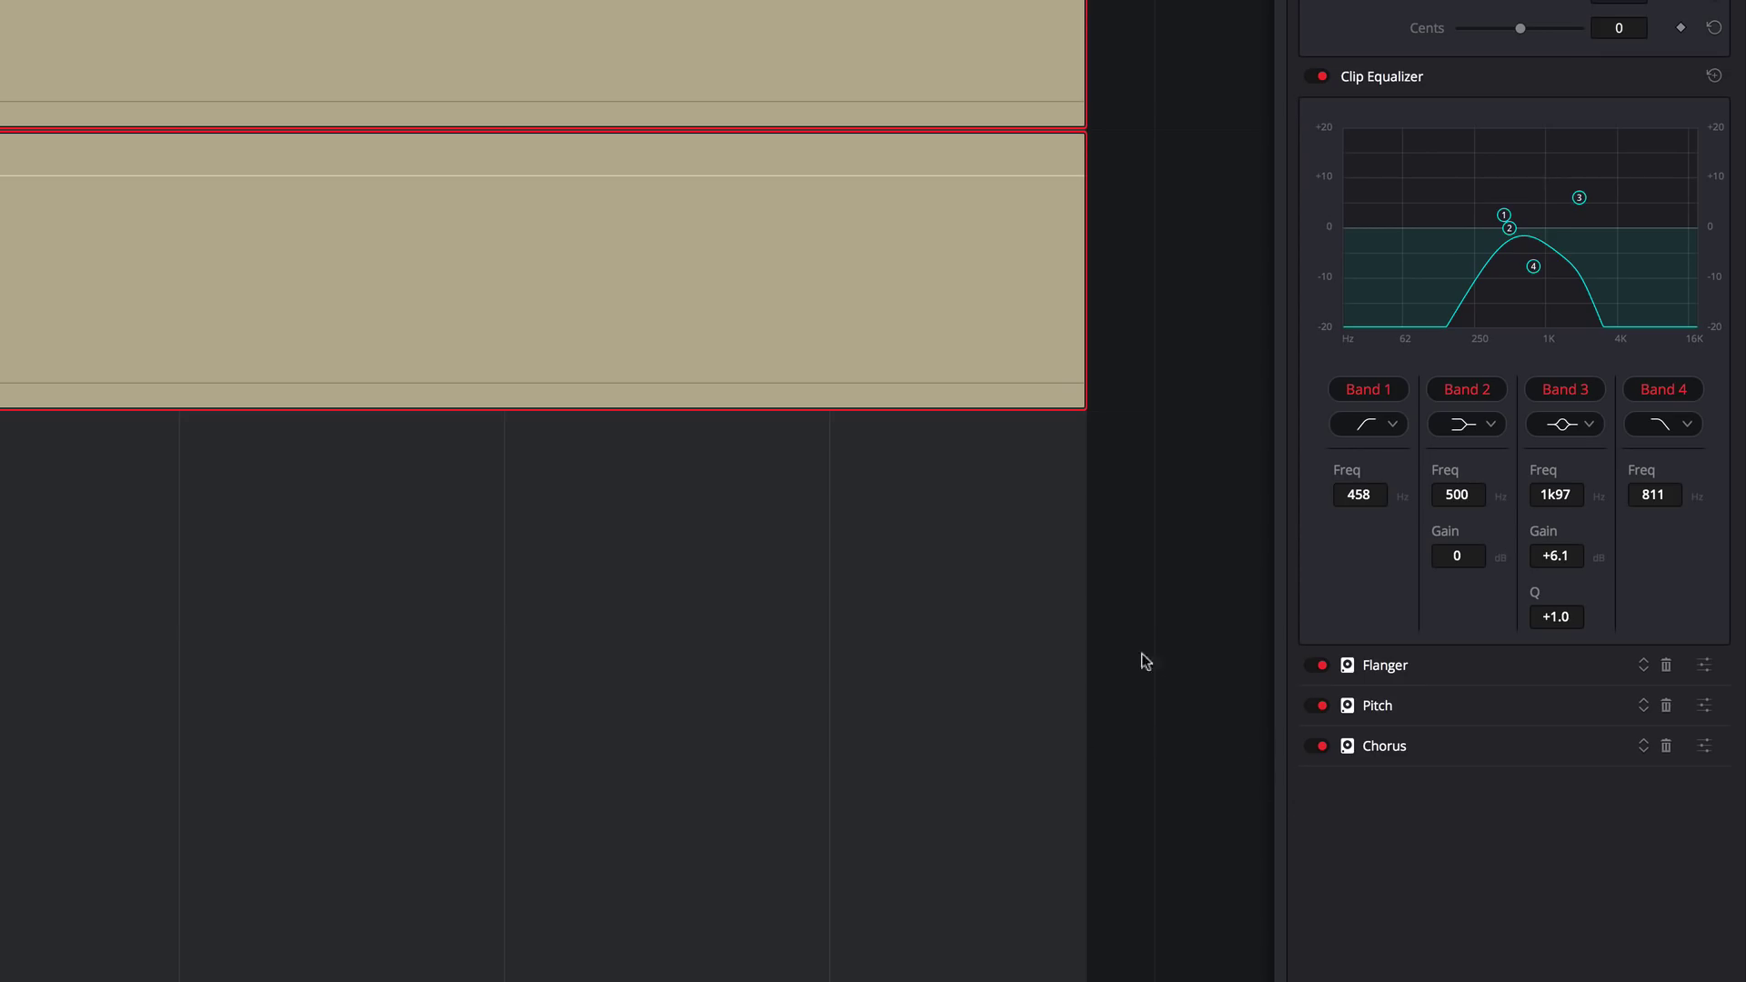
right_click(761, 379)
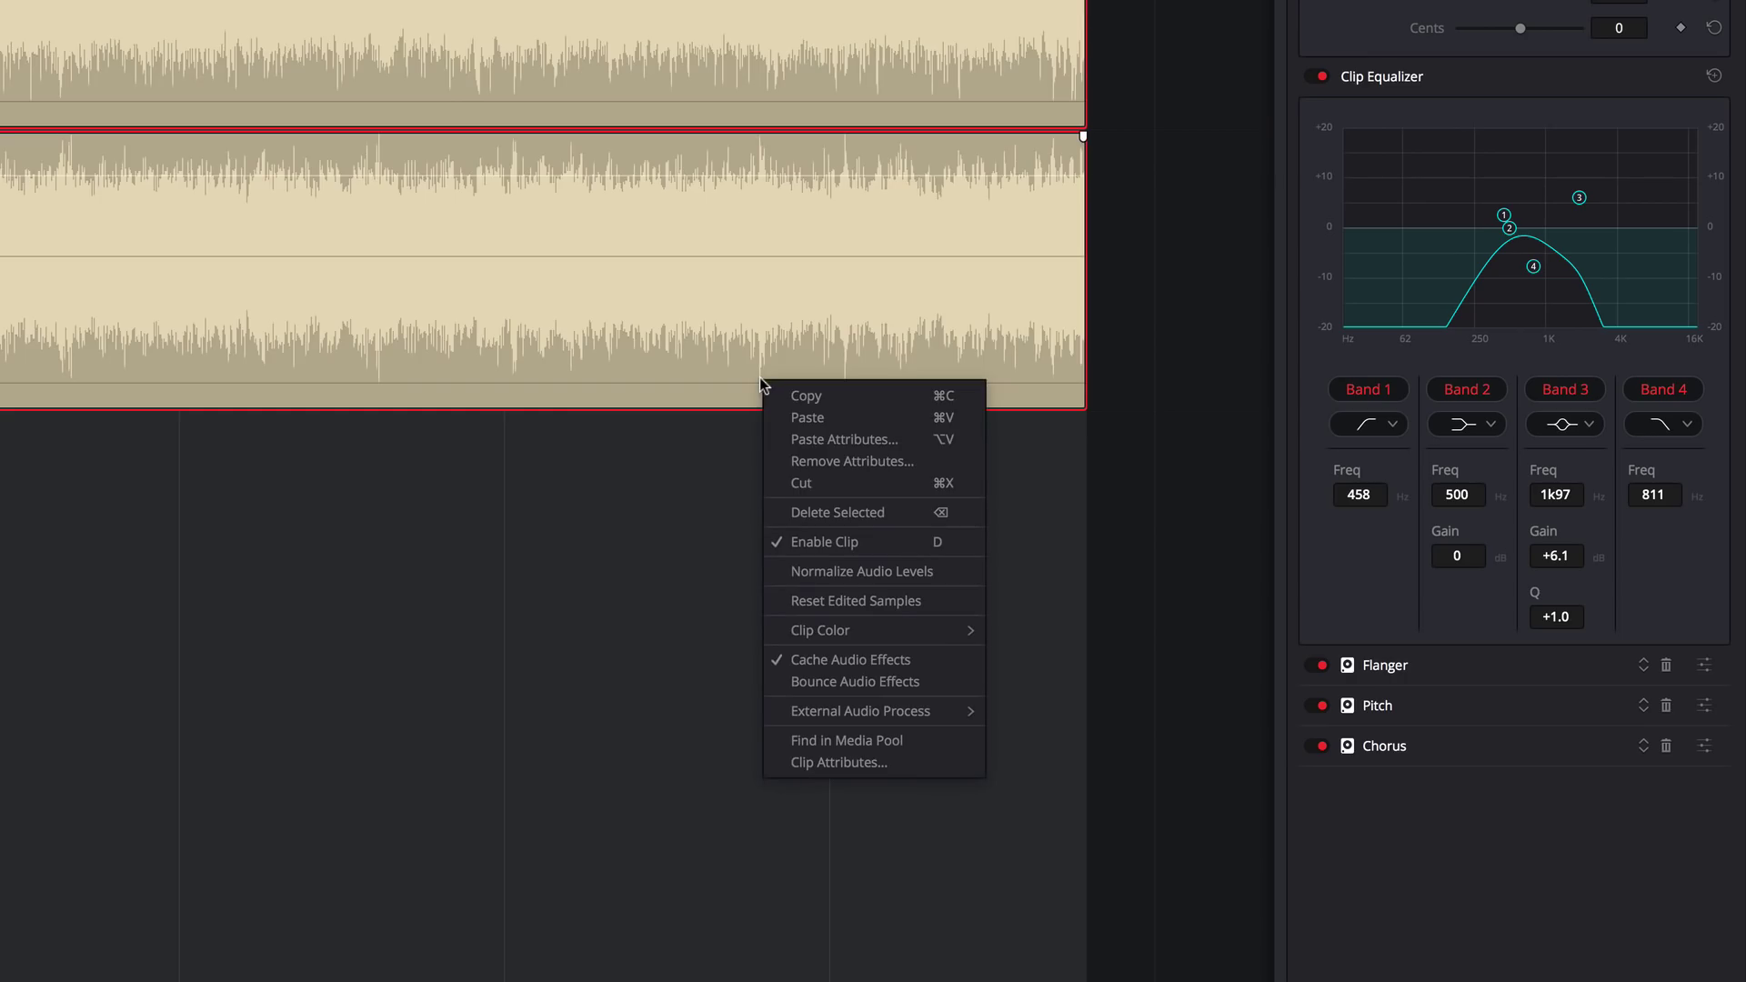
left_click(774, 659)
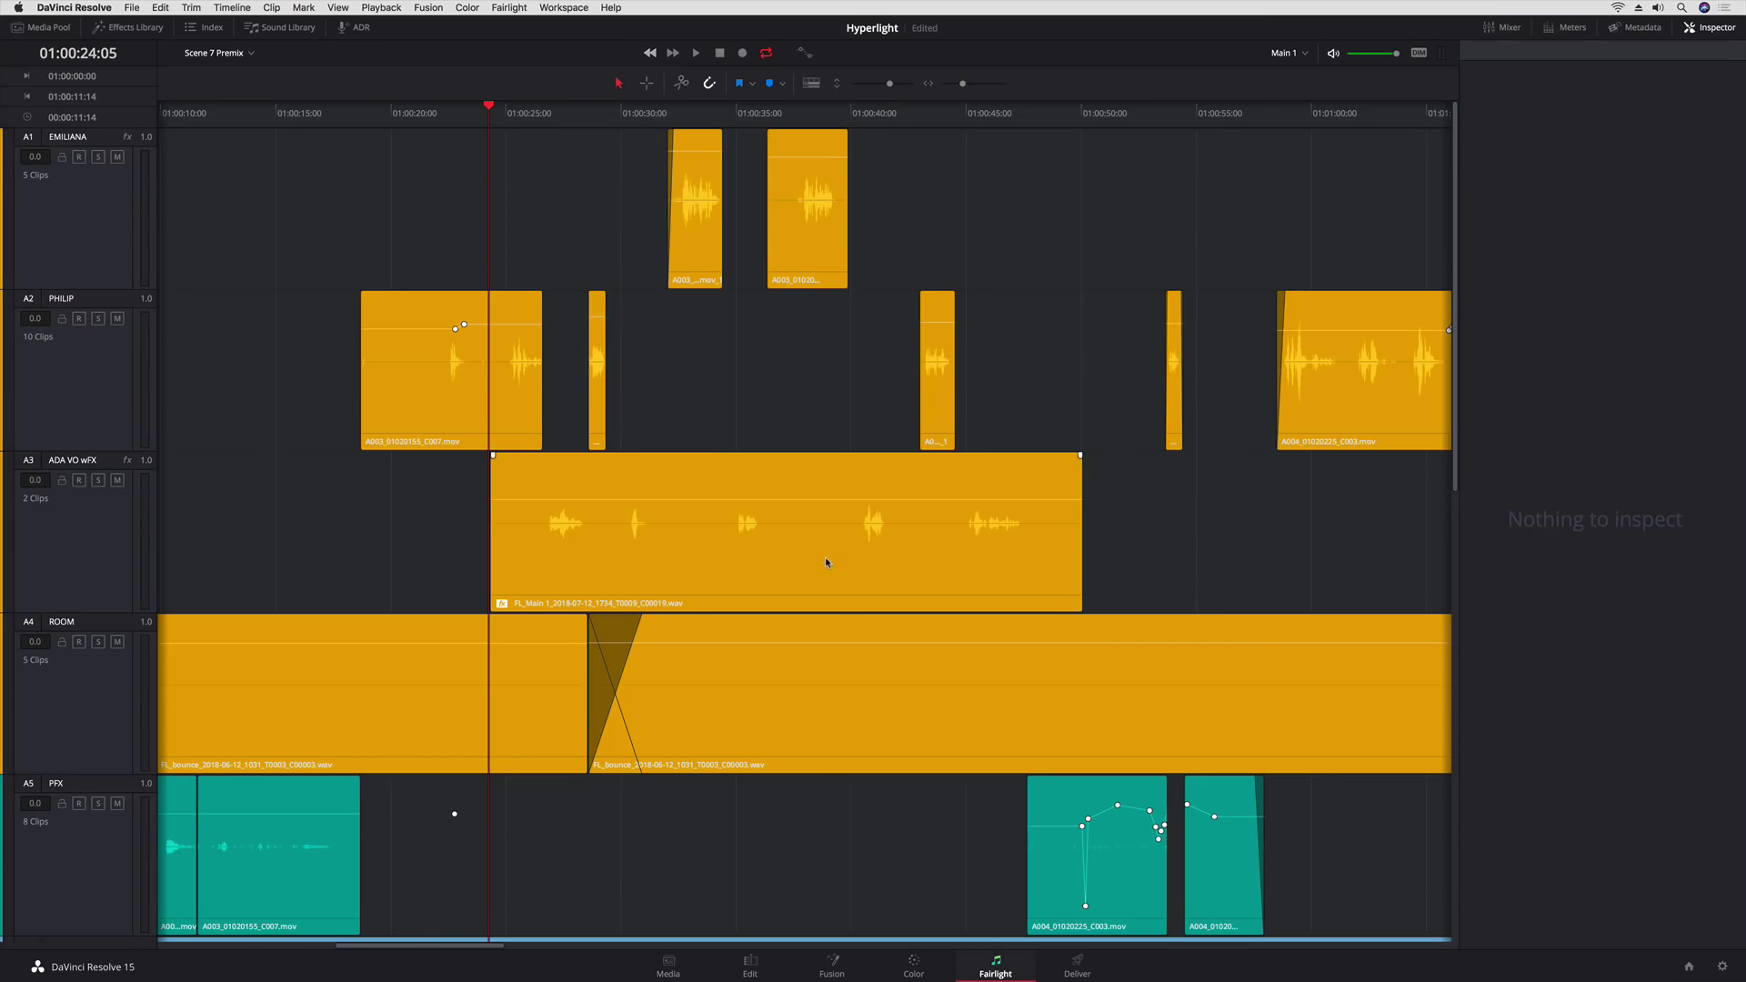
Bounce the ADA VO w/FX clip's audio effects into a new file
right_click(825, 562)
left_click(829, 752)
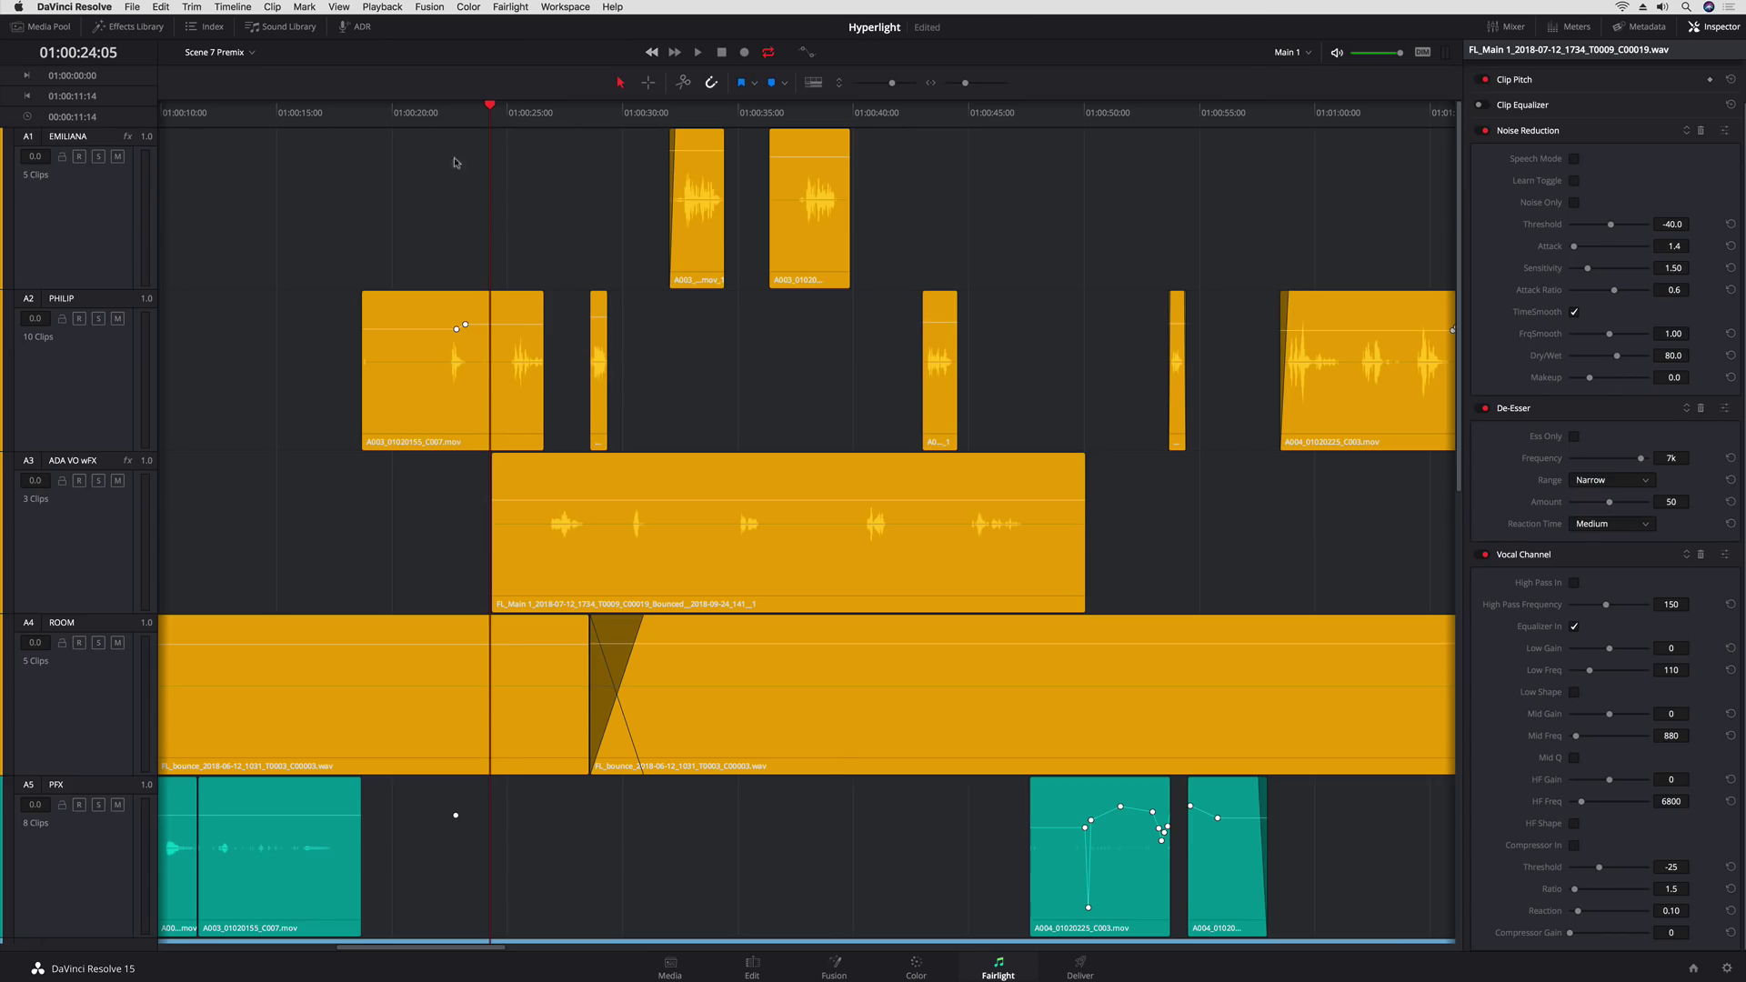
left_click(338, 7)
Show audio track layers and paste PHILIP's plugins onto the EMILIANA track
left_click(351, 565)
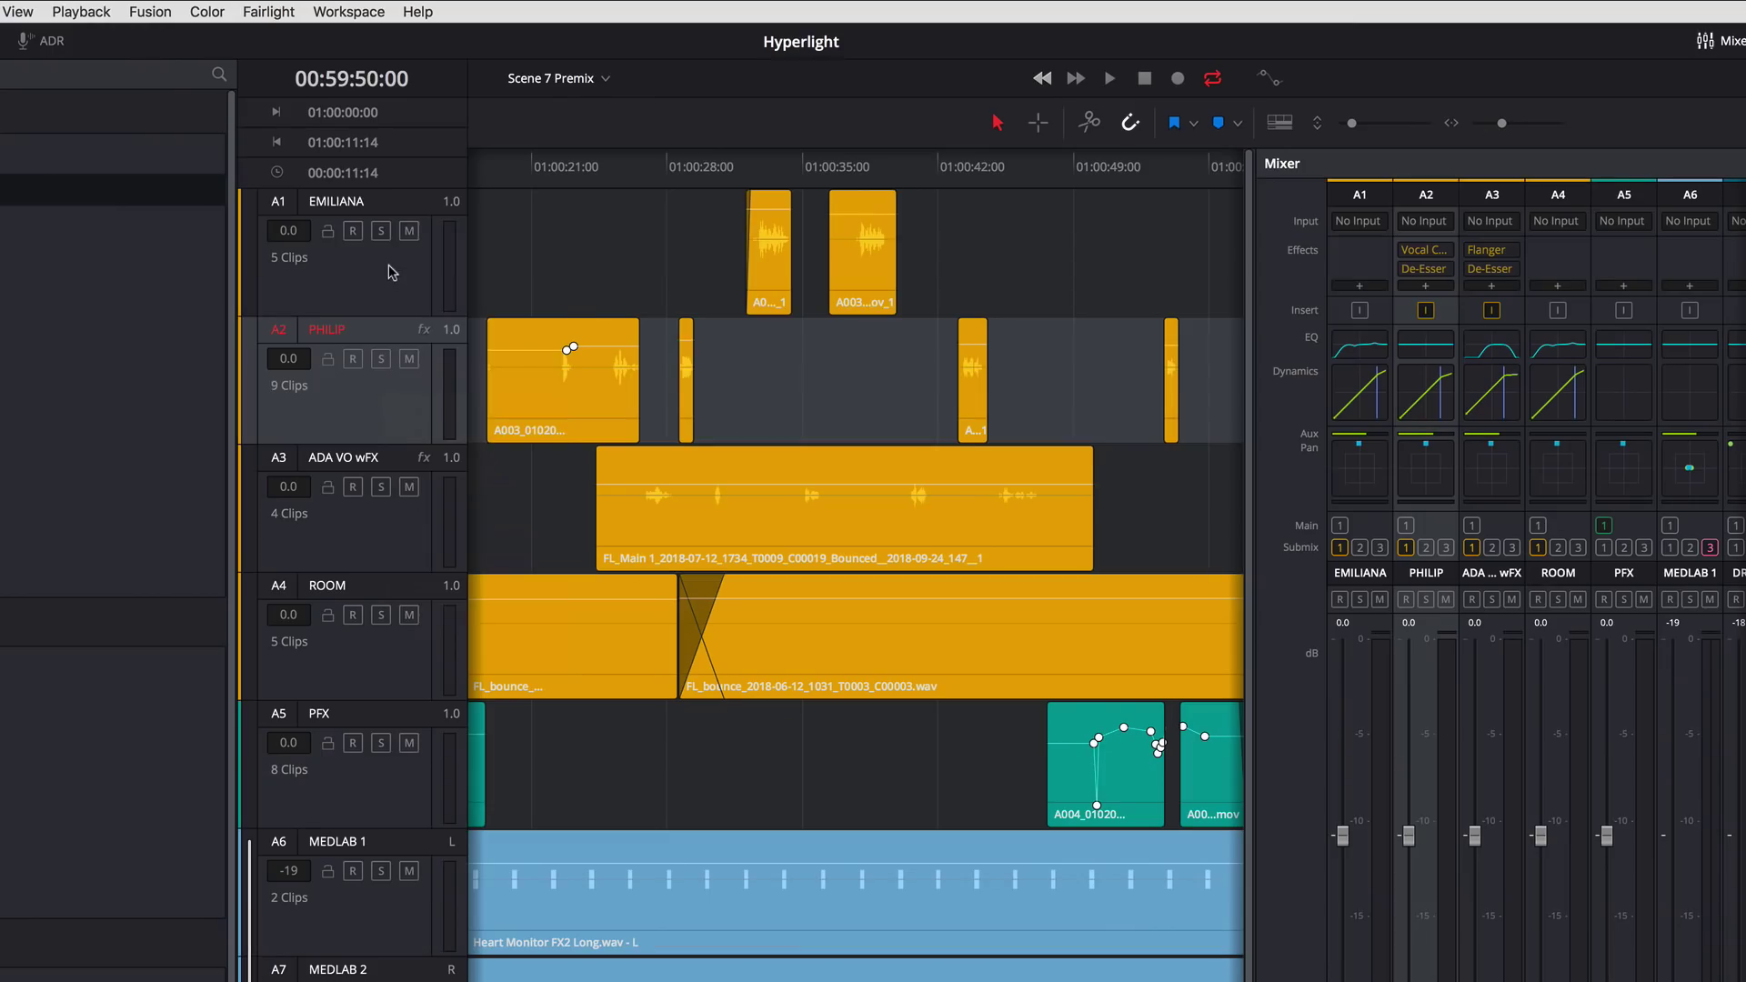
right_click(391, 268)
mouse_move(398, 437)
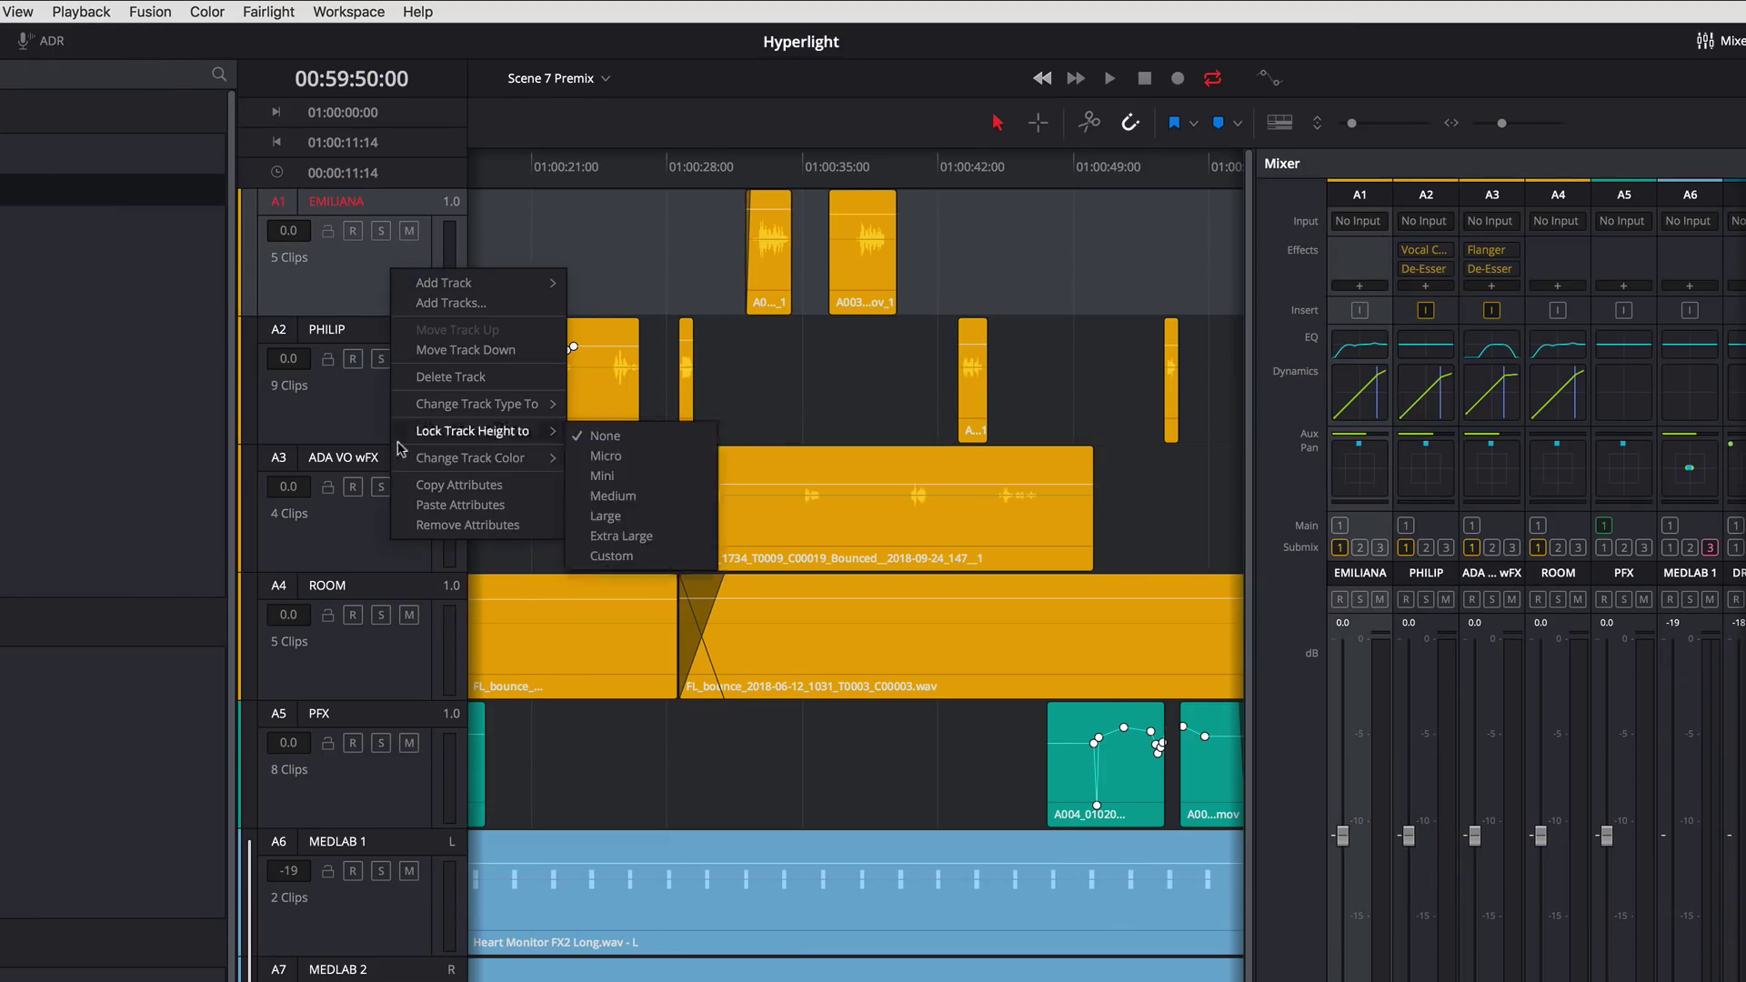
left_click(406, 505)
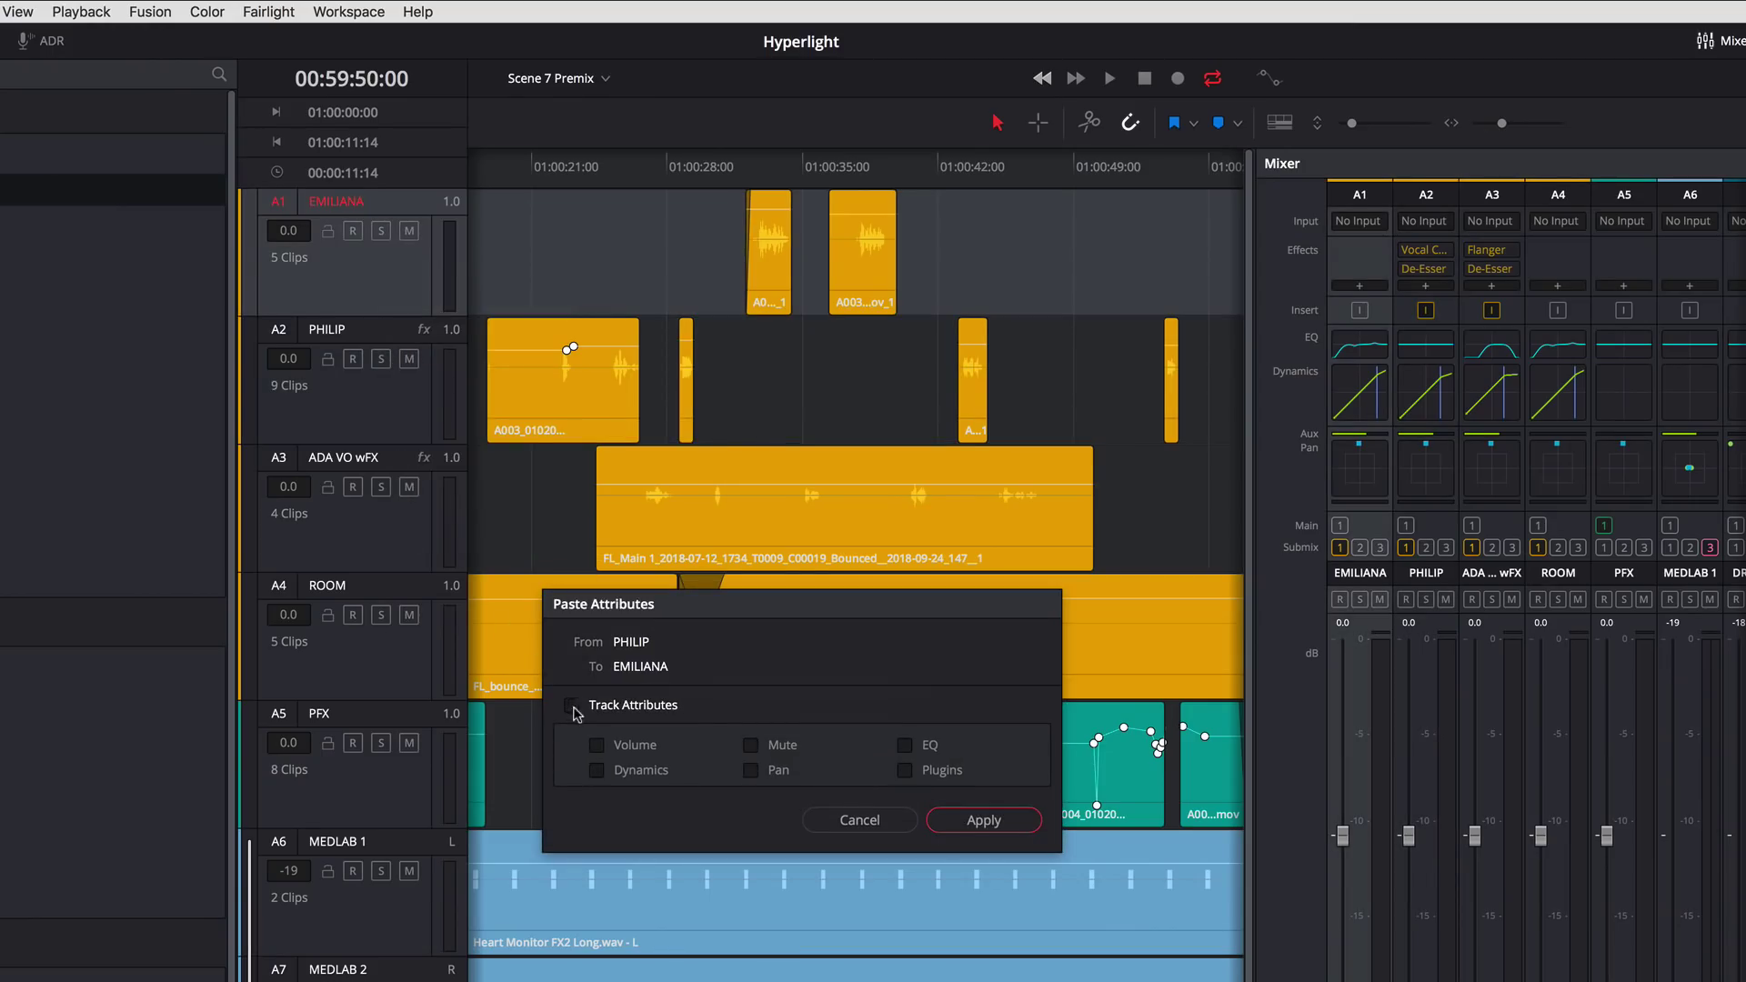
left_click(937, 818)
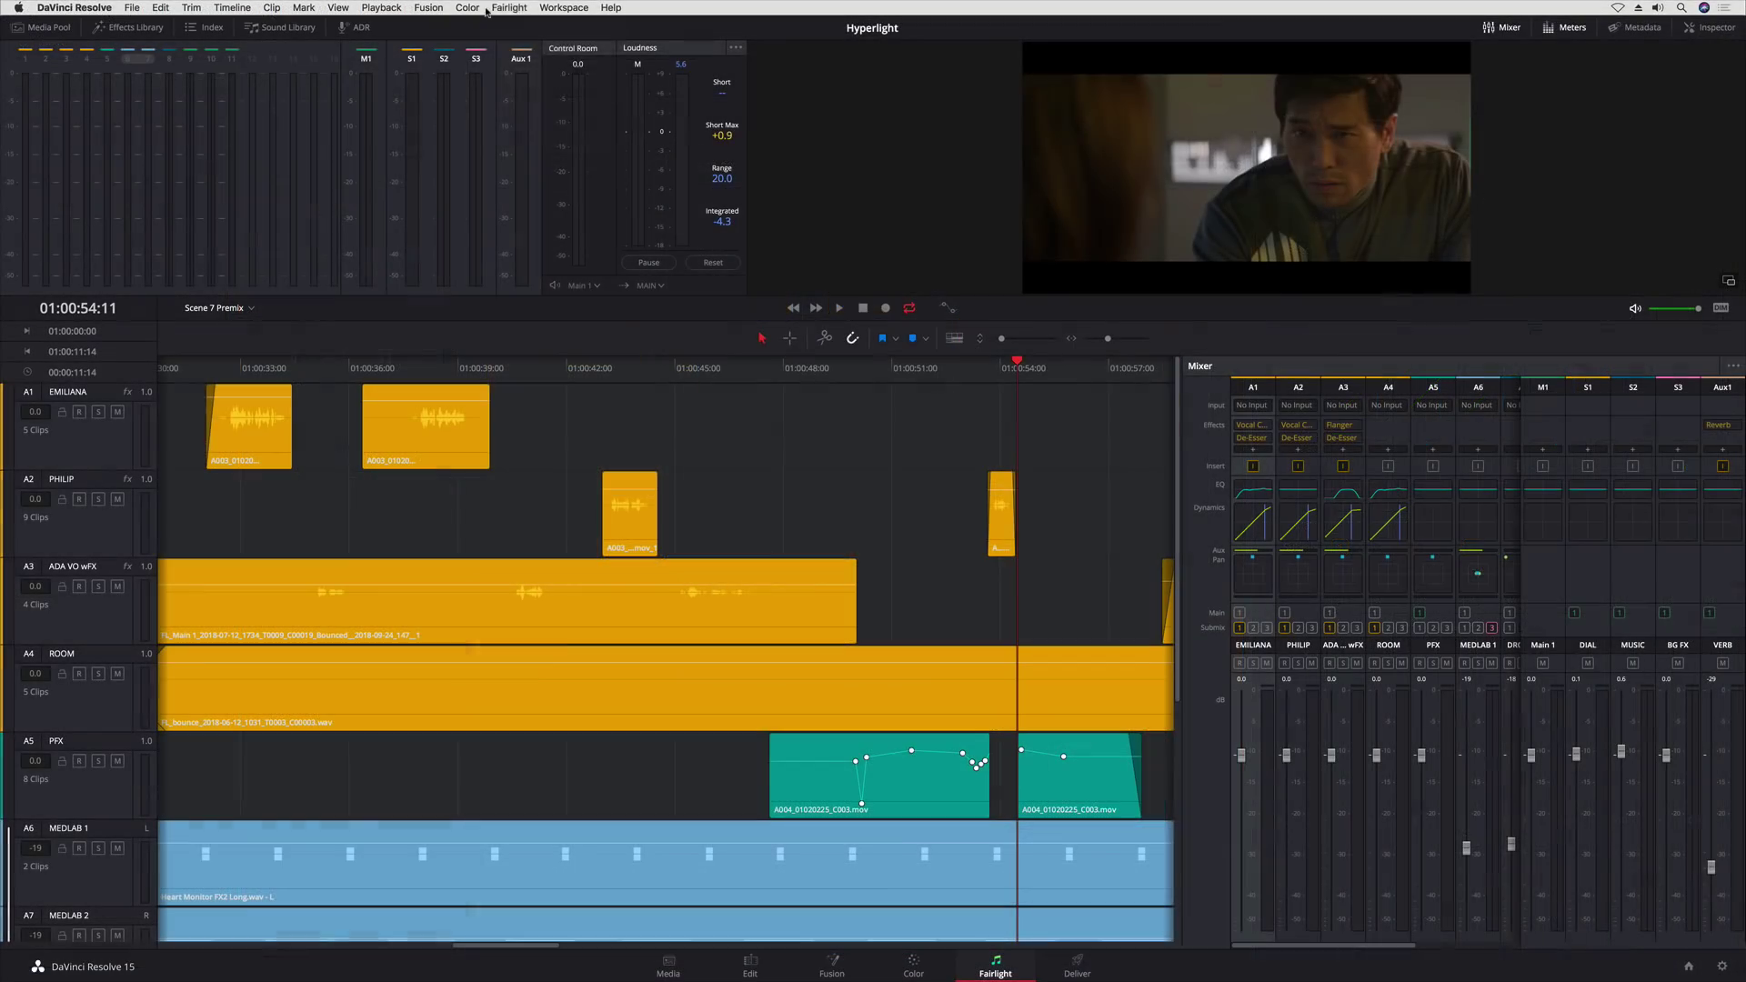
Open the Fairlight Presets Library filtered to Plugins presets
left_click(268, 11)
left_click(532, 50)
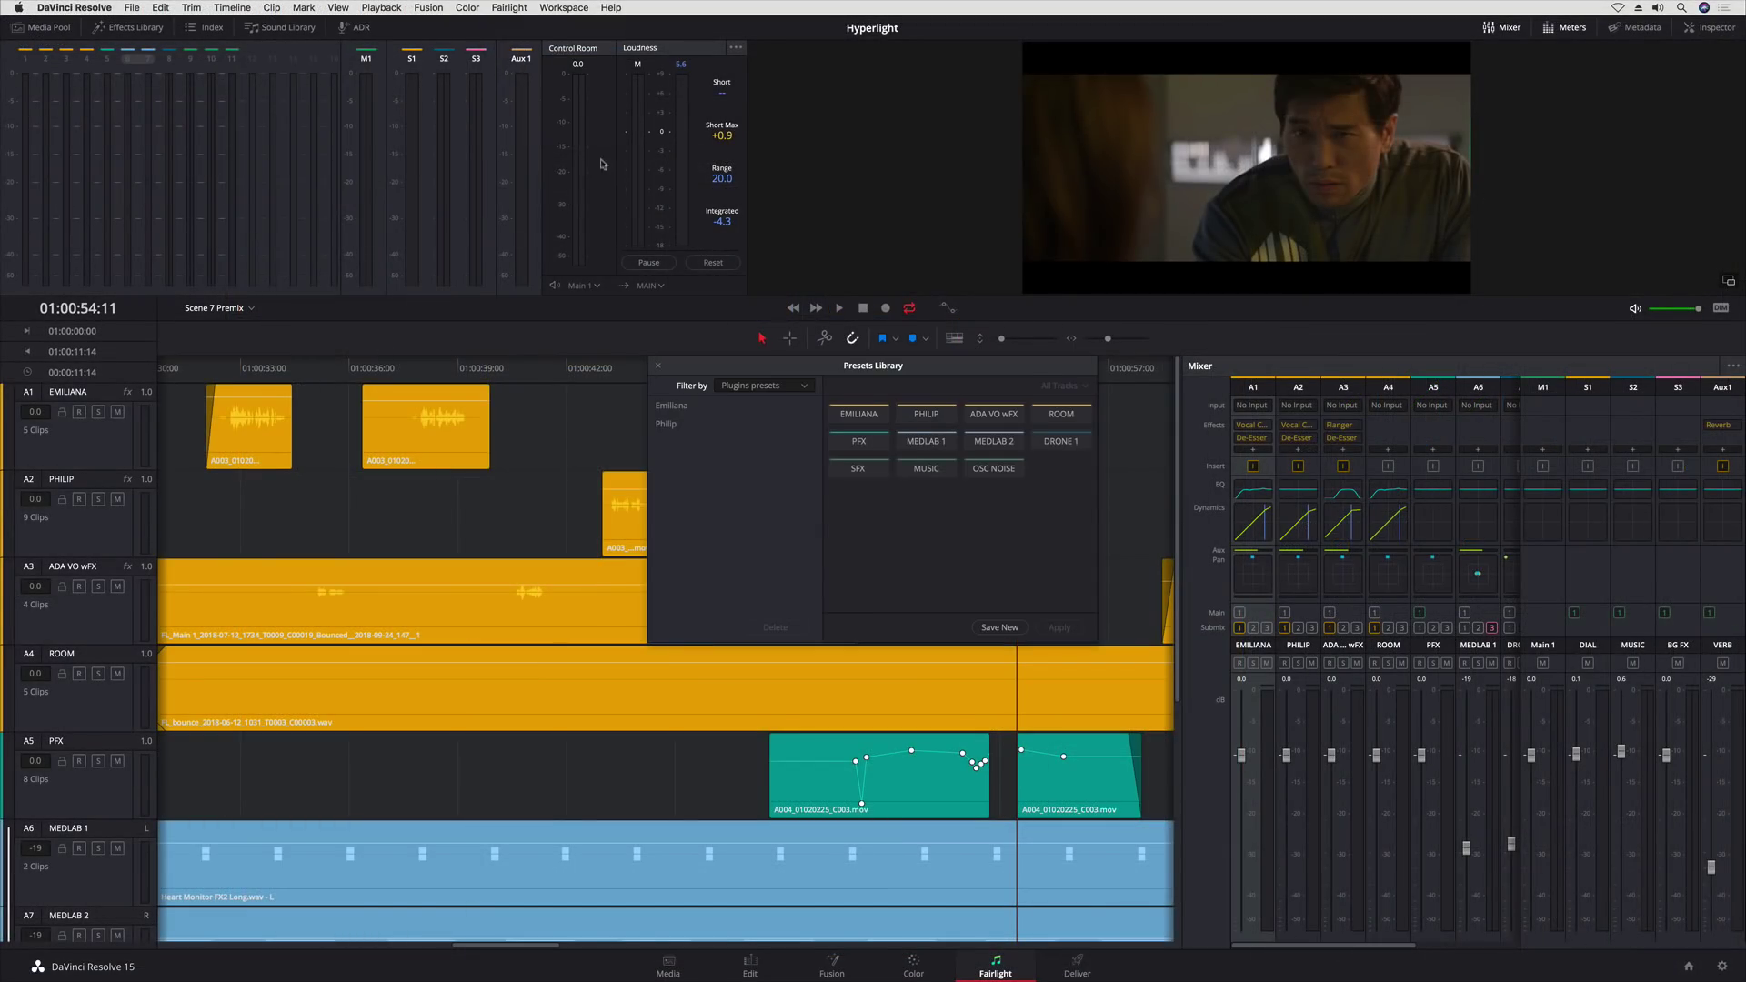
left_click(799, 387)
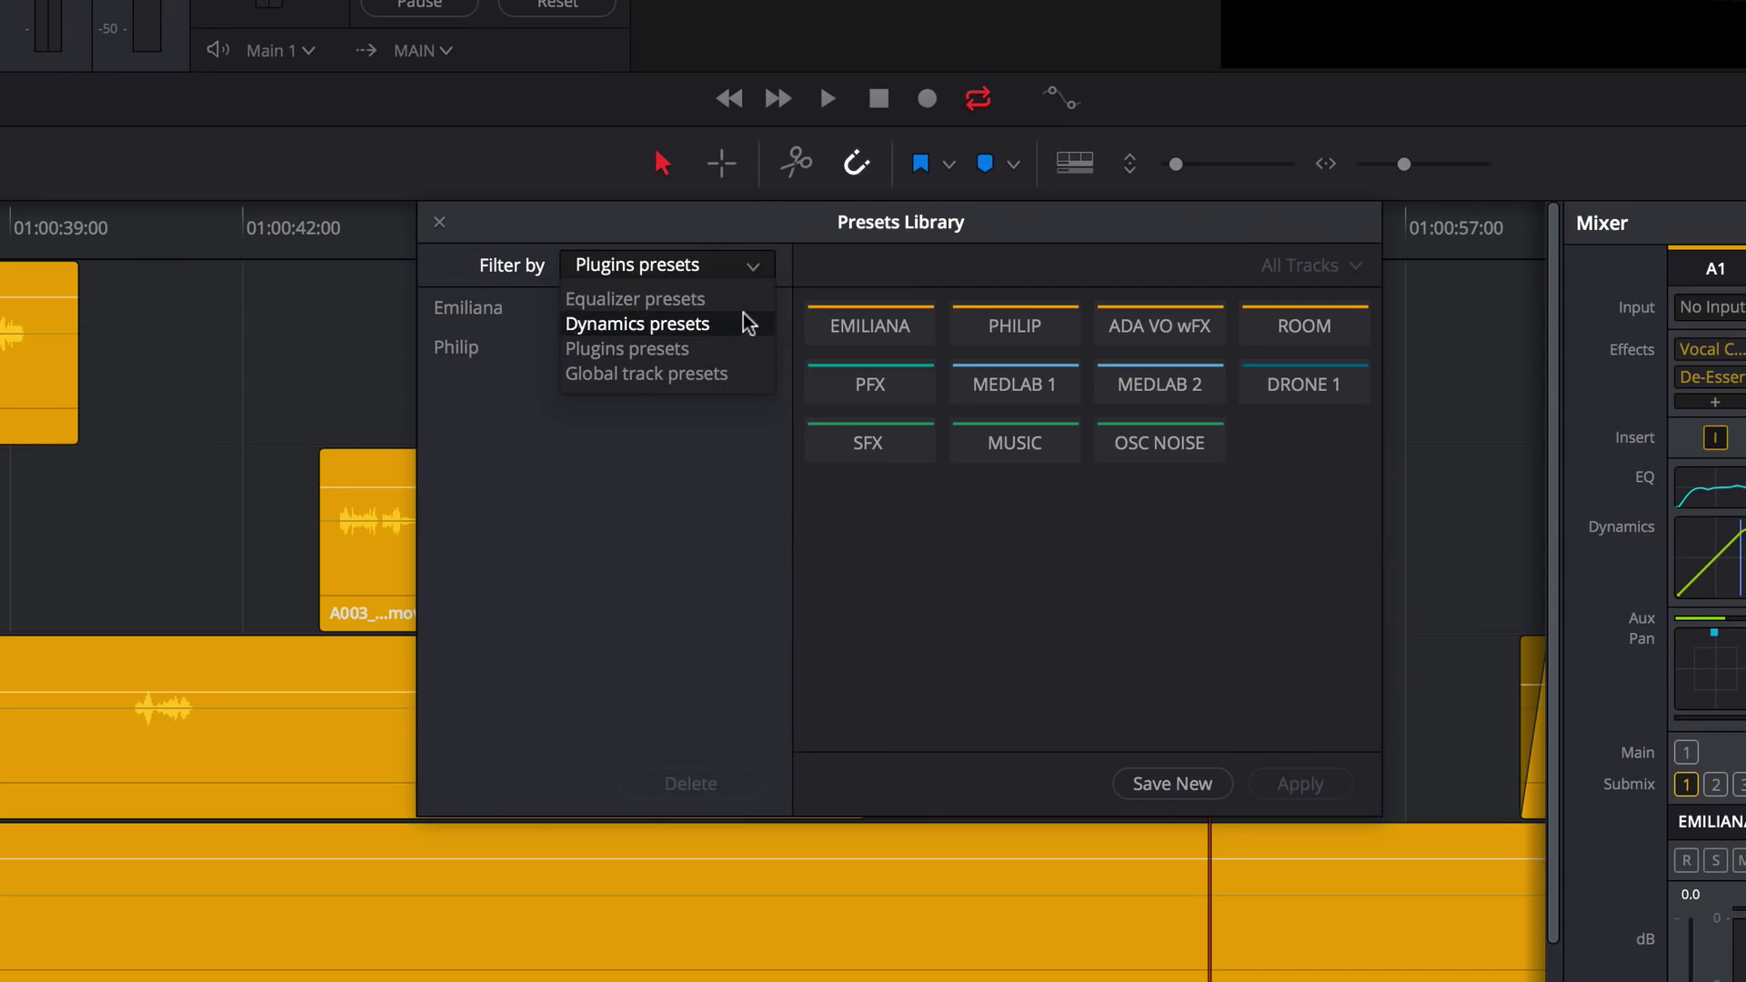
left_click(762, 362)
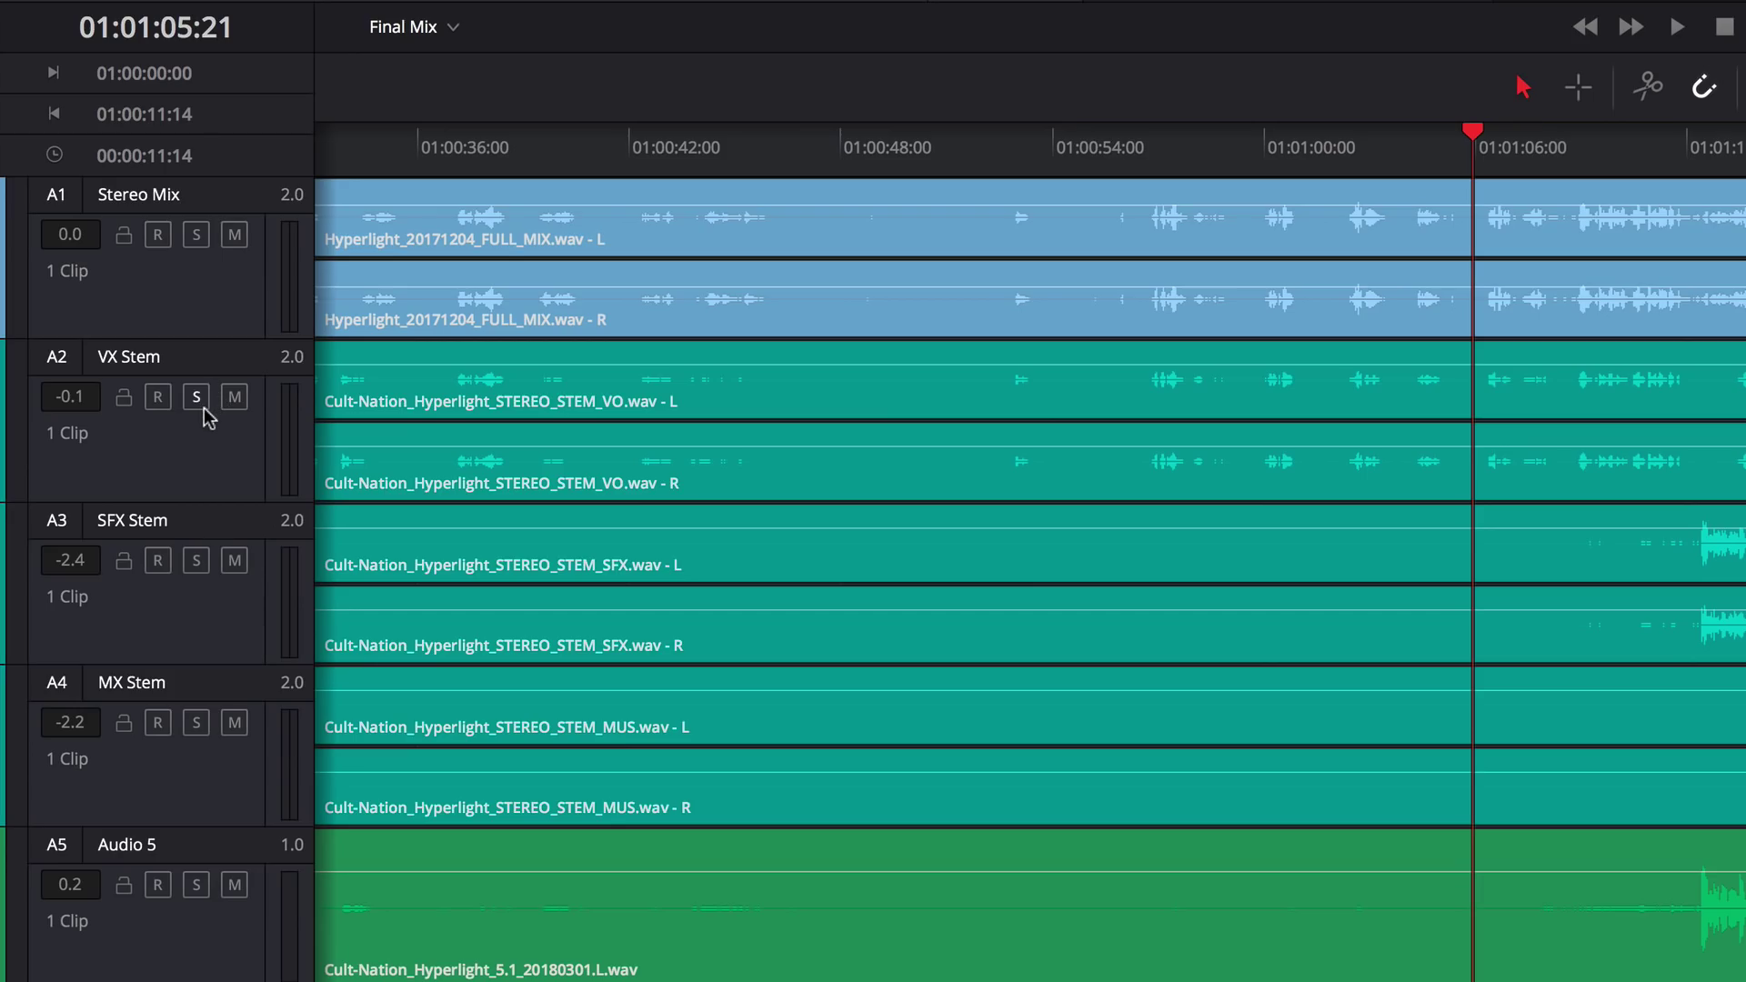
Play the Final Mix and solo the VX Stem track
key("space")
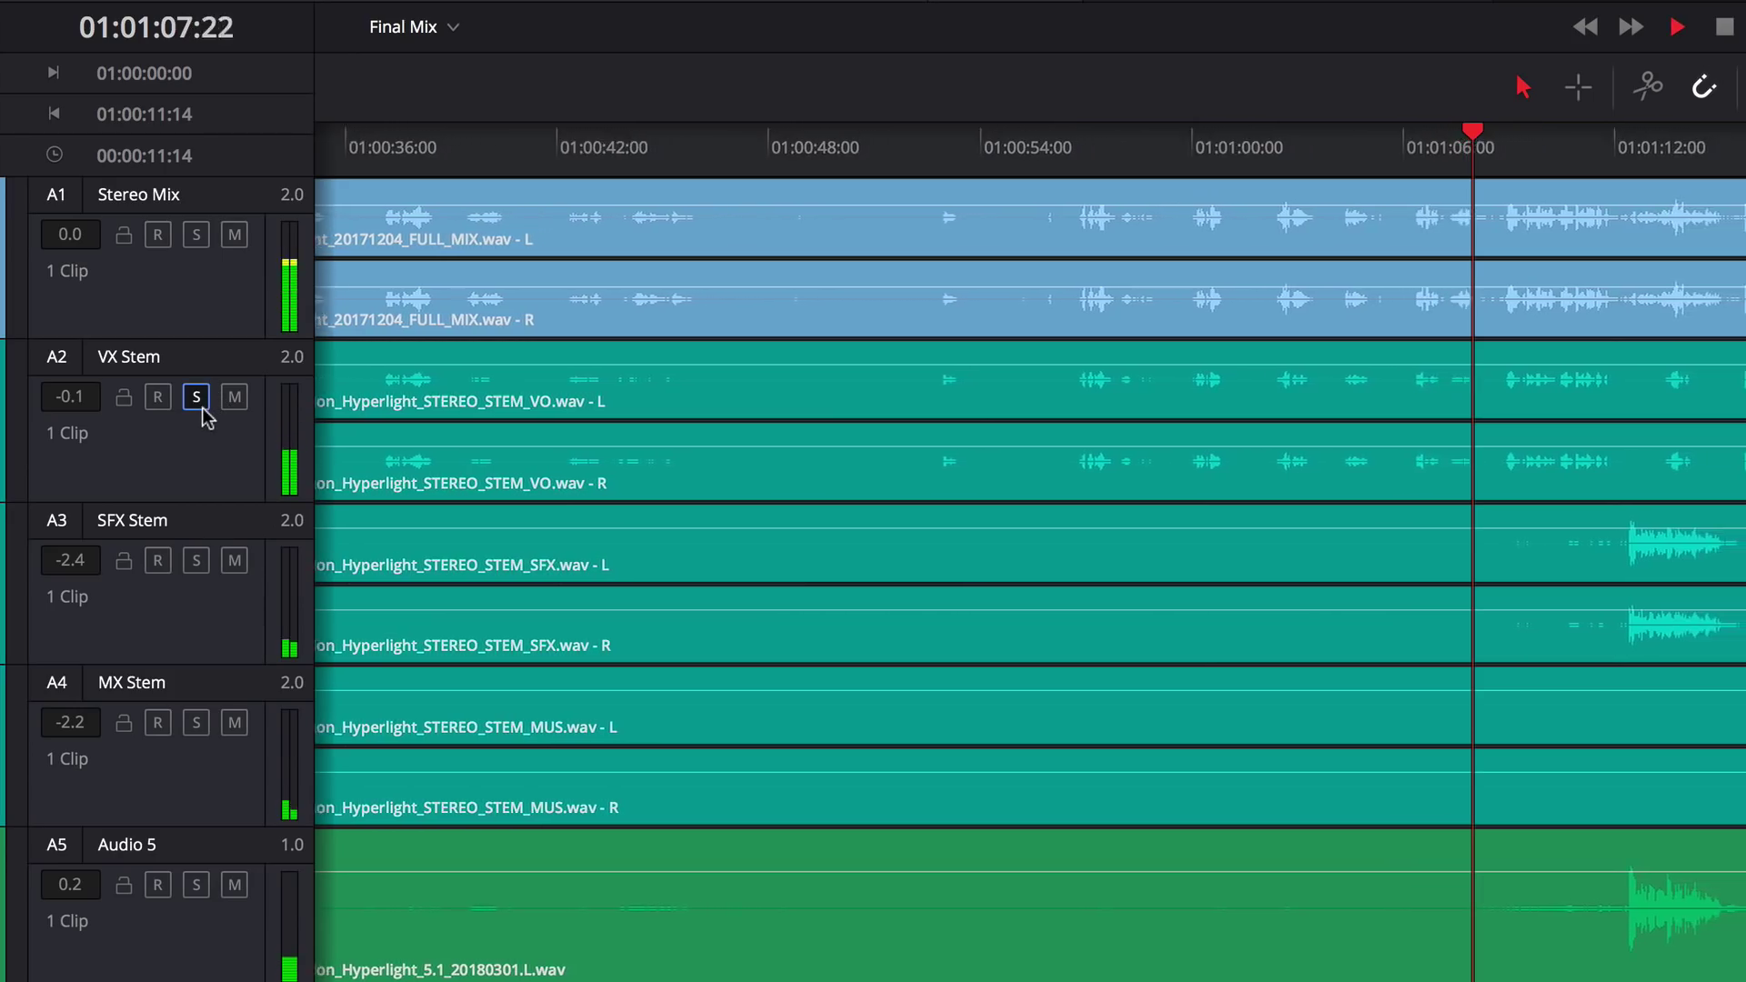
left_click(202, 558)
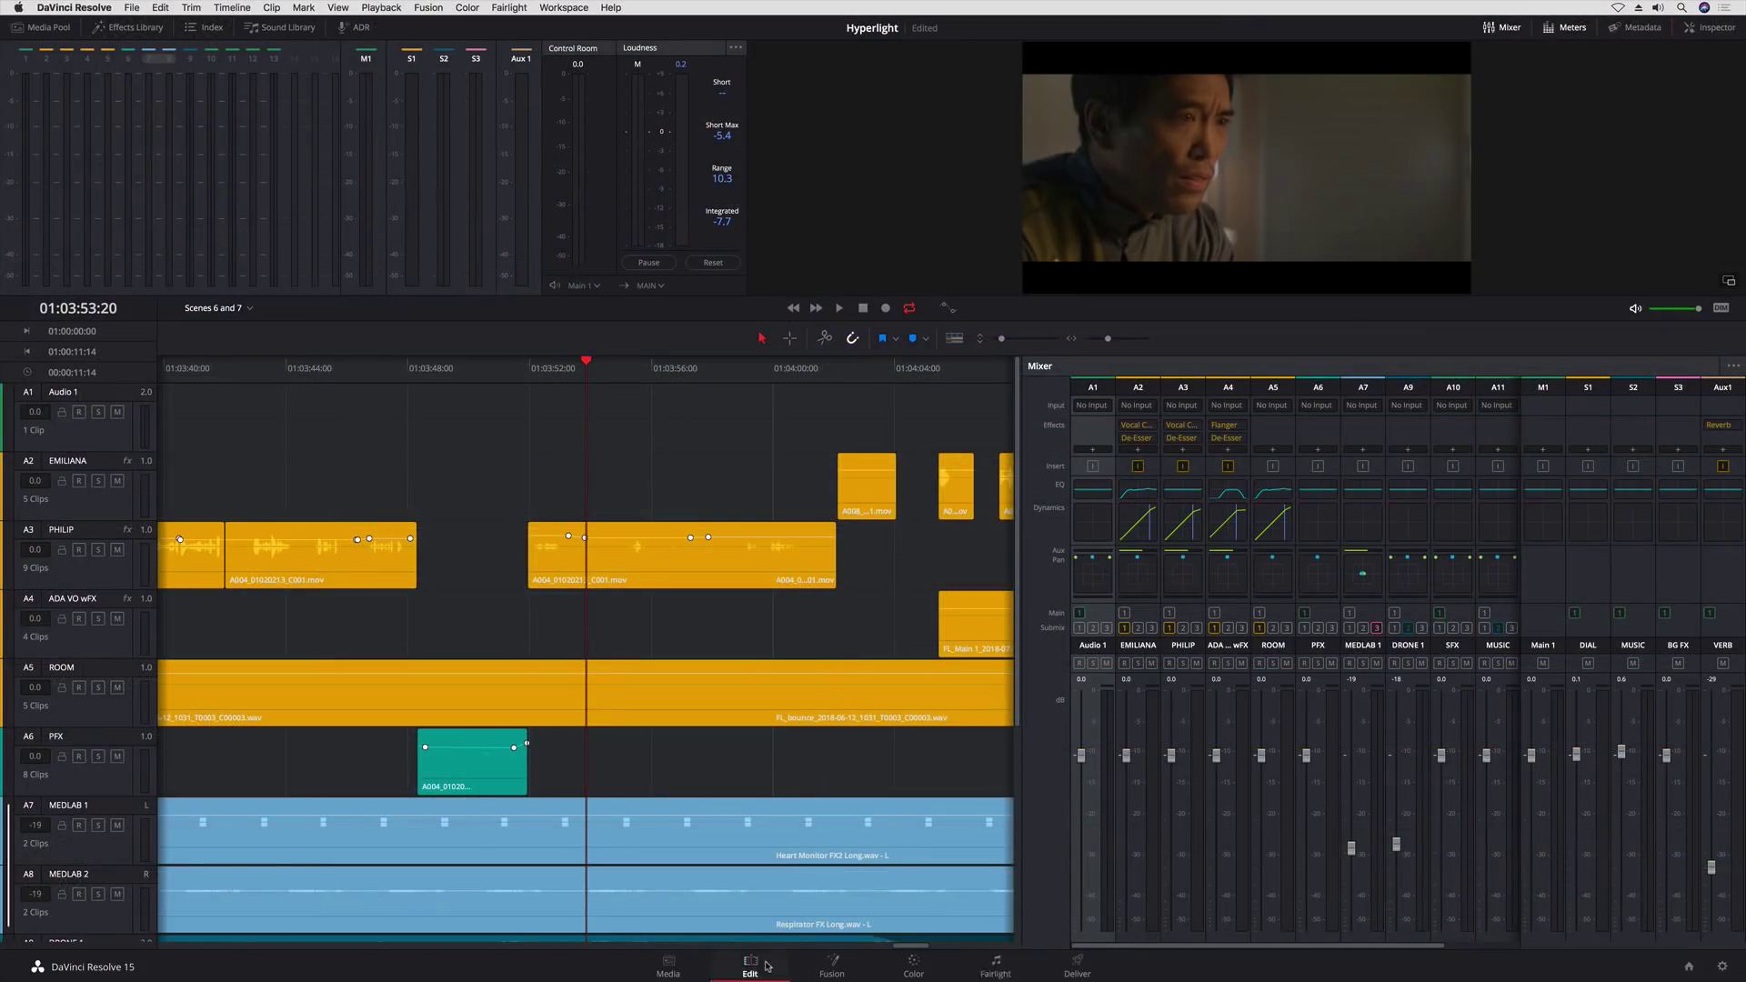
Open Scene 6 in the Edit timeline, then open Bus Assign with S1:DIAL selected
left_click(754, 966)
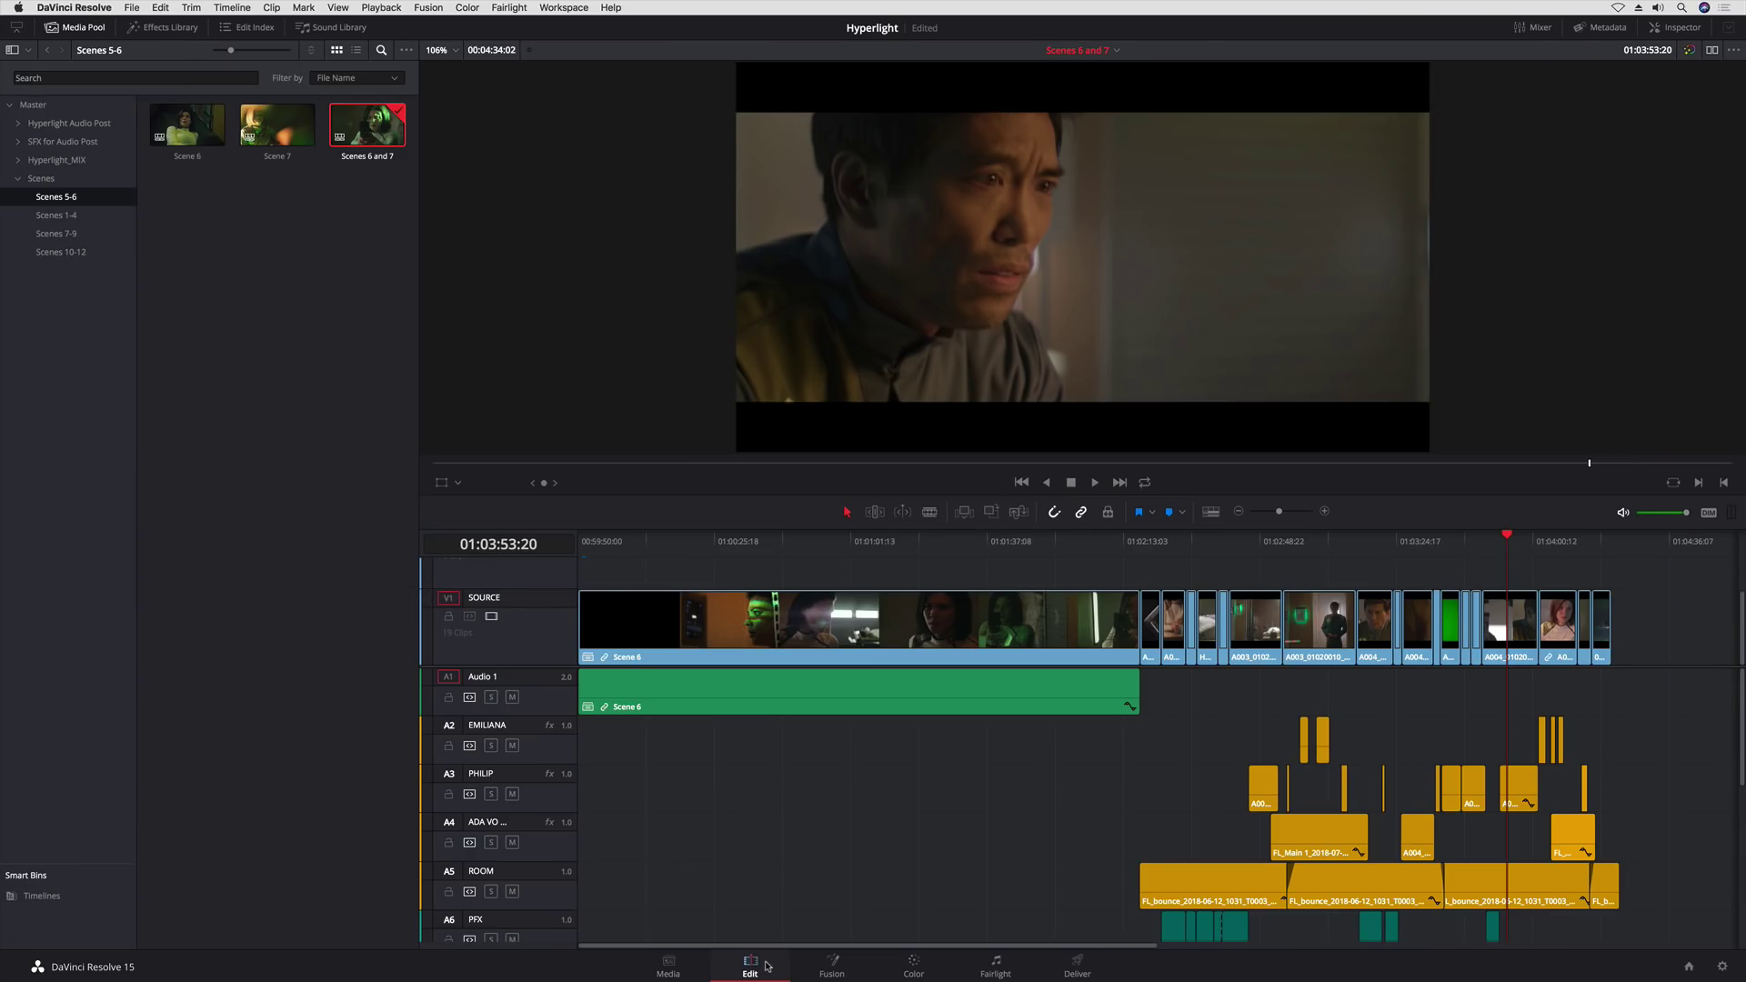
right_click(877, 596)
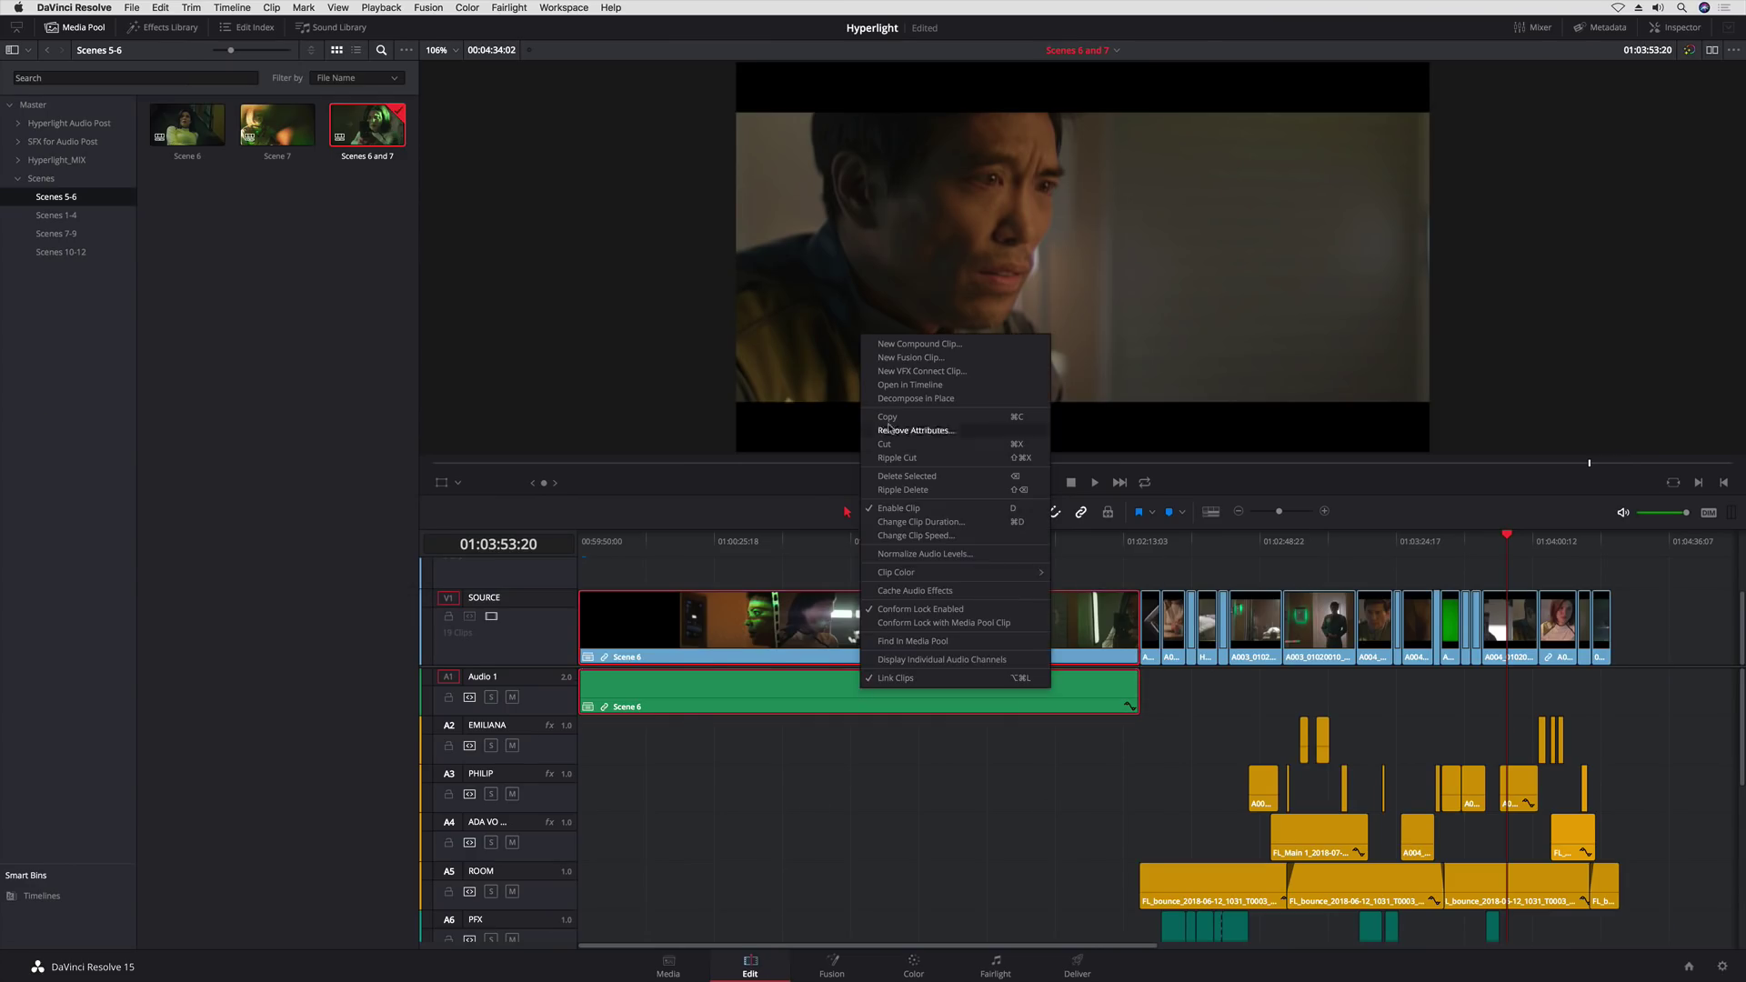
left_click(877, 385)
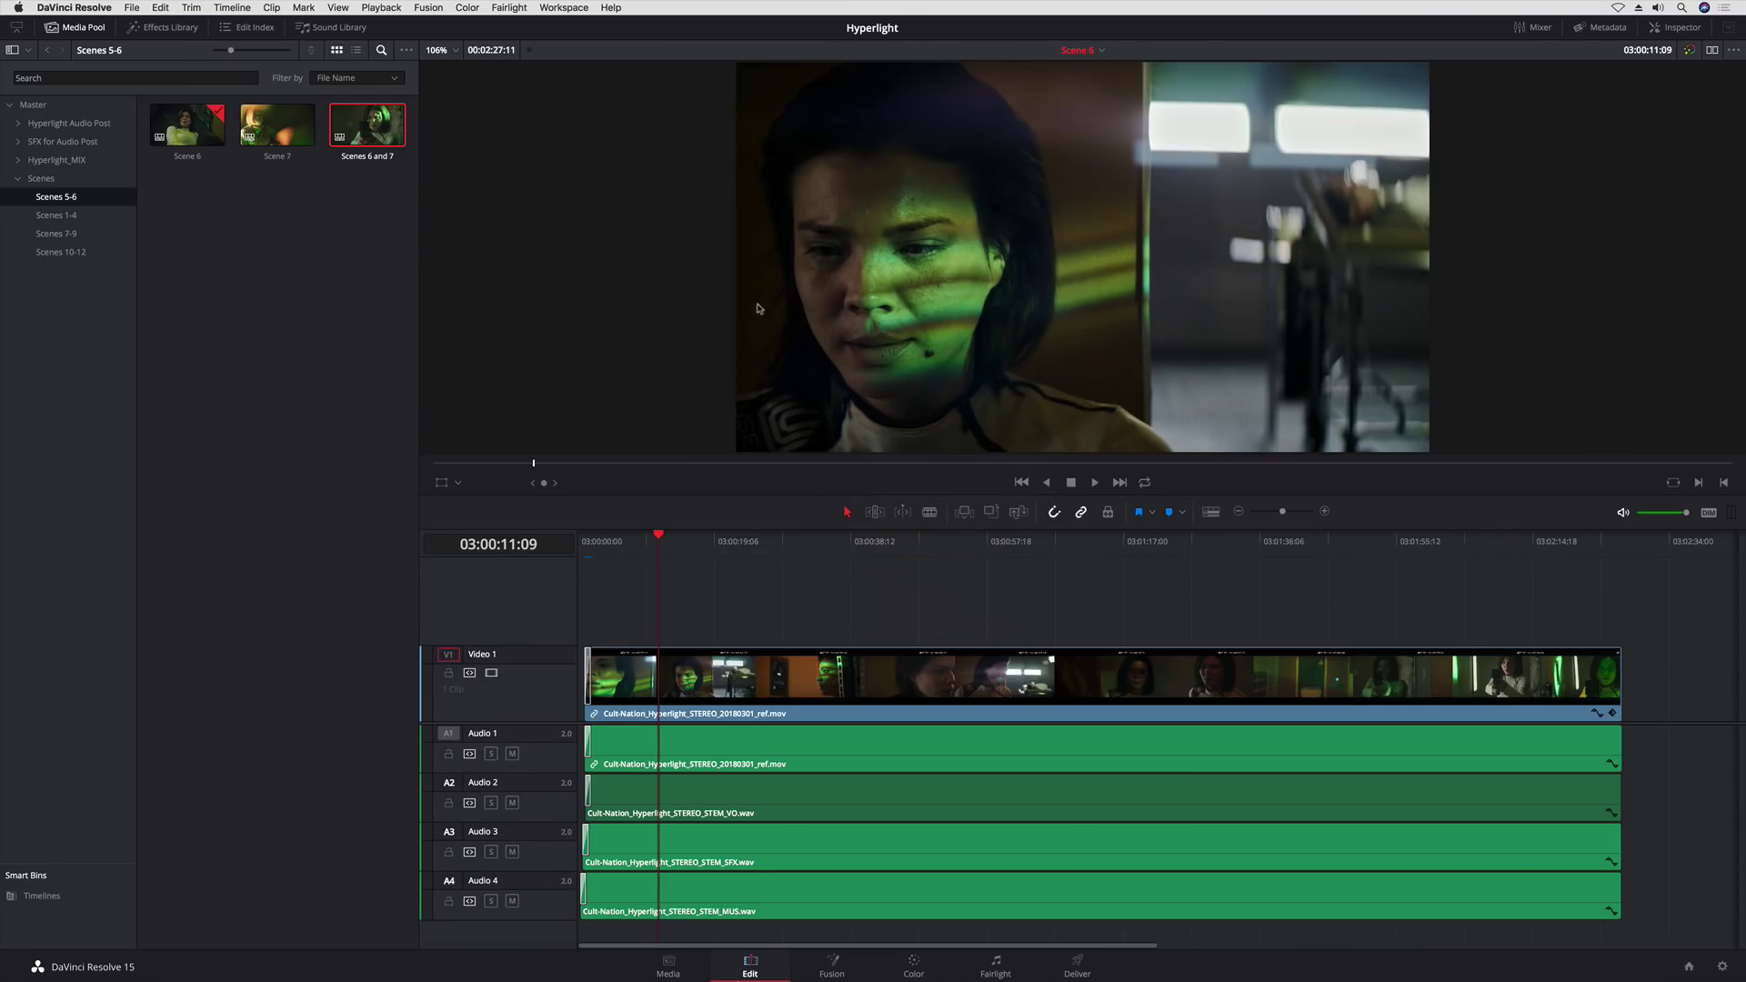
left_click(491, 11)
left_click(492, 37)
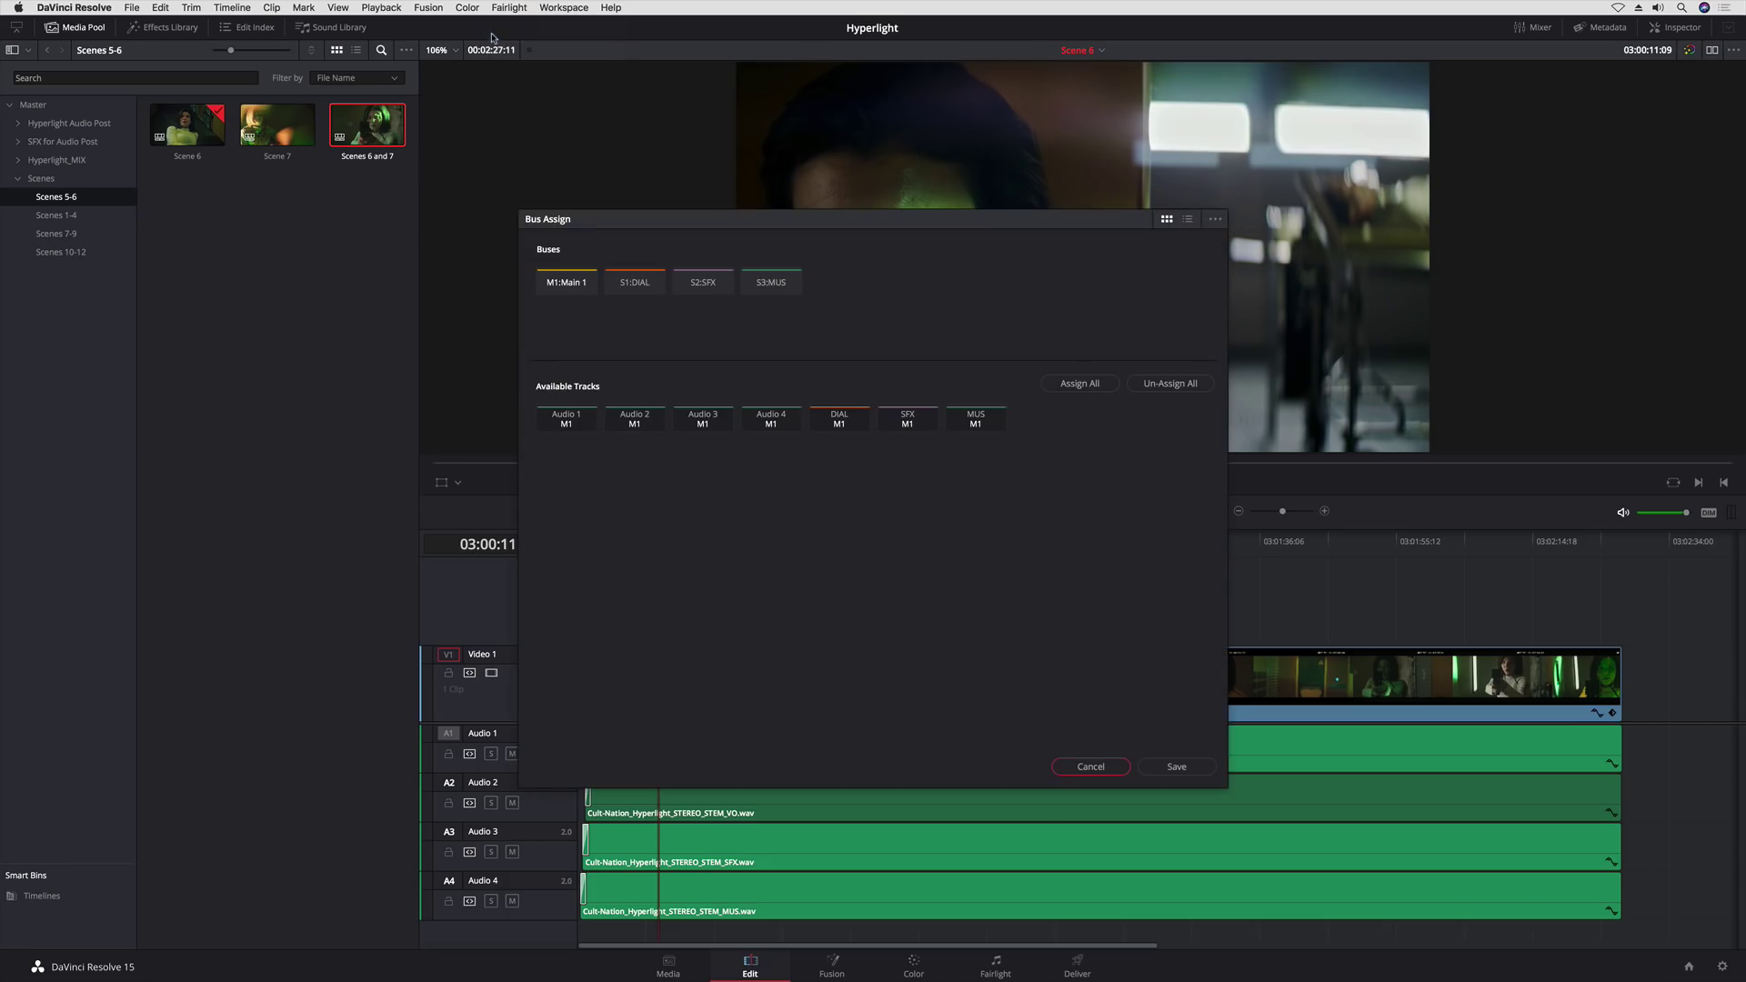
left_click(648, 288)
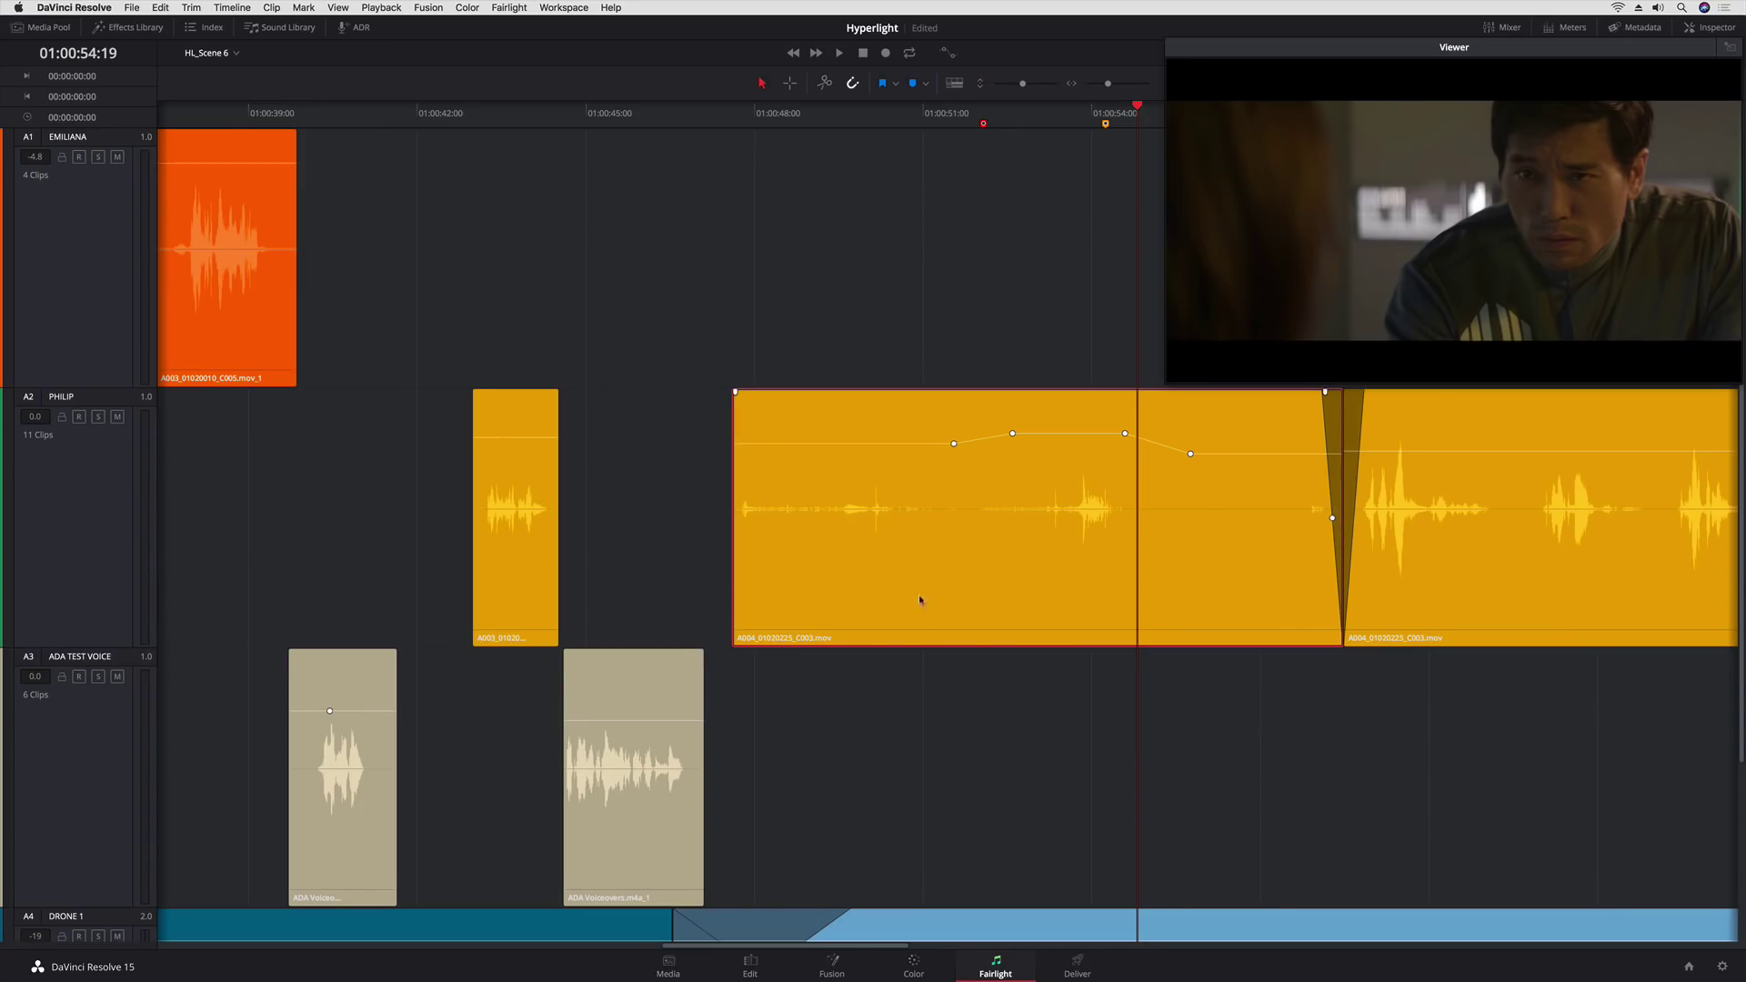
Send the A004 dialogue clip to a new external audio process
right_click(875, 442)
mouse_move(878, 629)
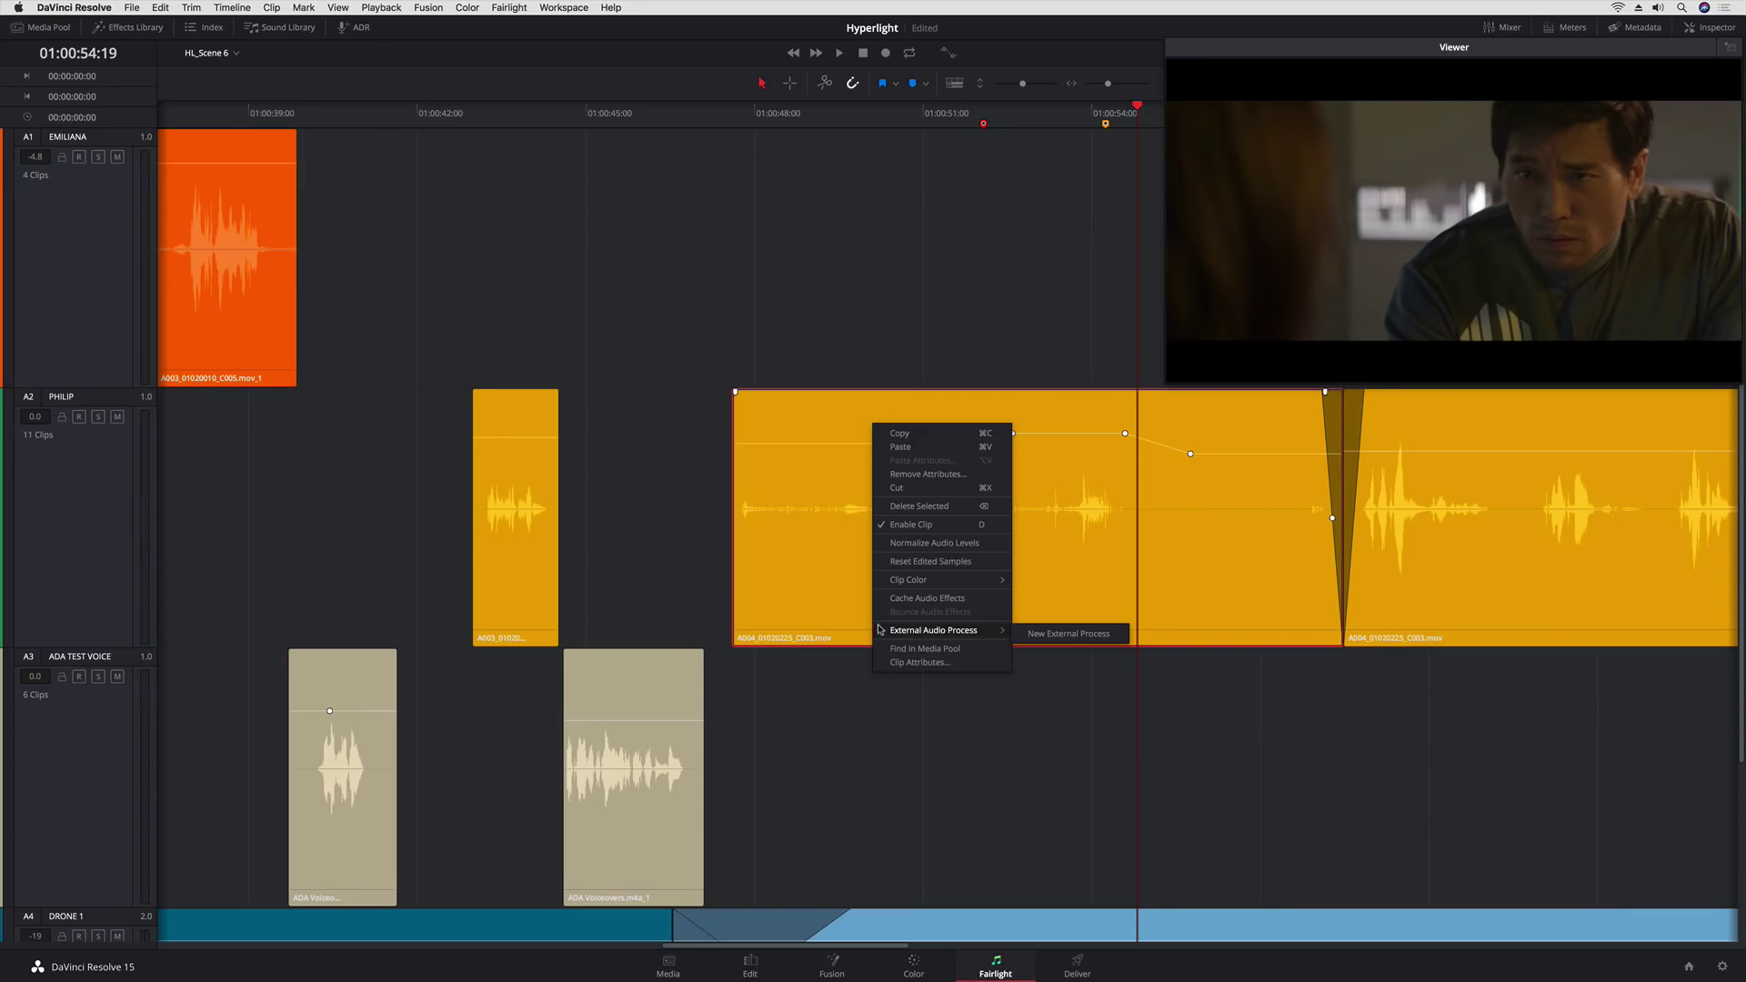
left_click(1019, 634)
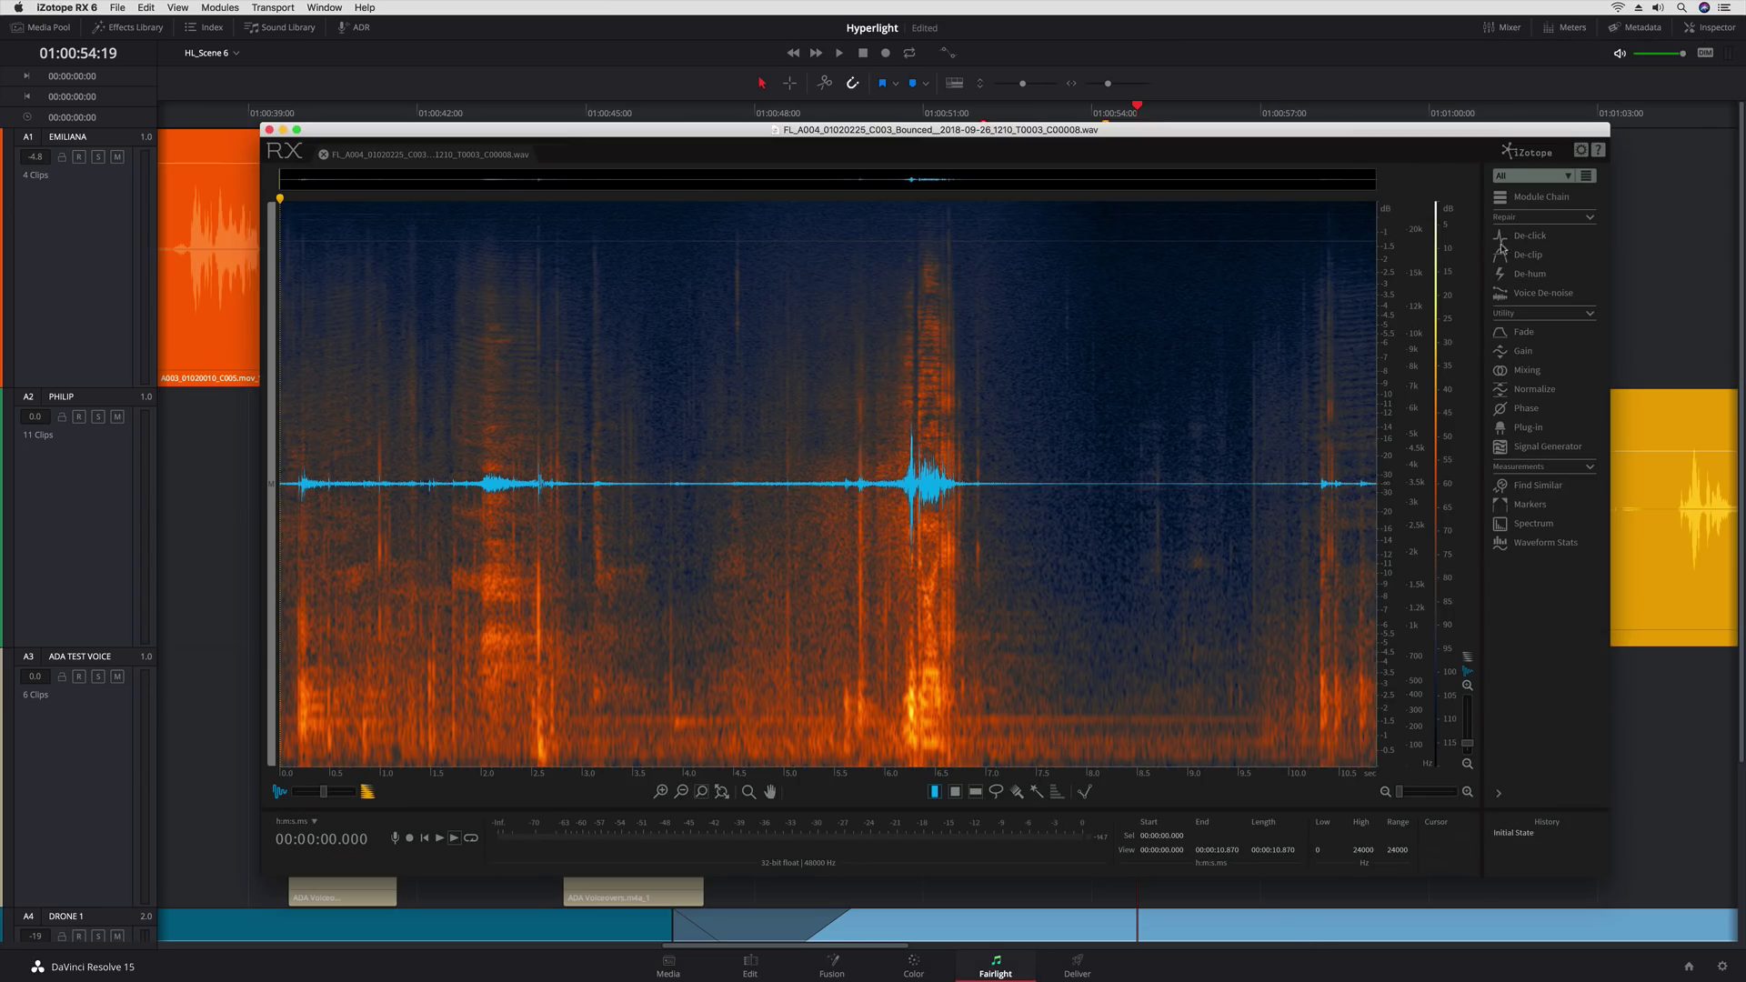
In iZotope RX, run De-click with the Periodic Clicks preset and save back to Resolve
left_click(1502, 238)
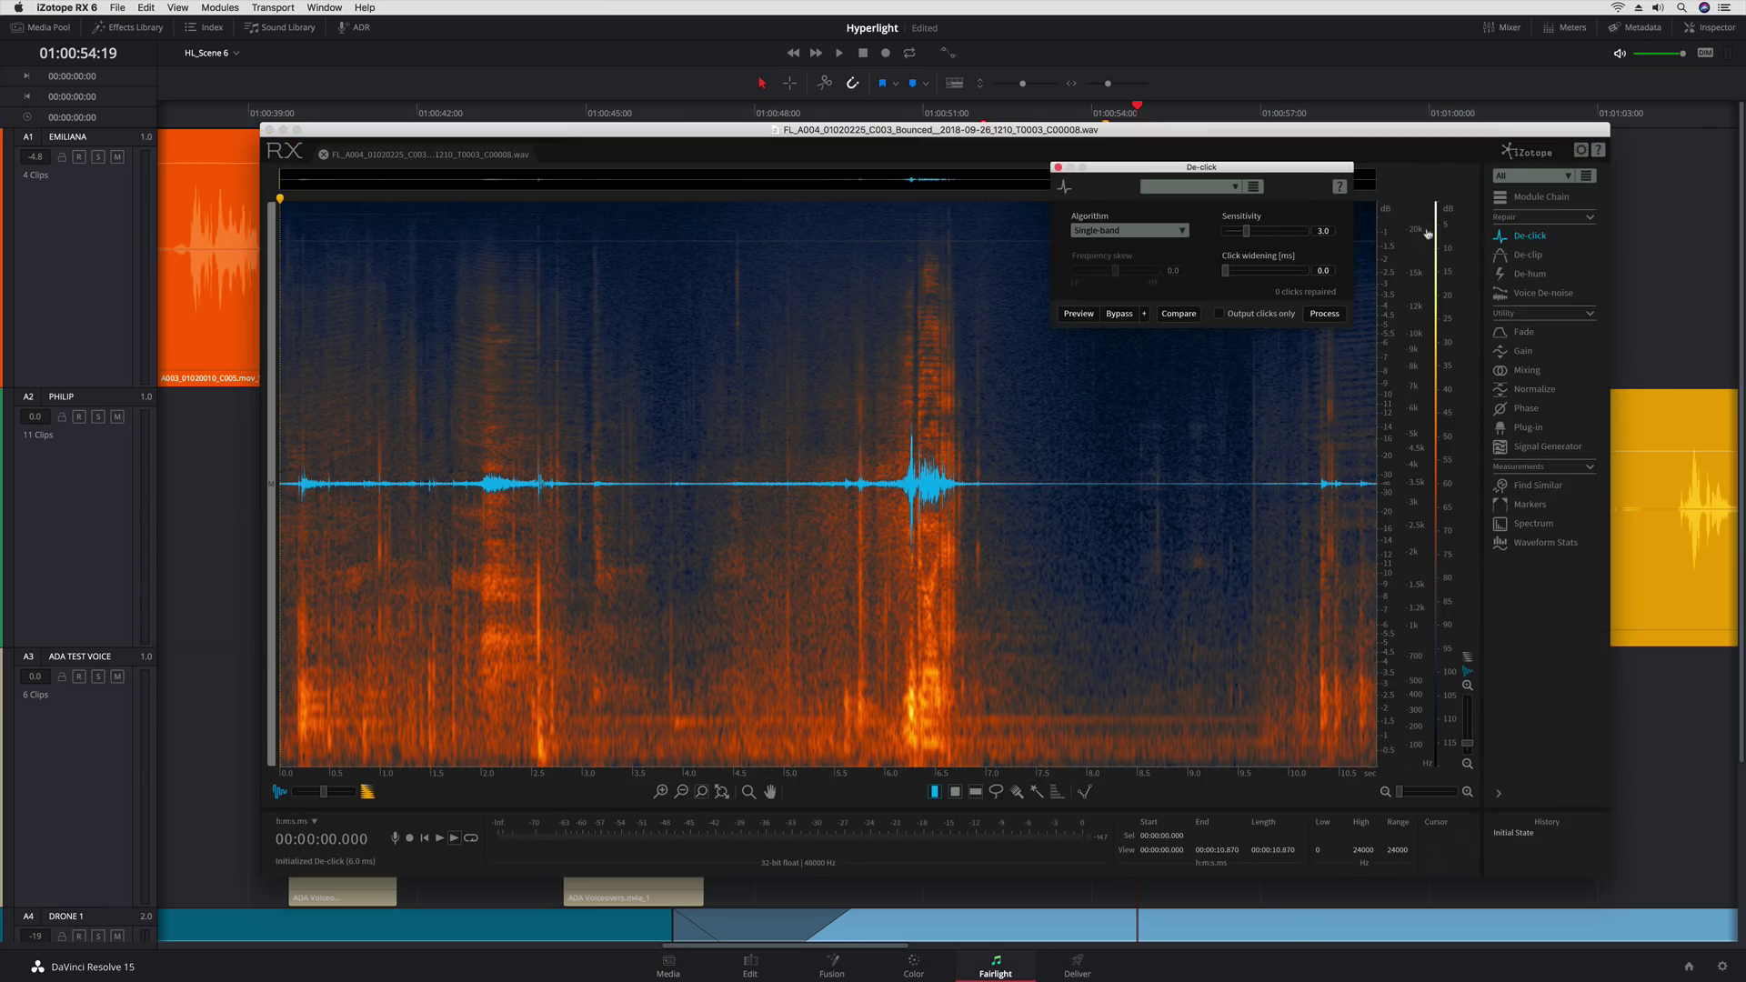
left_click(1234, 188)
left_click(1214, 246)
left_click(1324, 313)
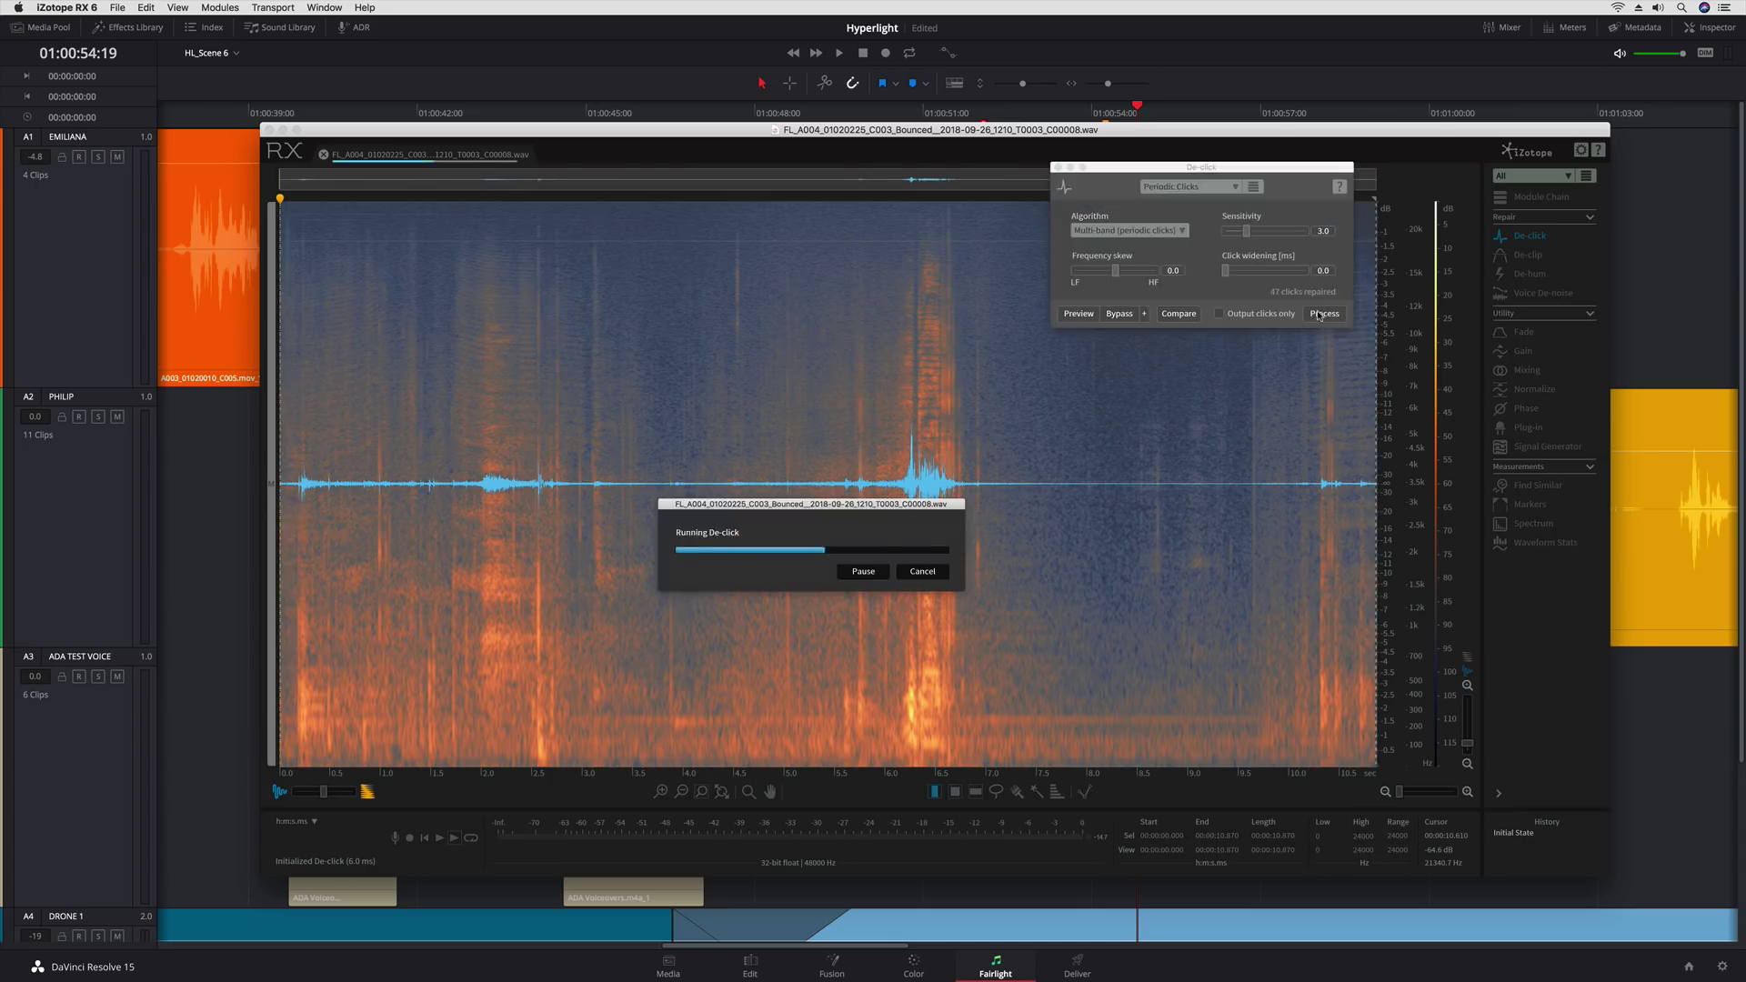
left_click(1057, 167)
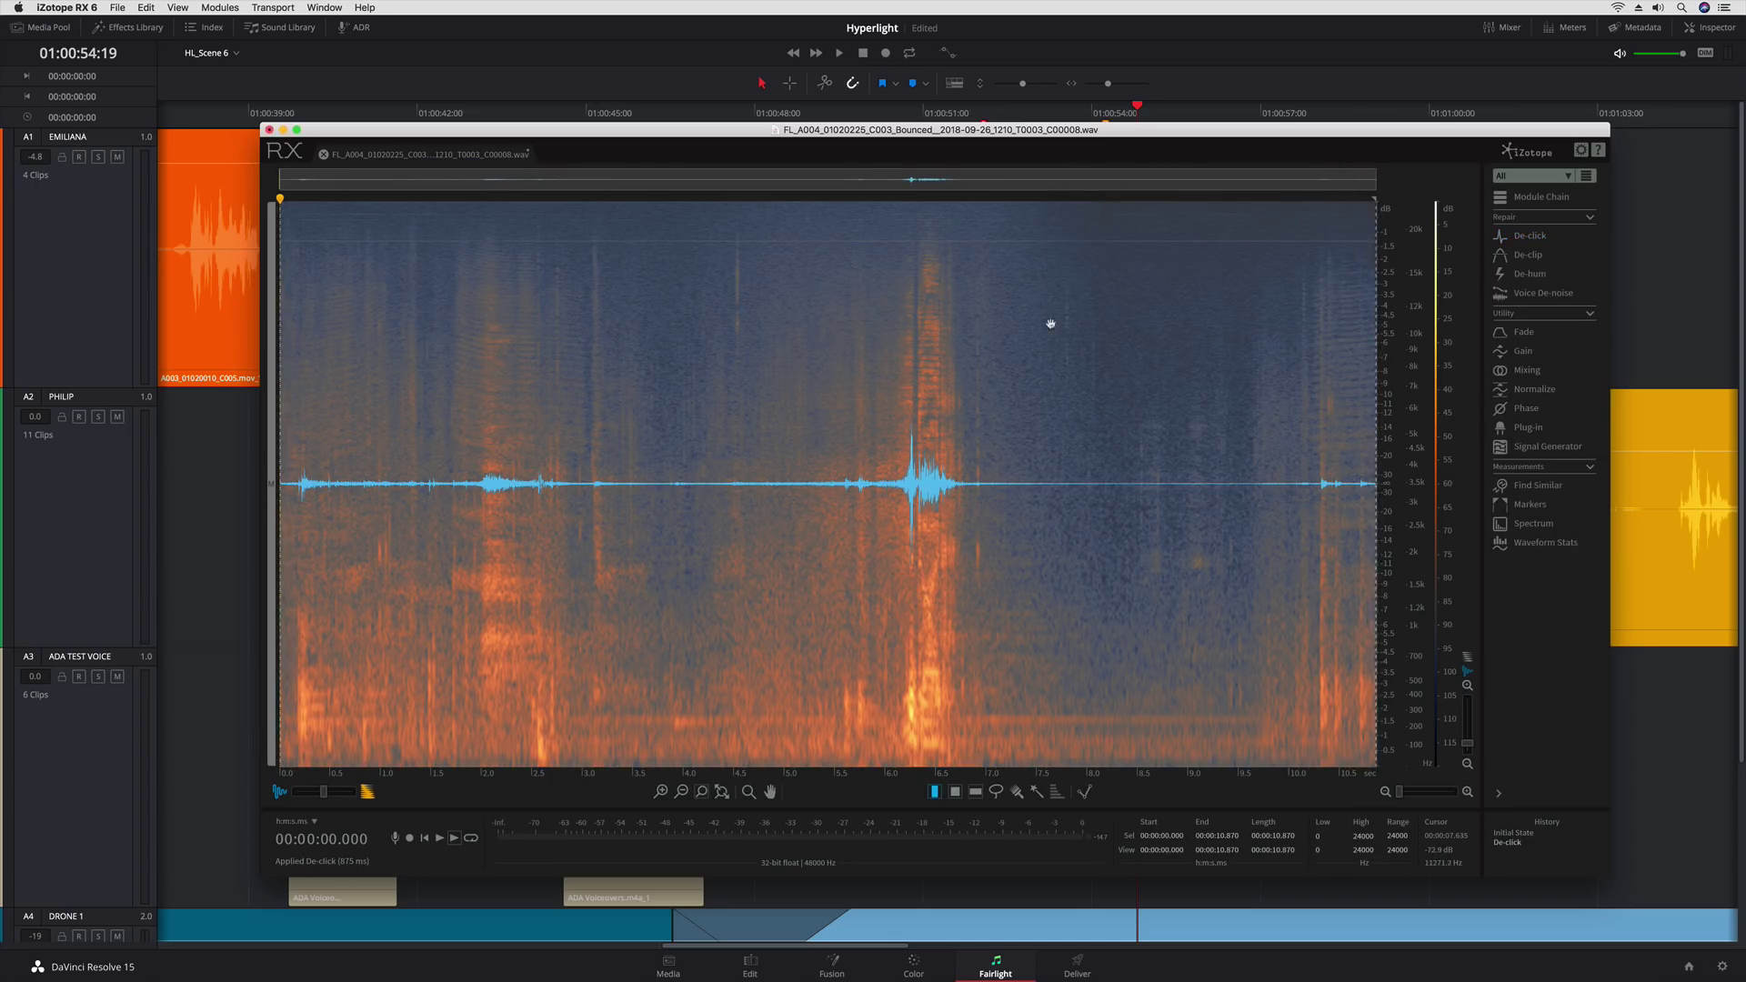
key("super+s")
Leave iZotope RX and show audio track layers so the bounced clip stacks above the original
key("super+q")
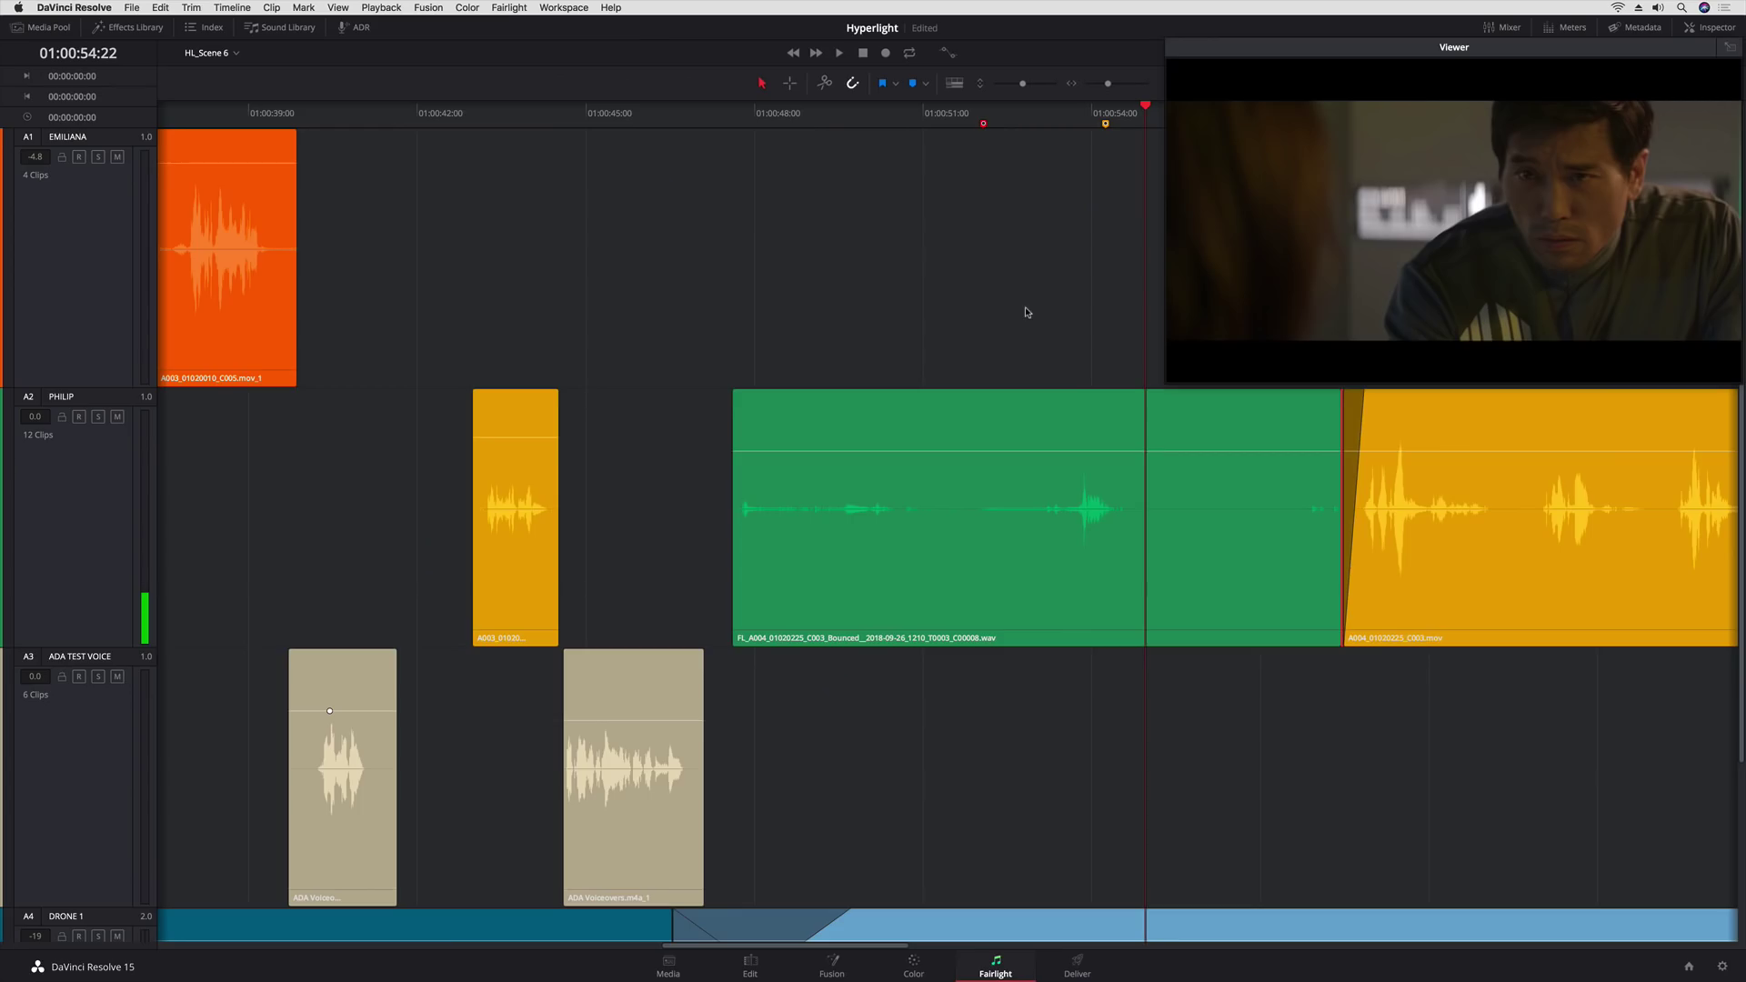
left_click(337, 8)
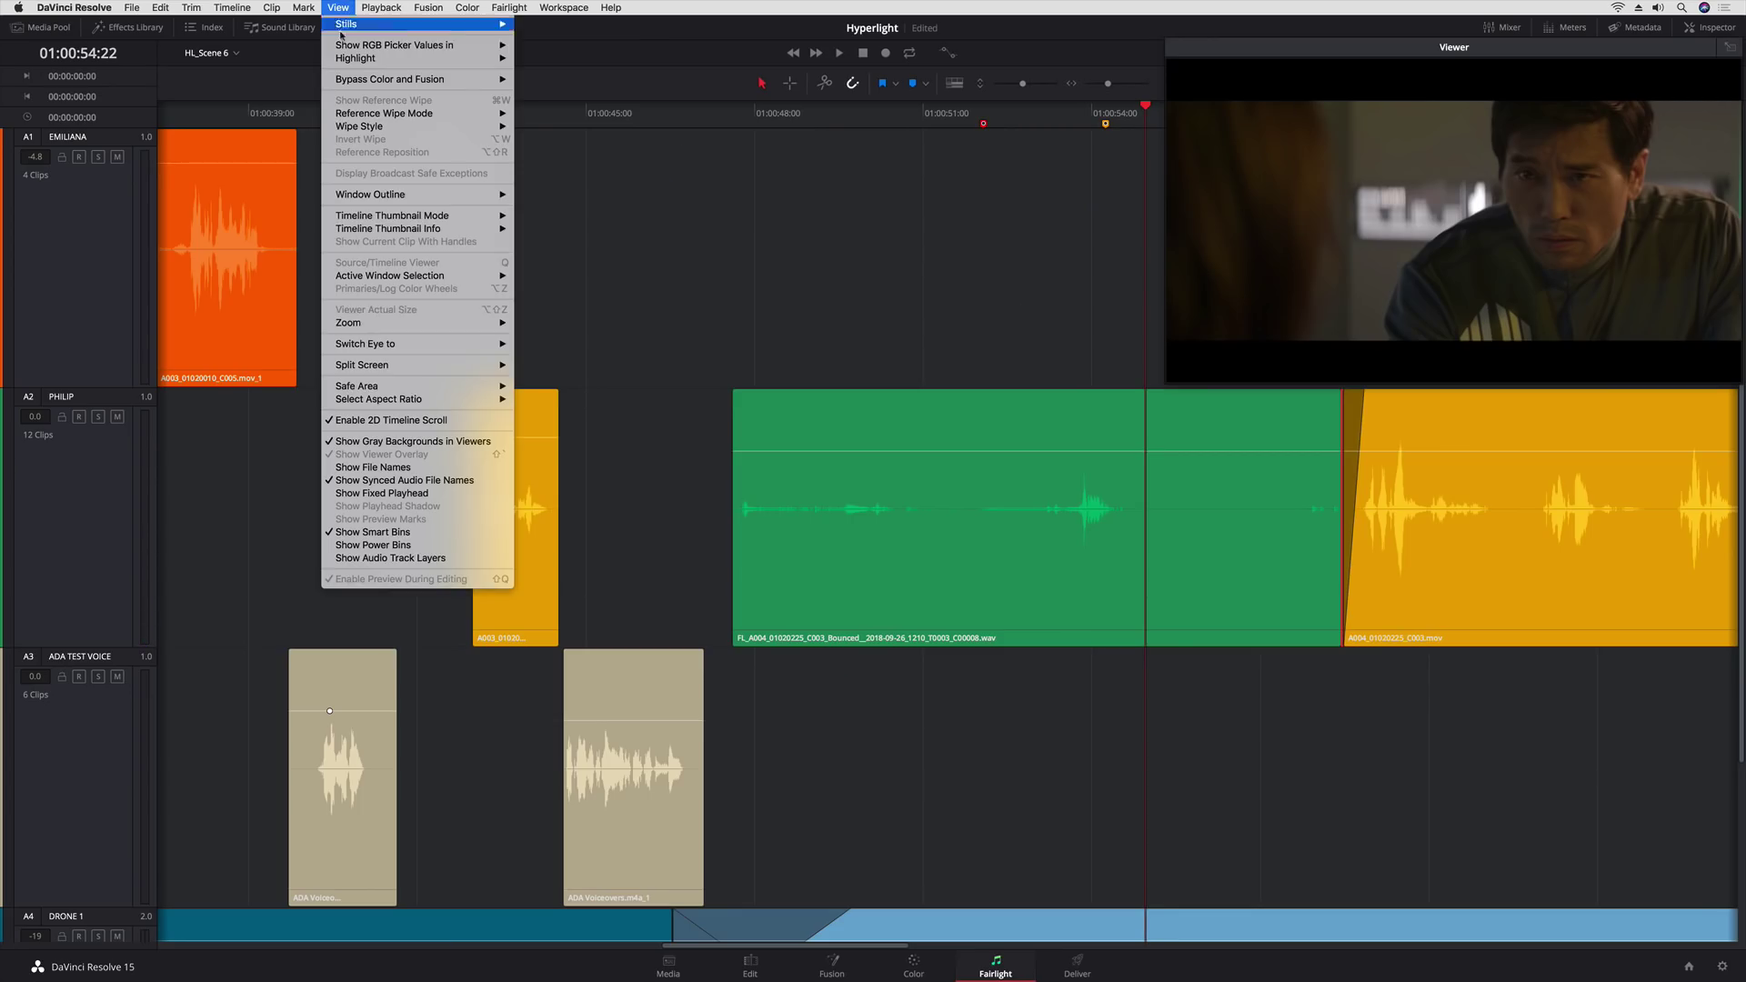
left_click(336, 558)
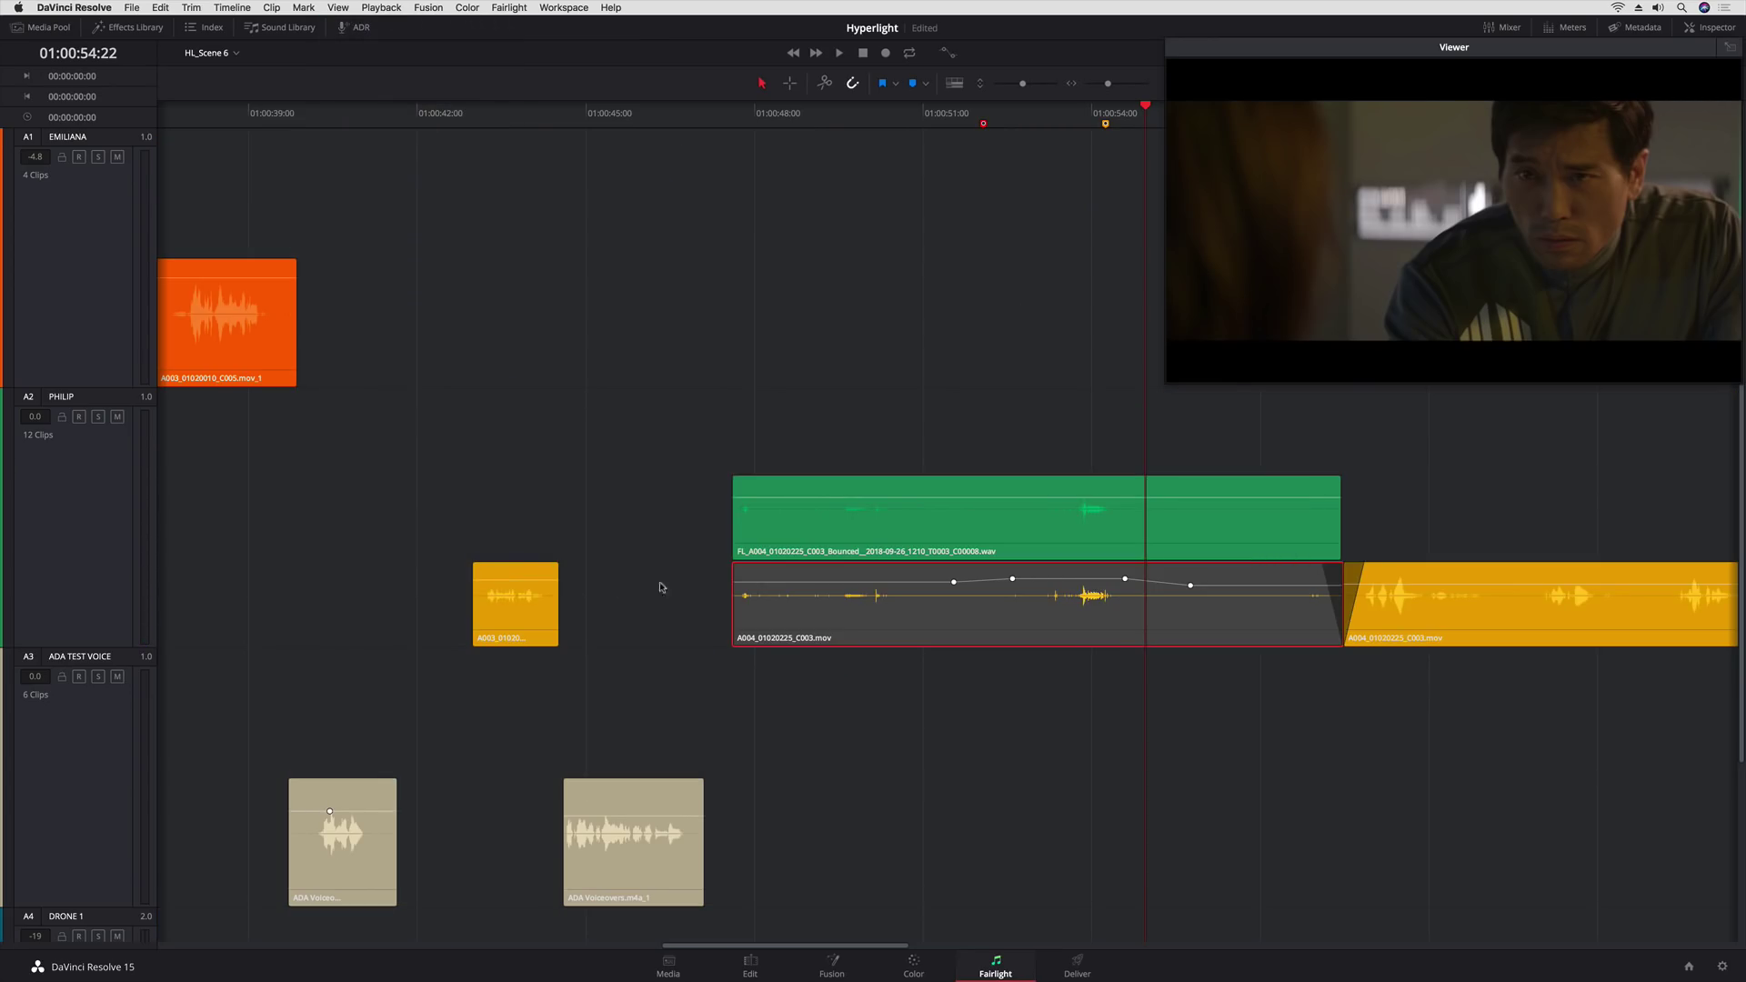
Save the project, deselect the A004 clip, and bring up Collaboration Chat
mouse_move(750, 600)
key("super+s")
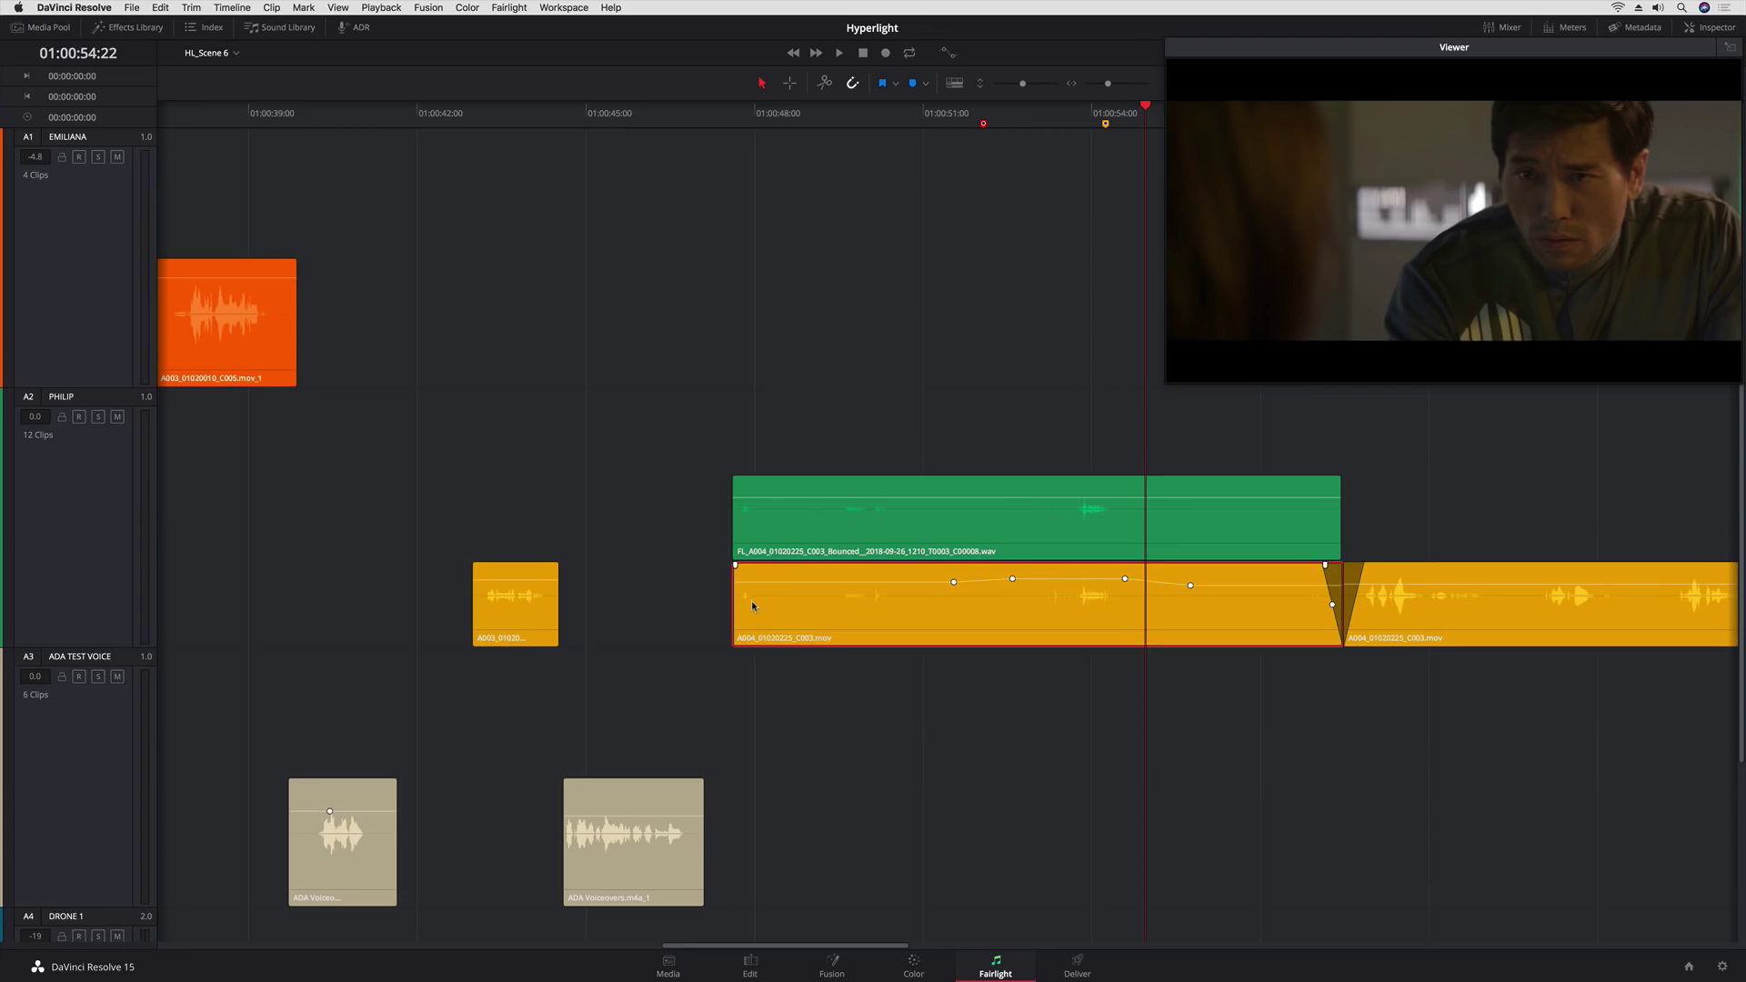
left_click(713, 588)
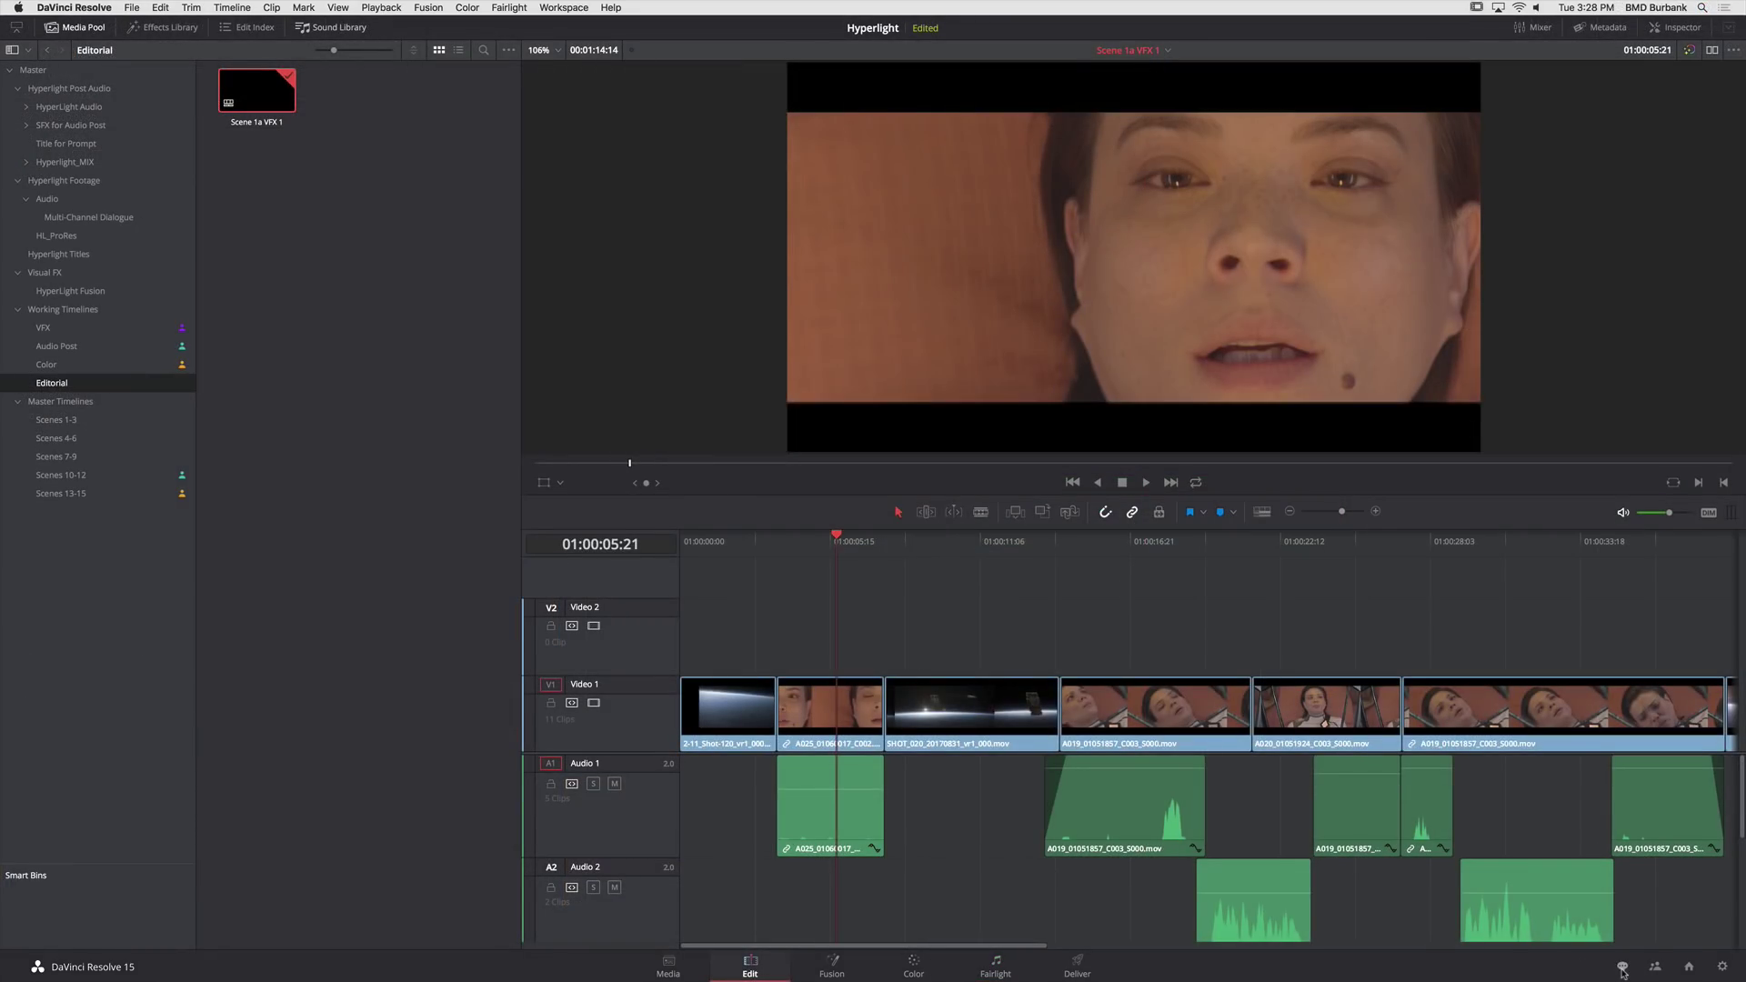
left_click(1621, 967)
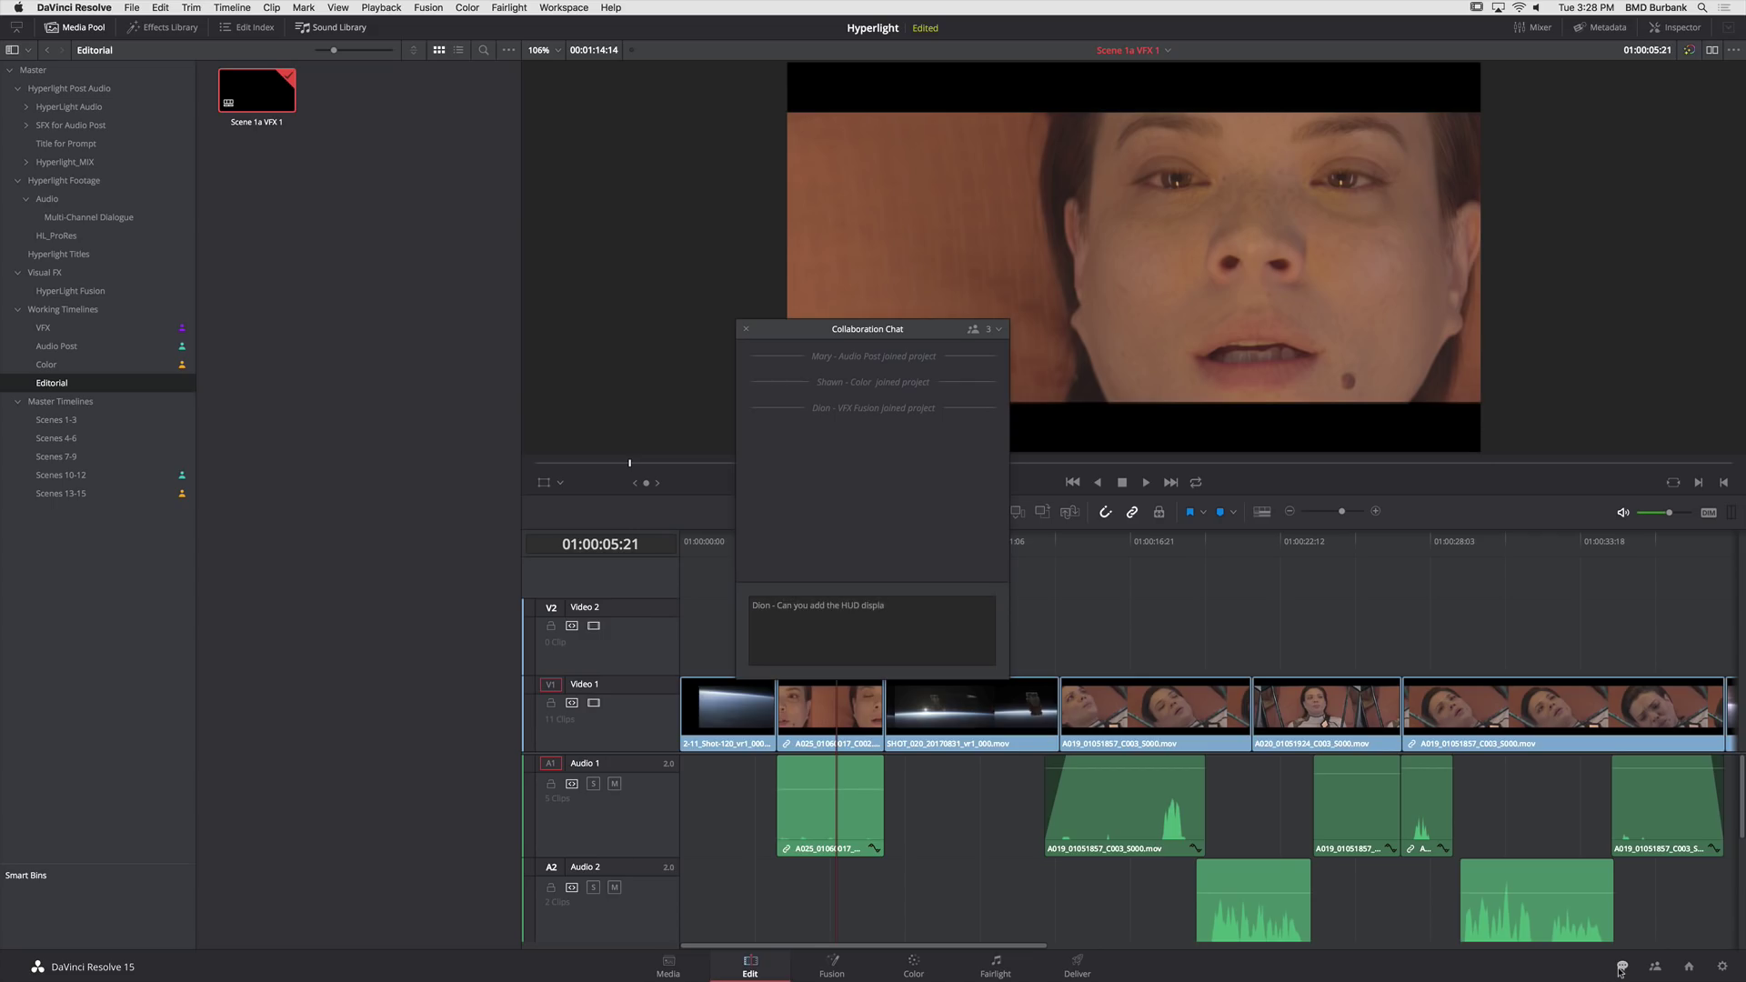
Post a chat message asking a collaborator to add the HUD display on the pod
type("Dion - Can you add the HUD display on the po")
type("d")
key("Return")
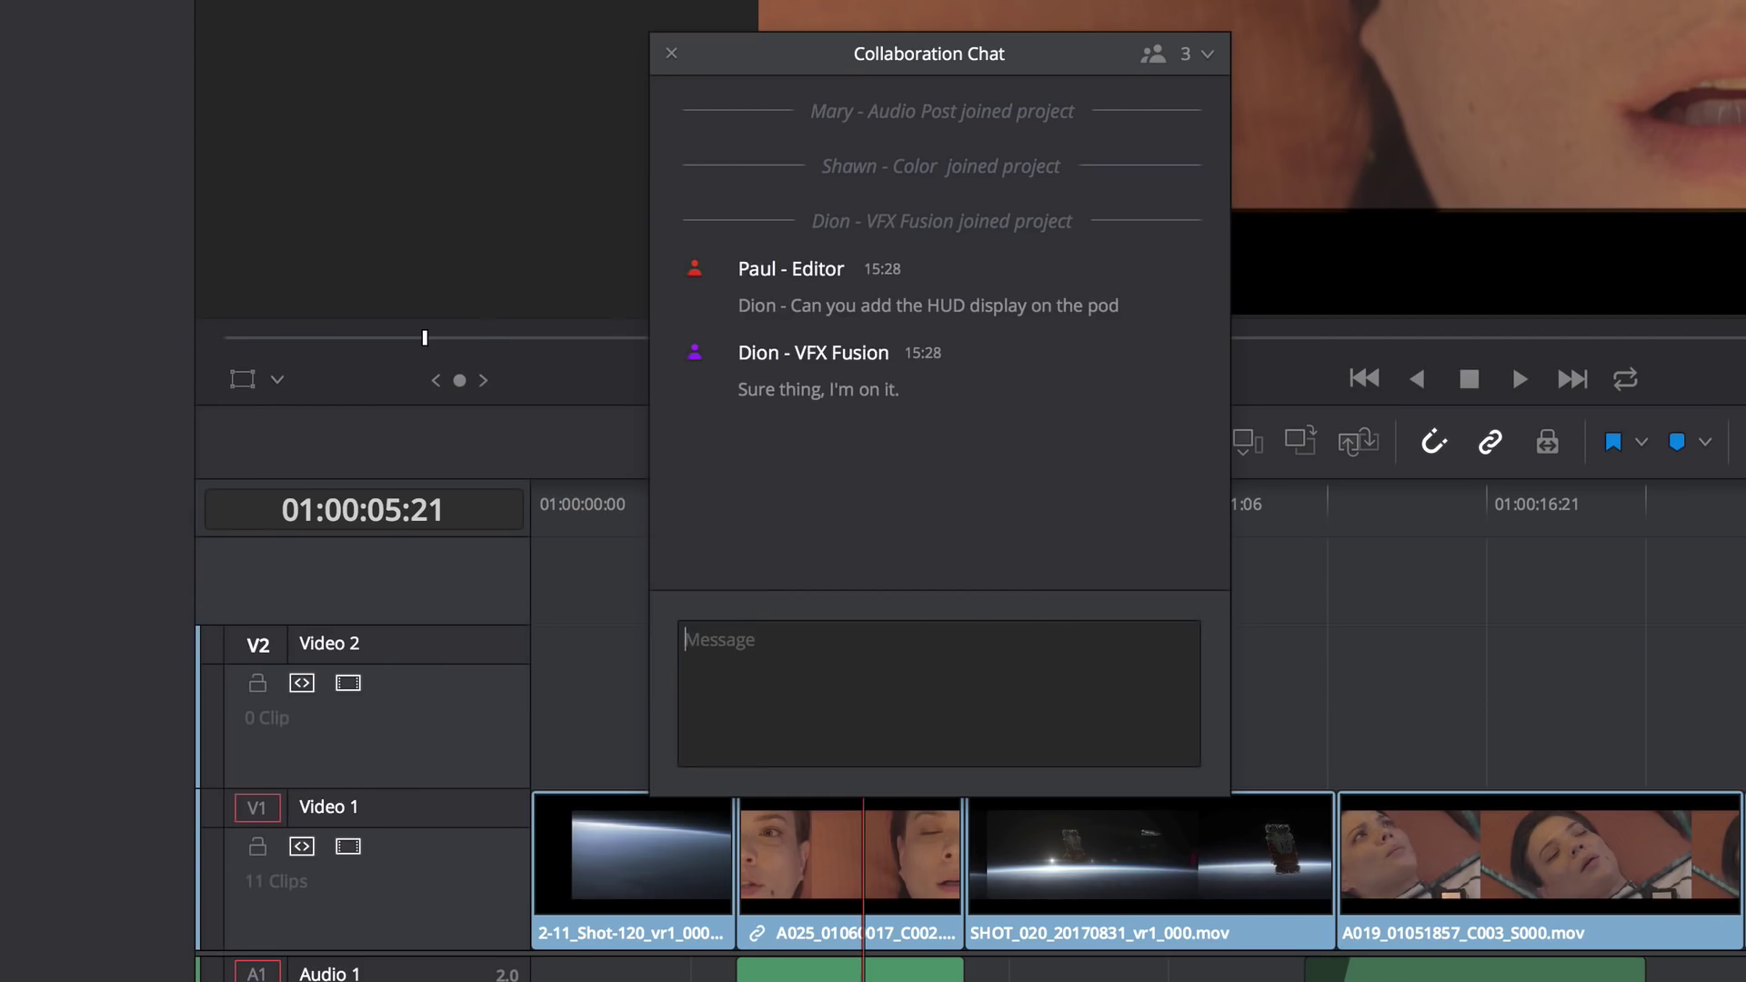
left_click(671, 54)
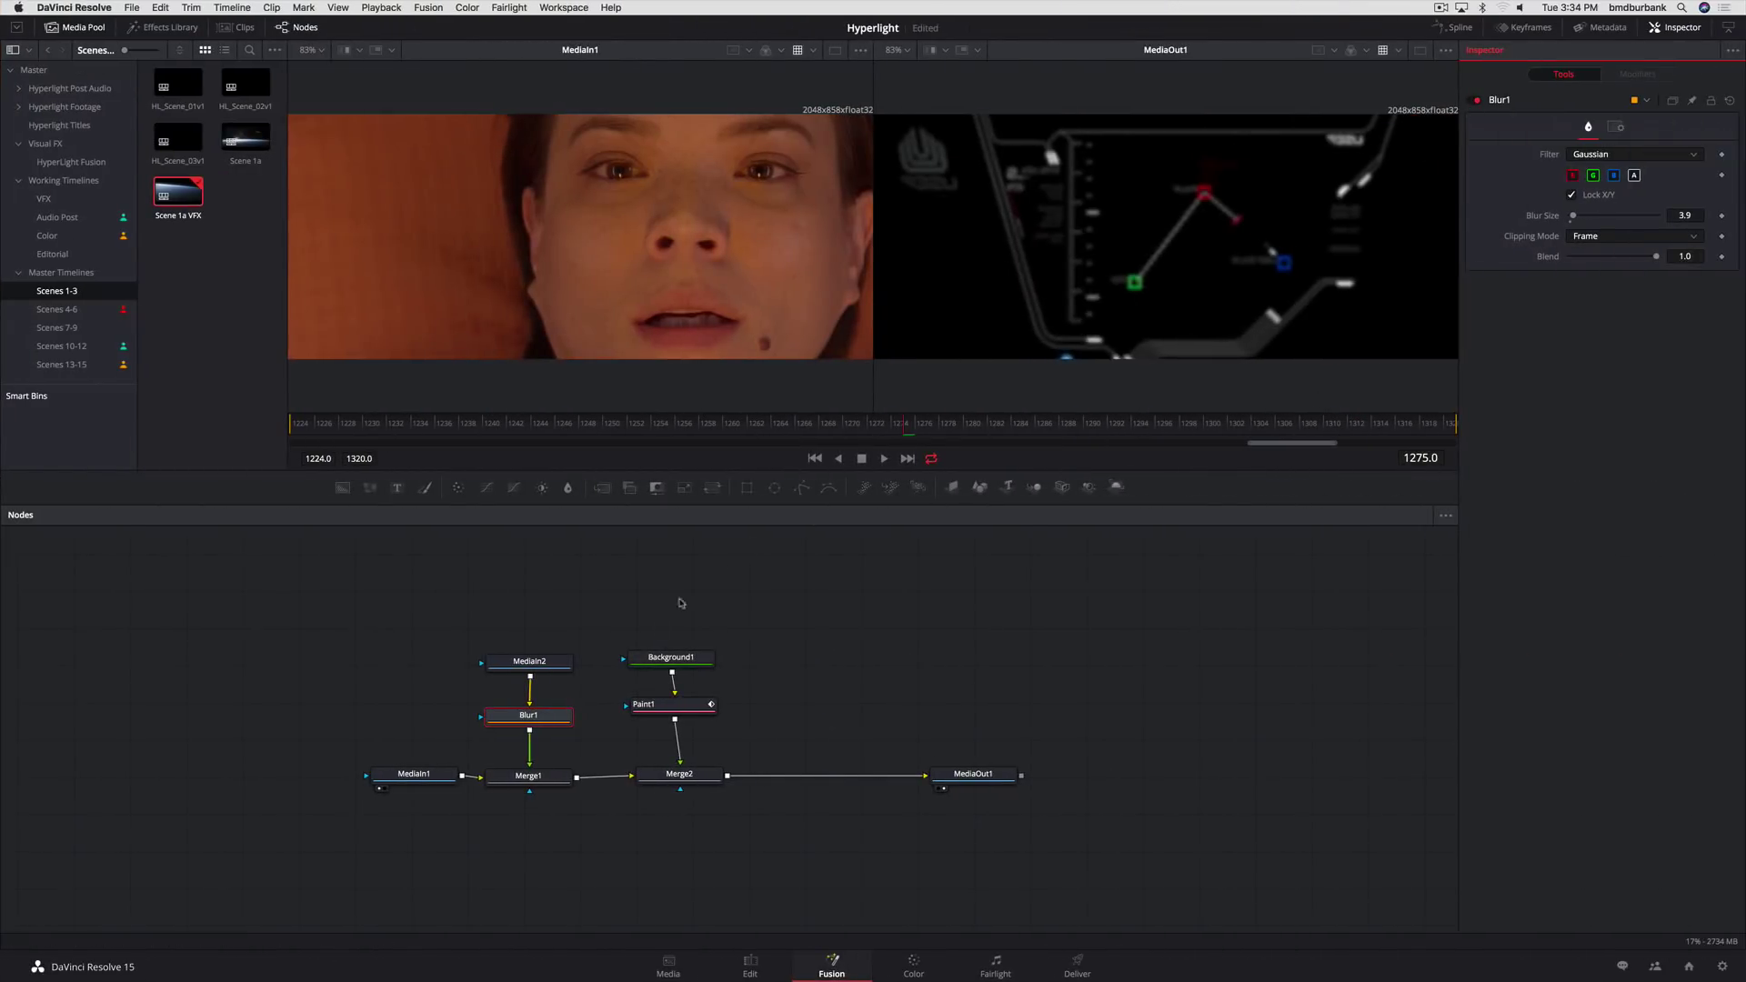
Set Merge1's Apply Mode to Screen and scrub onto the A025 face shot
left_click(559, 776)
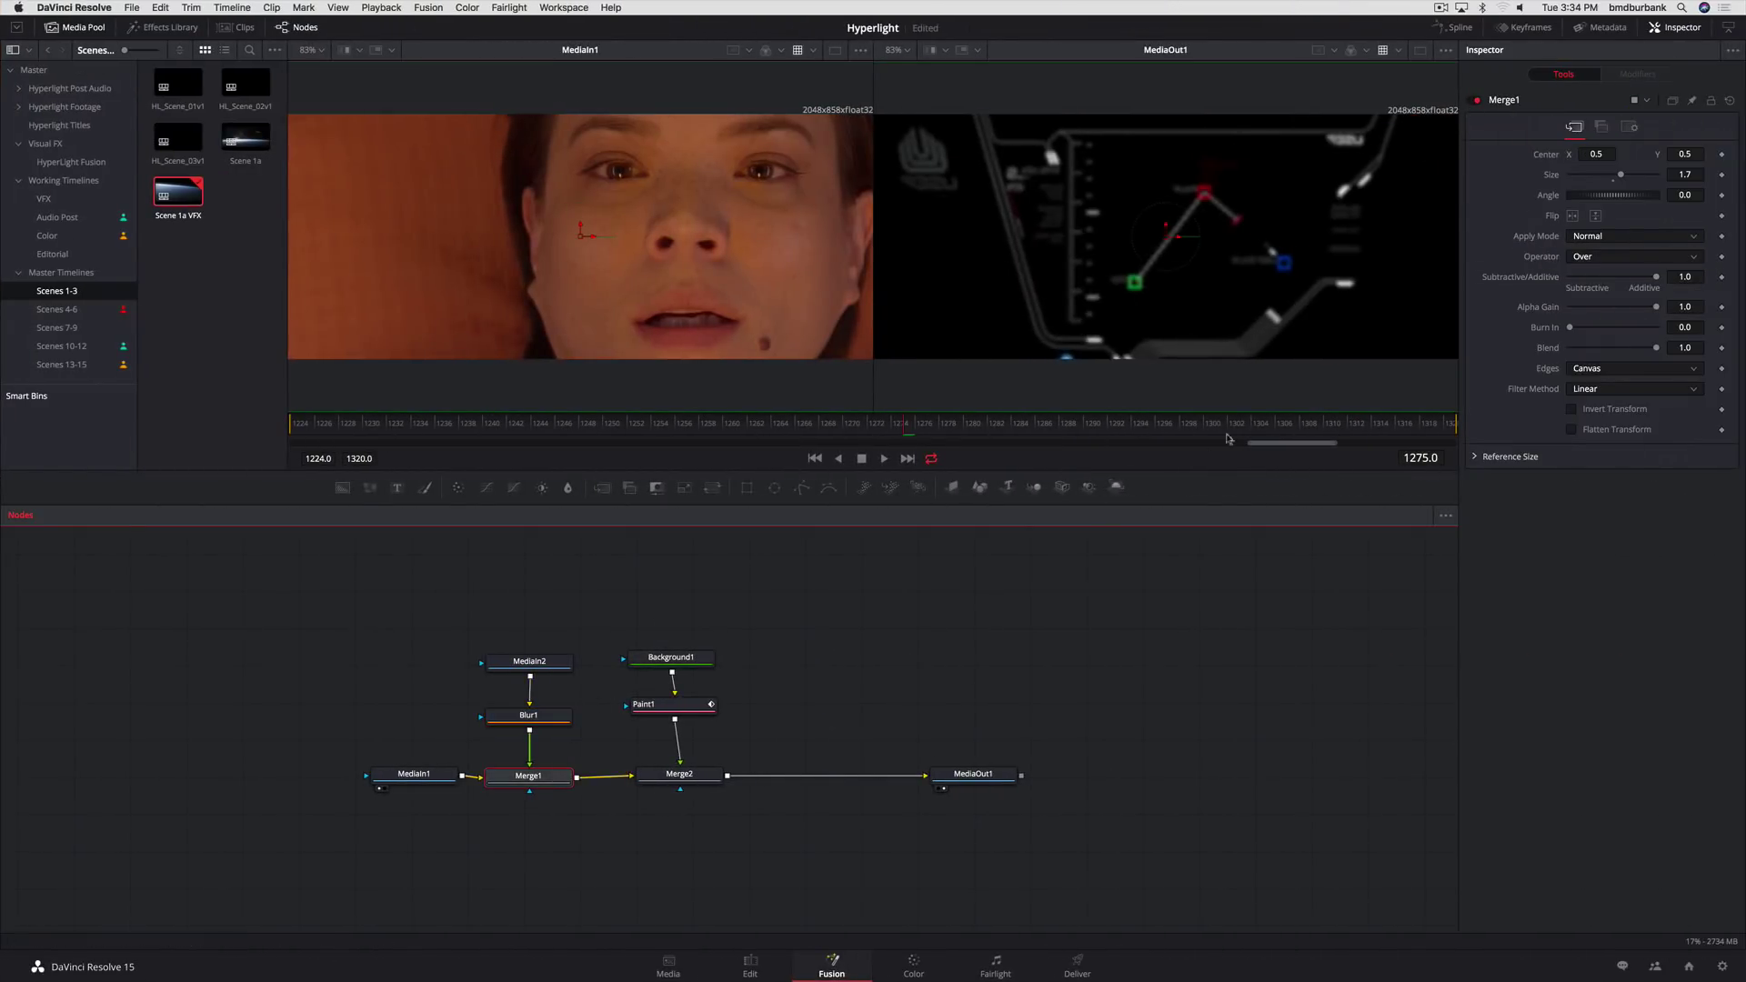
left_click(1646, 238)
left_click(1644, 258)
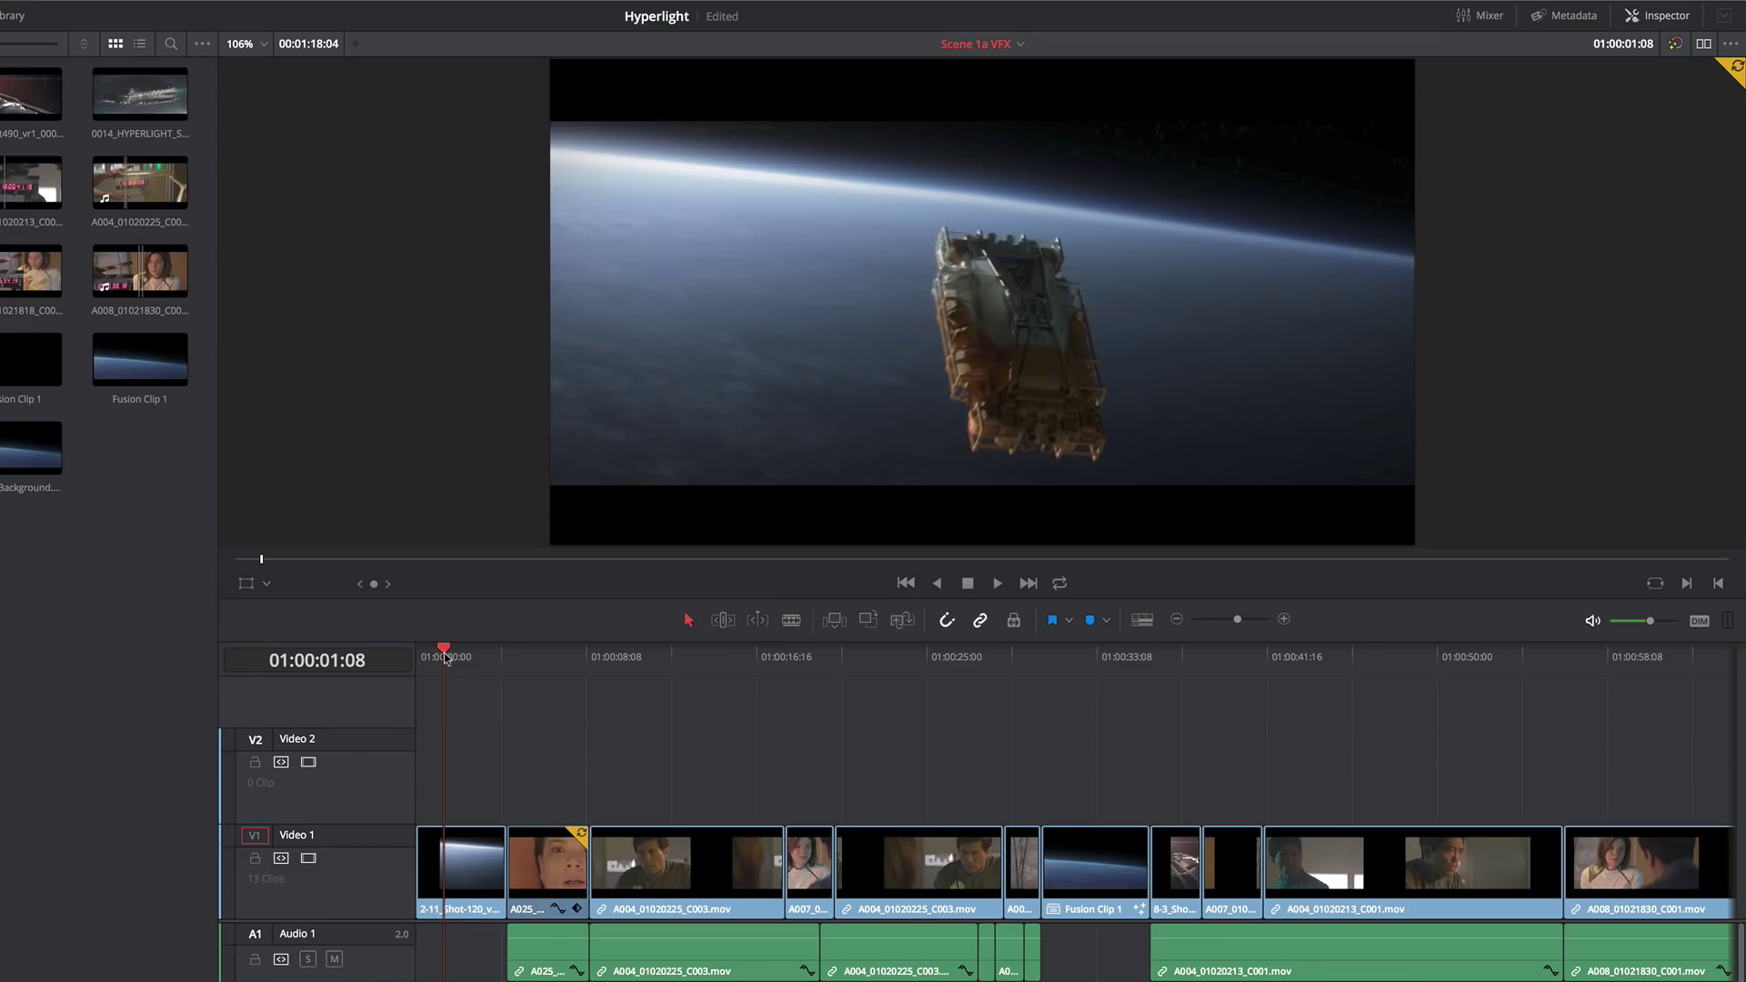
left_click_drag(476, 656, 558, 662)
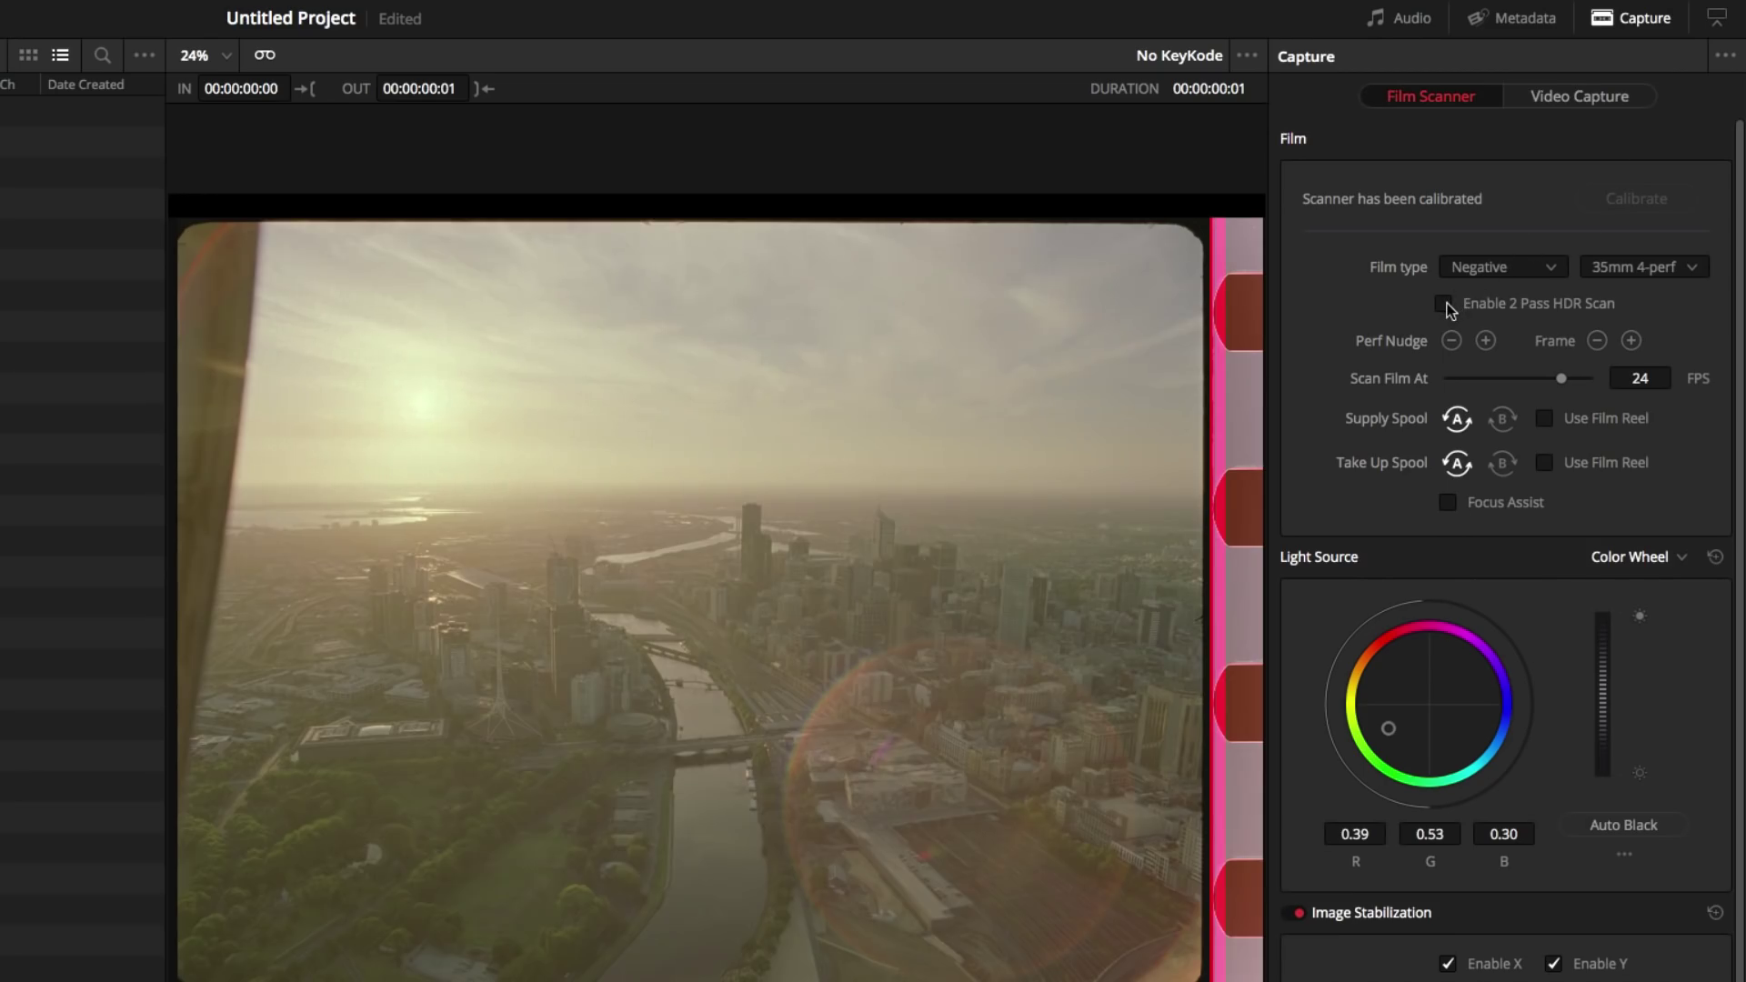
Enable 2 Pass HDR Scan, suppressing and dismissing the HDR scan notice
left_click(1444, 304)
left_click(1075, 612)
left_click(1637, 616)
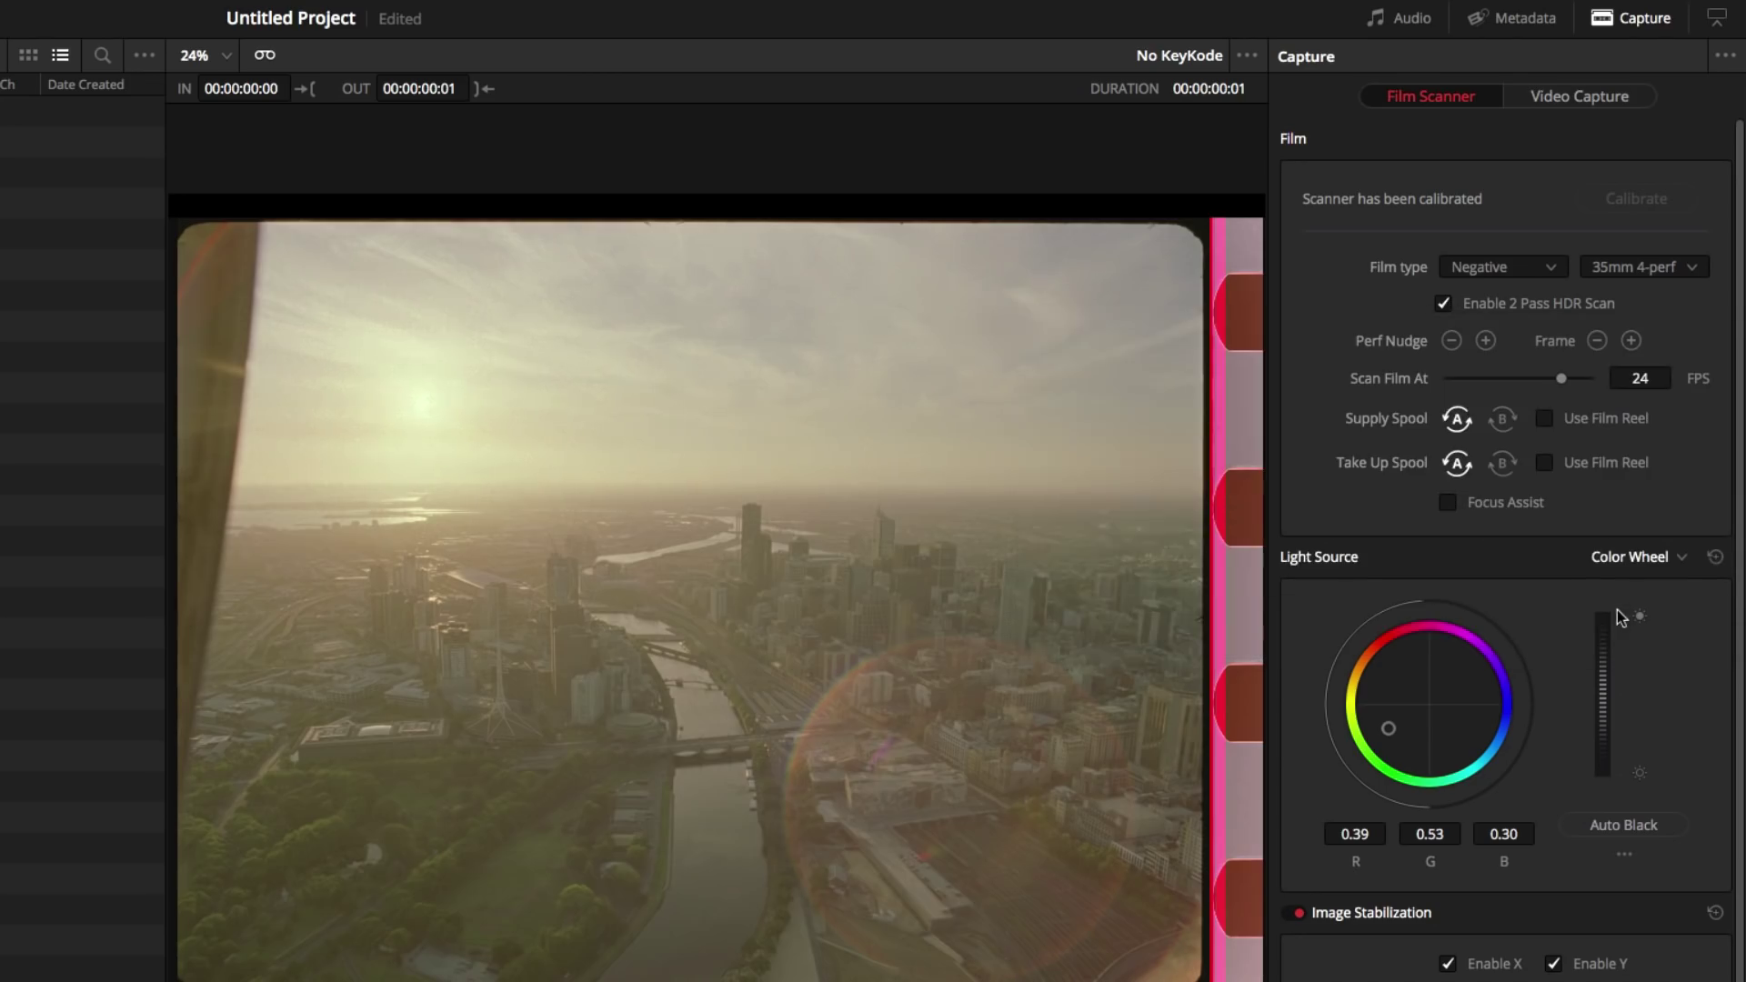
Auto-calibrate the light source black level with Auto Black and start capturing the film
left_click(1624, 826)
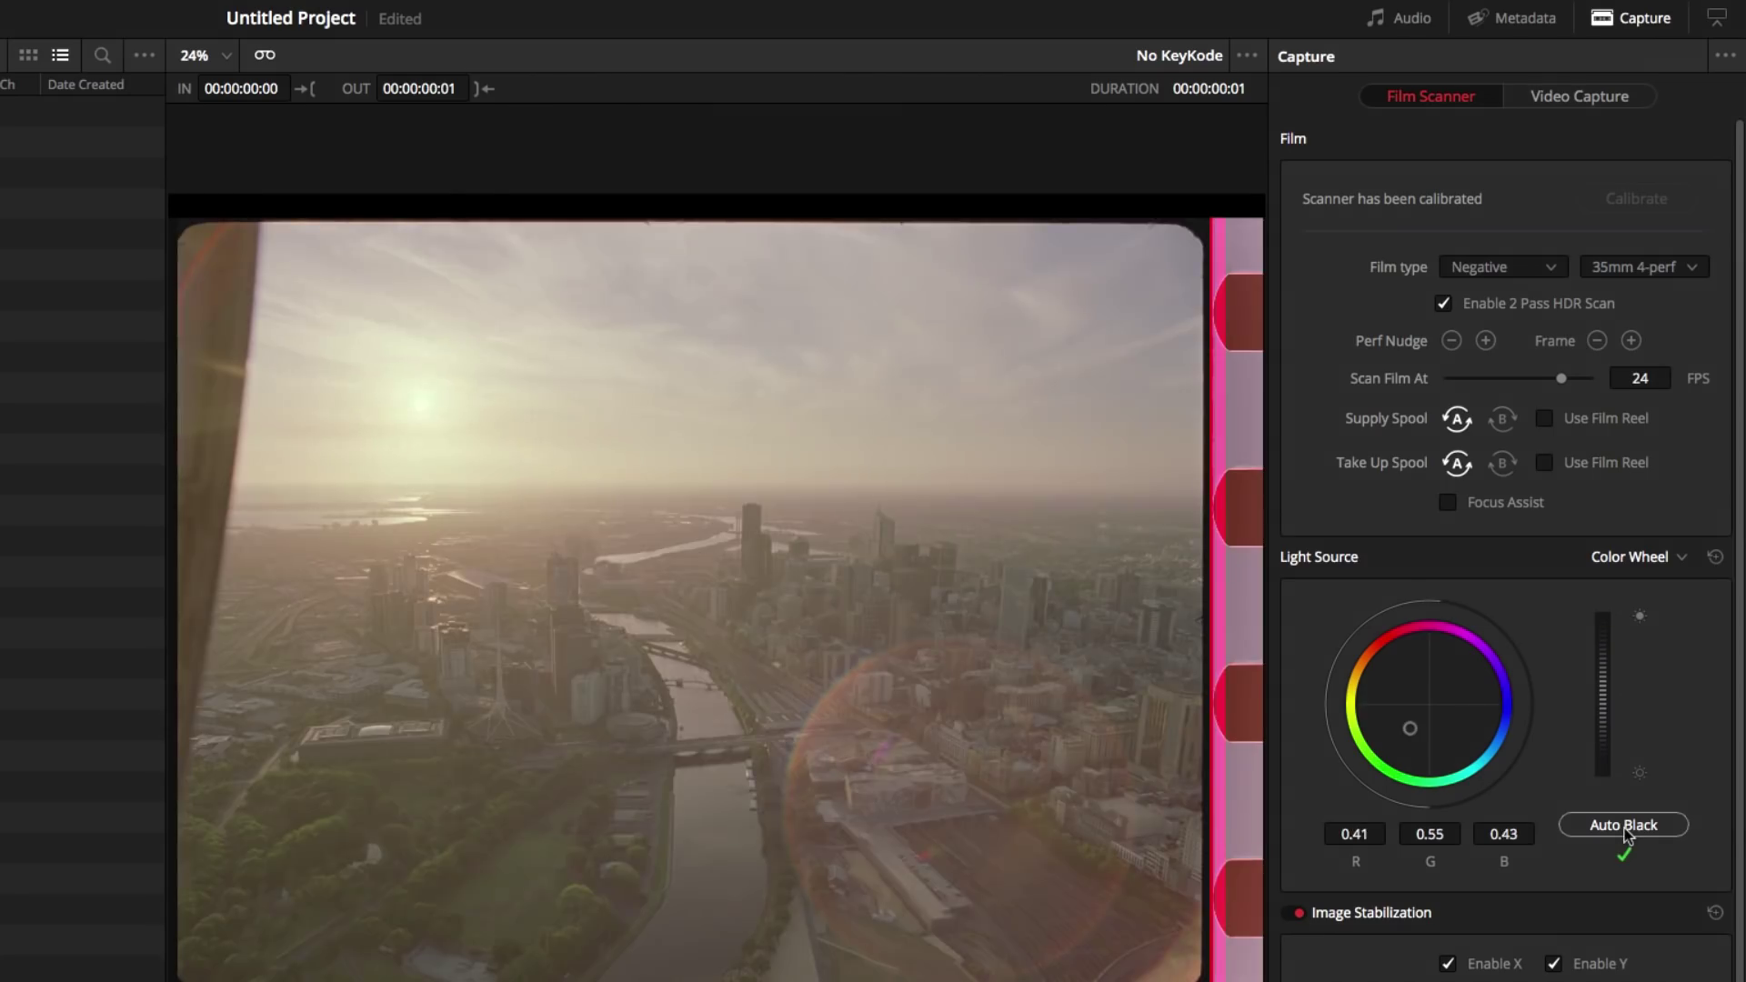
scroll(1625, 835, "down", 6)
left_click(1693, 921)
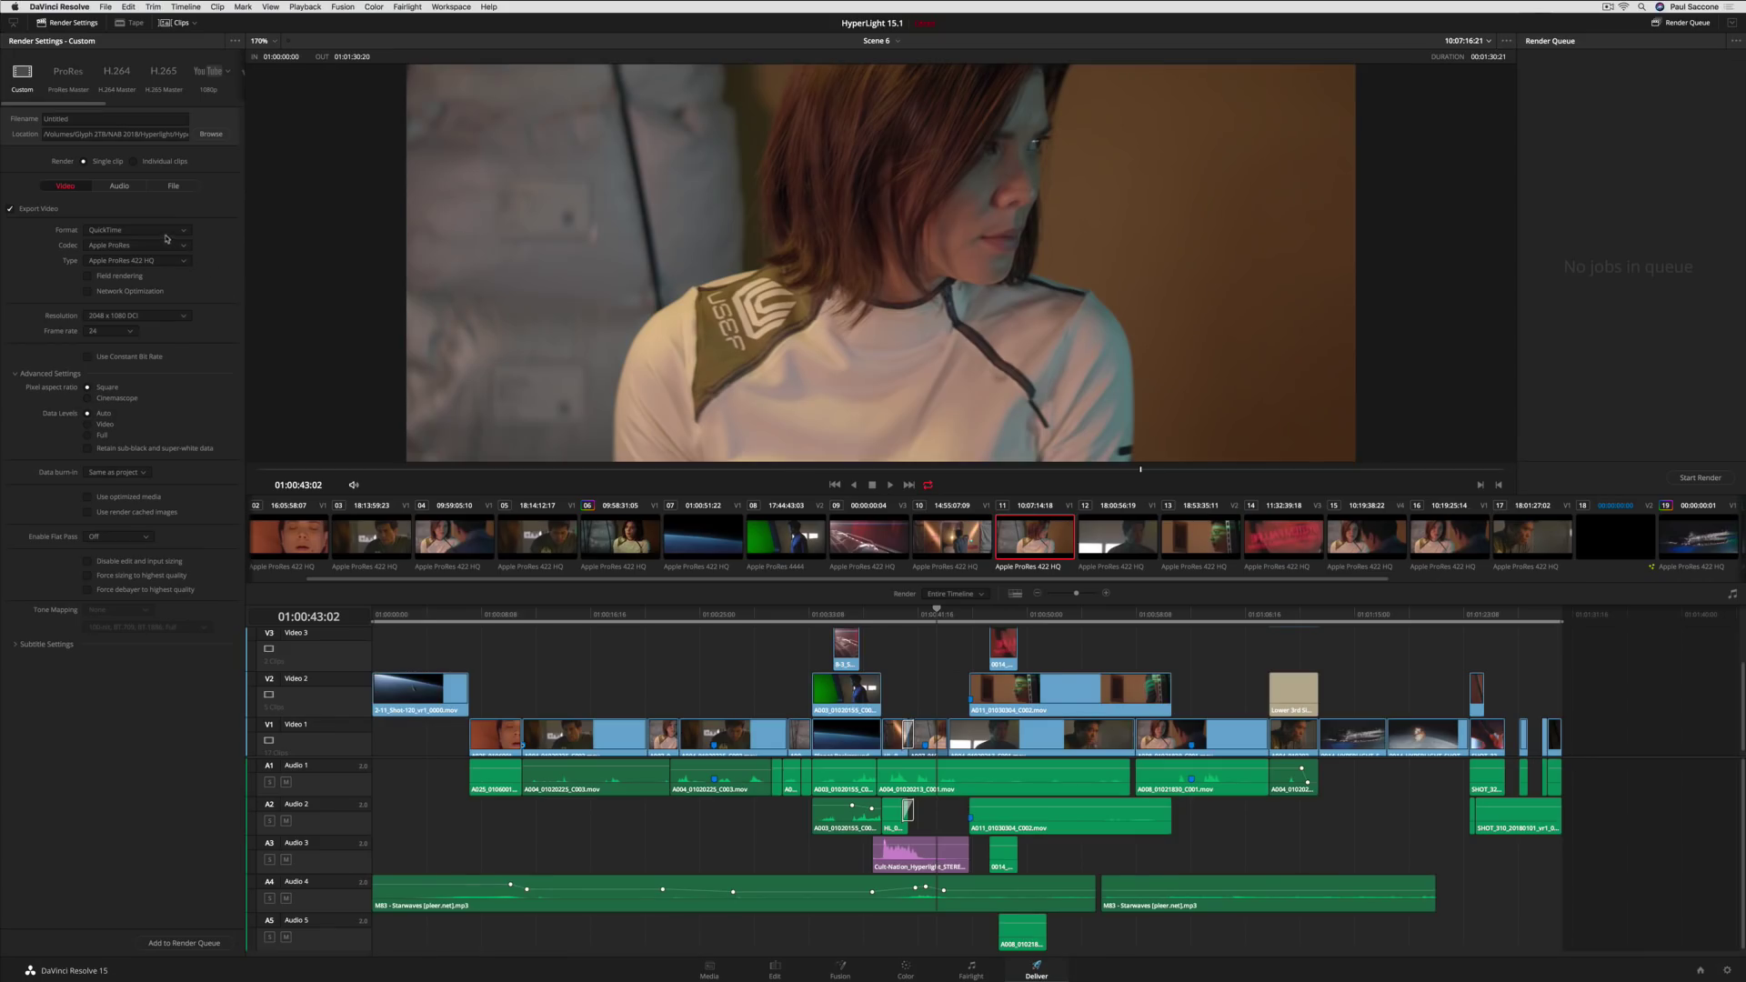
Set the render output format to TIFF
left_click(163, 233)
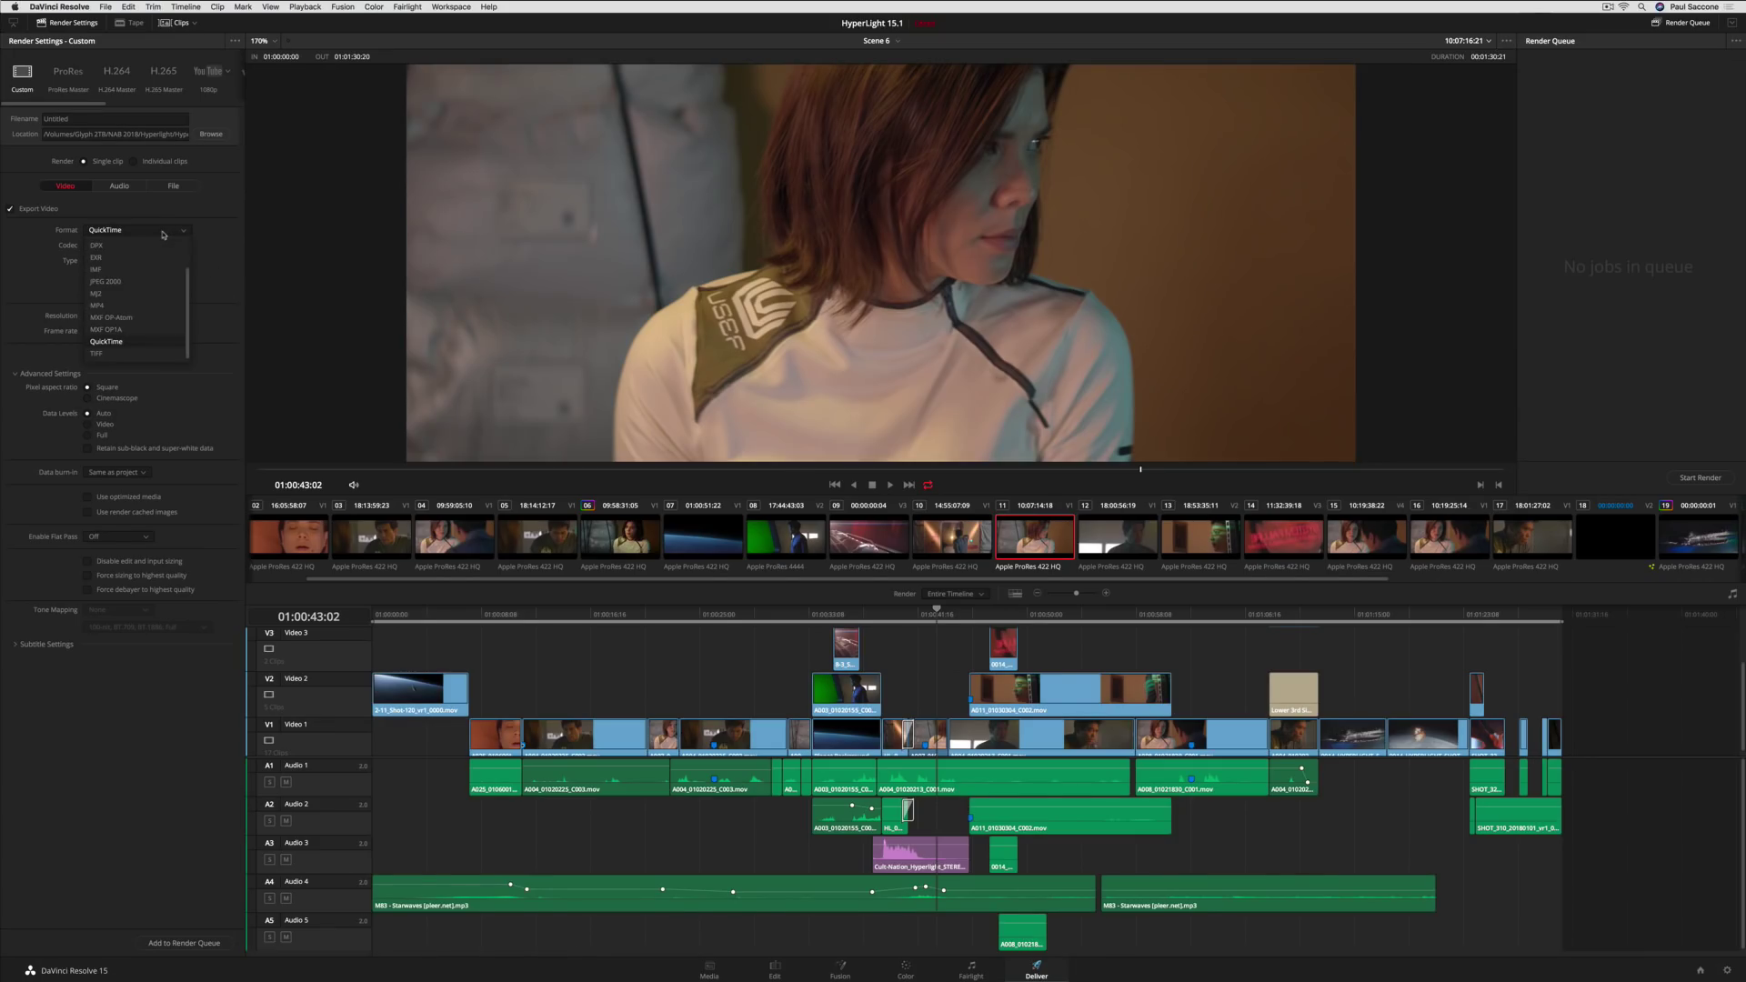
left_click(129, 352)
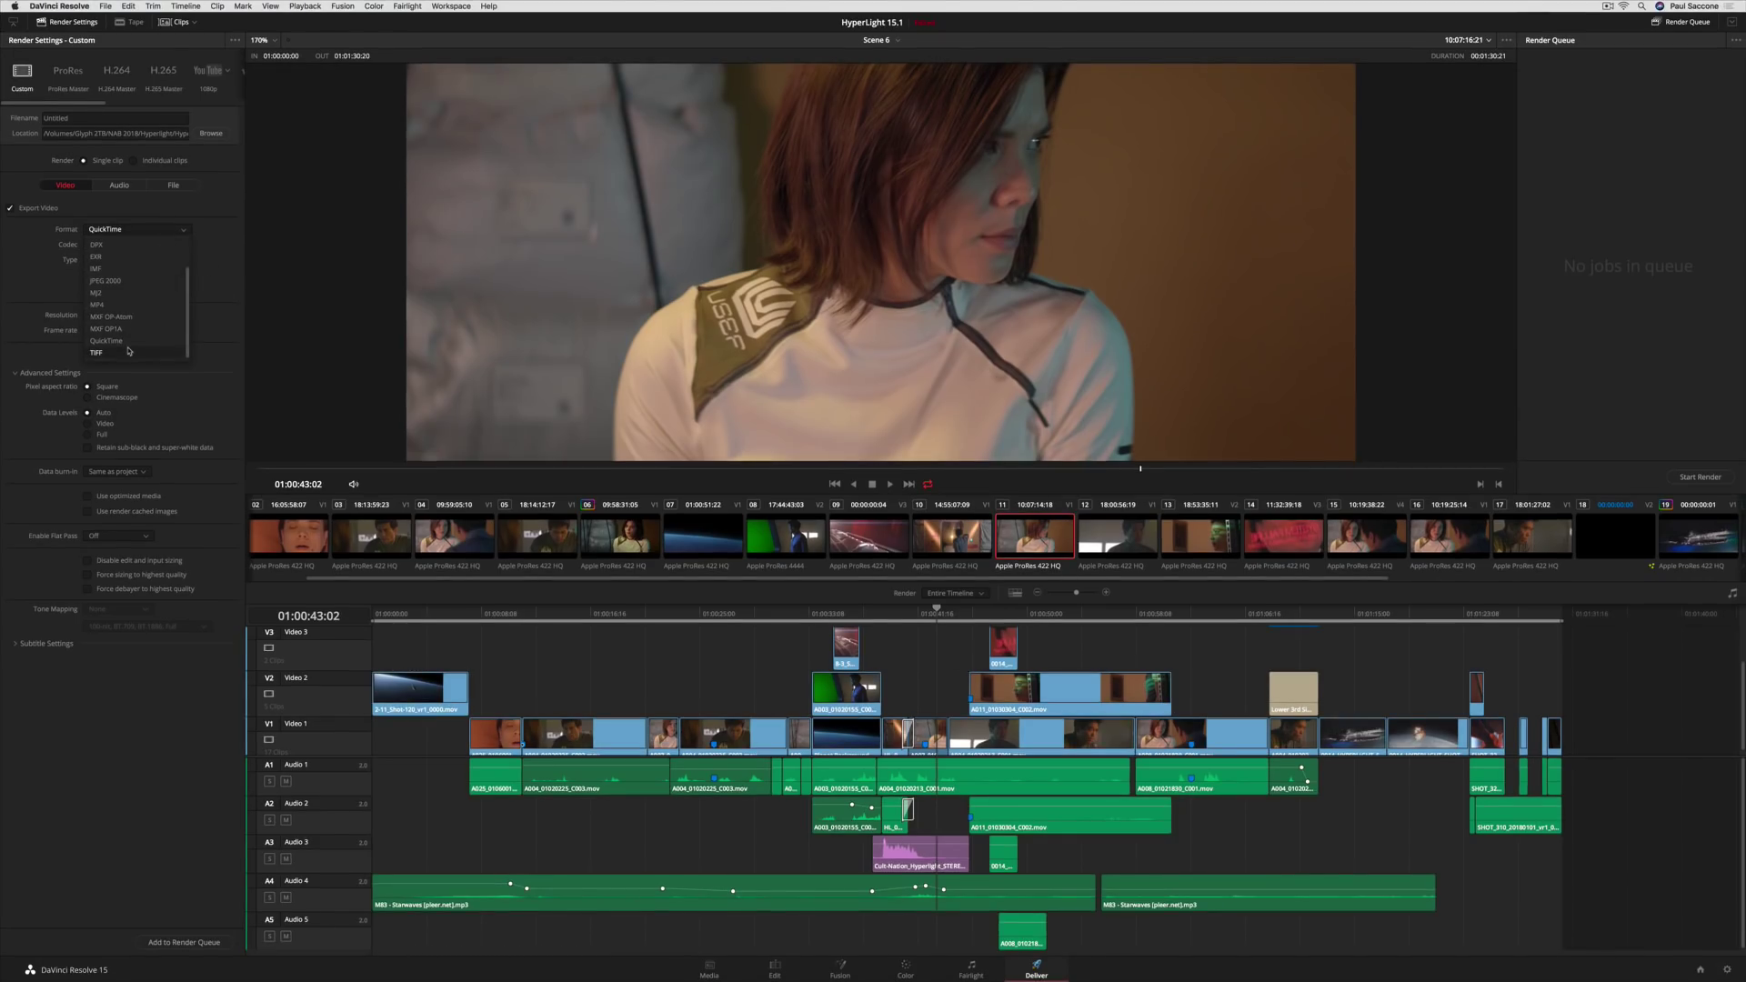
left_click_drag(47, 102, 110, 109)
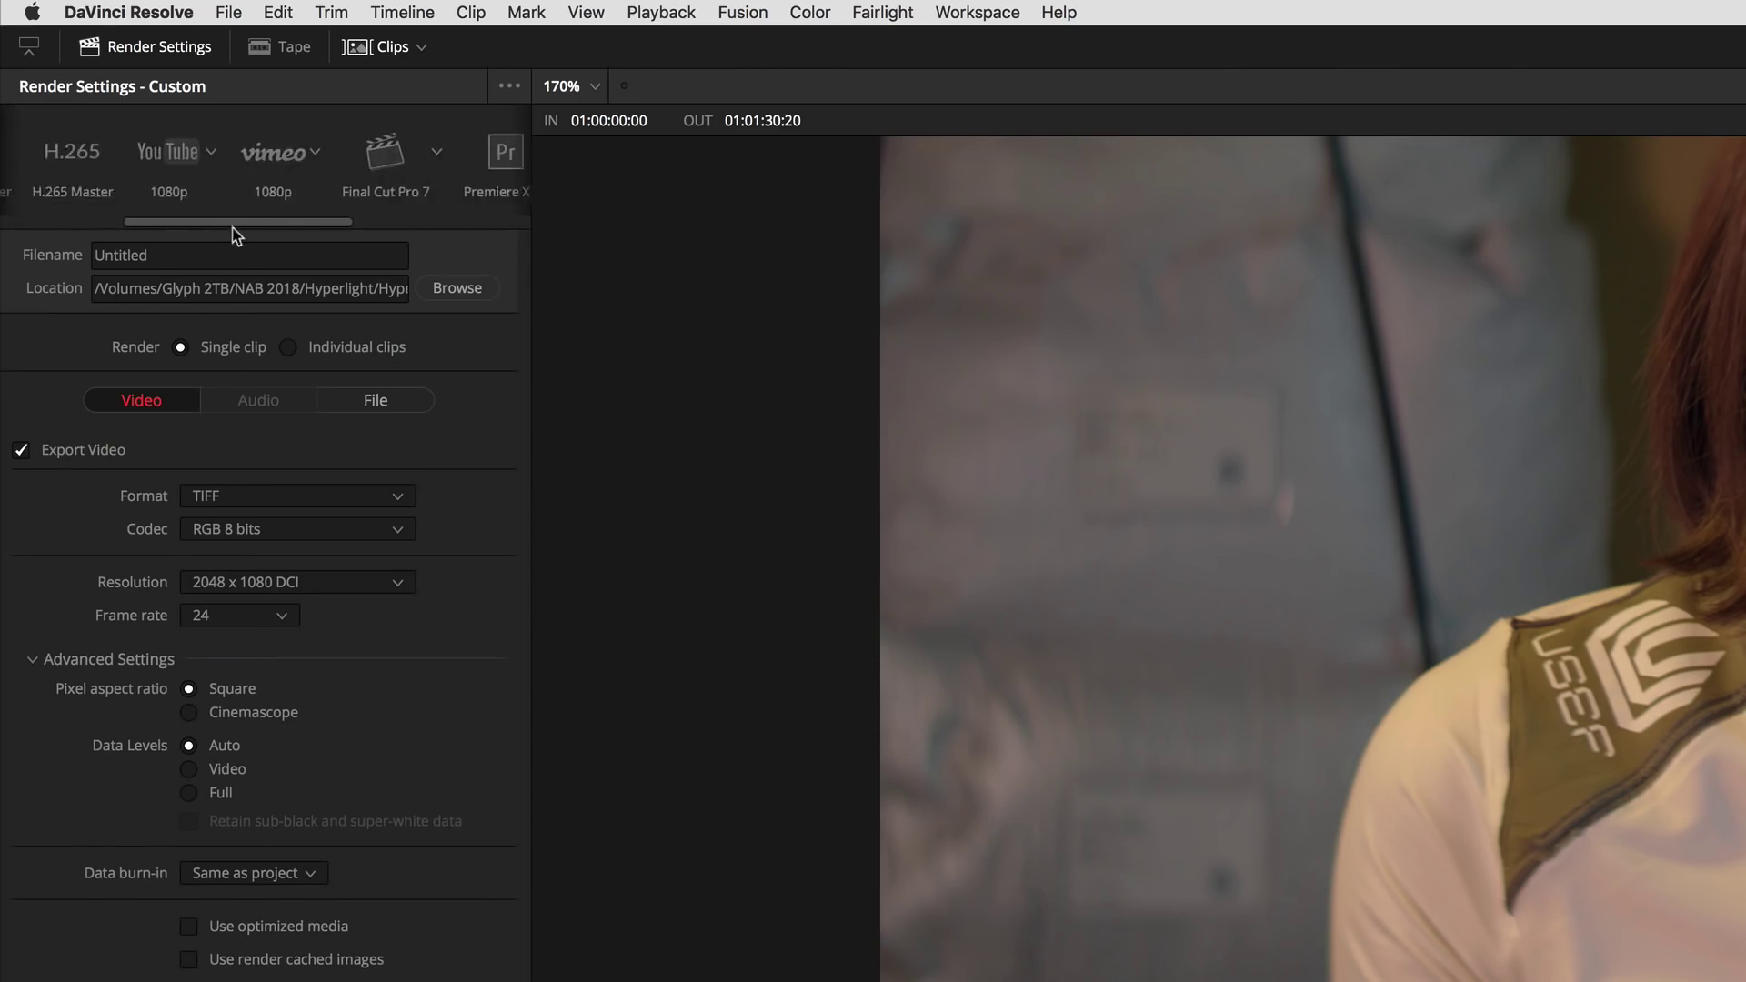
left_click_drag(232, 229, 467, 273)
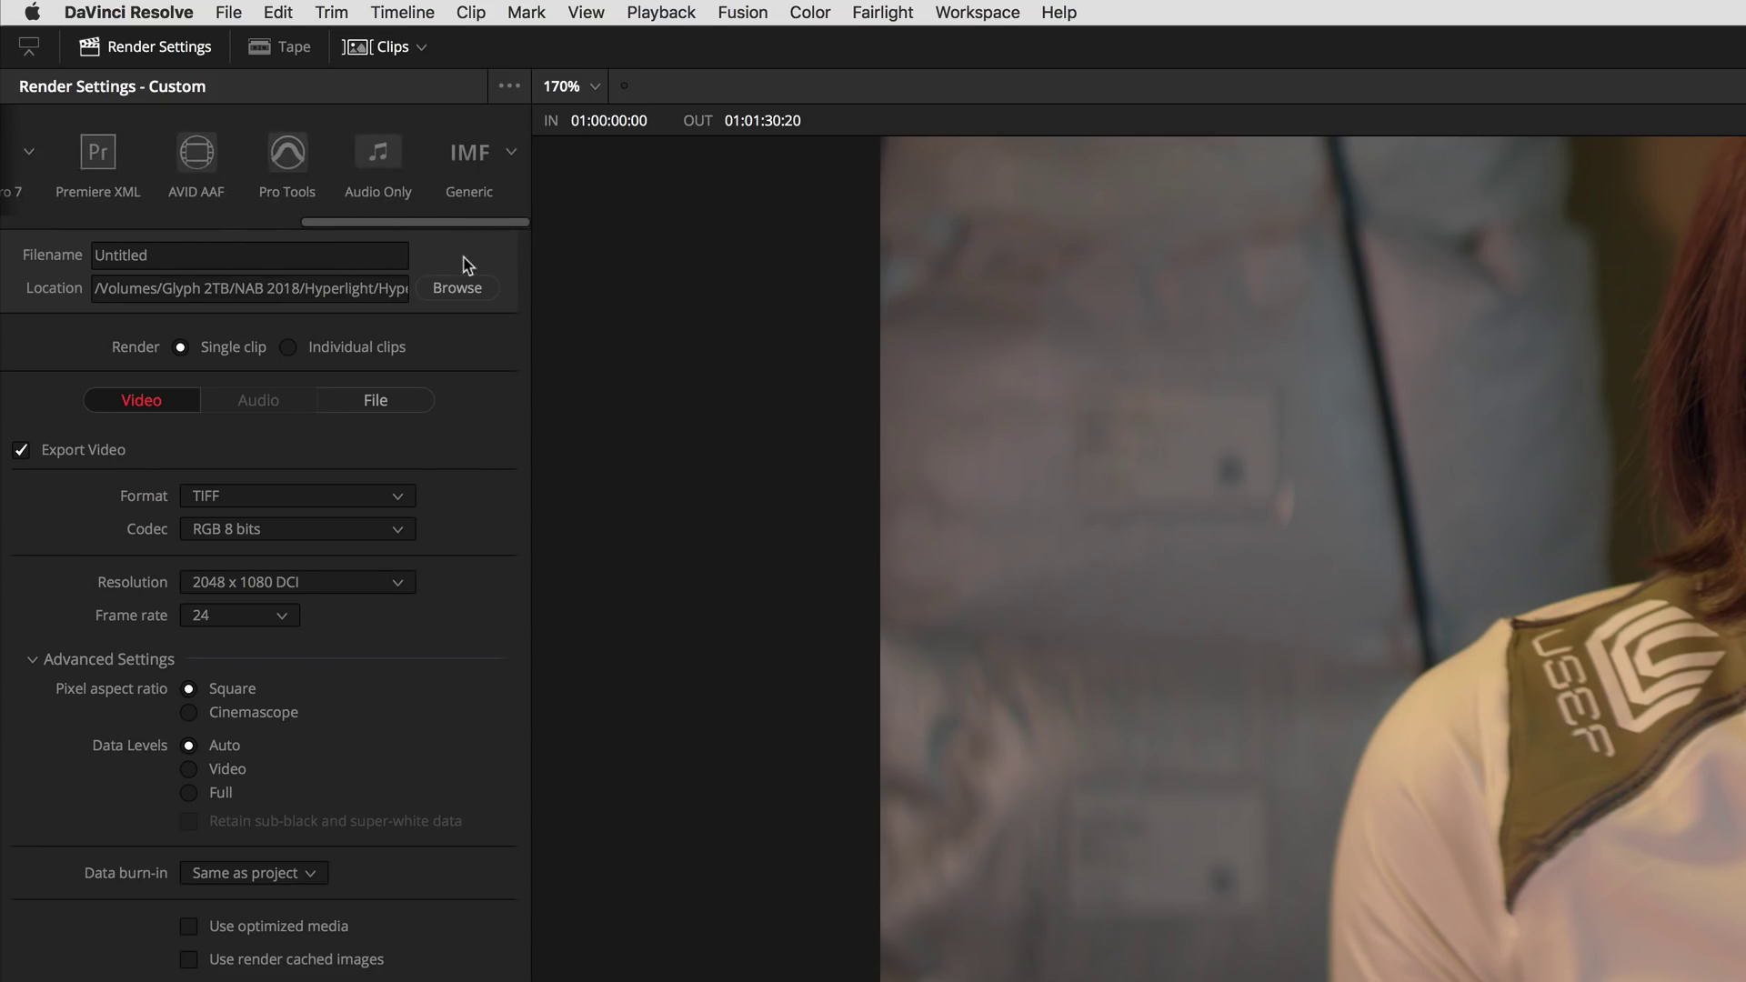
Switch to the IMF Netflix preset with Dolby Vision 4K type and lossless compression
left_click(512, 159)
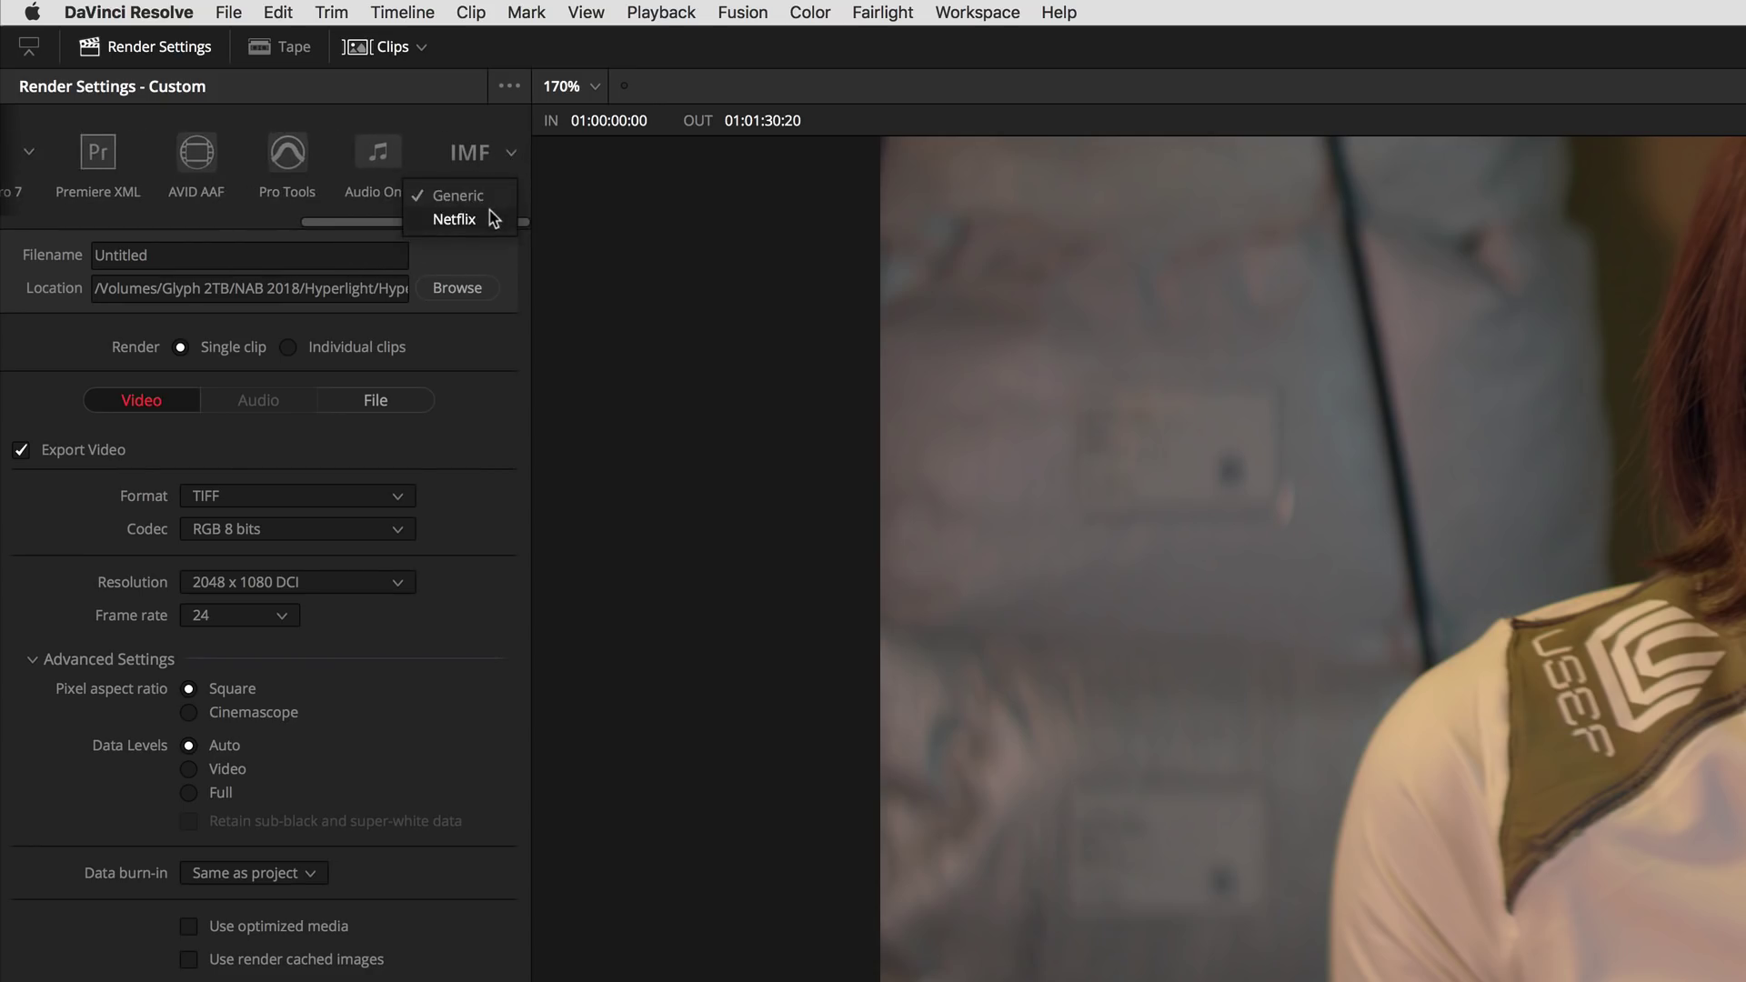
left_click(454, 219)
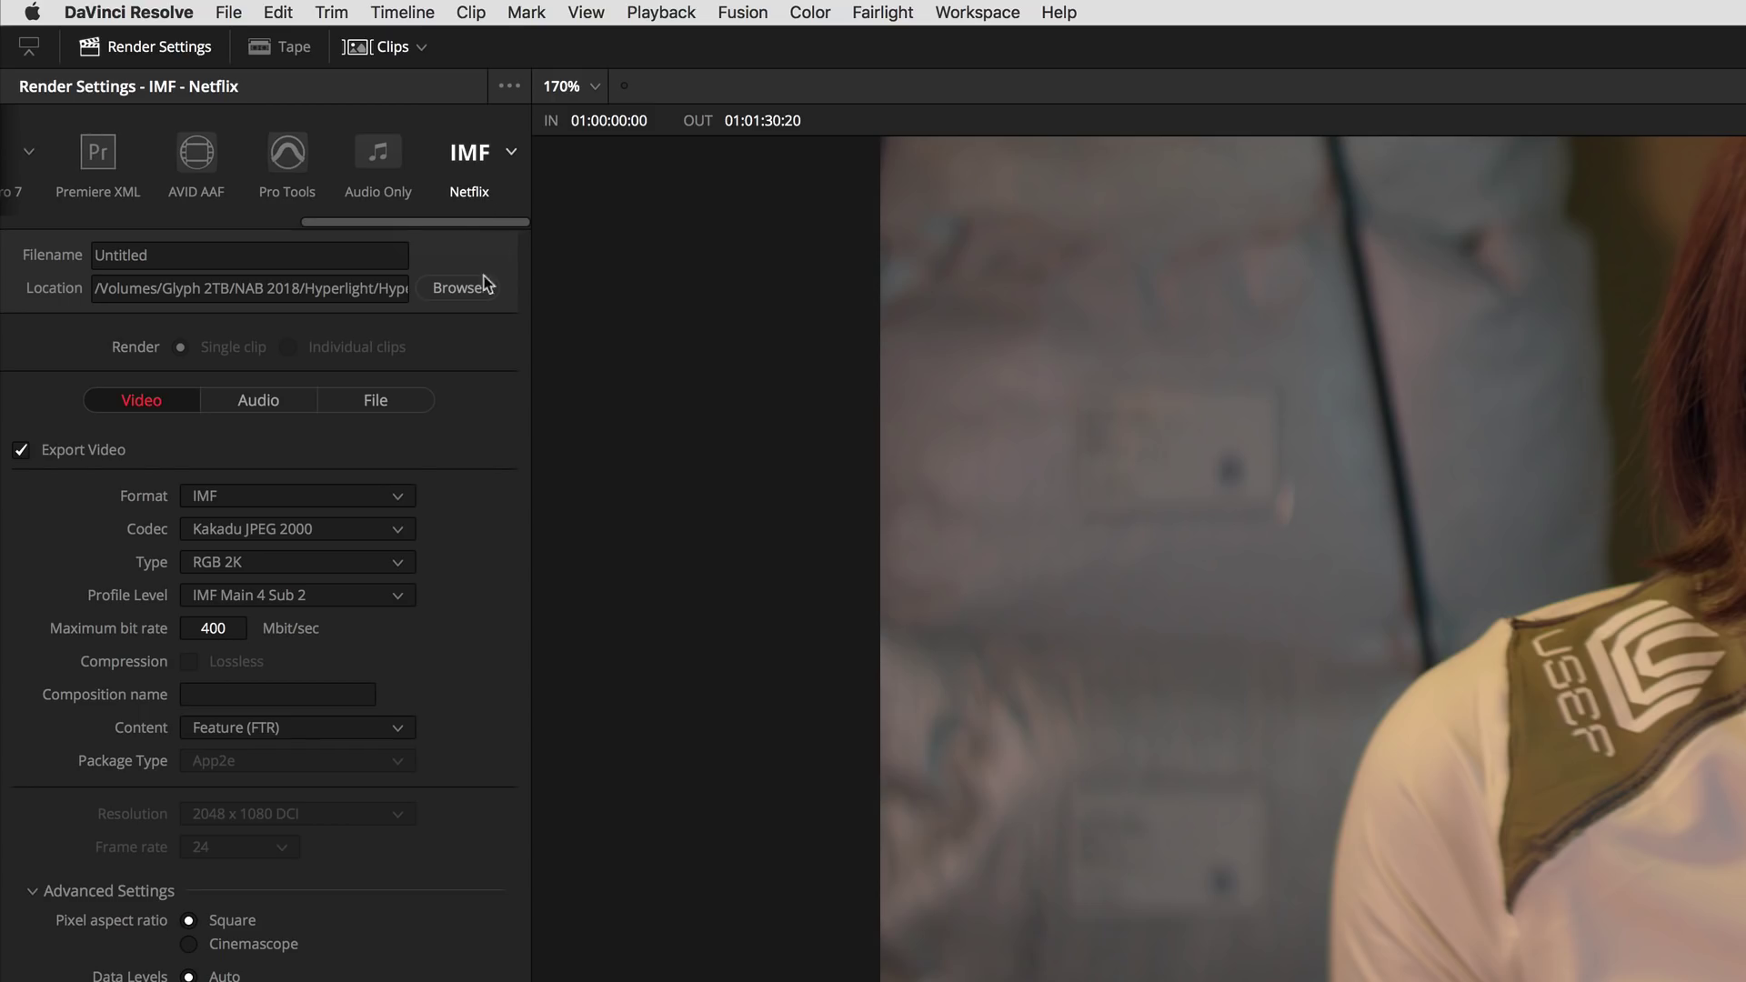
left_click(386, 569)
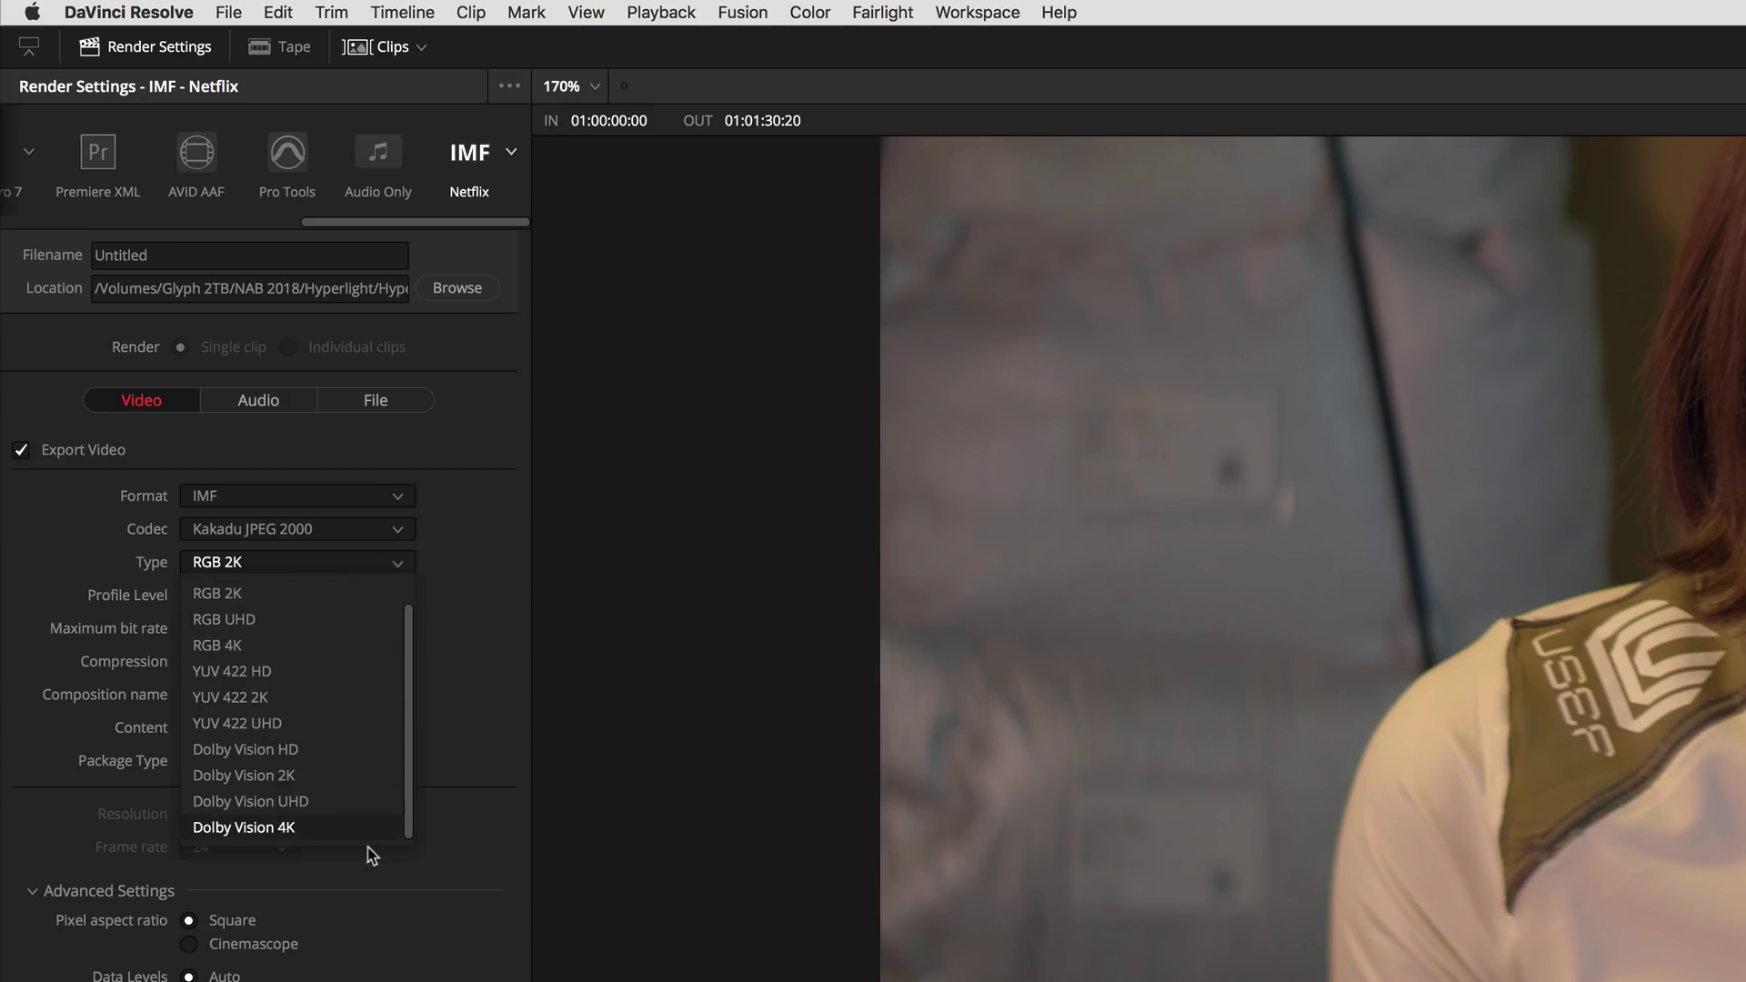
left_click(358, 835)
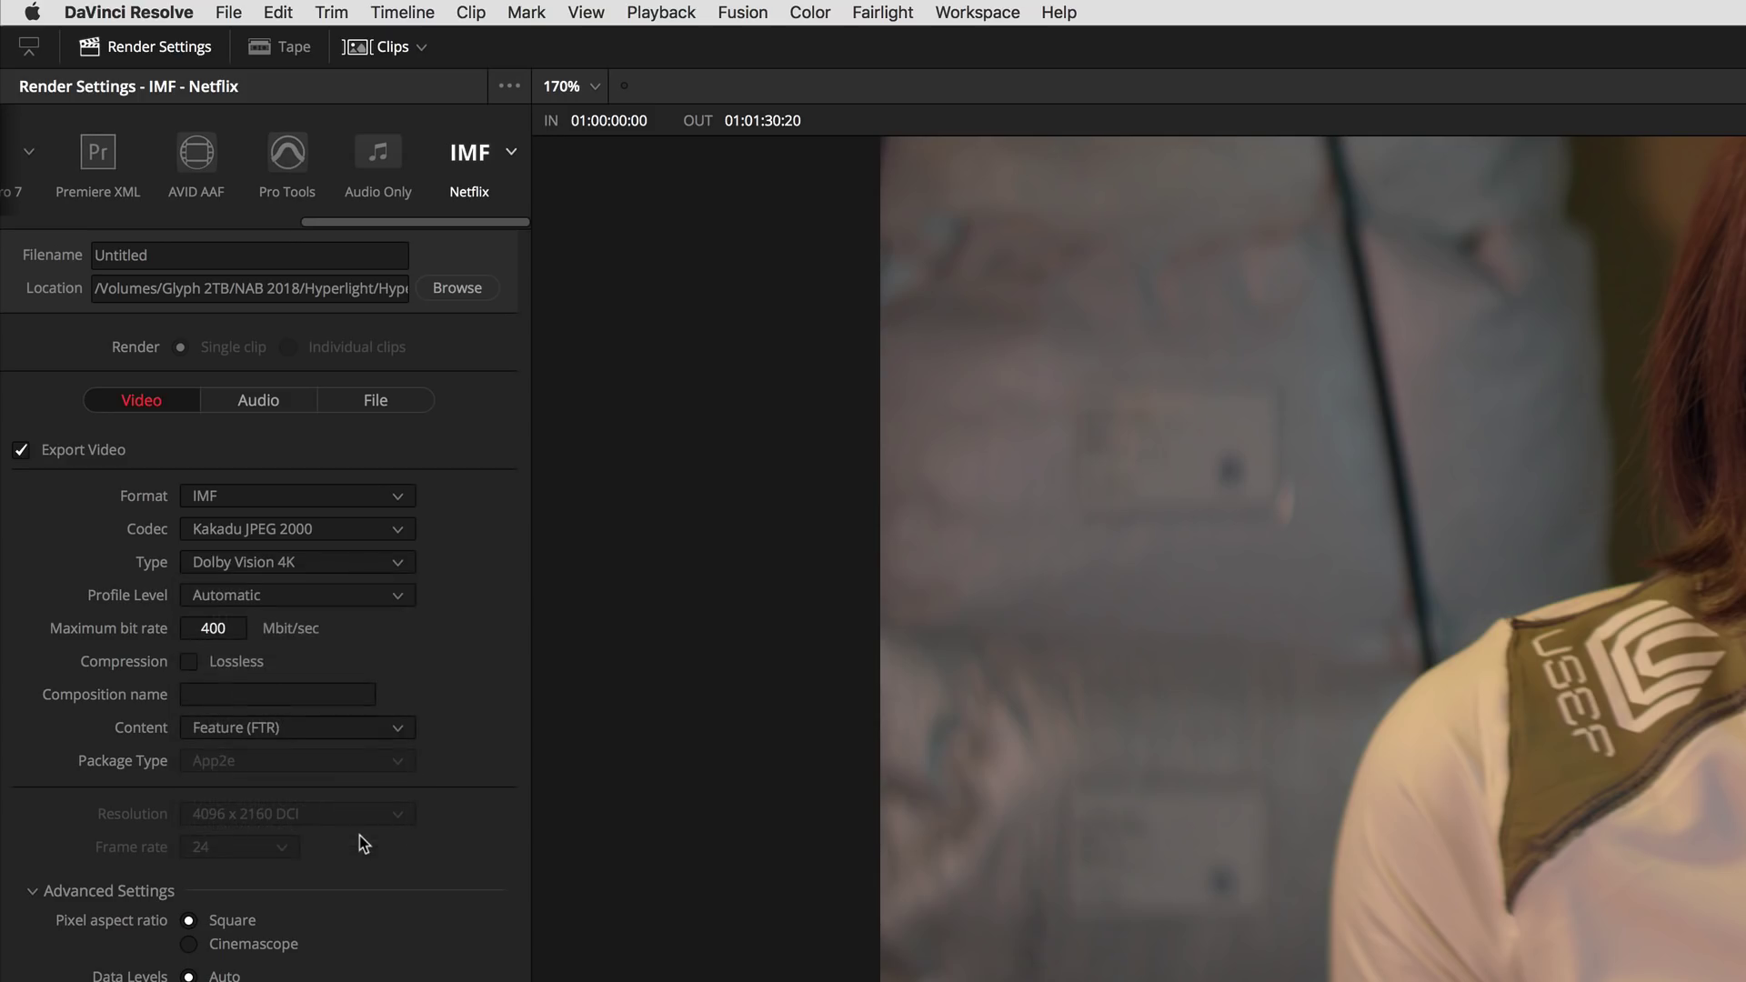
left_click(190, 661)
left_click_drag(331, 224, 5, 244)
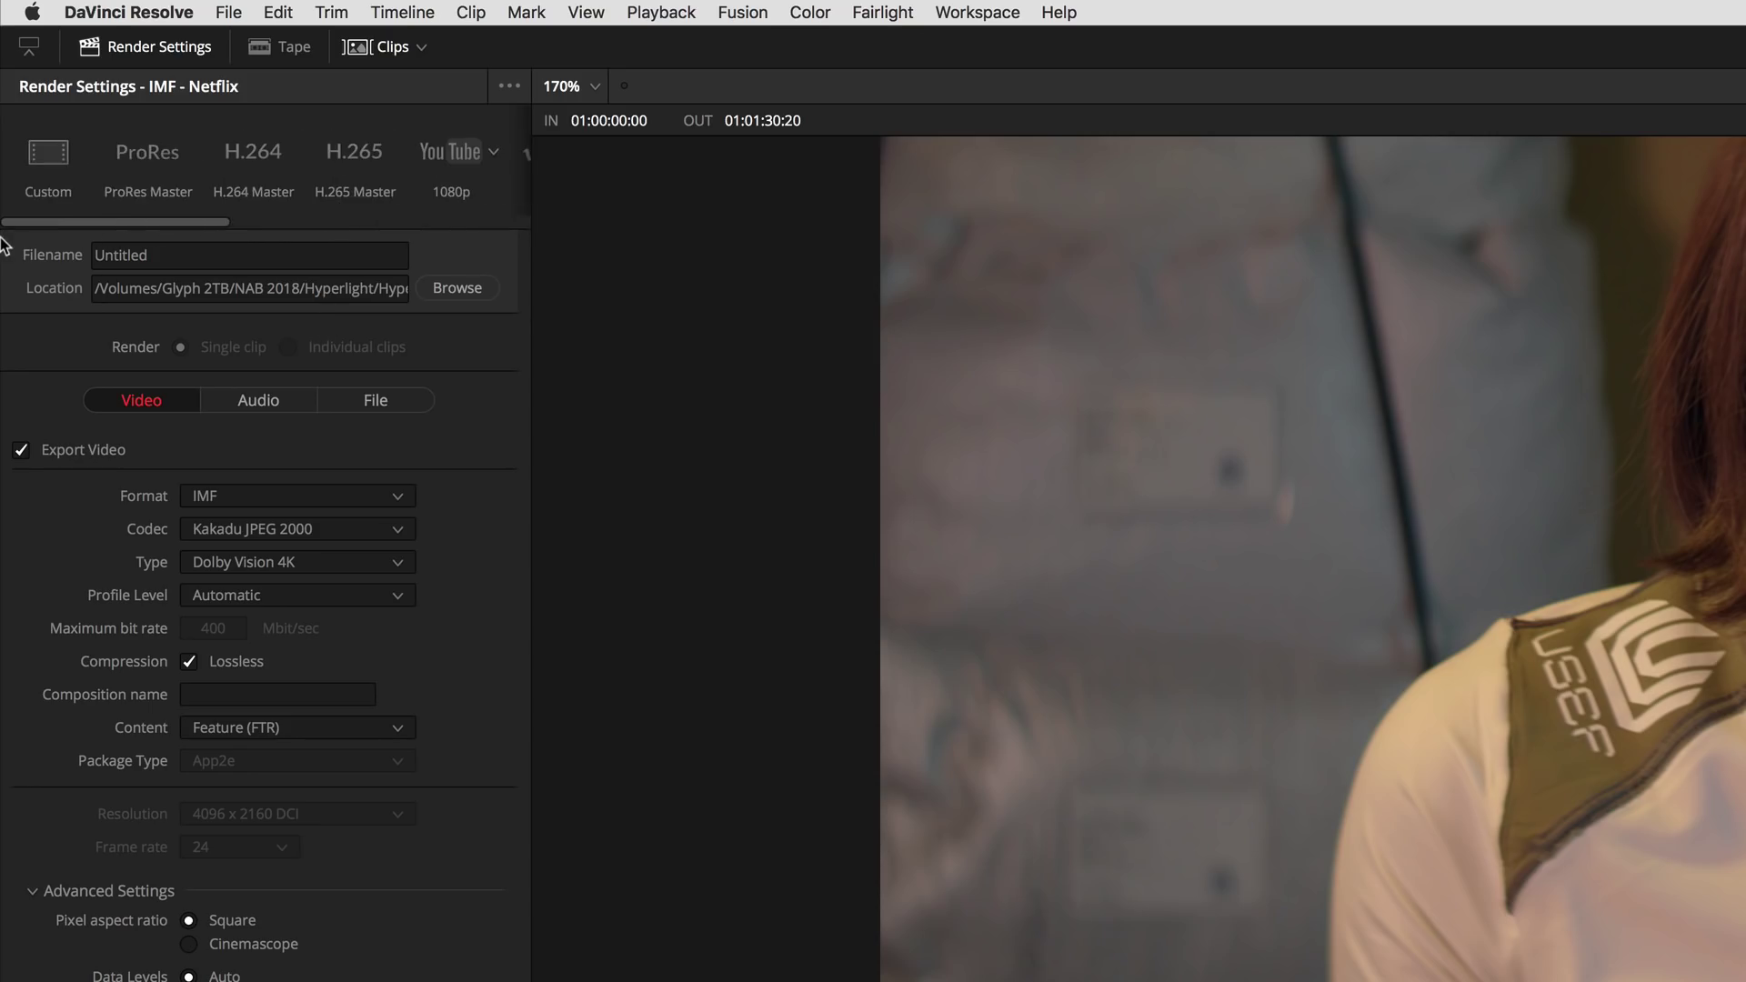
Apply the H.264 Master render preset for QuickTime H.264 output at 2048 x 858, 24 fps
left_click(247, 161)
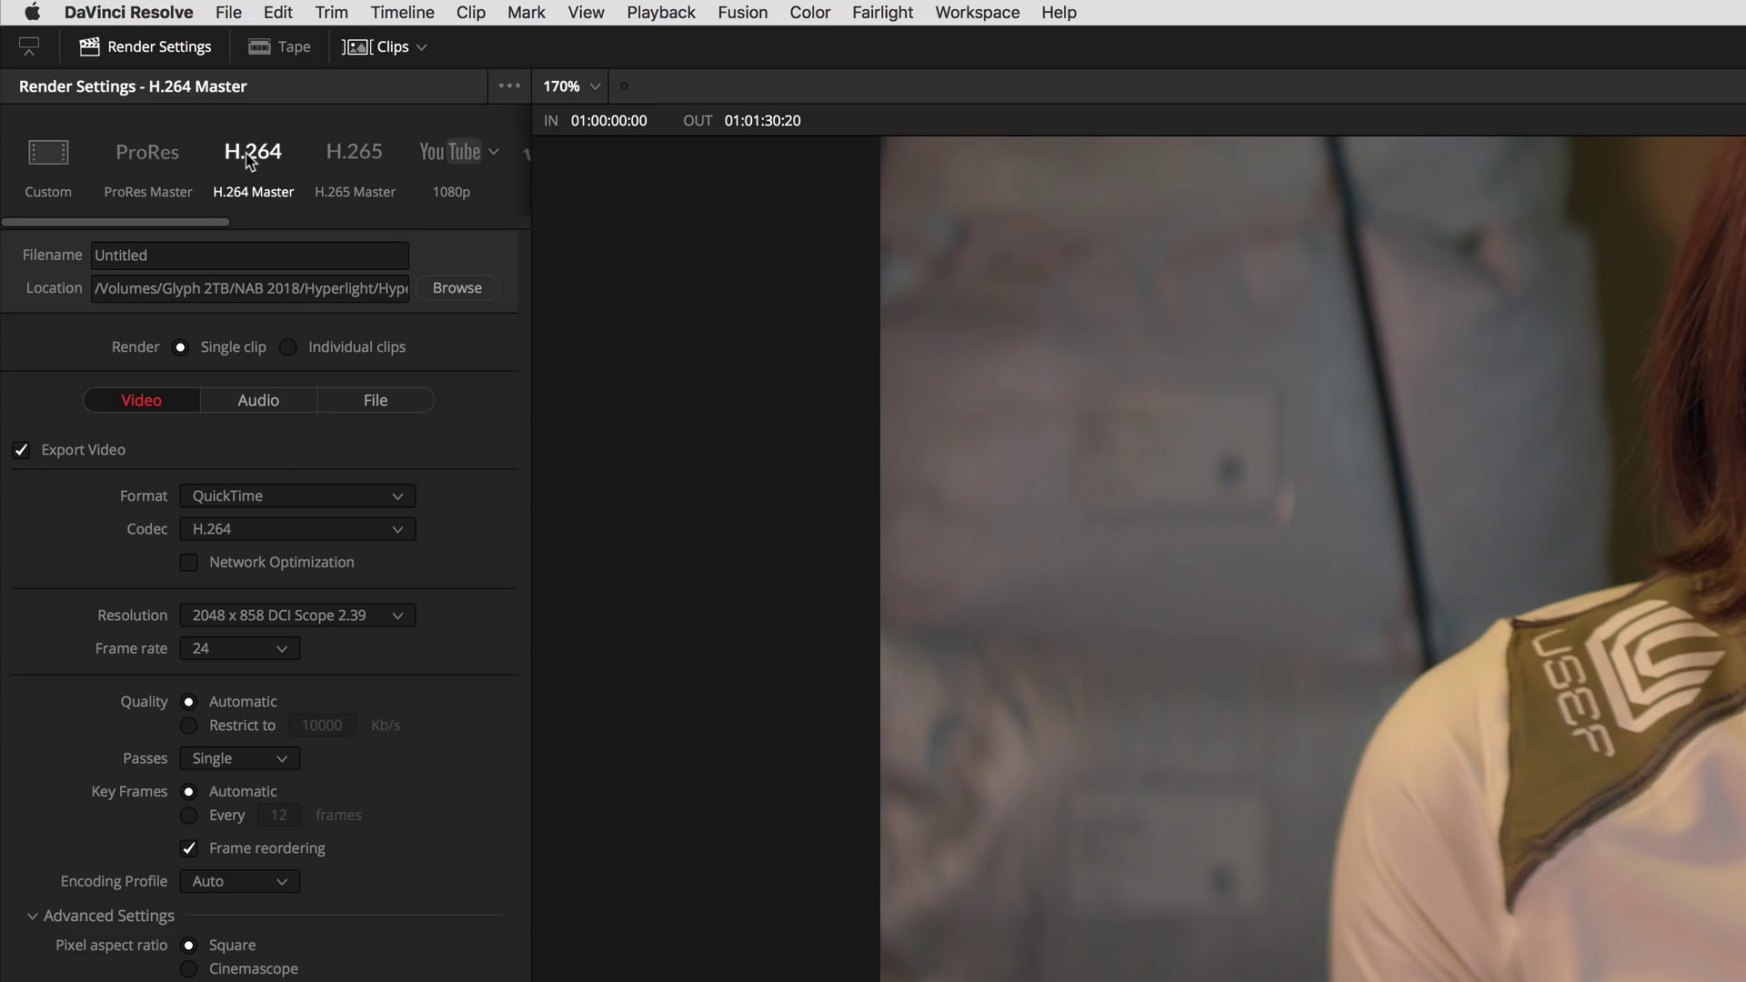